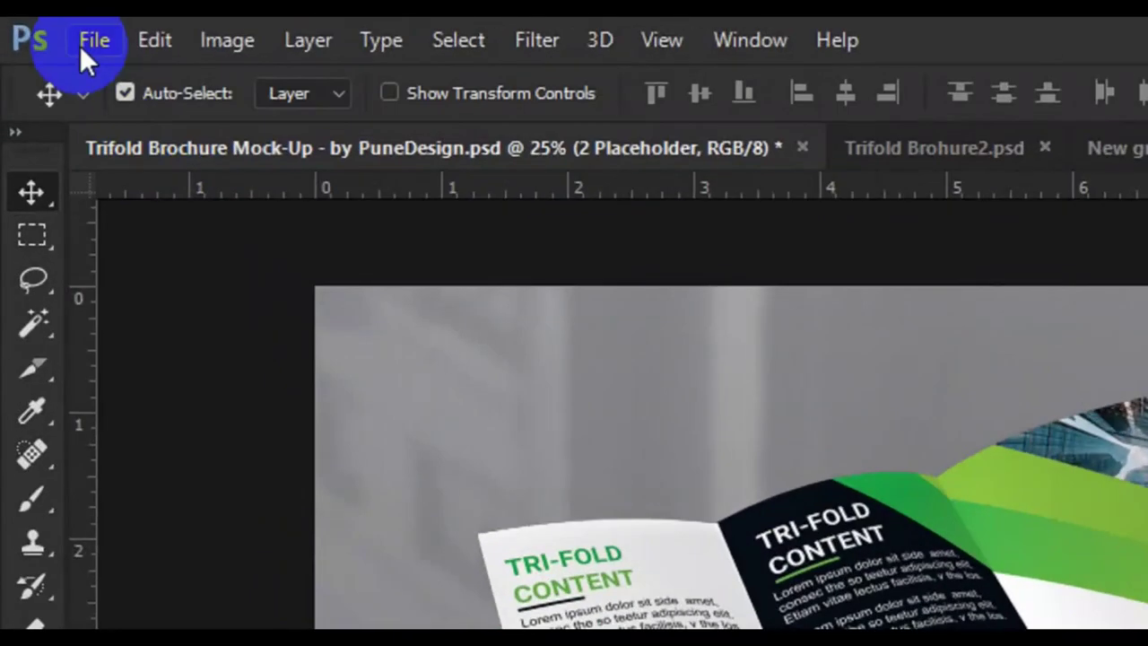
Create a new 5.07 × 7.607 in, 300 ppi white document named Poster.
click(46, 28)
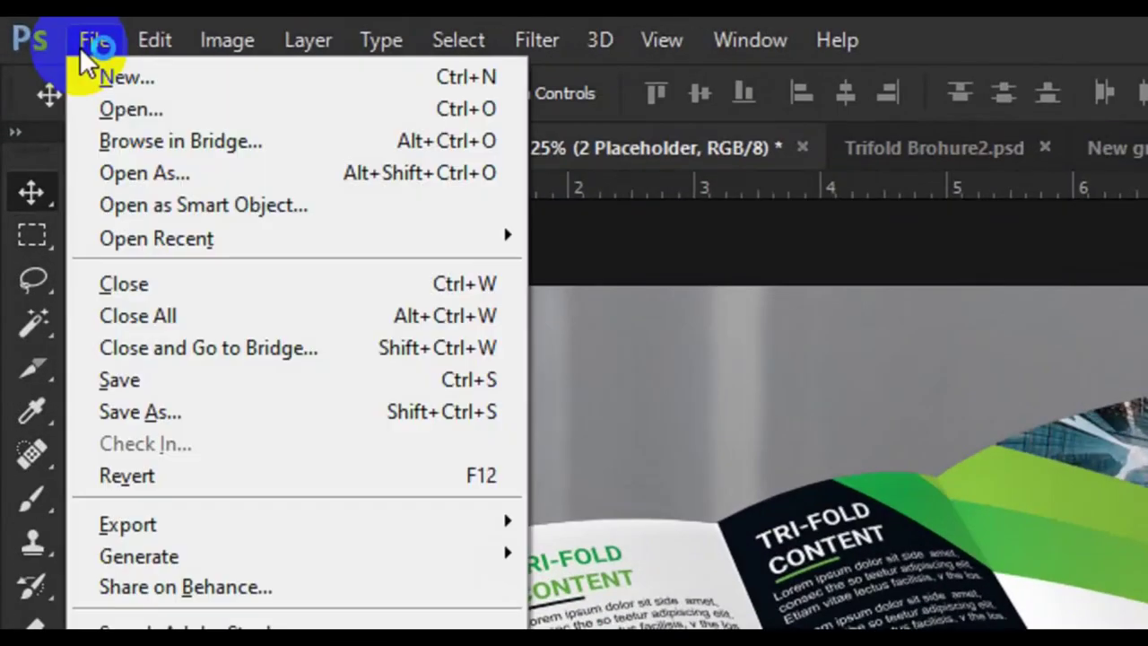
click(130, 110)
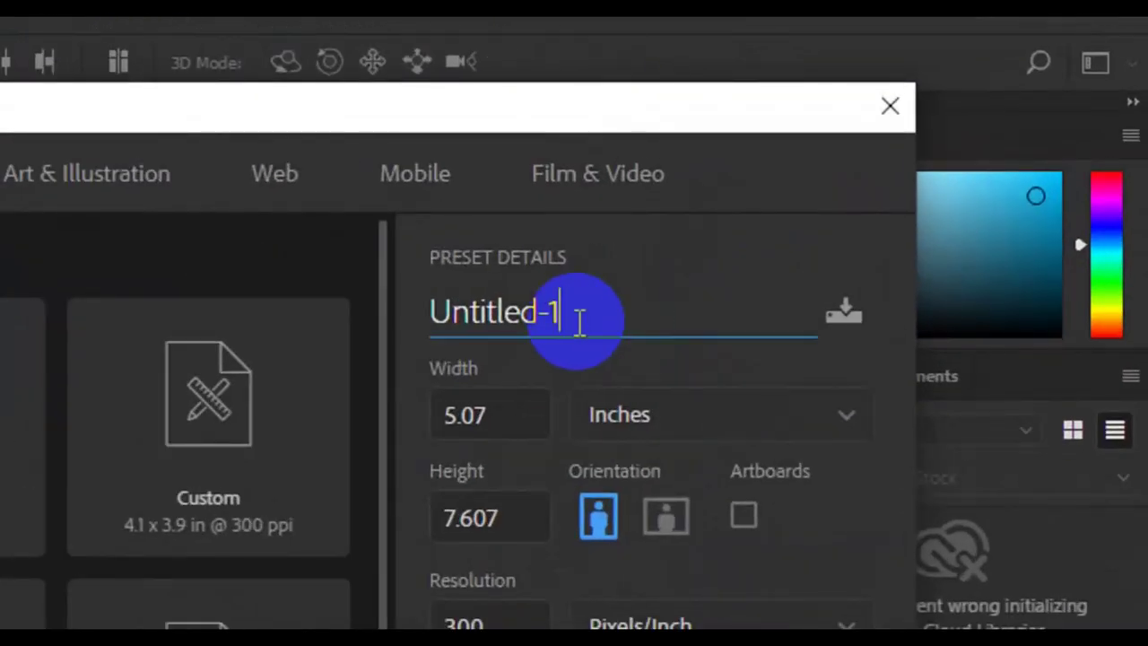
double_click(579, 323)
text(Pos)
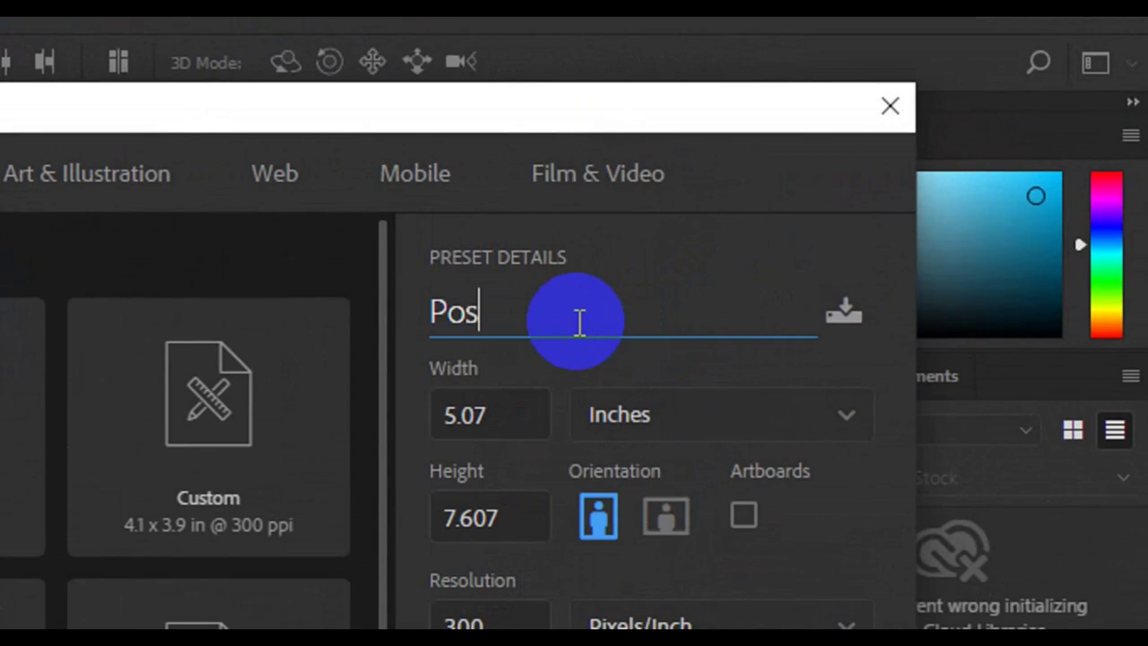
text(ter)
click(971, 574)
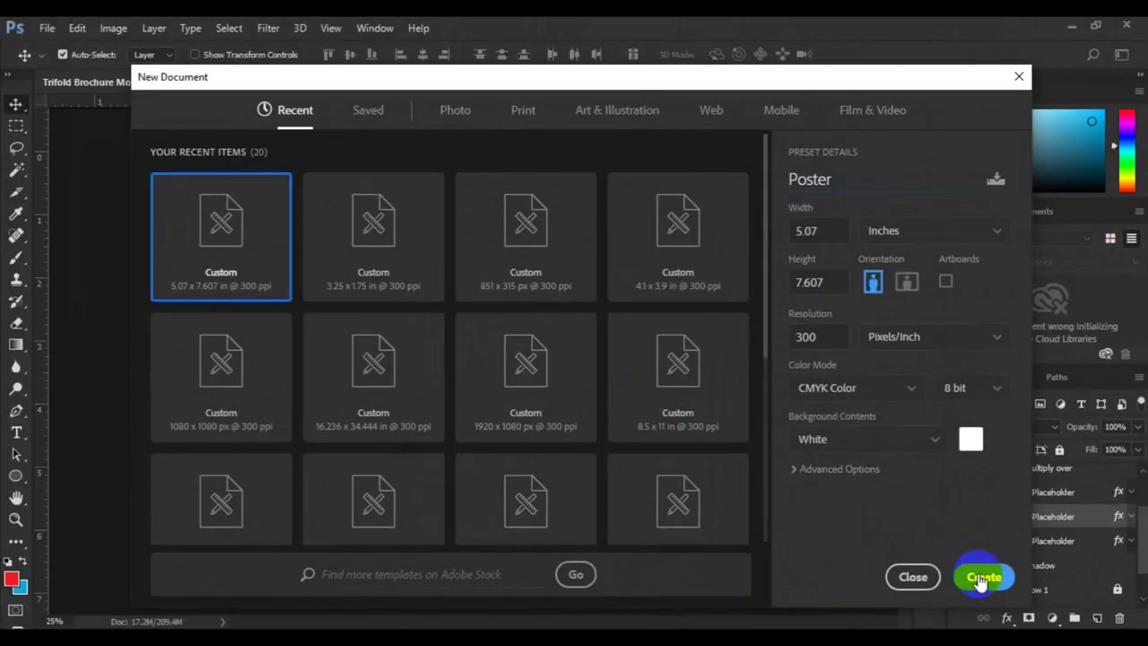
click(983, 577)
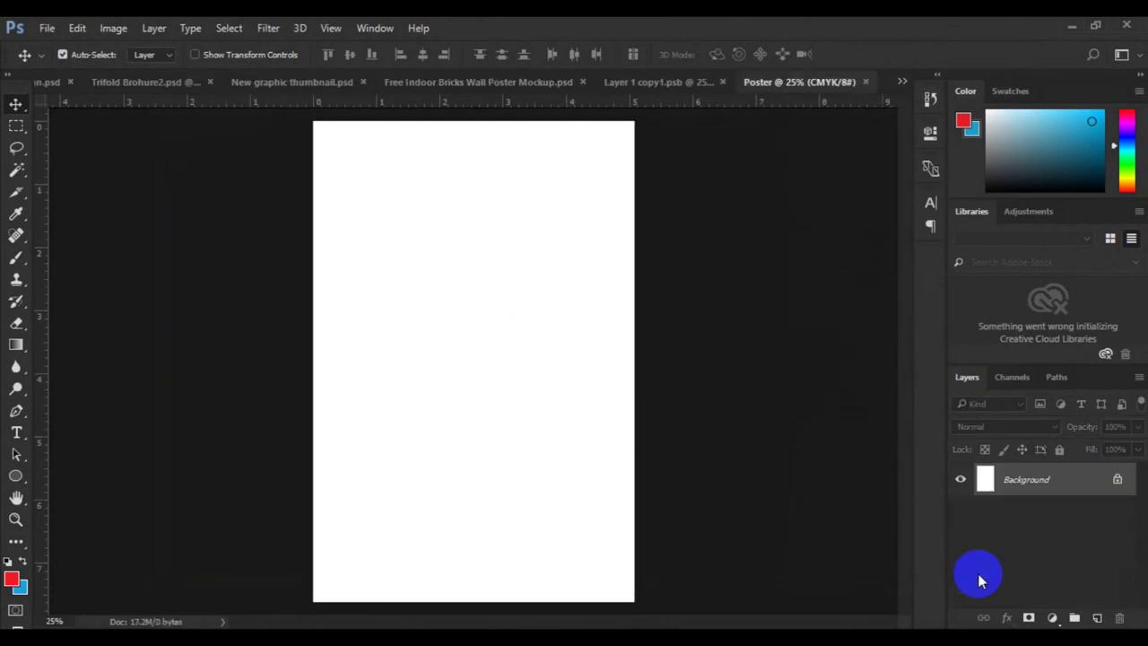
Draw a grey Rectangle 1 shape covering the whole Poster canvas, then add an empty layer.
key(ctrl+minus)
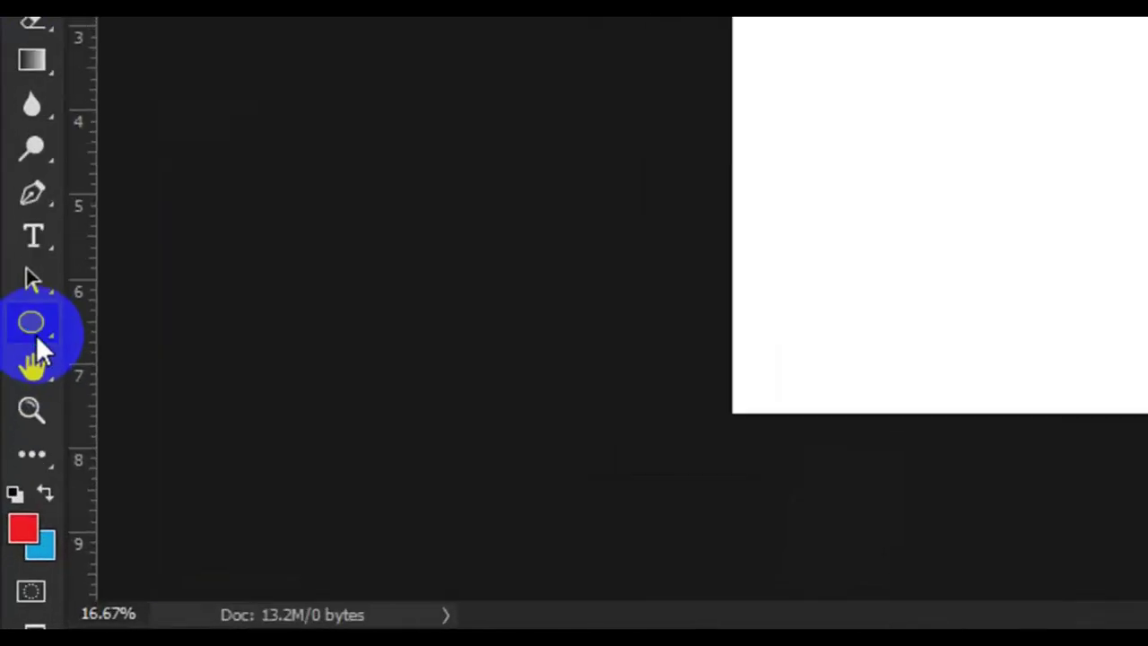
right_click(36, 336)
click(129, 326)
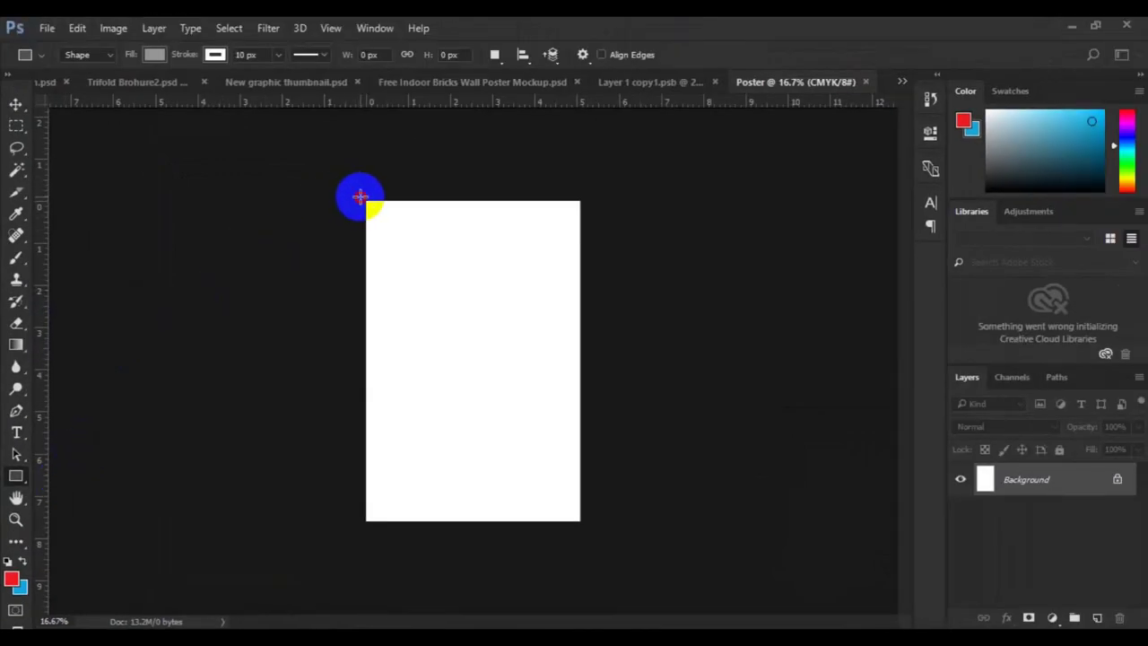
drag(360, 196, 586, 540)
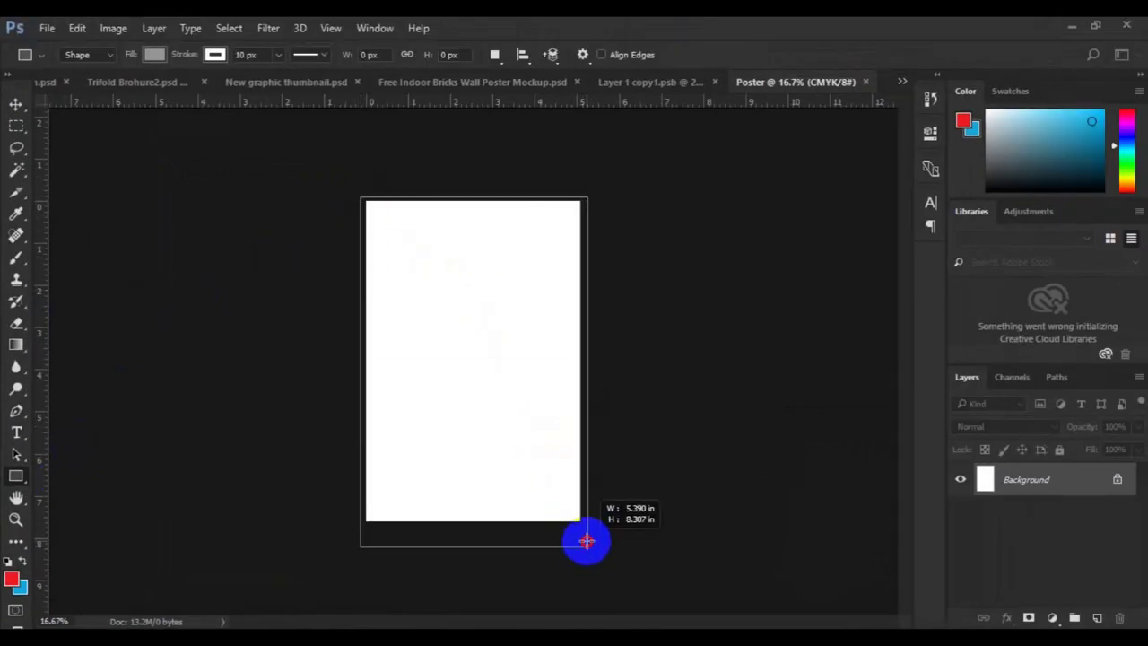
drag(586, 541, 584, 528)
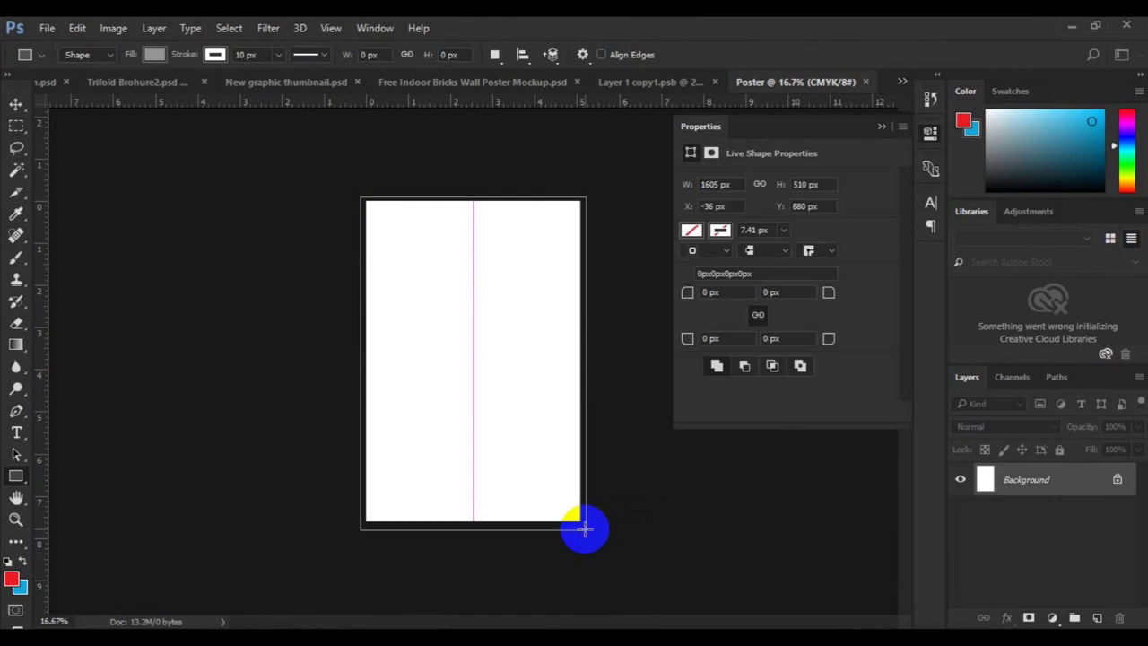
key(v)
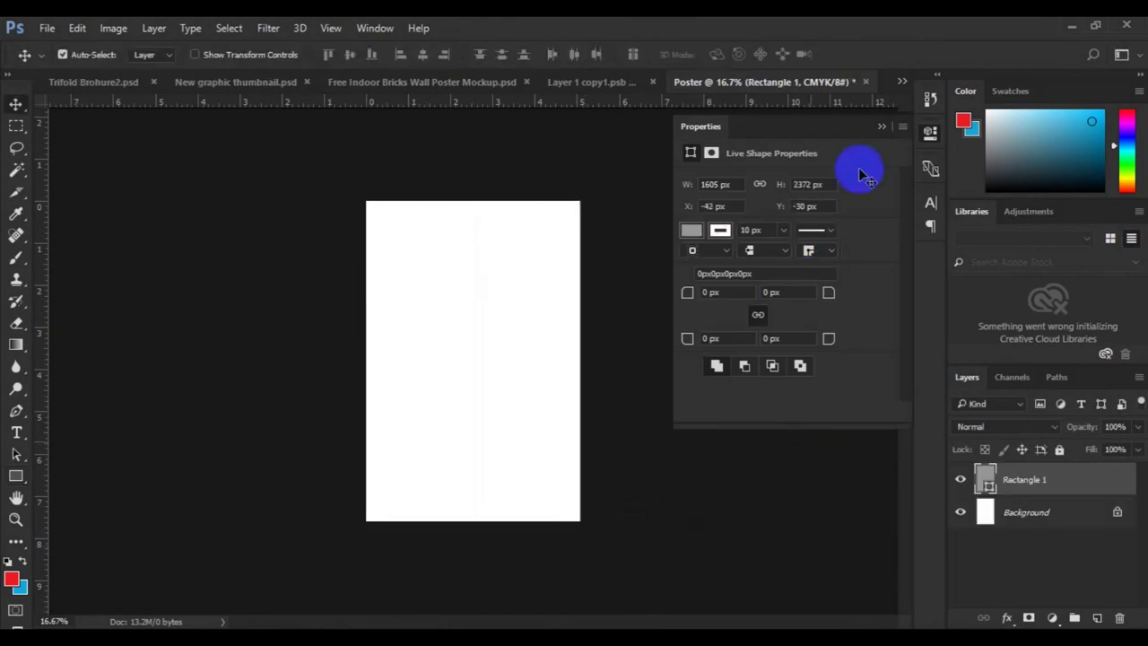
click(881, 127)
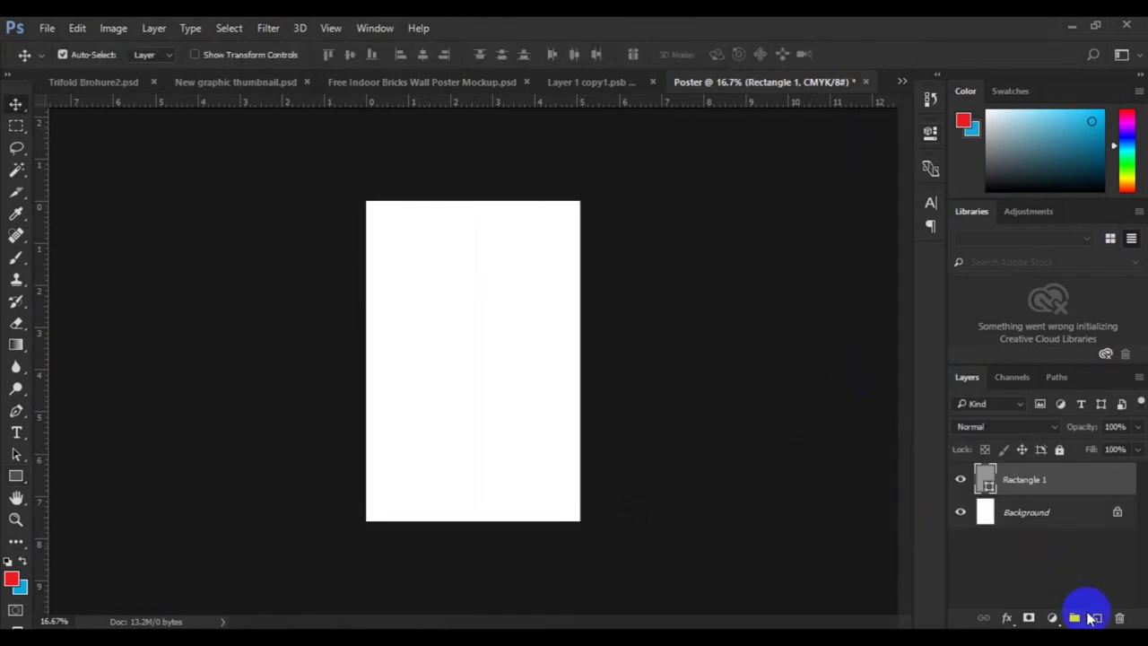
click(1095, 618)
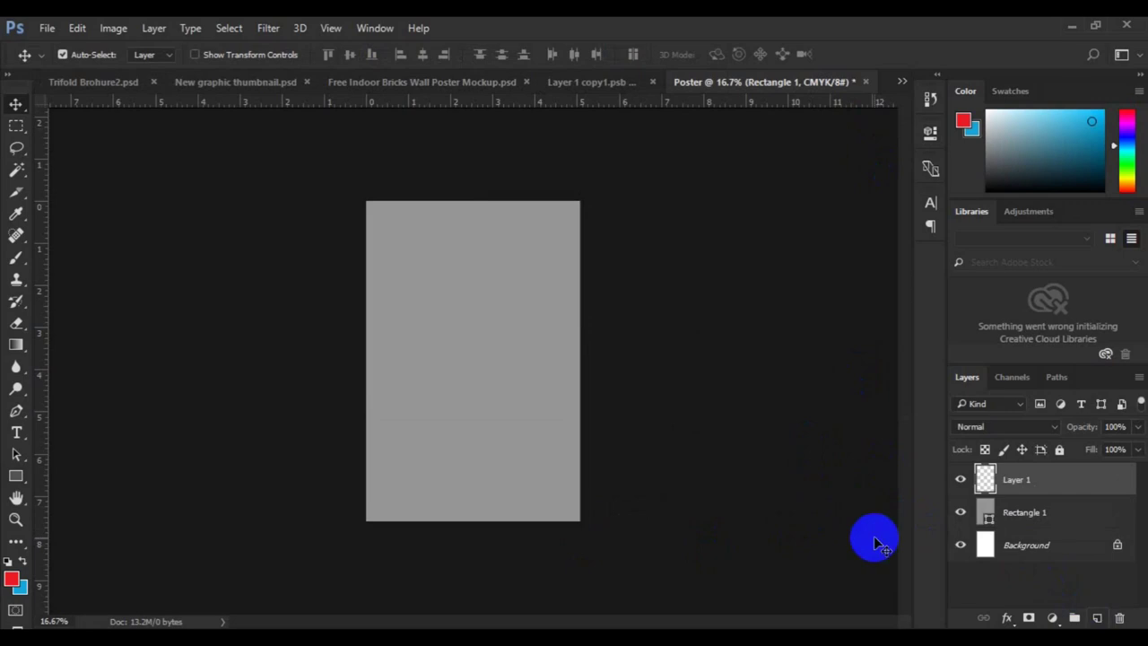
Set the Rectangle Tool to no fill and a 15 px stroke.
click(13, 478)
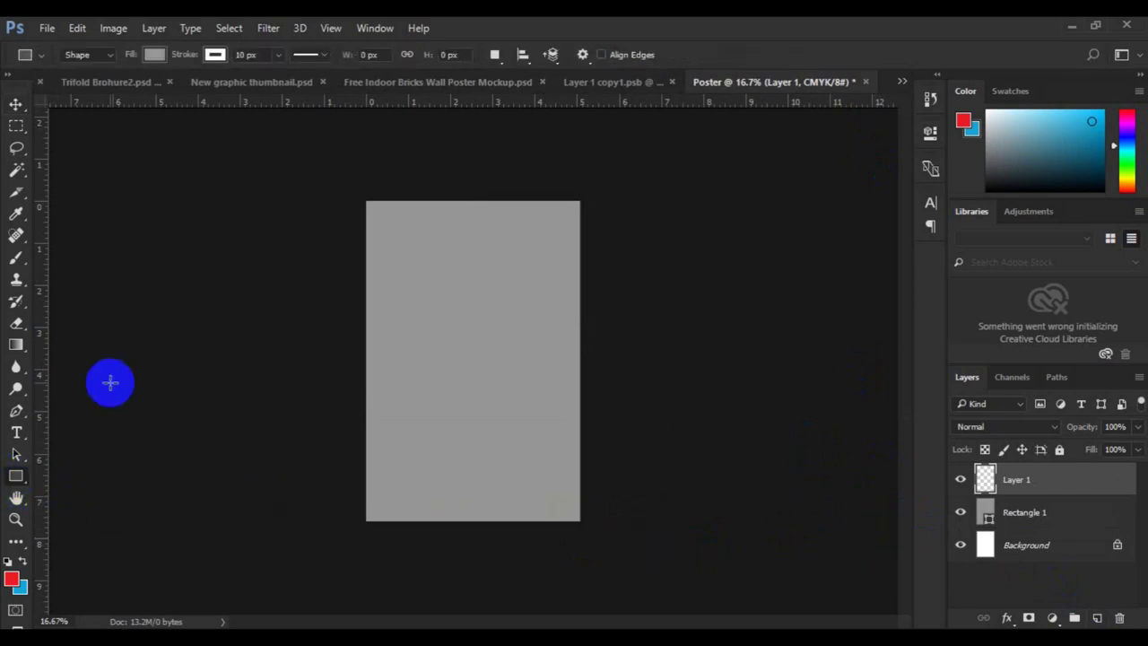
click(161, 63)
click(85, 87)
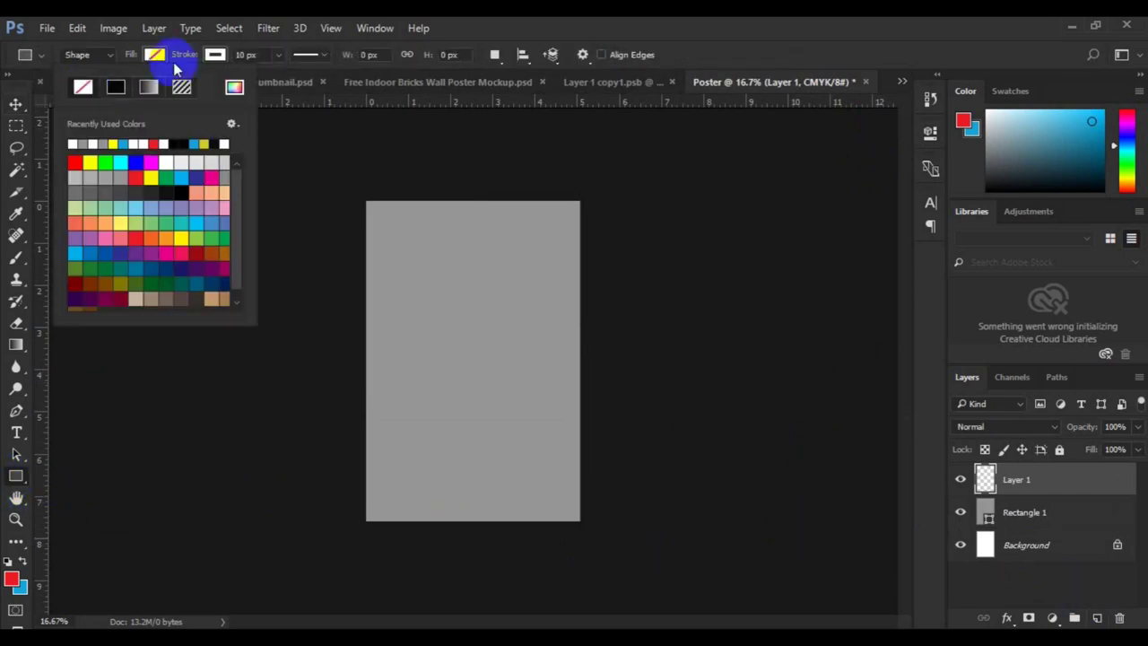
click(248, 57)
text(1)
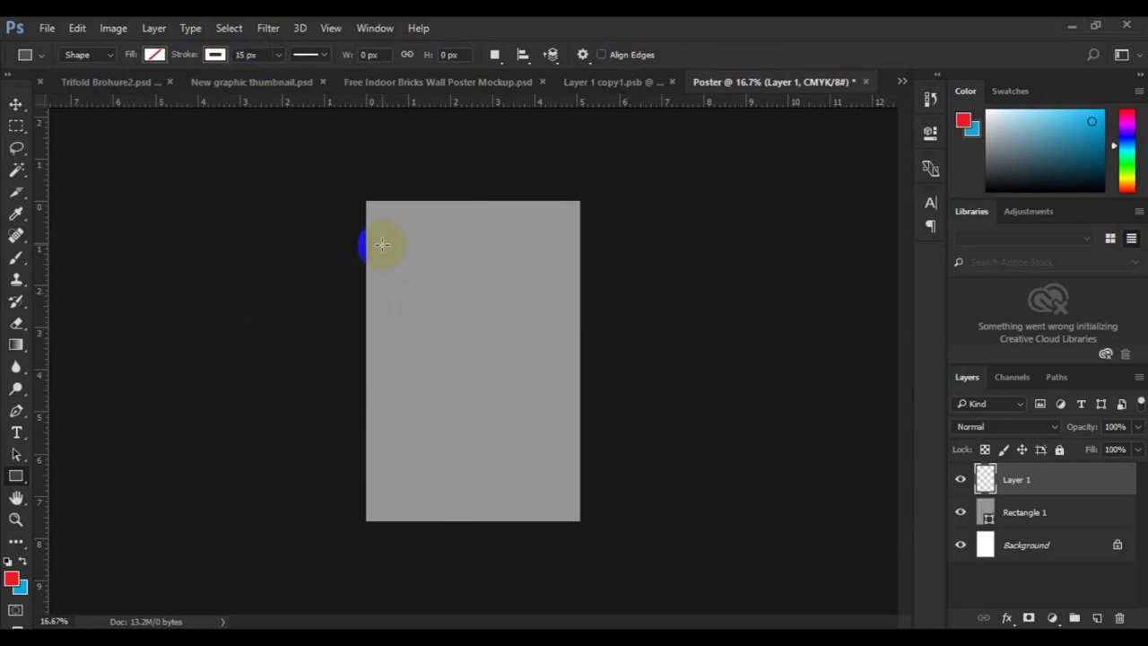
Draw a white-outlined frame rectangle inside the poster with 250 px rounded corners.
drag(393, 282, 564, 489)
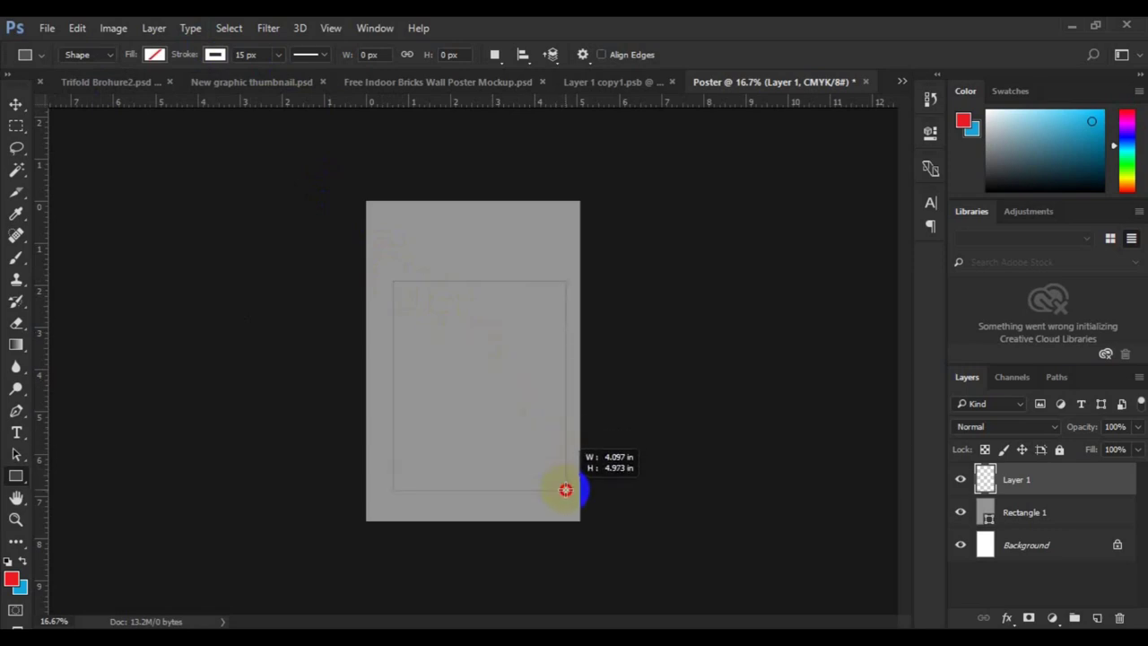
drag(565, 488, 570, 495)
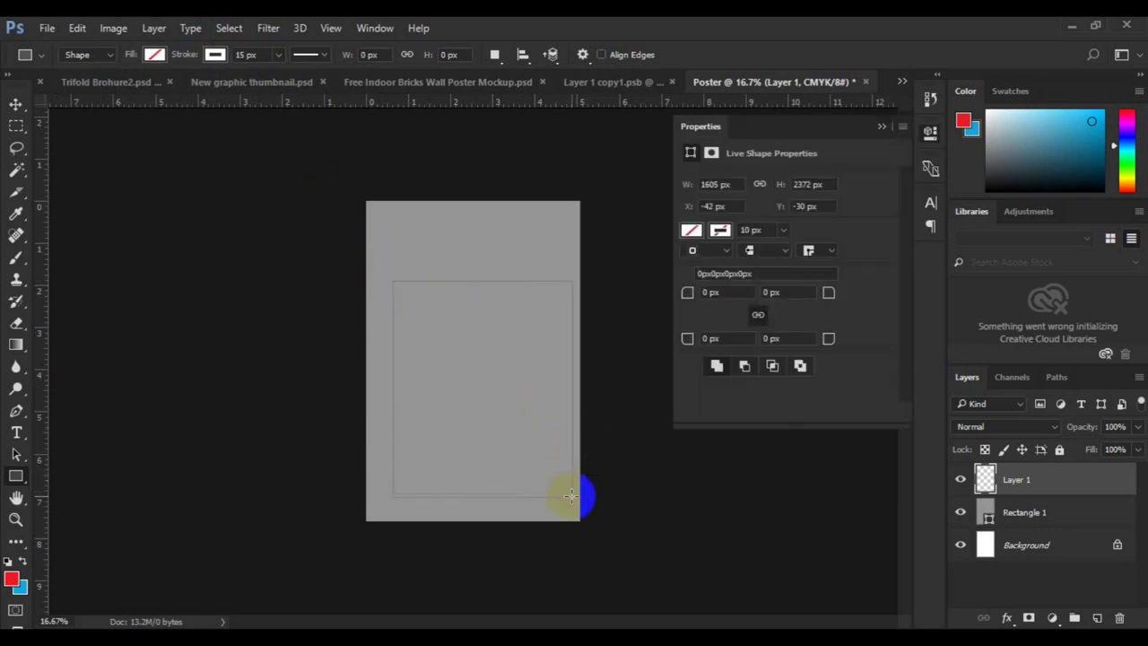
drag(688, 294, 708, 291)
click(708, 292)
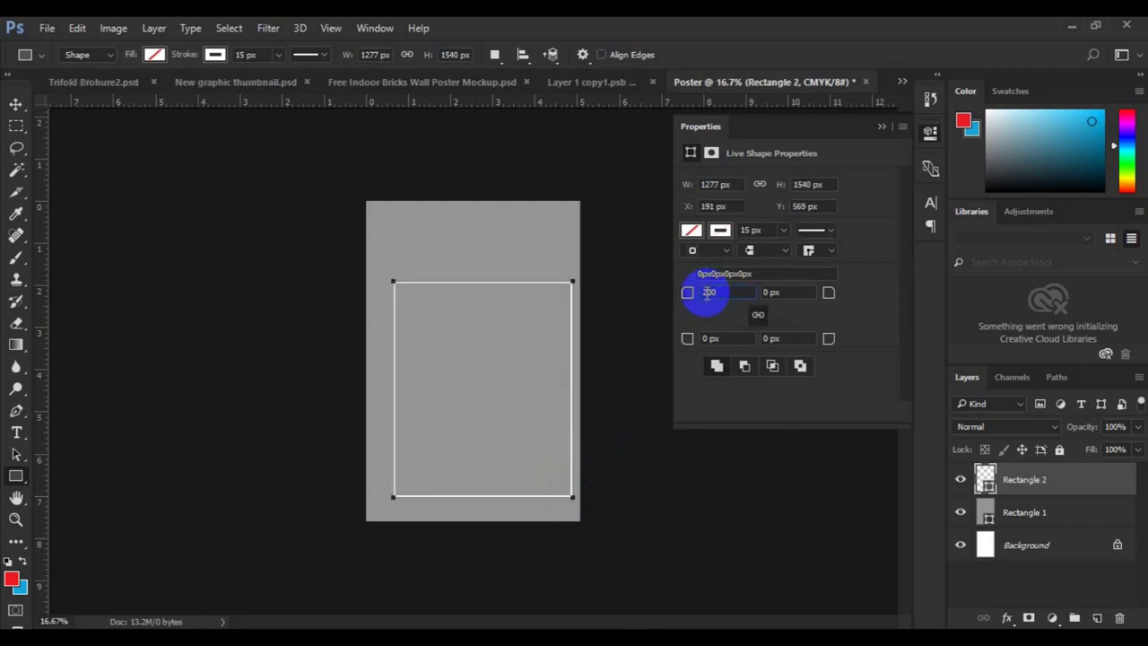
key(Return)
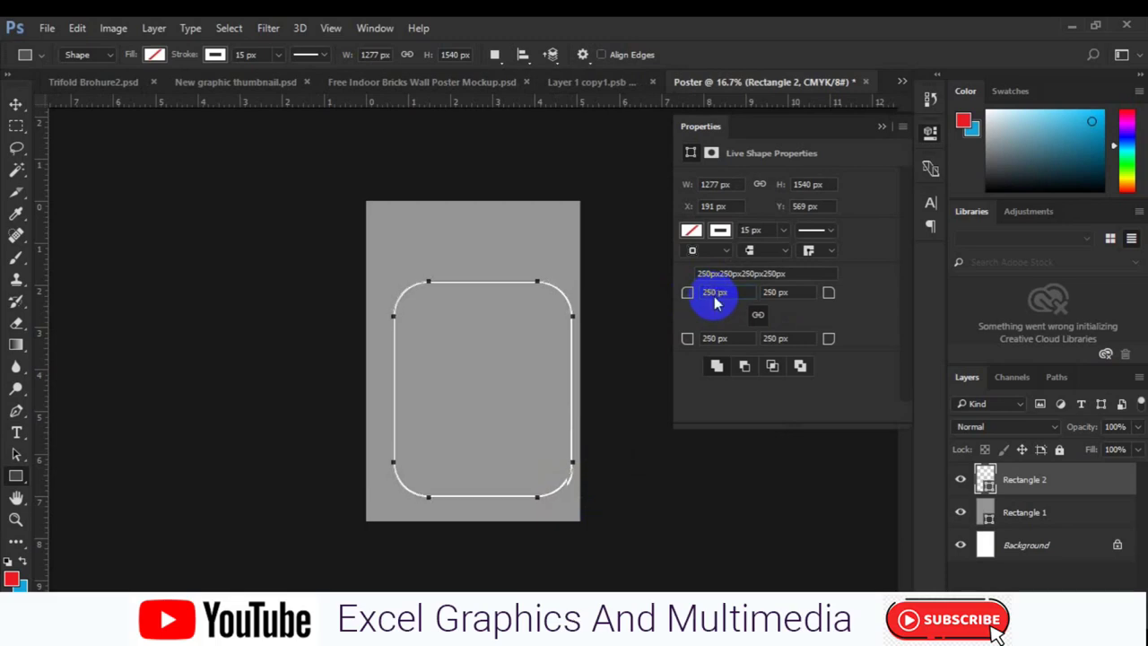
click(610, 314)
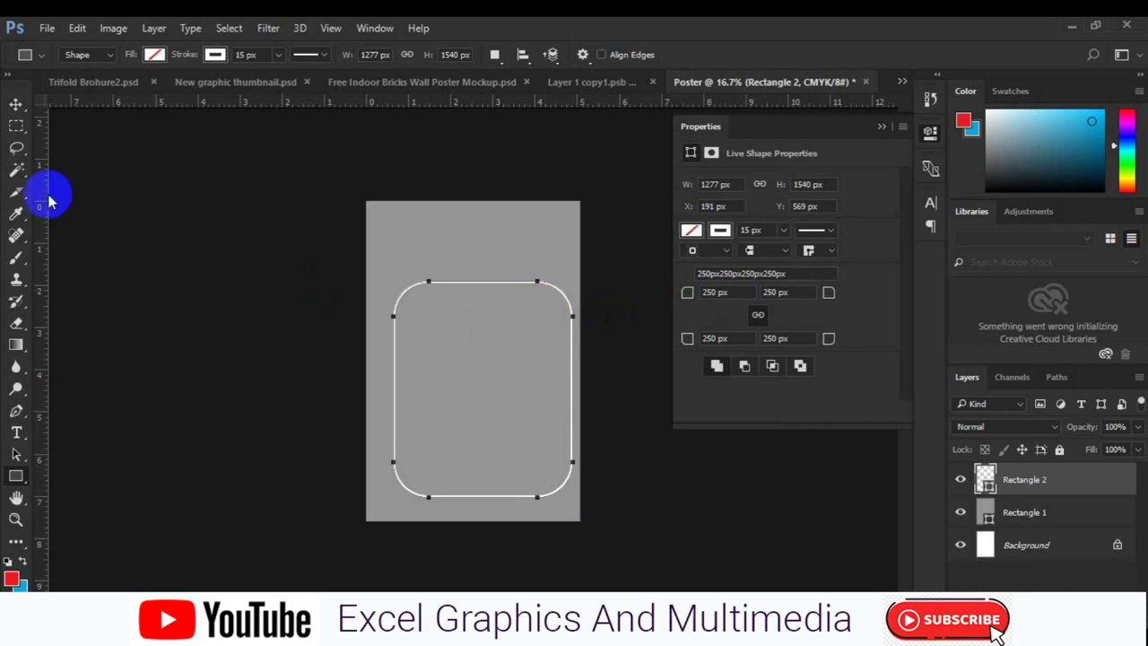
click(15, 104)
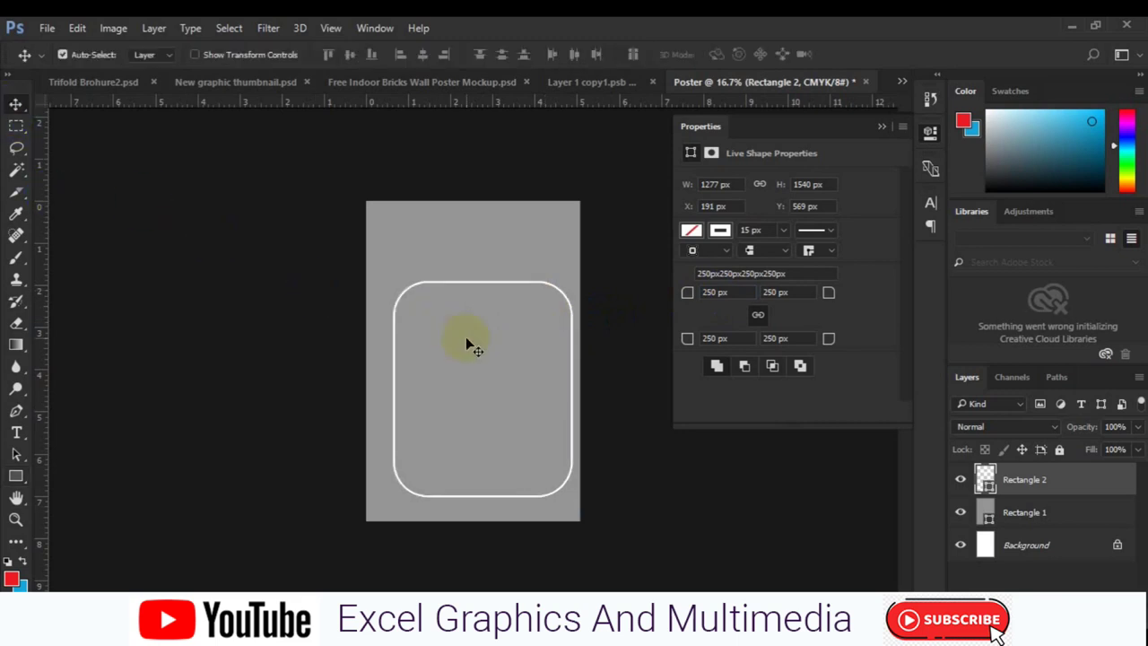
Centre the rounded rectangle frame horizontally on the poster.
drag(465, 283, 448, 274)
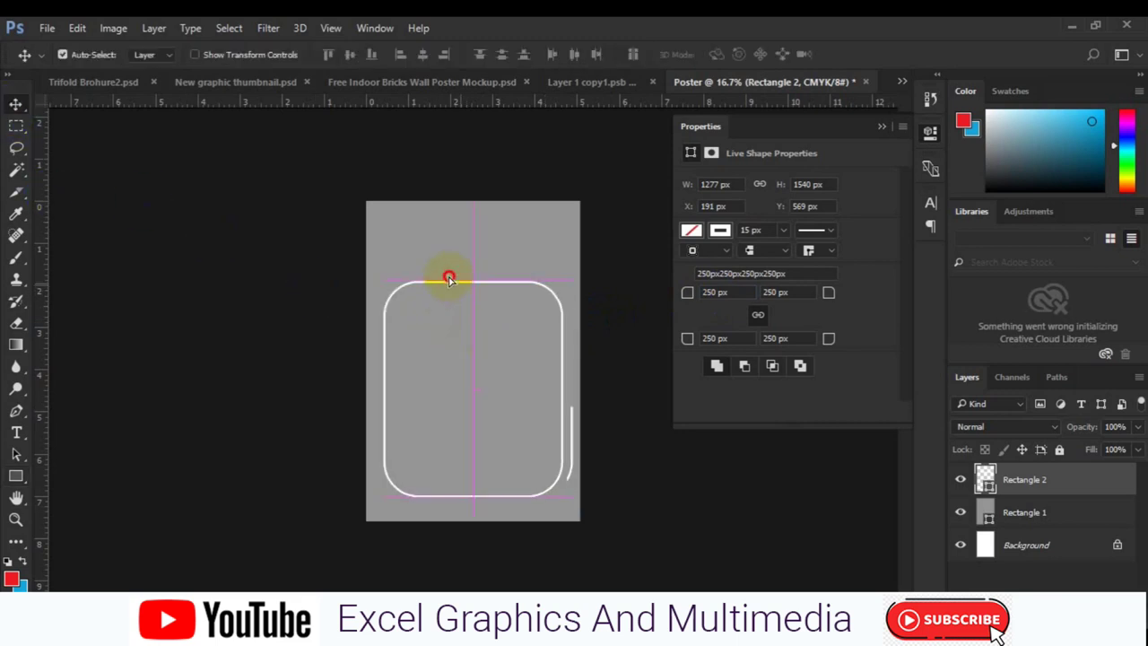
key(ctrl+a)
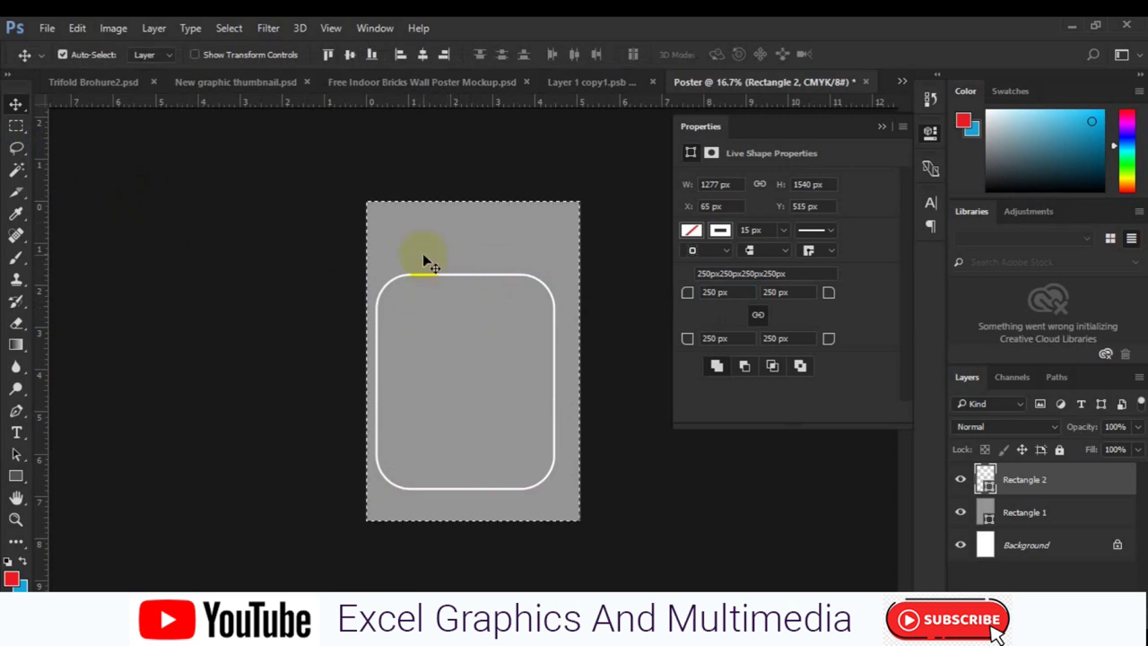
click(422, 55)
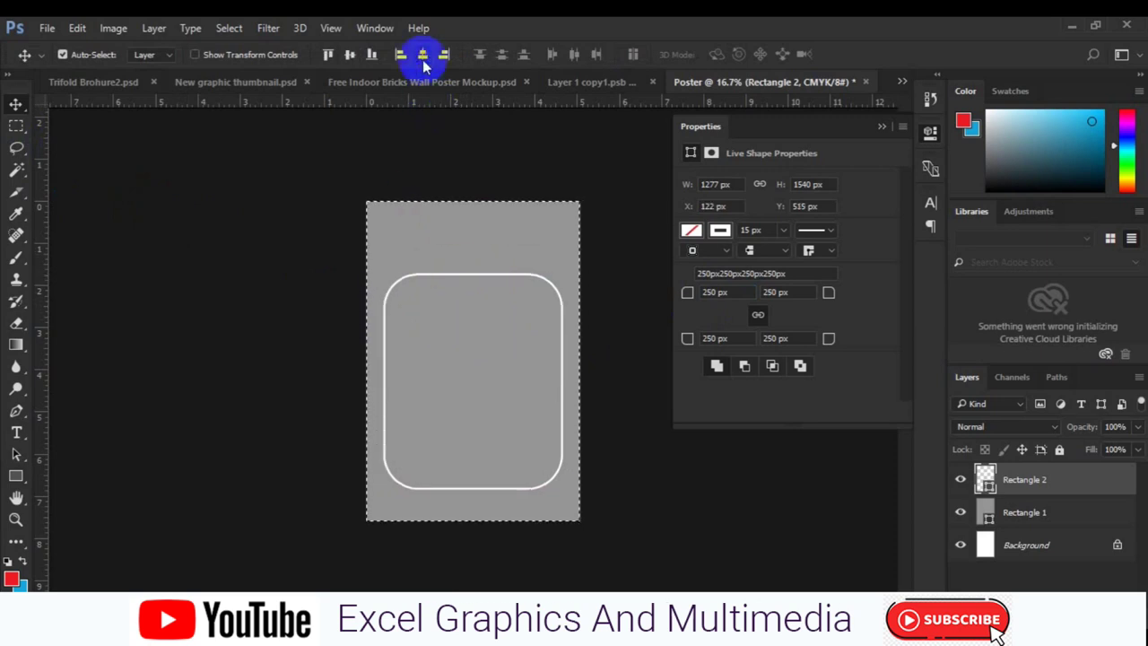
key(ctrl+d)
Drag a copy of the frame downward, then undo the misplaced copy.
ctrl+click(583, 485)
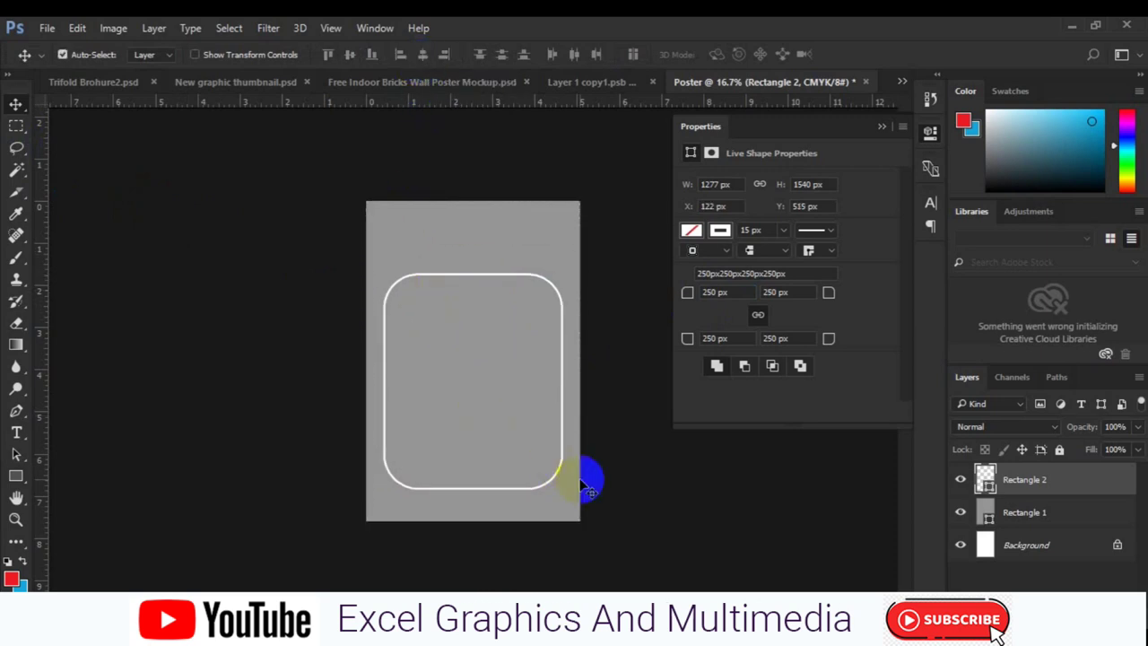
drag(548, 486, 547, 603)
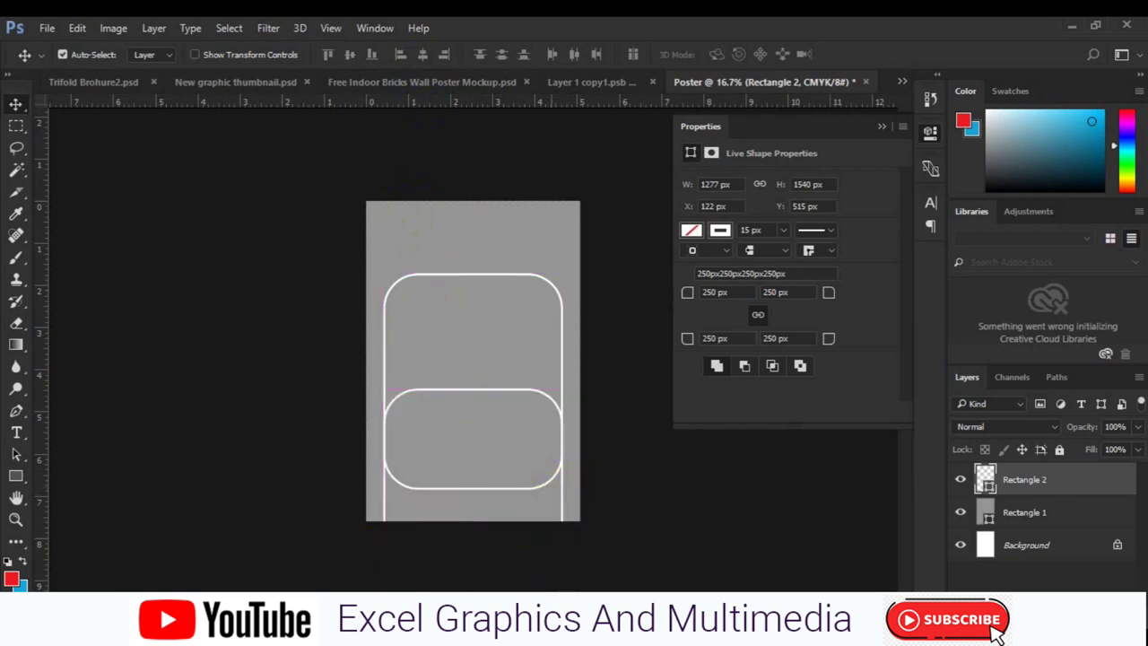
key(ctrl+z)
key(ctrl)
Duplicate the rounded rectangle and place the copy directly below the original.
drag(485, 443, 485, 450)
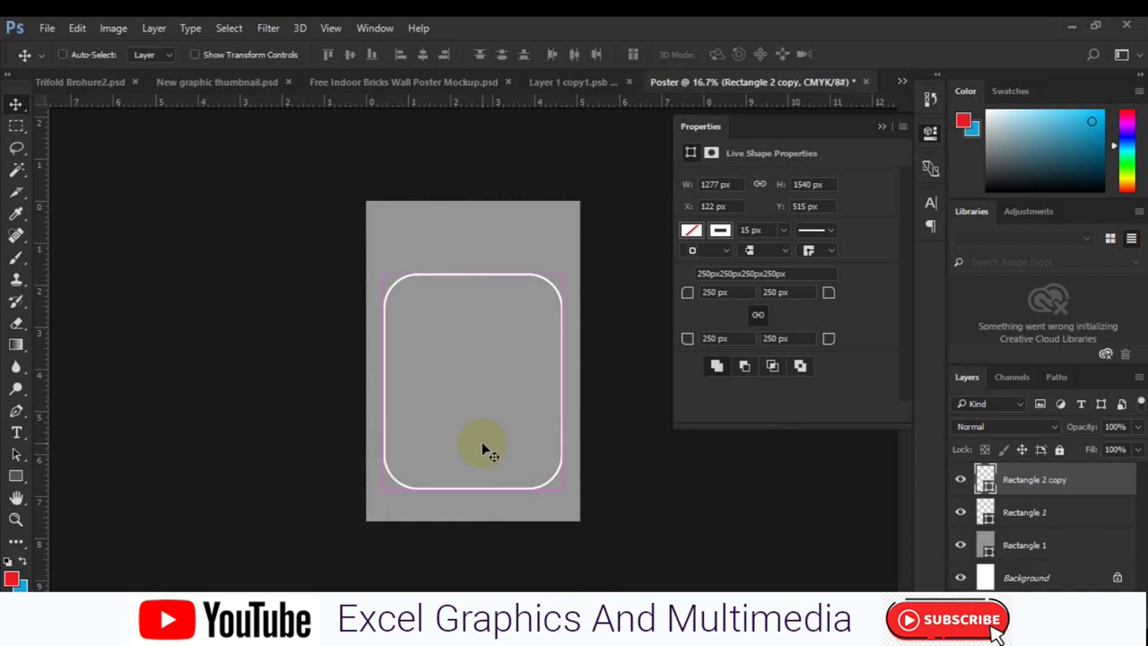
key(ctrl+minus)
key(ctrl+t)
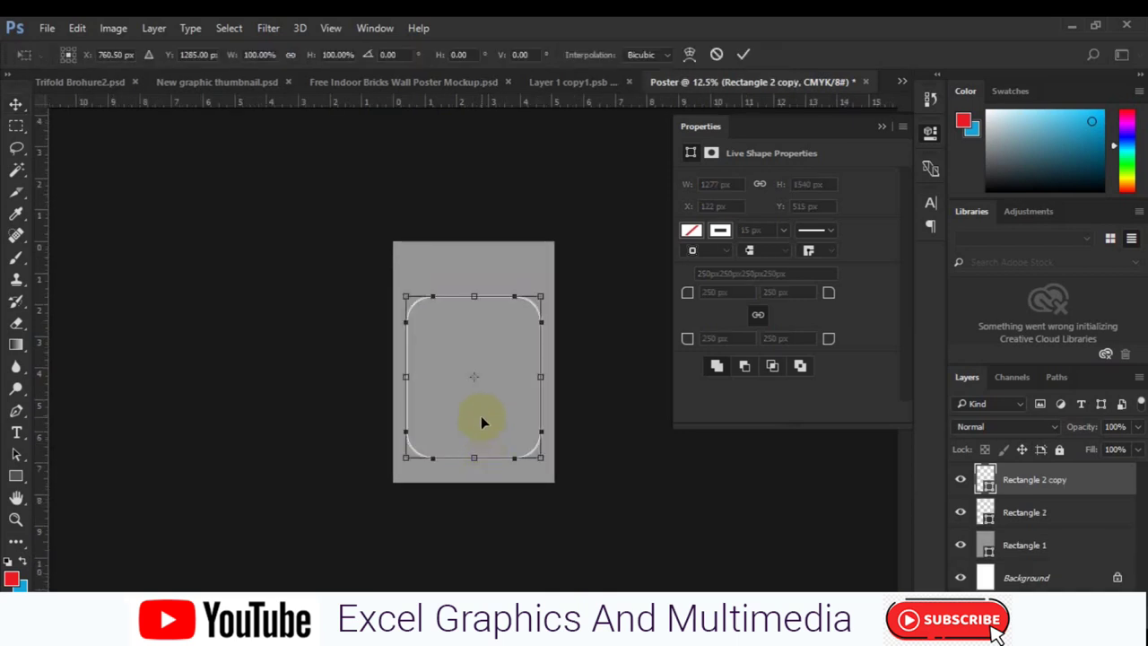
drag(487, 427, 499, 620)
drag(473, 560, 485, 587)
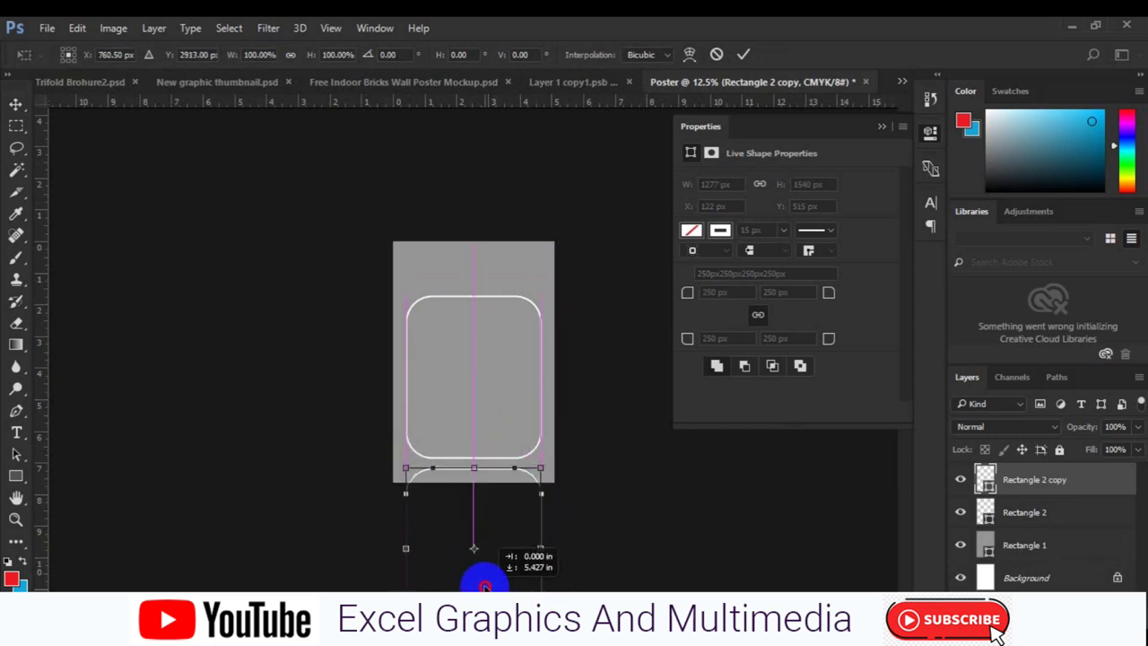
drag(484, 584, 484, 585)
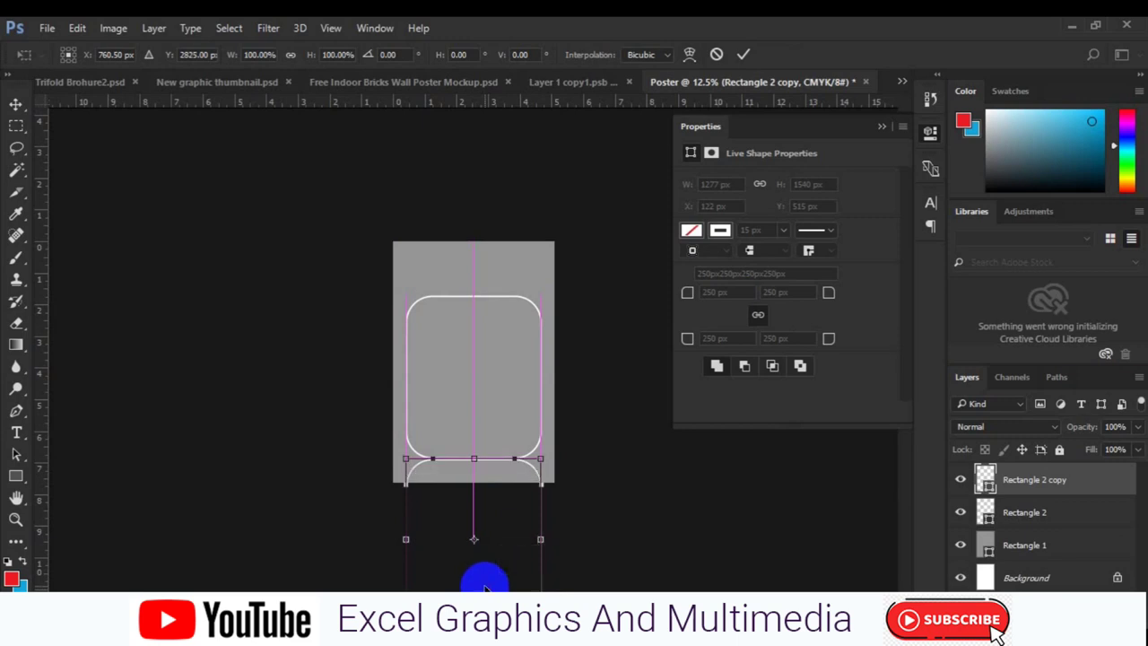
key(Return)
Nudge Rectangle 2 up to Y 451 px, then select both rectangles for transforming.
click(489, 434)
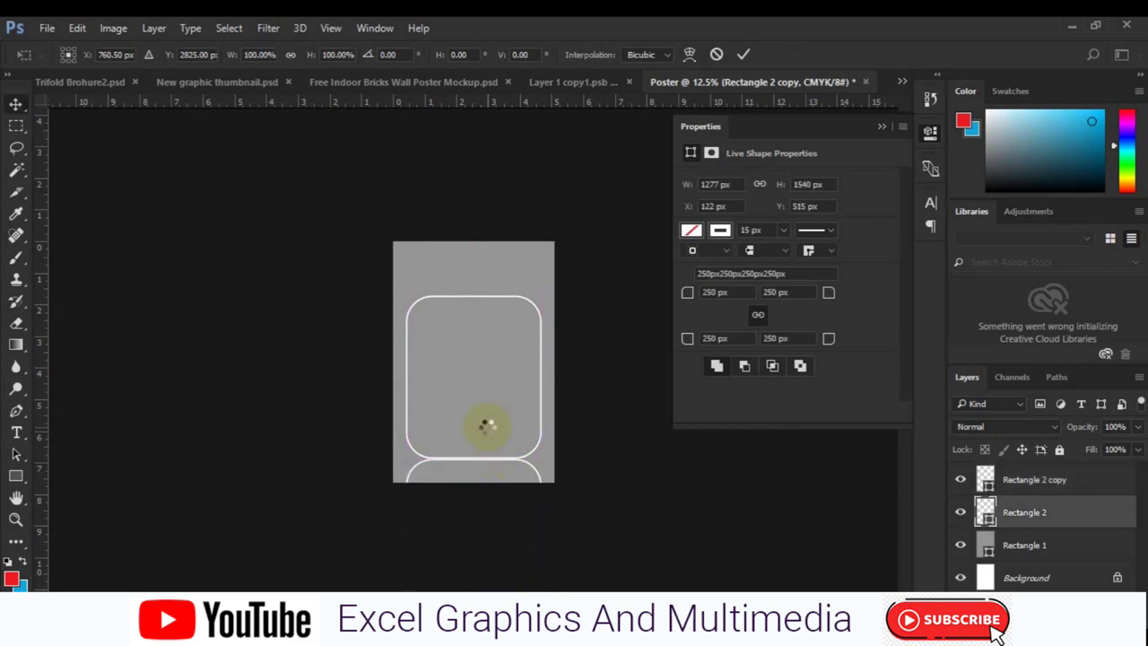
key(ctrl+t)
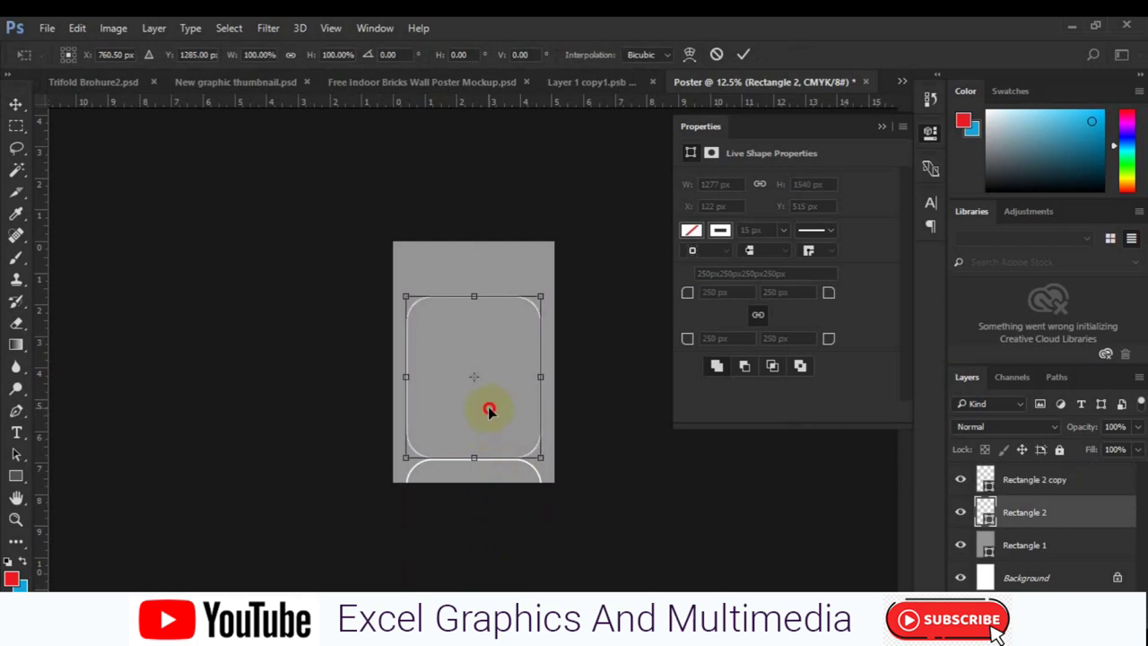
key(Up)
key(Up)
key(Up)
key(Up)
key(Up)
key(Up)
key(Up)
key(Up)
key(Up)
key(Up)
key(Up)
key(Up)
key(Up)
key(Up)
key(Up)
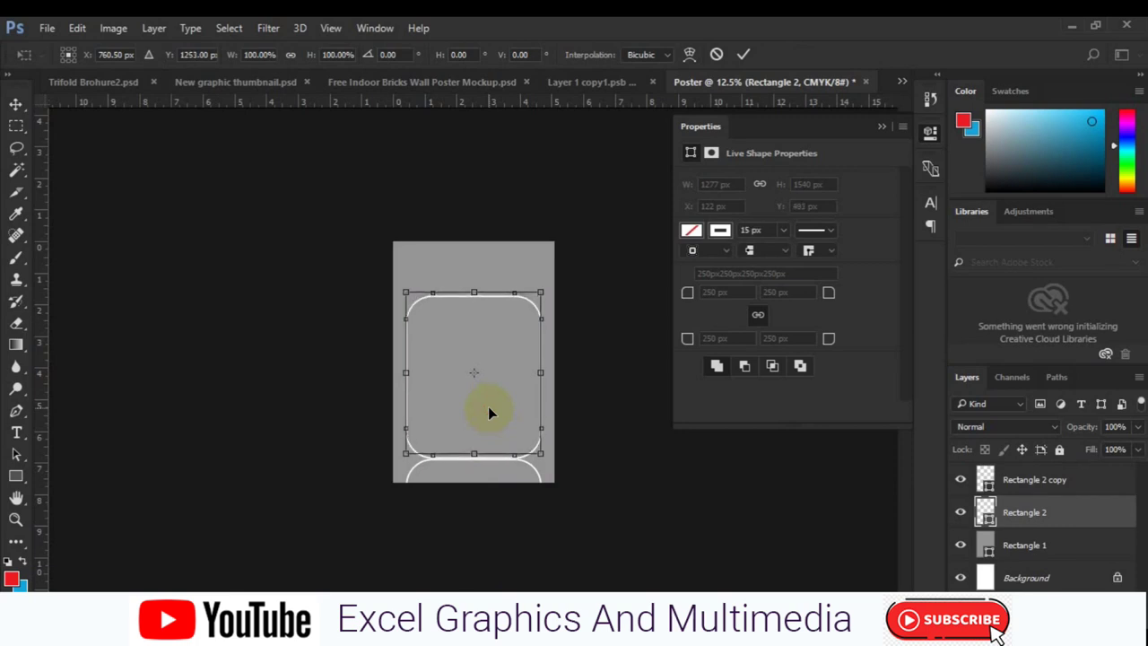
key(Up)
key(Up)
key(Up)
key(Up)
key(Up)
key(Up)
key(Return)
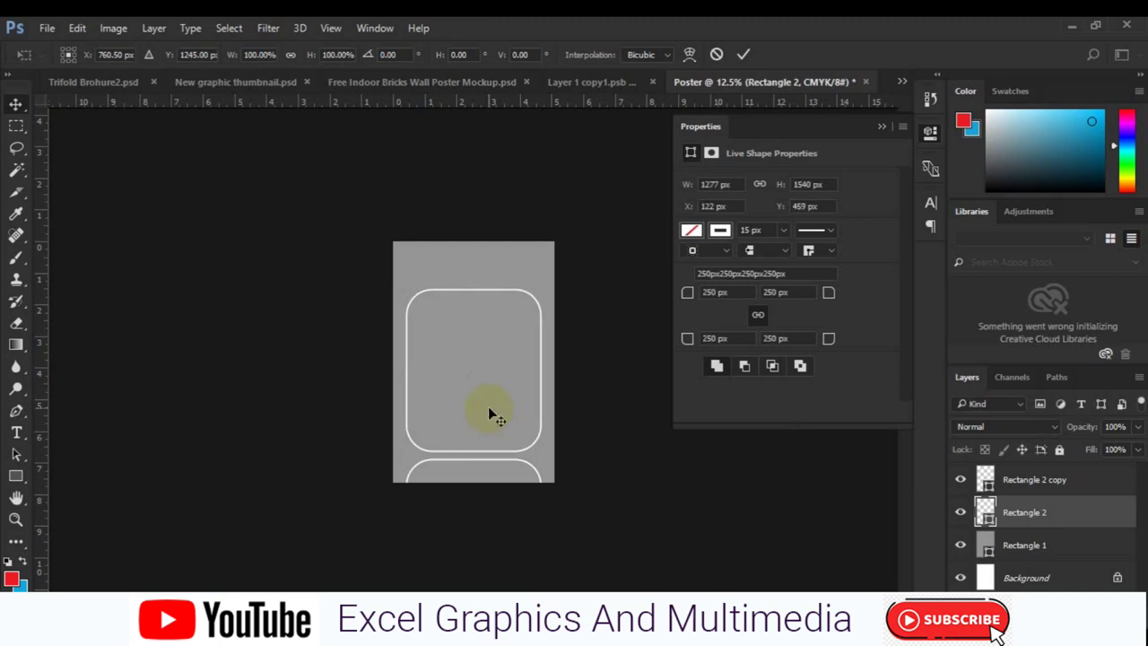
click(694, 512)
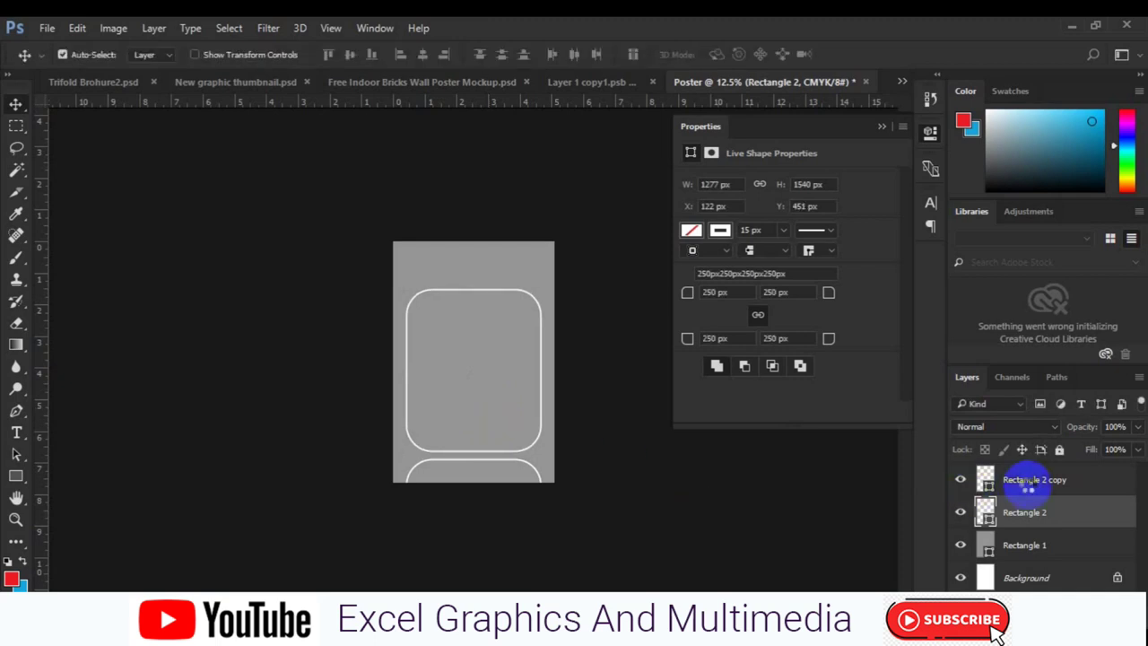
shift+click(1028, 484)
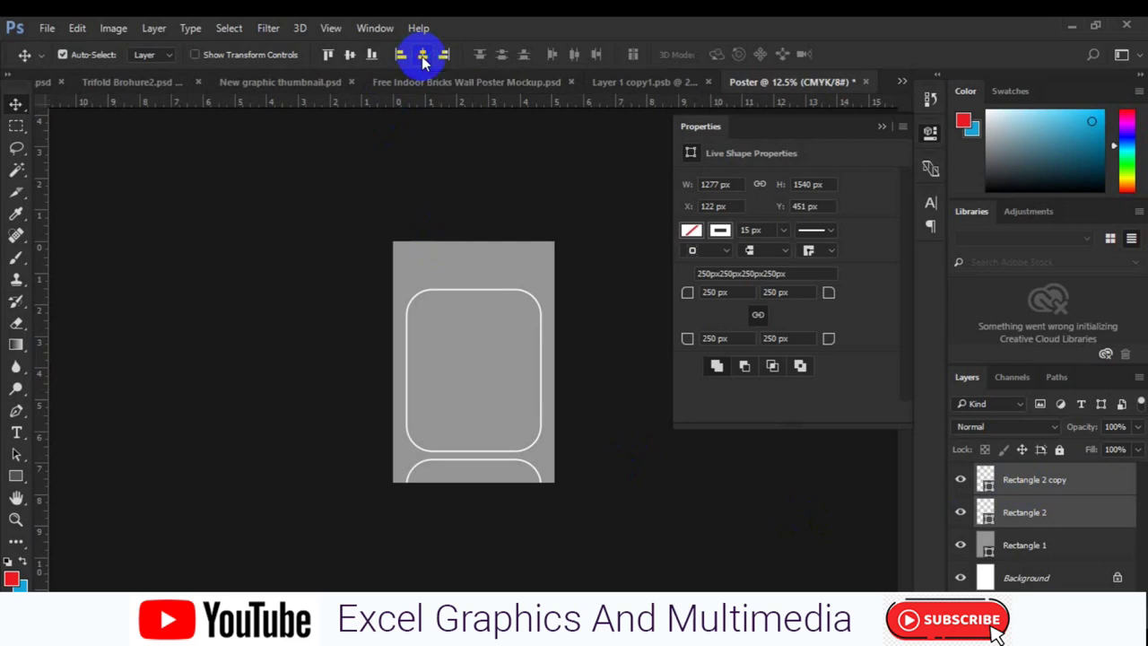
key(ctrl+t)
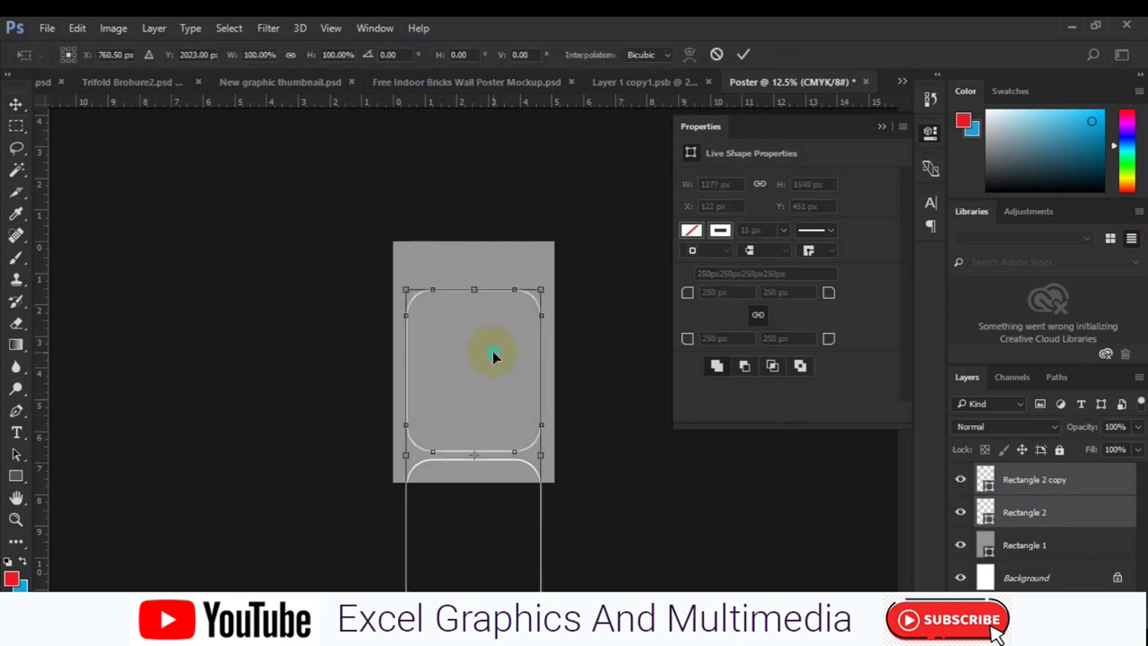
Skew both rounded rectangles about 14° so their right sides slant downward.
right_click(493, 350)
click(571, 137)
drag(544, 383, 553, 408)
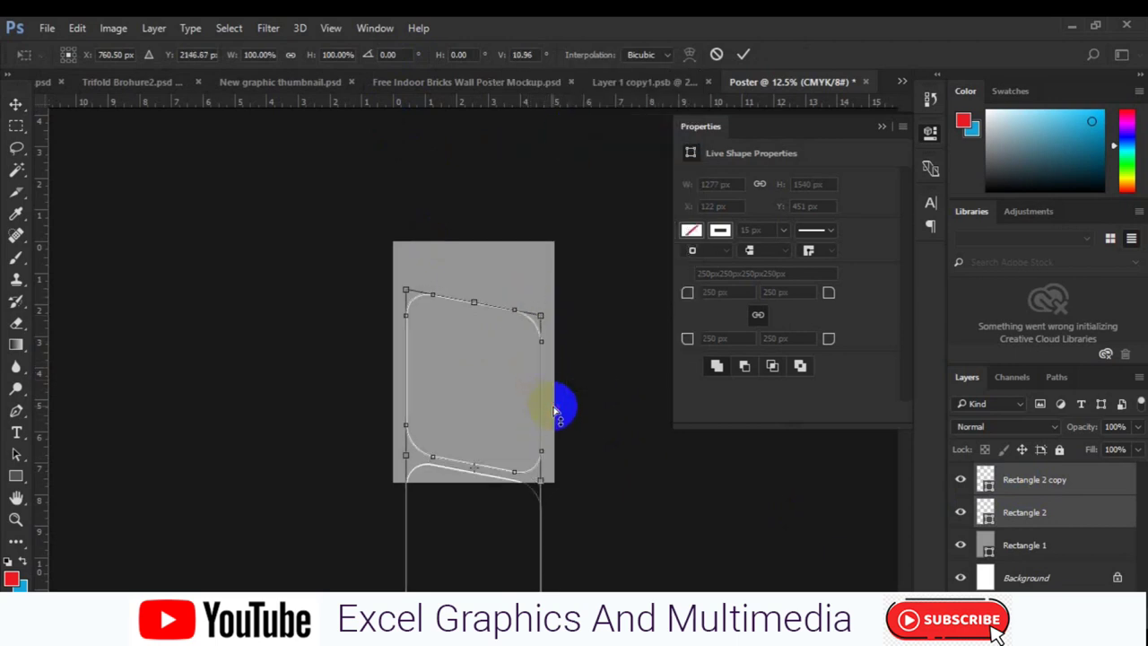
drag(516, 417, 516, 395)
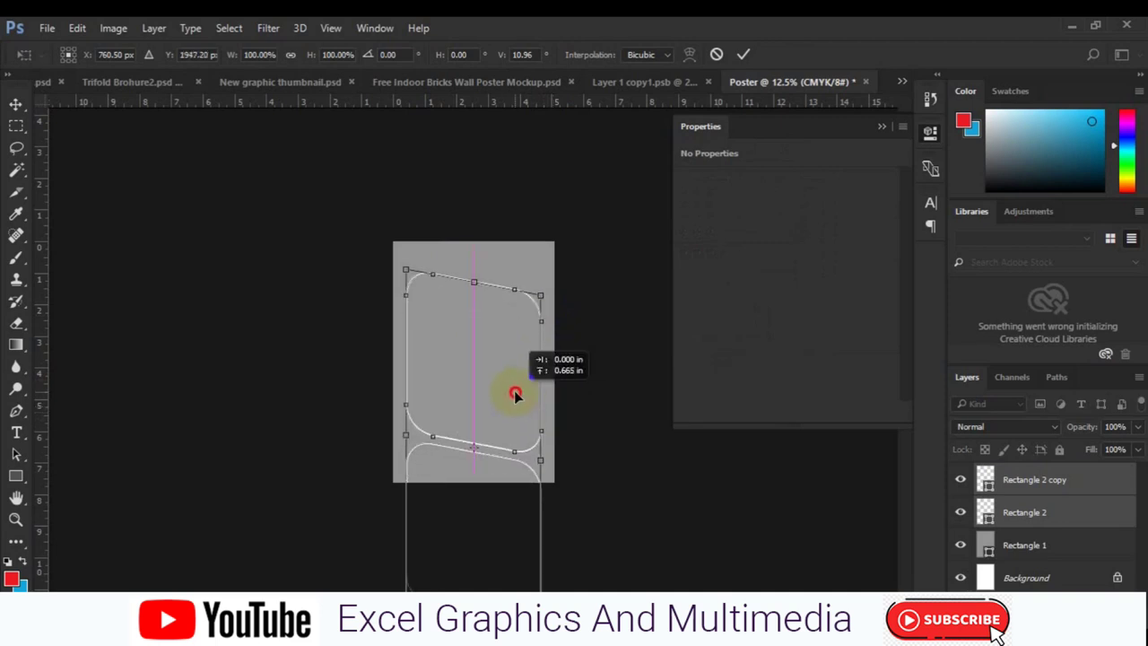
drag(515, 395, 516, 394)
drag(543, 336, 542, 351)
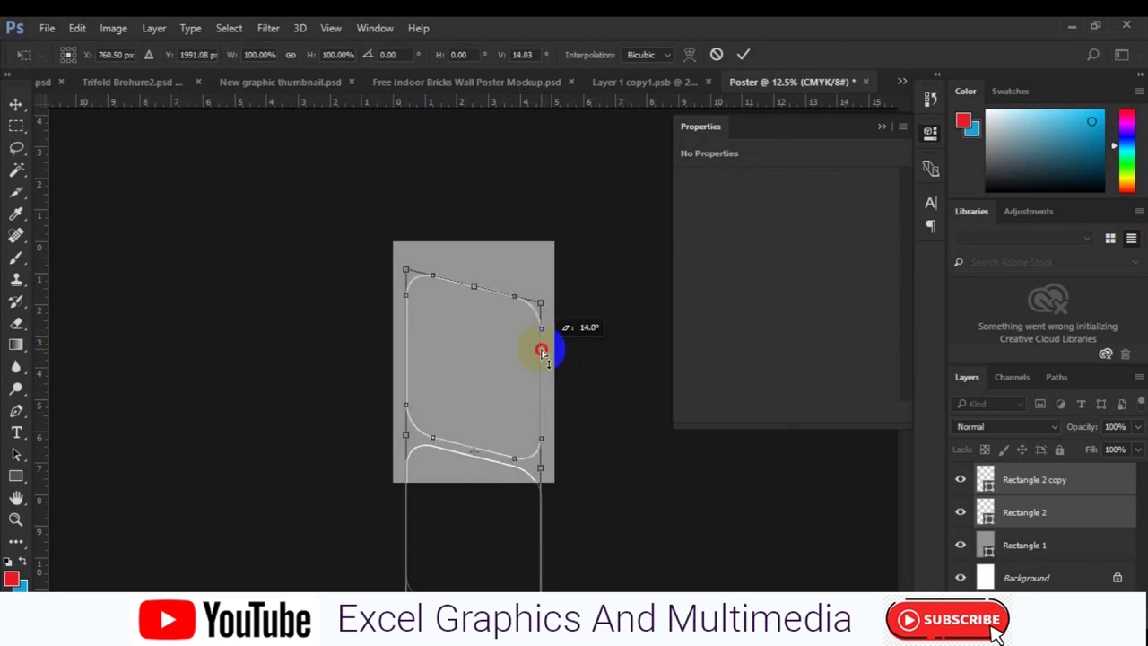
key(Up)
key(Up)
key(Up)
key(Up)
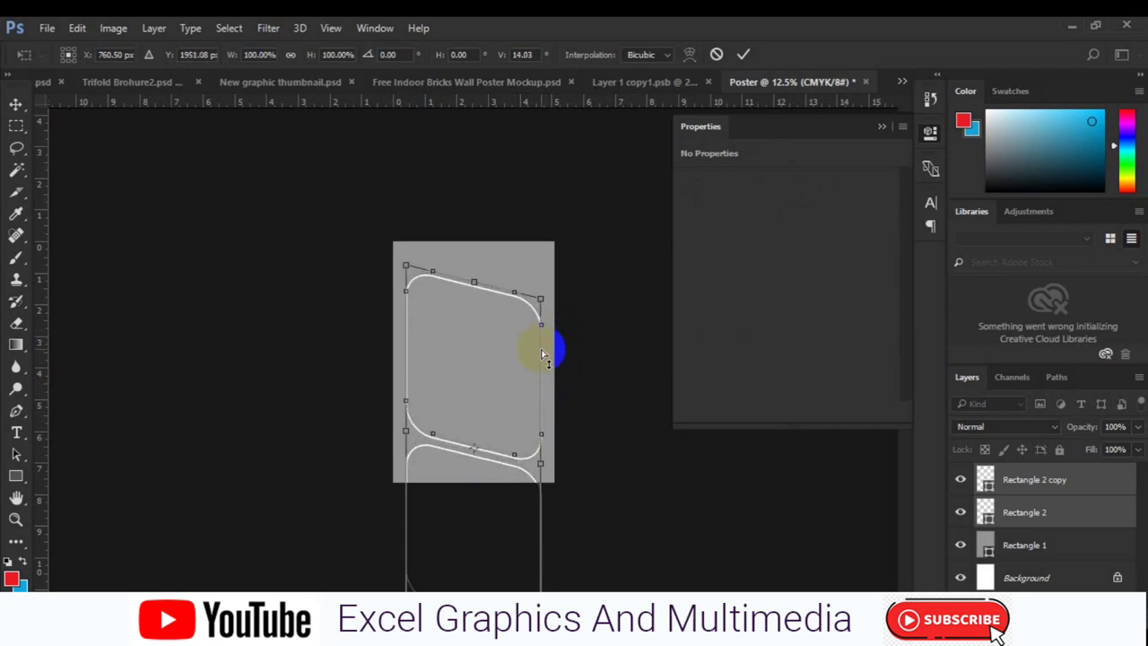
key(Up)
key(Up)
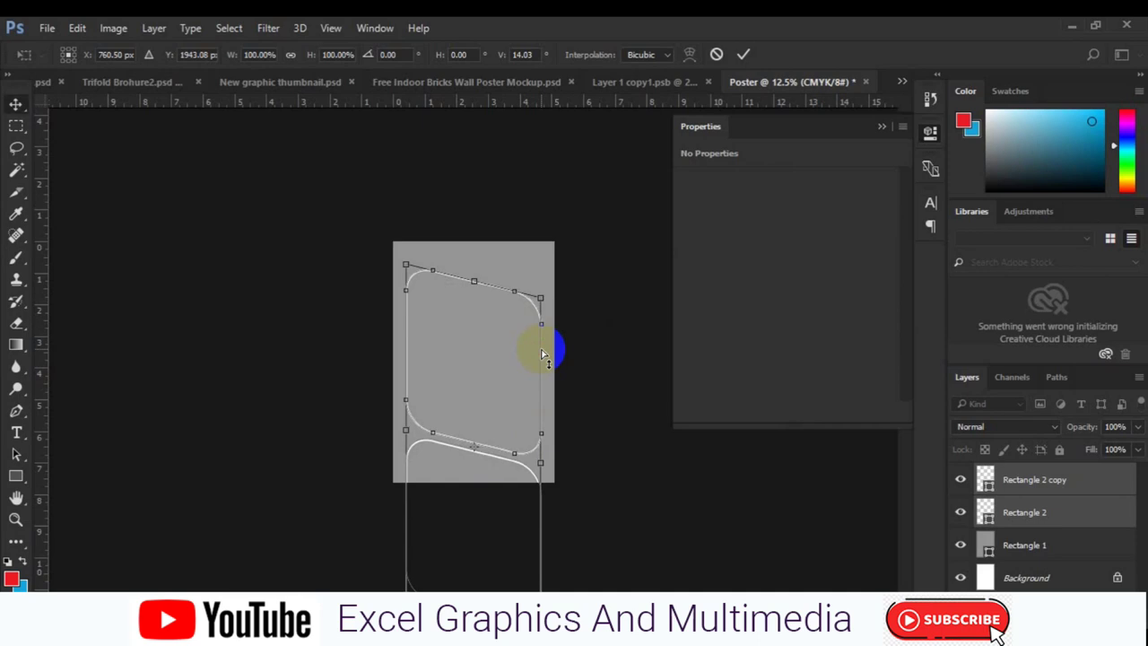
key(Return)
Give the lower rounded rectangle a dark grey fill and no outline.
click(610, 511)
click(15, 475)
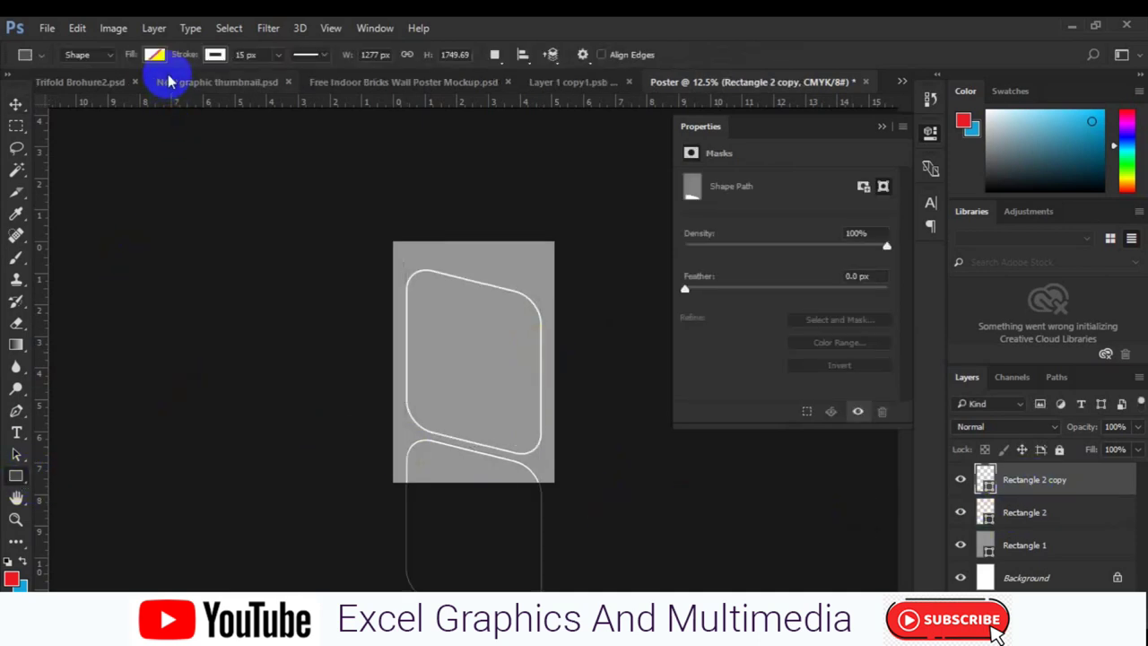
click(154, 55)
click(127, 192)
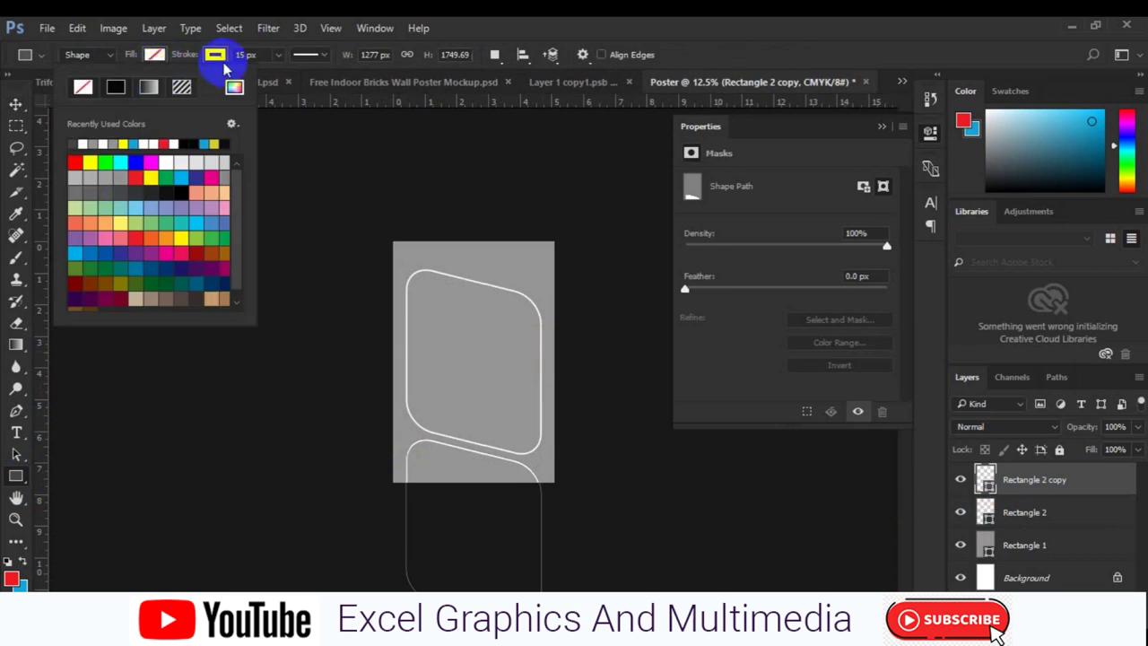
click(215, 54)
click(140, 90)
click(15, 105)
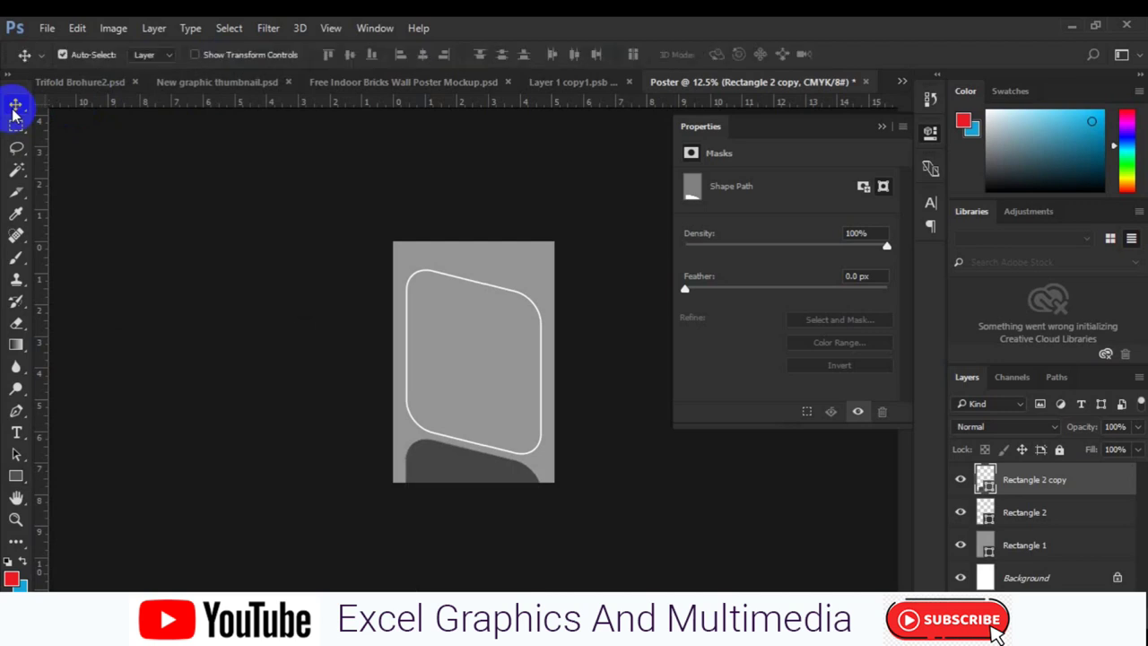
Add a new layer above Rectangle 1 and draw a wide rectangle across the upper frame.
ctrl+click(1024, 538)
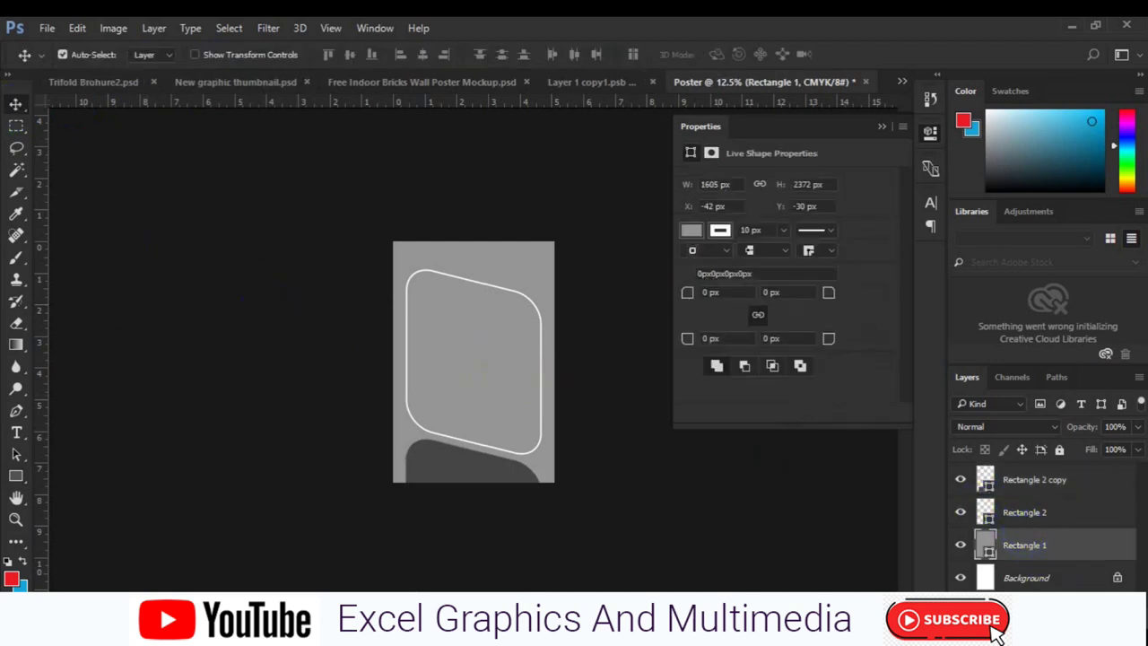
key(ctrl+shift+alt+n)
click(16, 475)
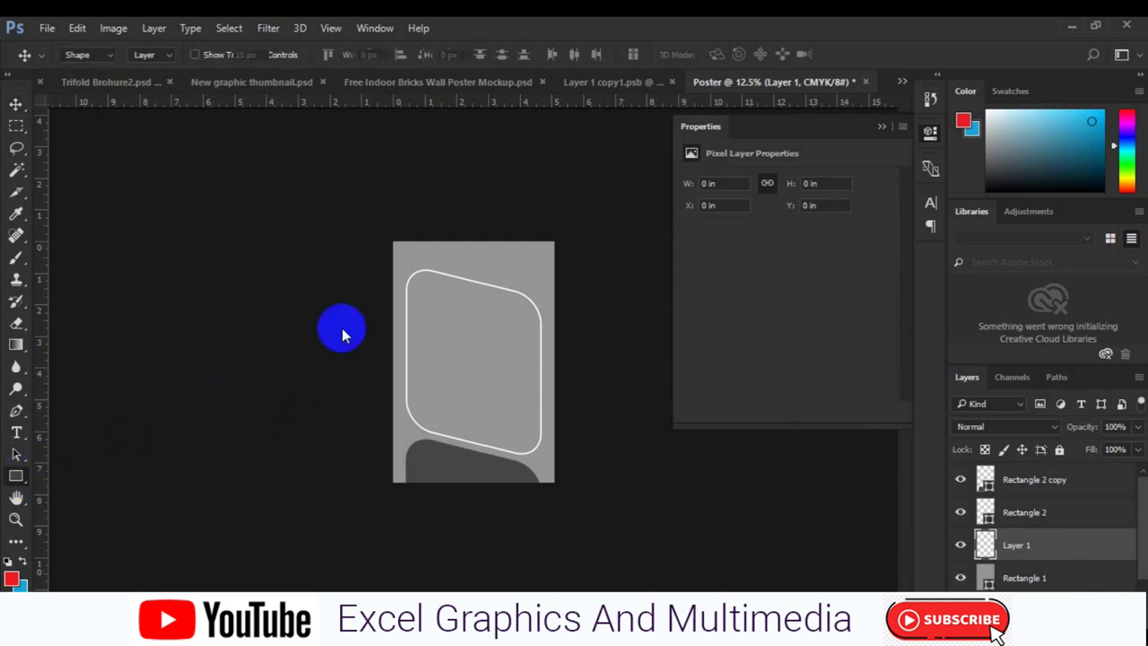
mouse_move(389, 327)
mouse_down()
mouse_move(567, 396)
mouse_move(558, 385)
mouse_up()
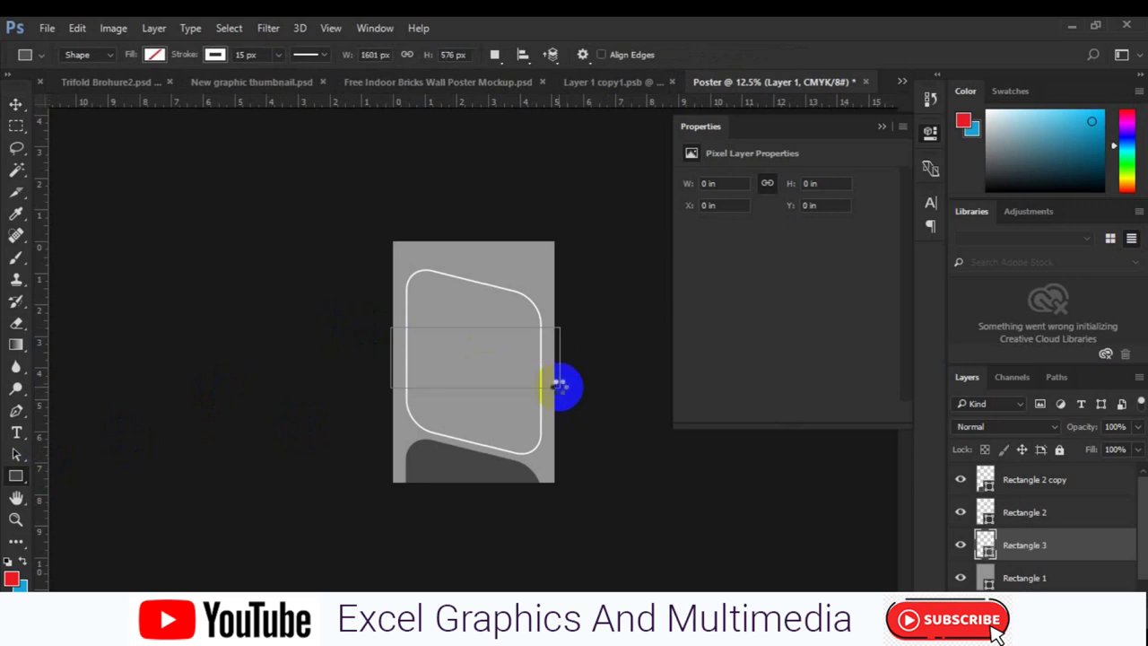
Change the new rectangle's outline and fill it light green.
click(214, 55)
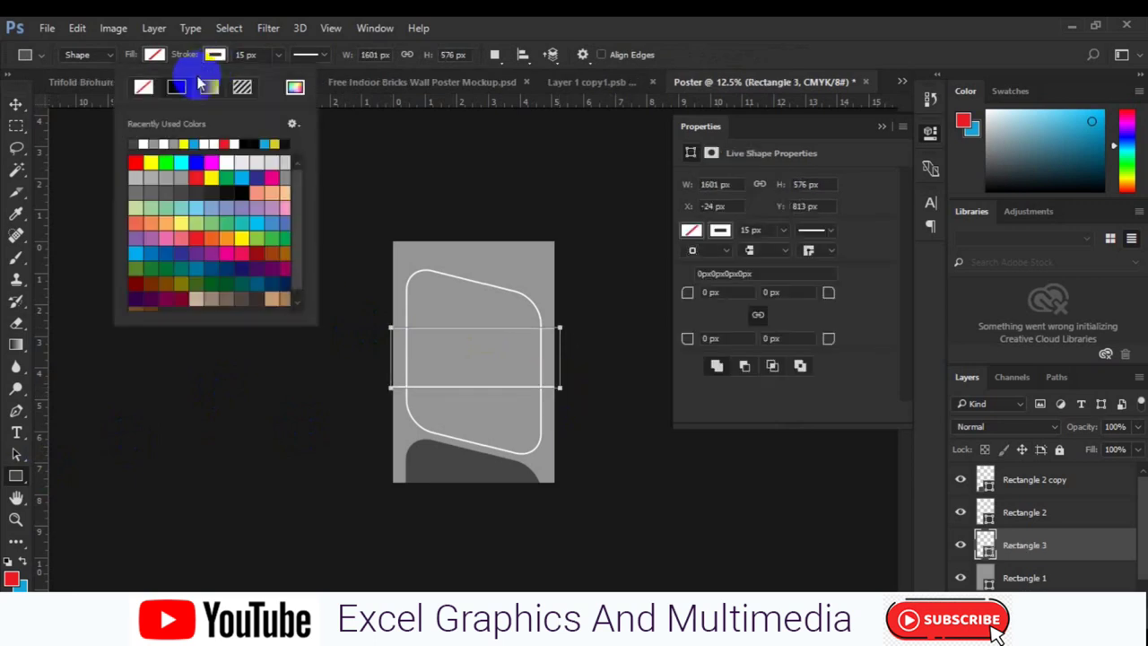
click(201, 85)
click(149, 46)
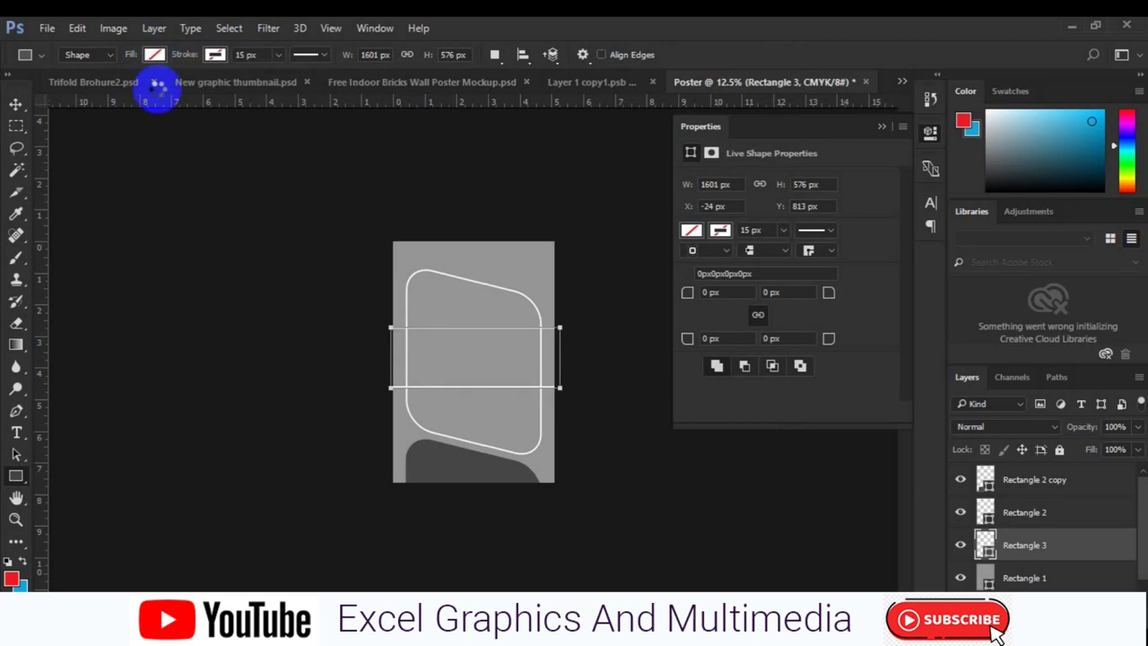
click(155, 55)
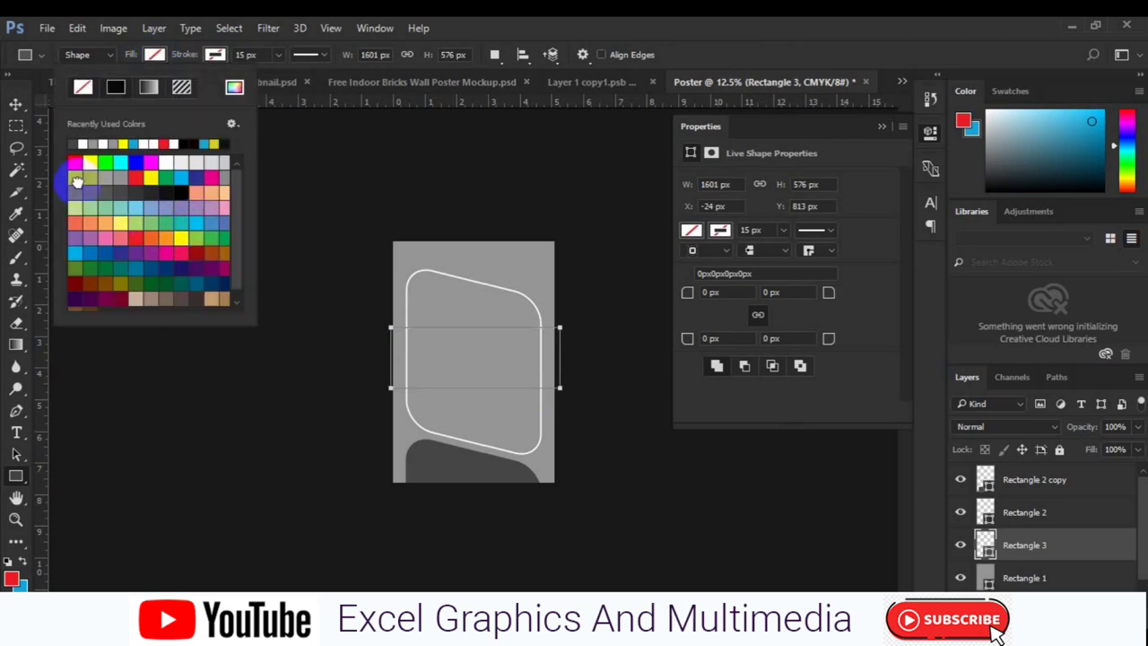
click(77, 183)
click(16, 105)
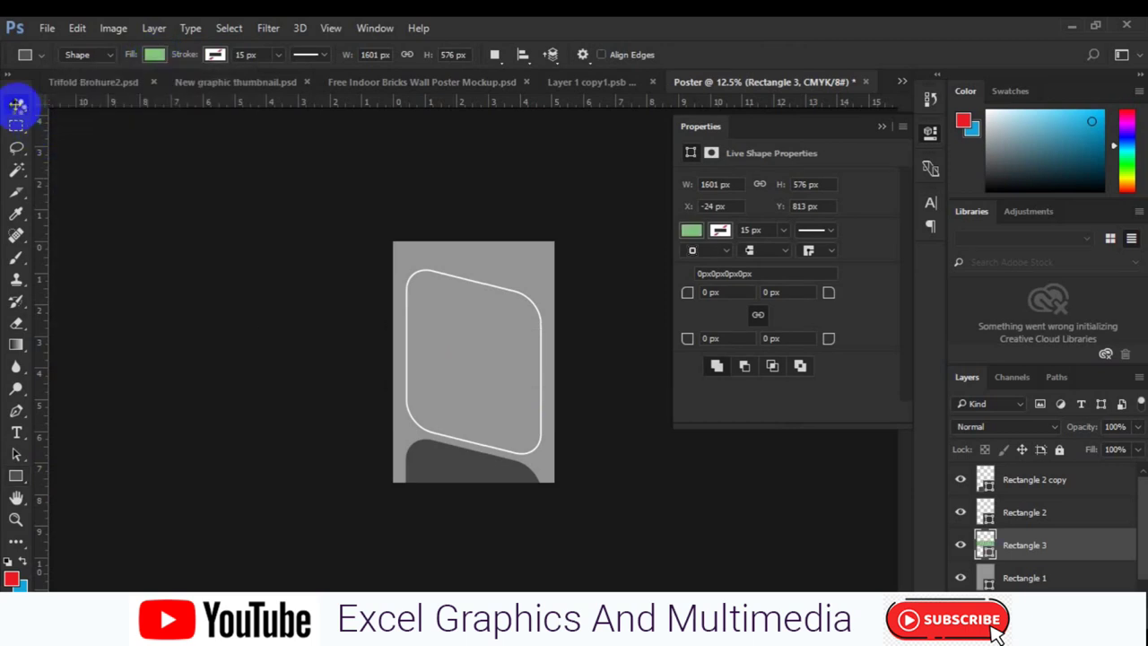
Skew the green band about 14° to match the rounded frames' slant.
key(ctrl+t)
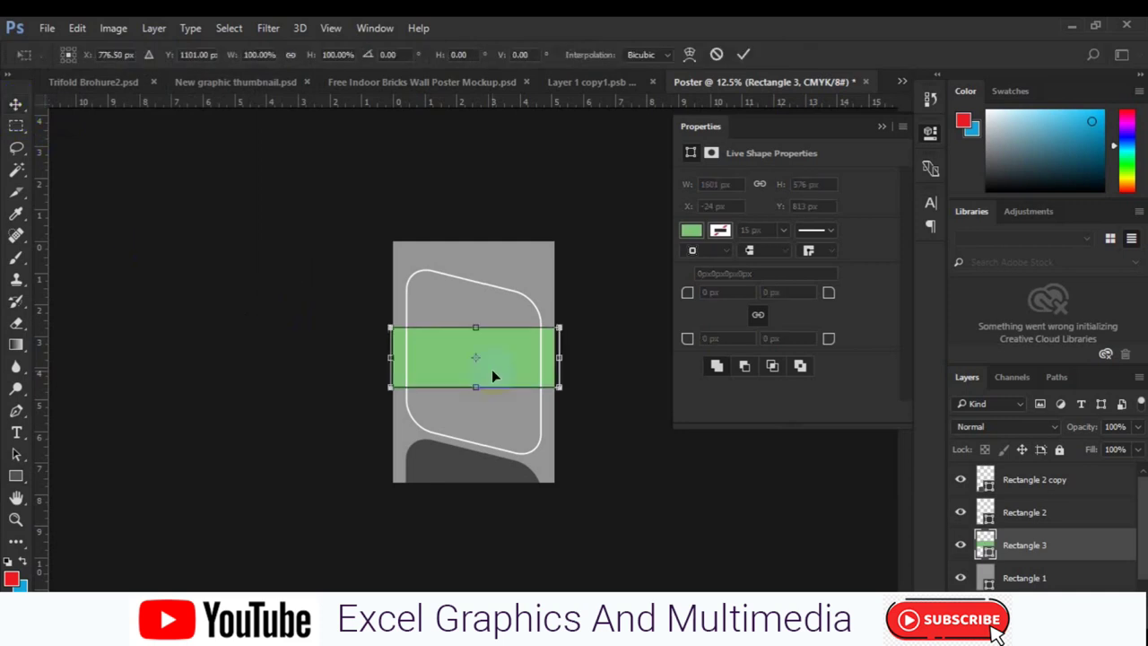
right_click(500, 371)
click(574, 161)
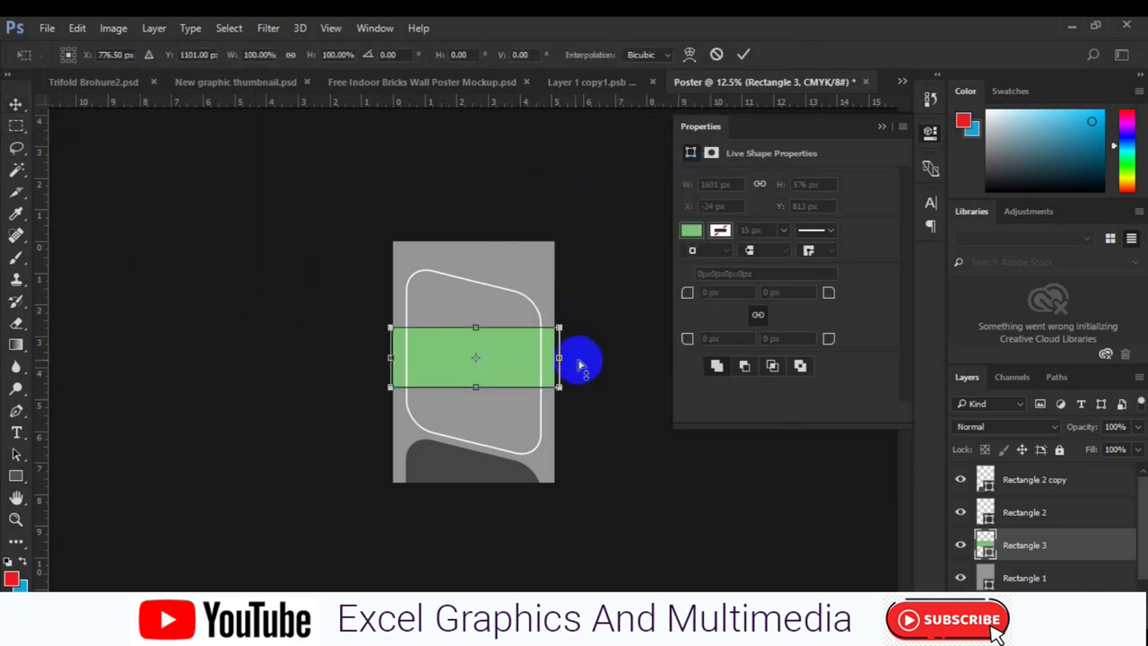
drag(560, 359, 560, 389)
drag(391, 363, 393, 350)
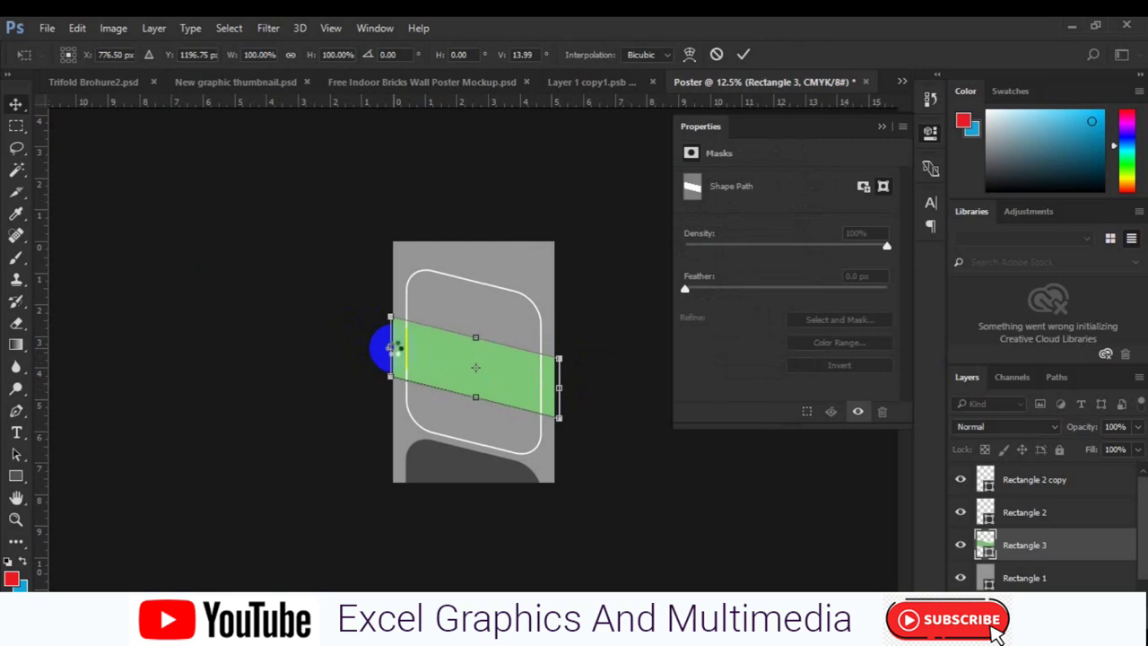
key(Return)
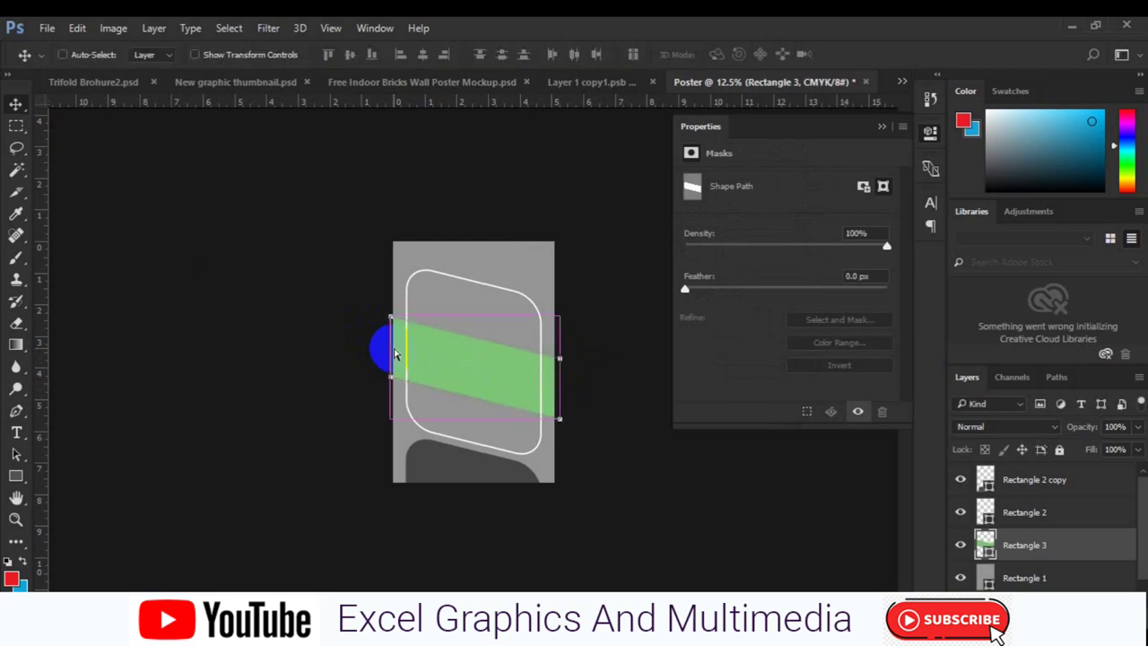
Fit the poster in view, hide Properties, and select the Rectangle 1 layer.
key(ctrl+0)
click(883, 127)
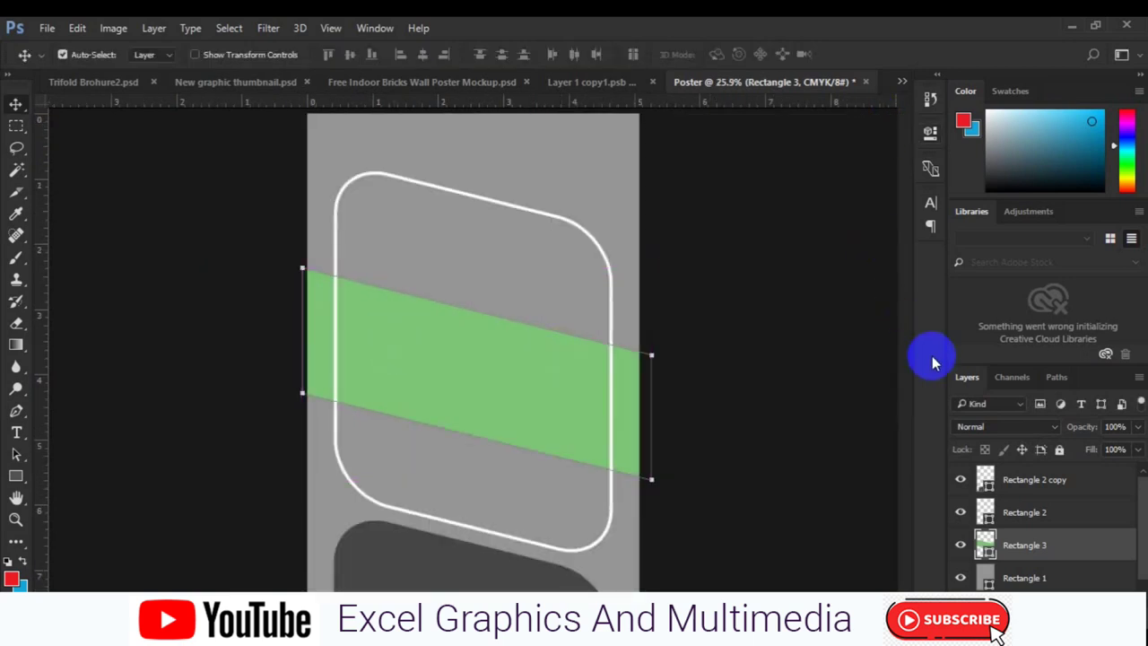
click(1043, 577)
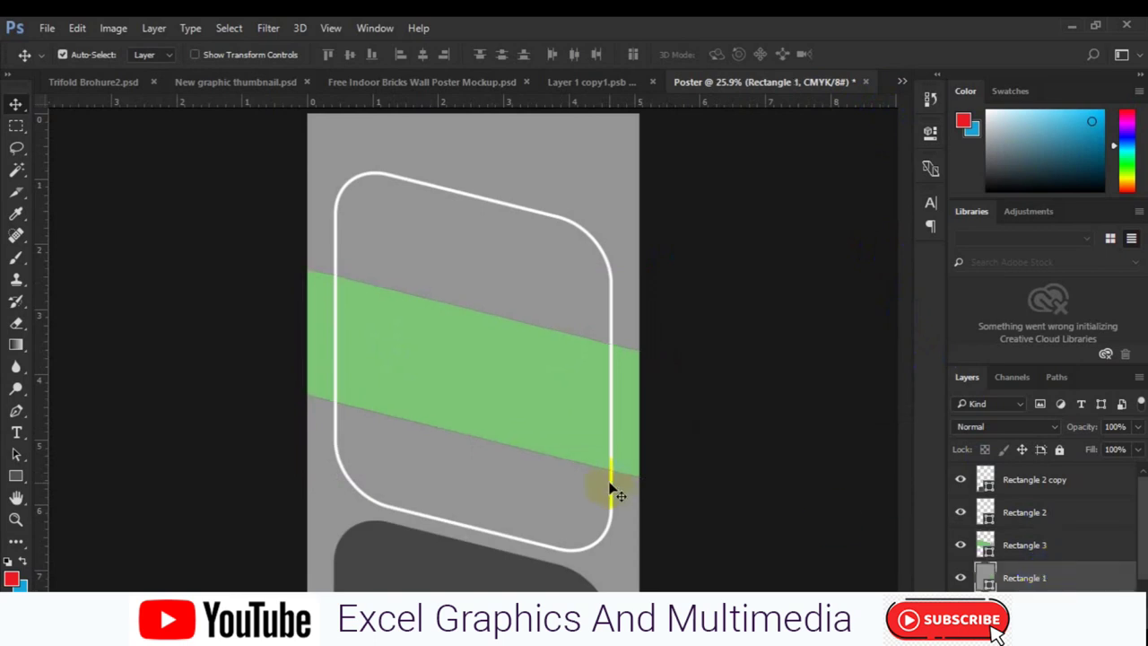
click(18, 484)
right_click(18, 484)
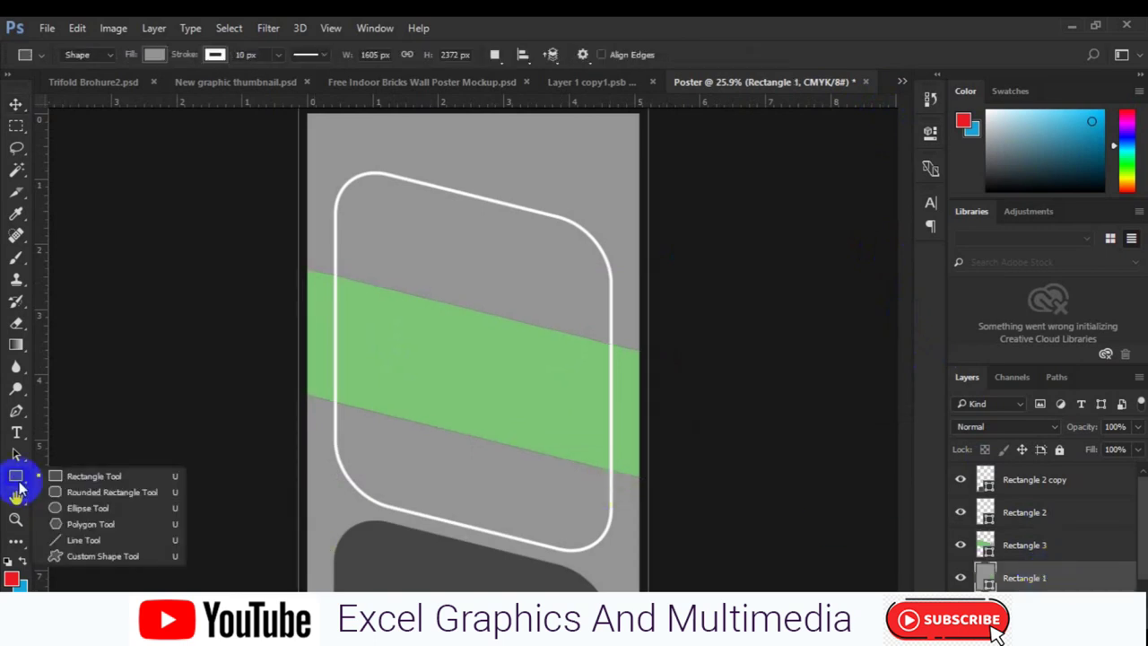
Select the green band layer and add a new empty layer above it for the circle.
click(145, 508)
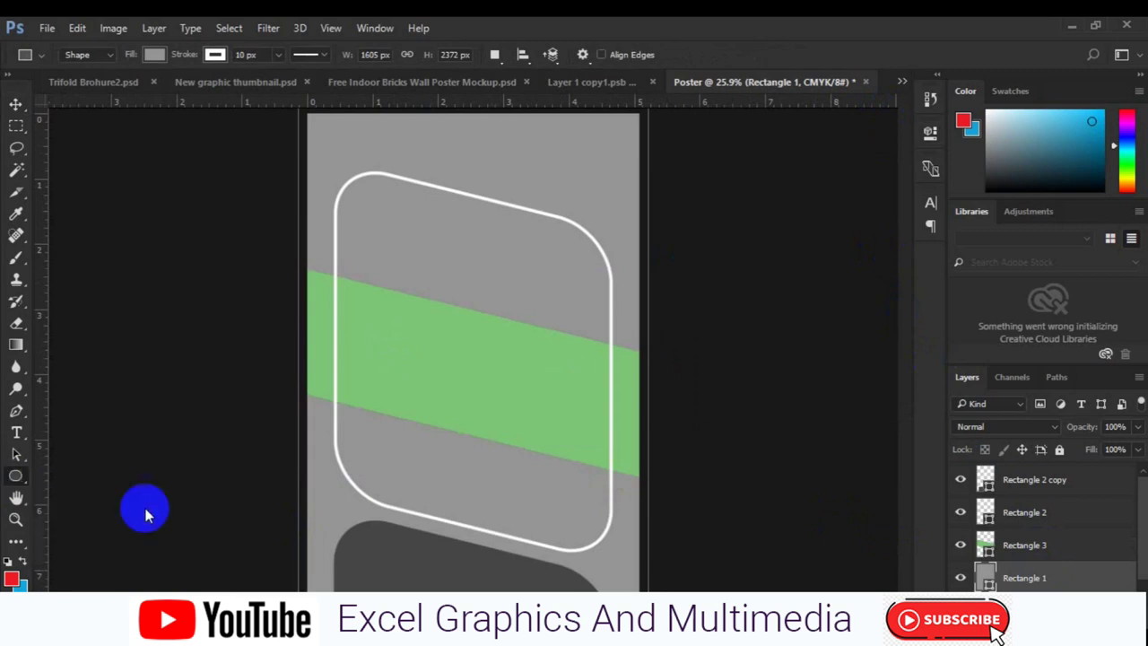
click(1011, 545)
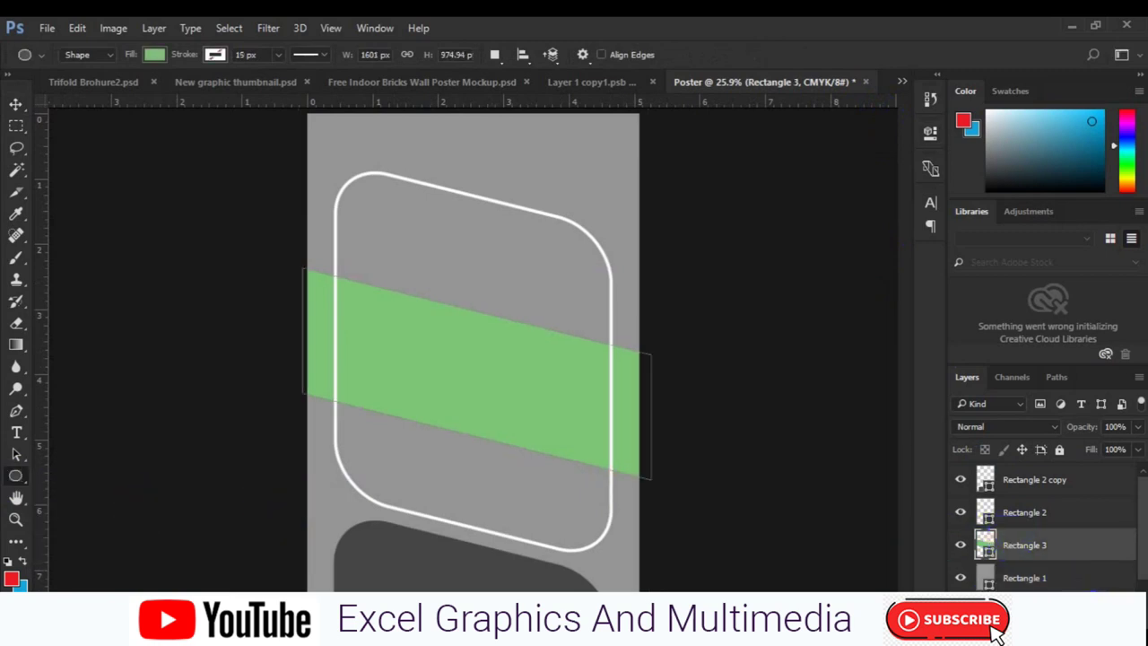
key(ctrl+shift+alt+n)
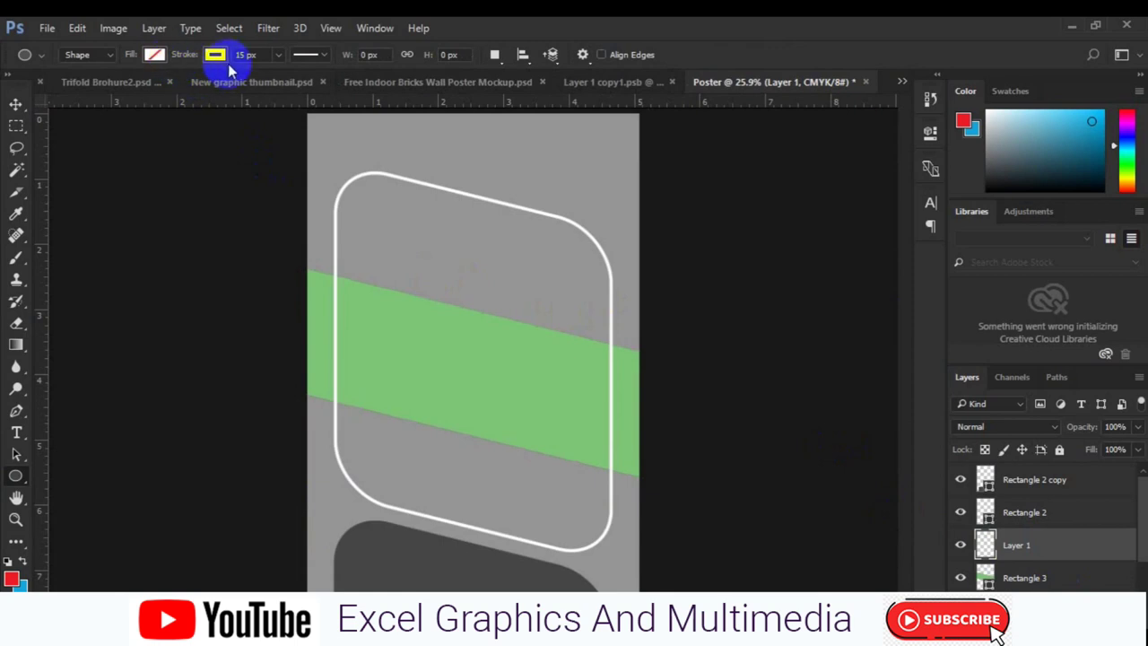
click(216, 55)
click(216, 55)
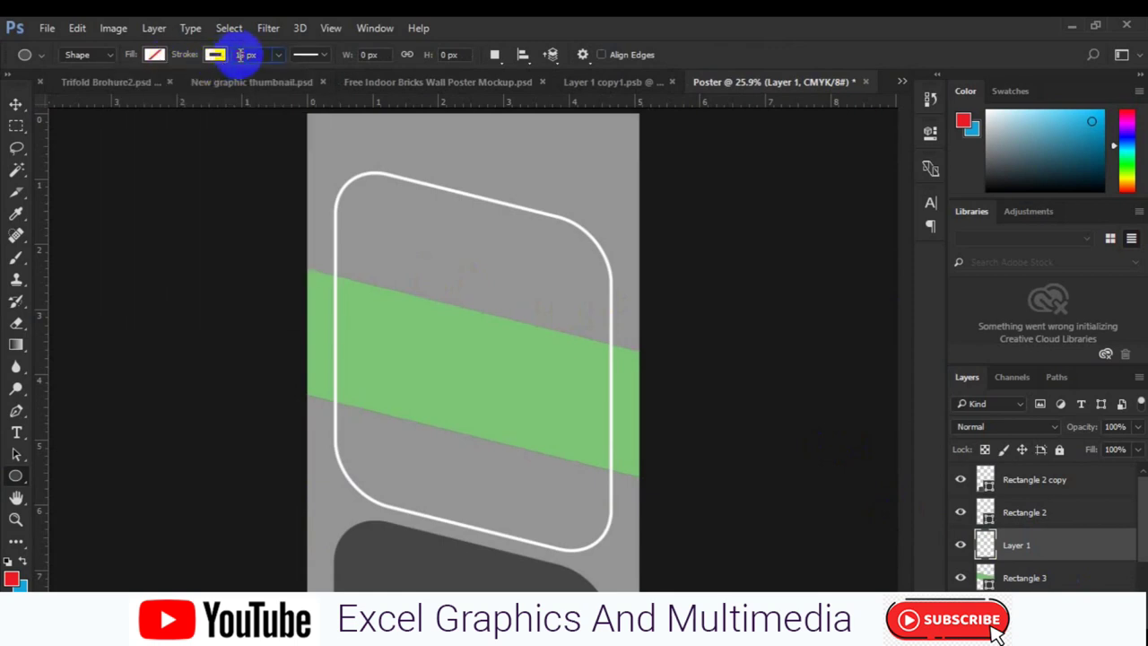
double_click(244, 54)
text(30)
key(Escape)
Draw a dark grey circle near the frame's top with a 30 px white ring.
click(154, 54)
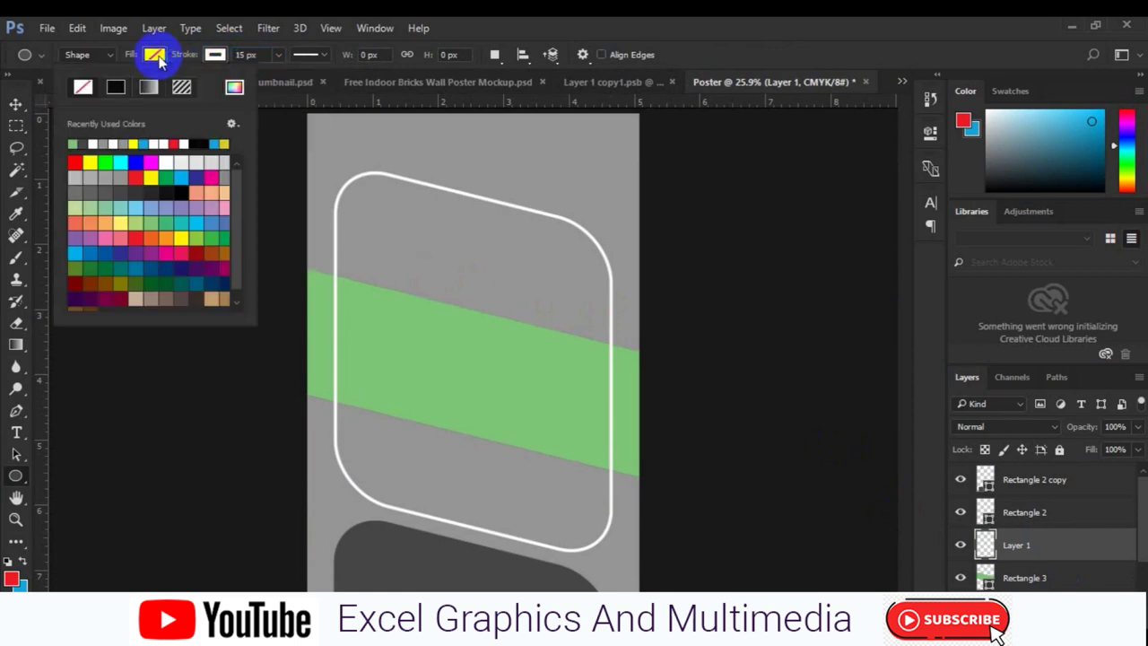
drag(412, 217, 524, 309)
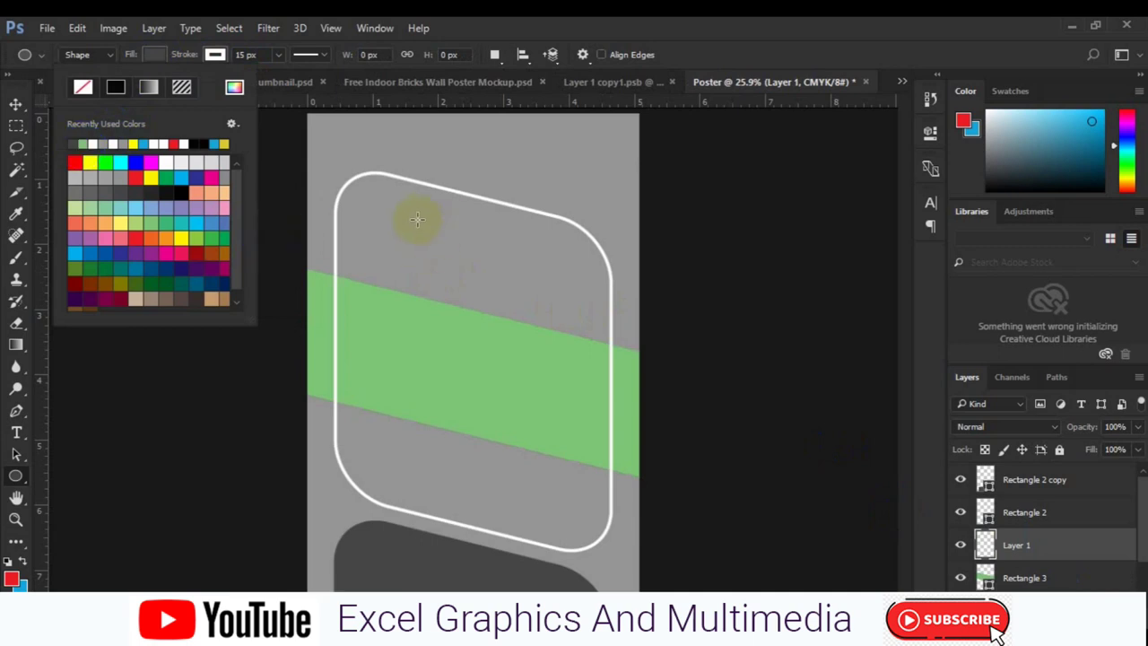
drag(511, 302, 496, 299)
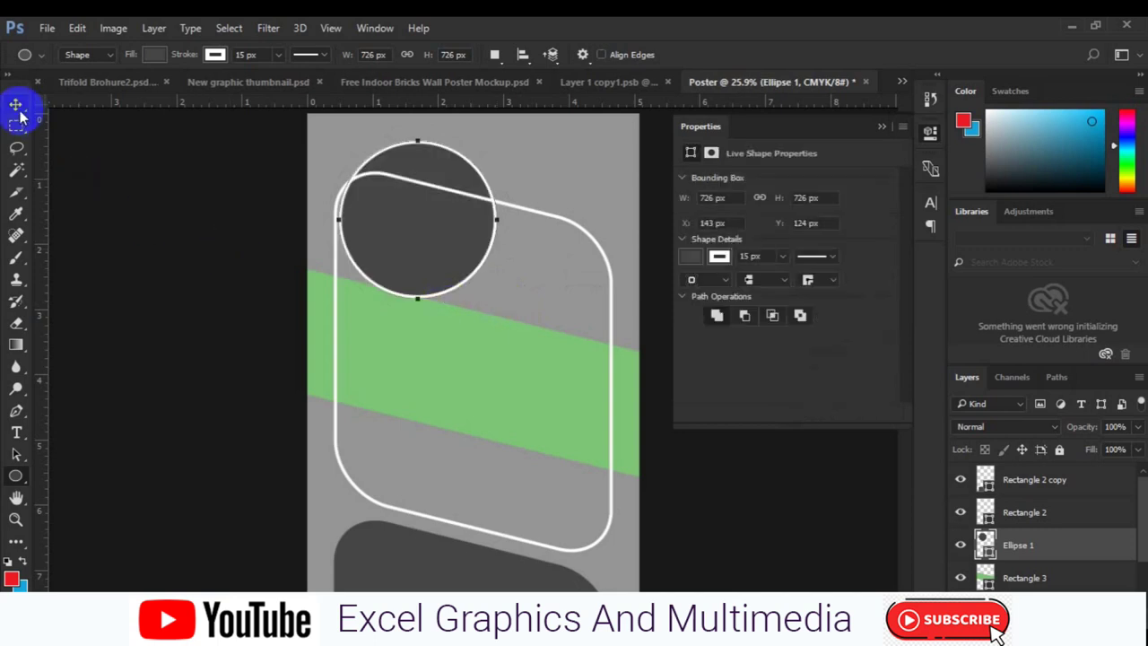
click(242, 57)
text(30)
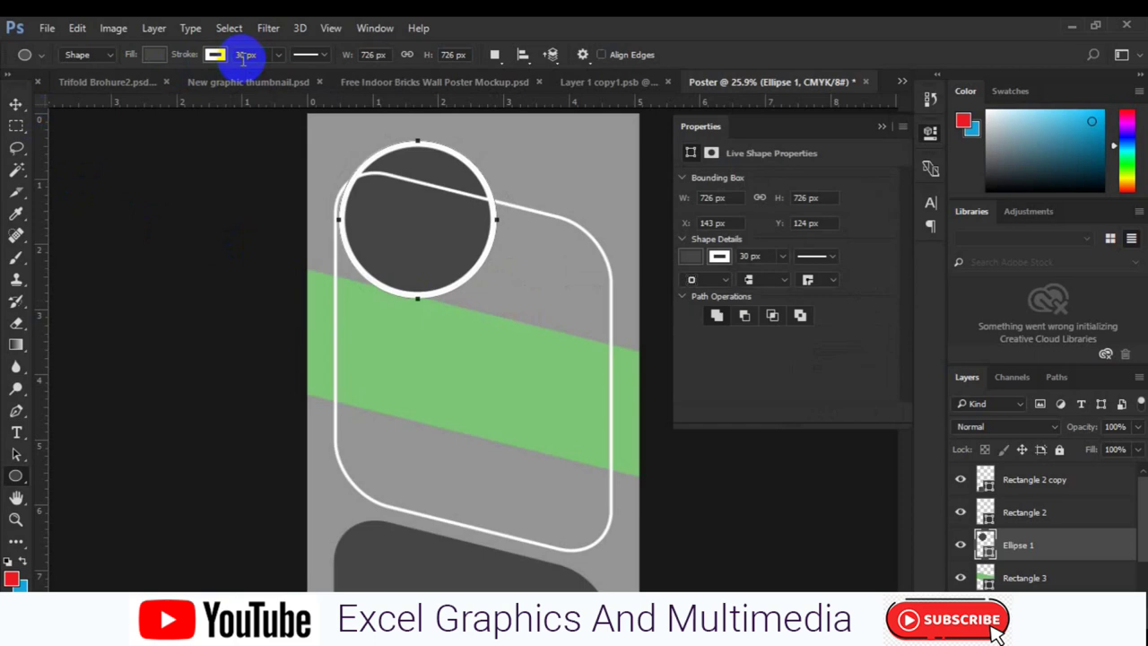
text(v)
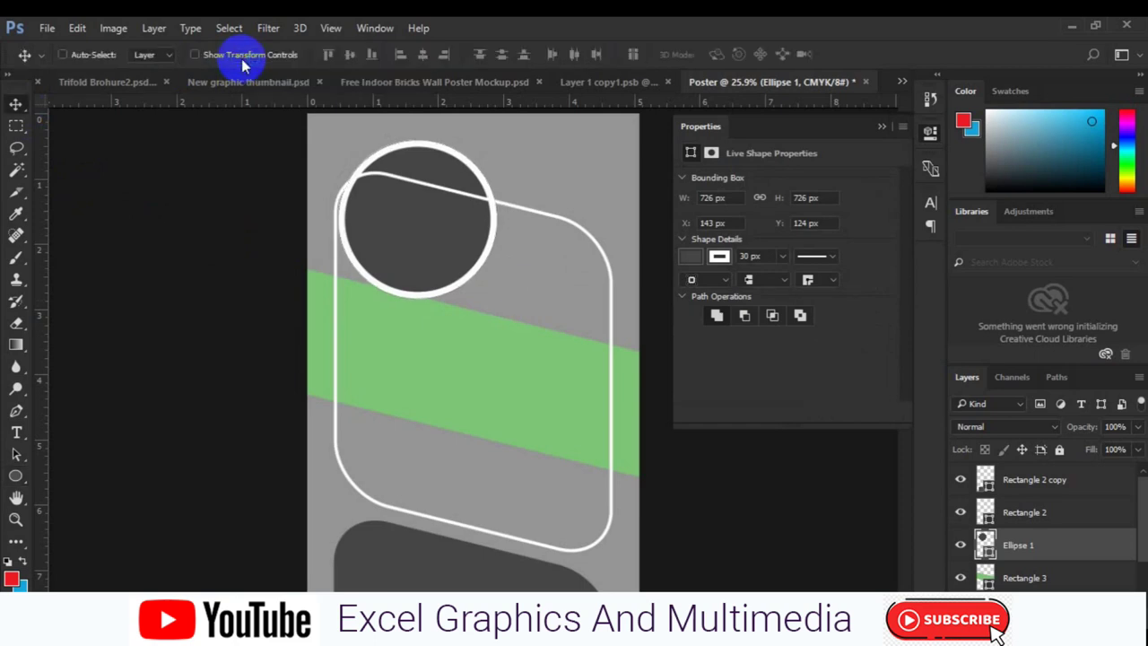
Centre the circle horizontally and move Ellipse 1 to the top of the layer stack.
key(ctrl+a)
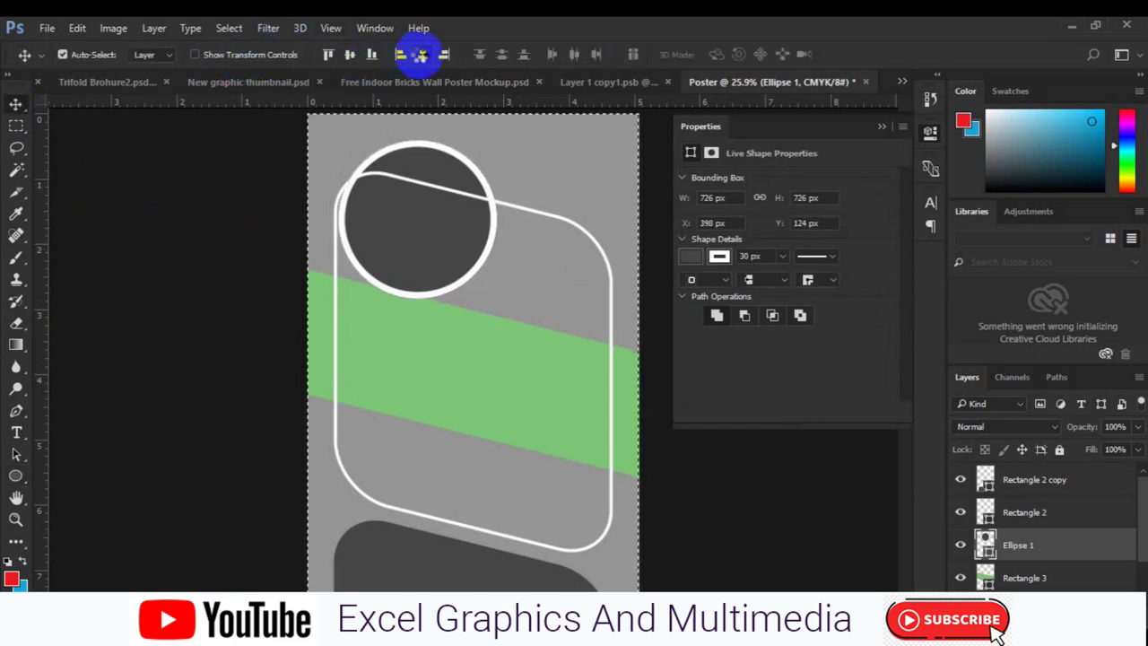
click(421, 56)
key(ctrl+d)
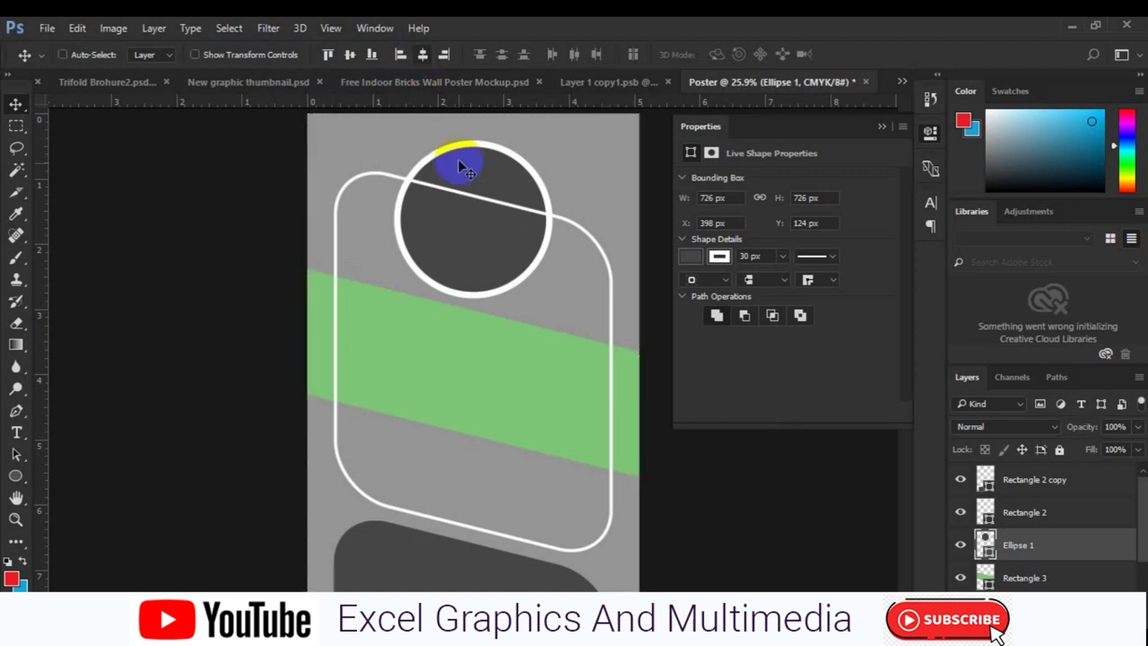
ctrl+click(1030, 549)
drag(1030, 549, 1022, 474)
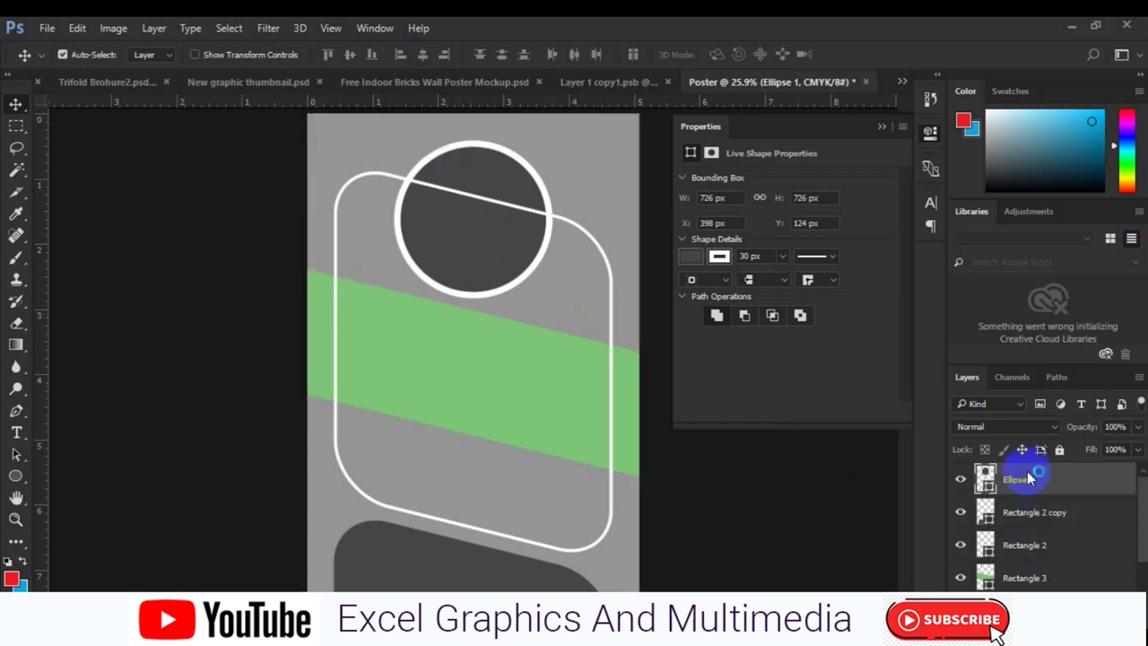
click(1056, 513)
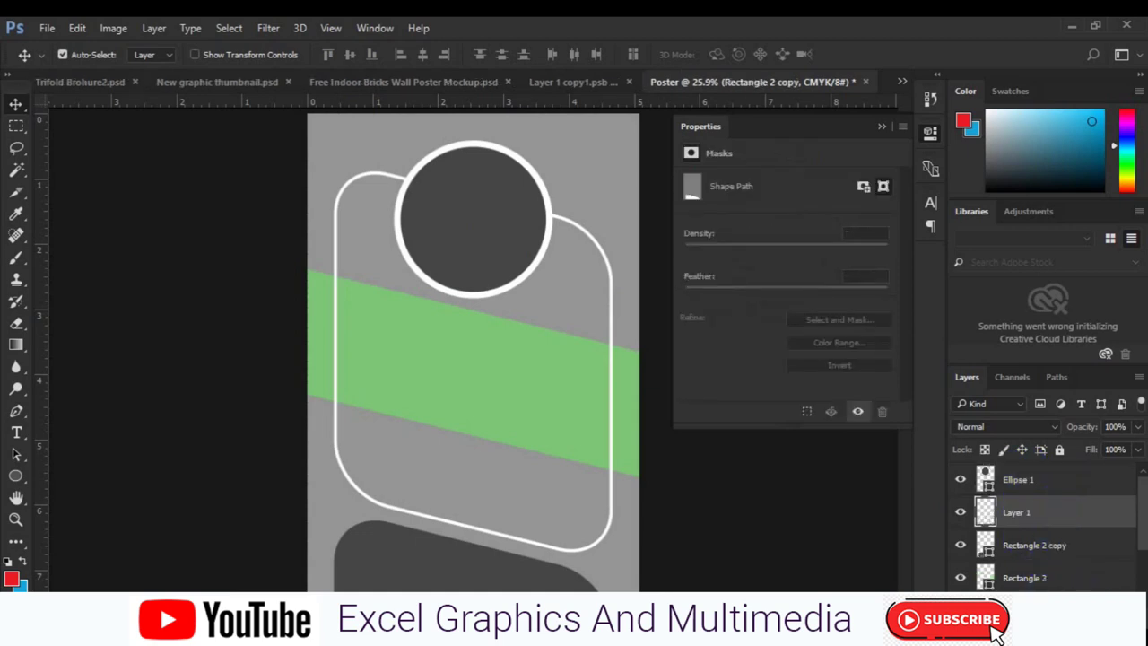
Switch to the Custom Shape Tool and browse the custom shape library.
click(16, 477)
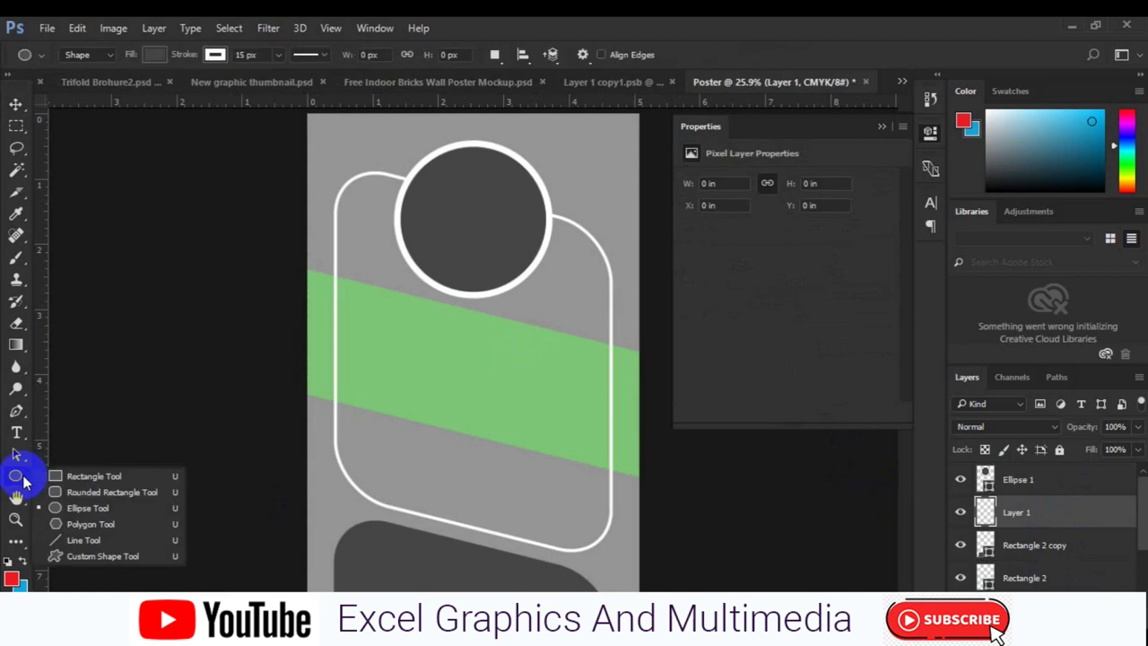
click(89, 554)
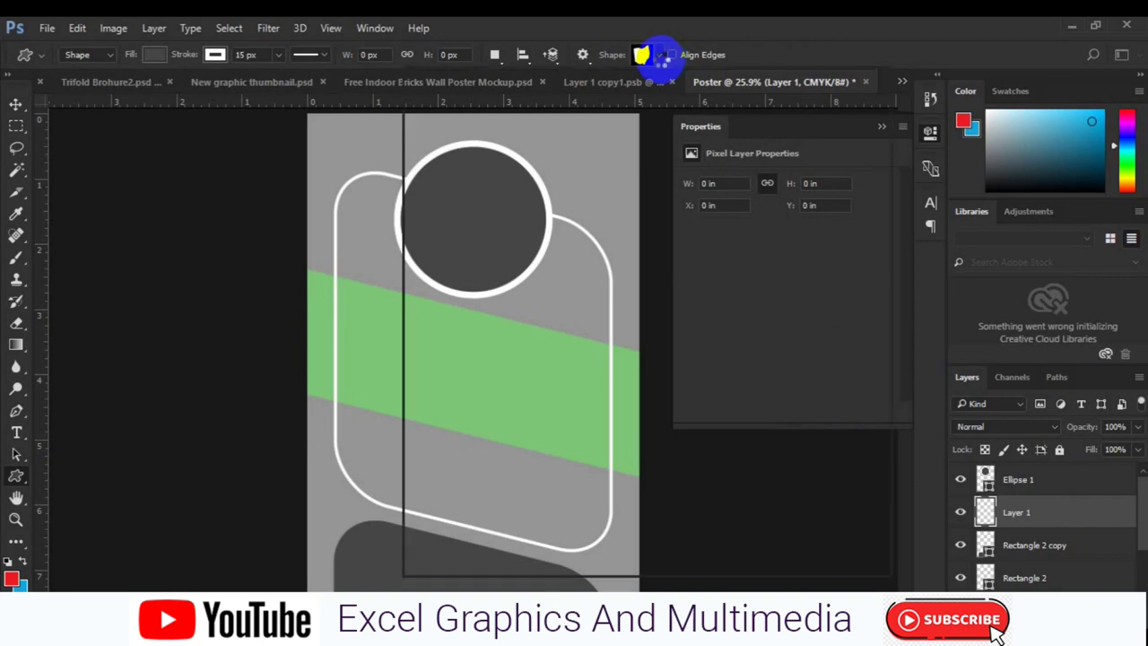
click(659, 55)
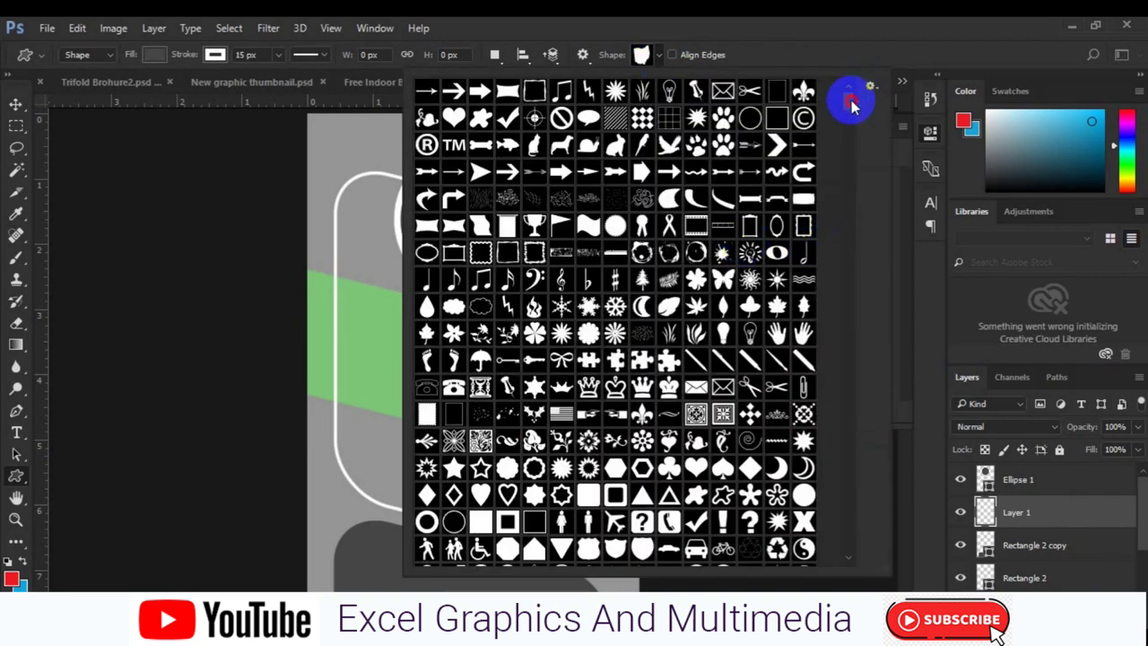
scroll(850, 105, down, 3)
scroll(861, 161, down, 3)
scroll(863, 175, down, 5)
scroll(865, 233, down, 3)
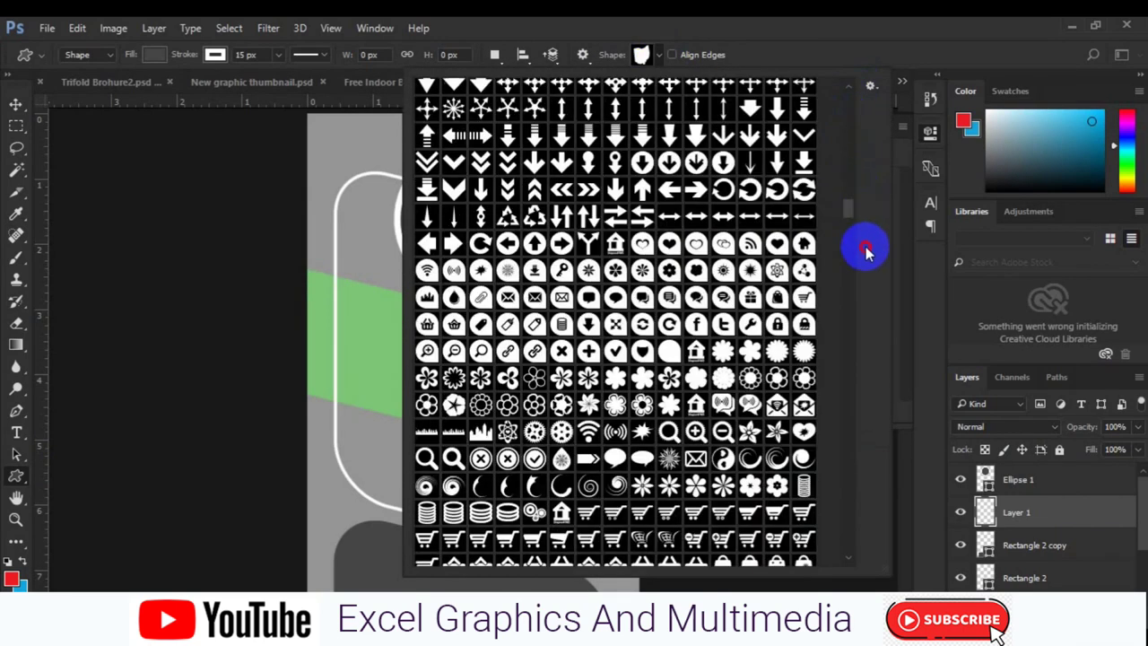
scroll(866, 275, down, 5)
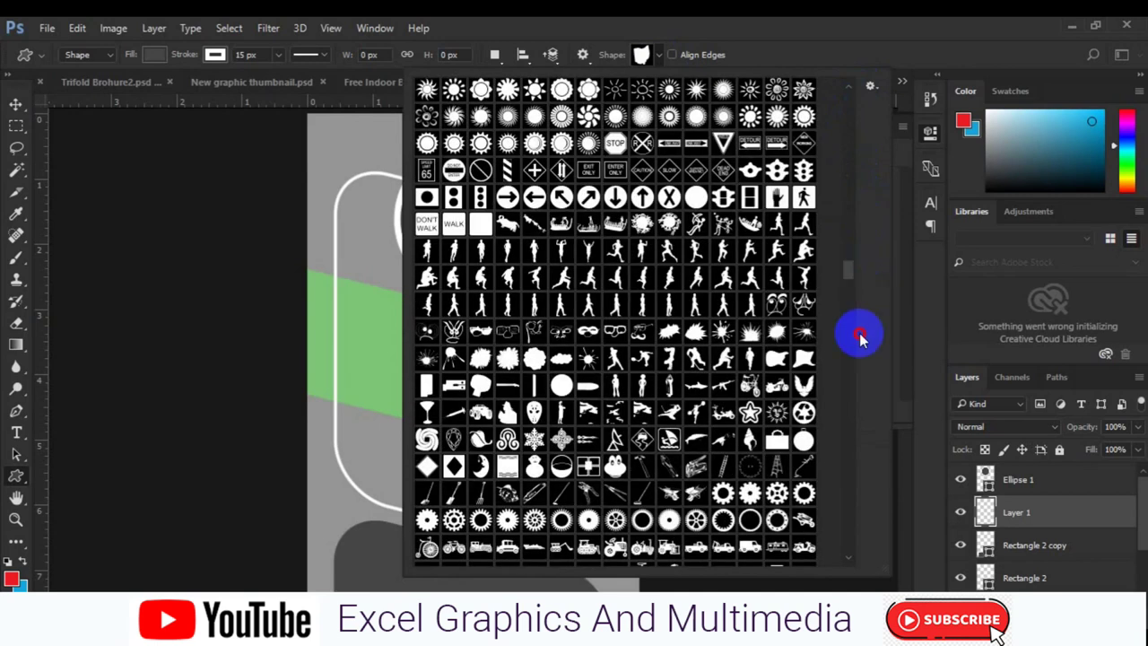
scroll(860, 336, down, 5)
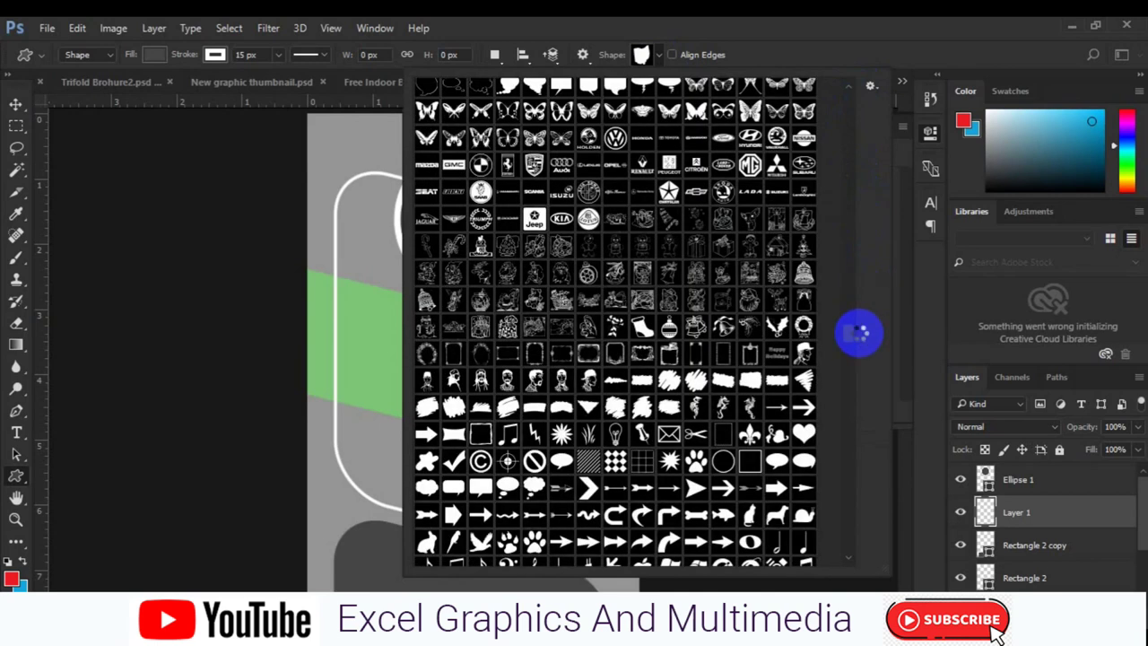
scroll(859, 334, down, 5)
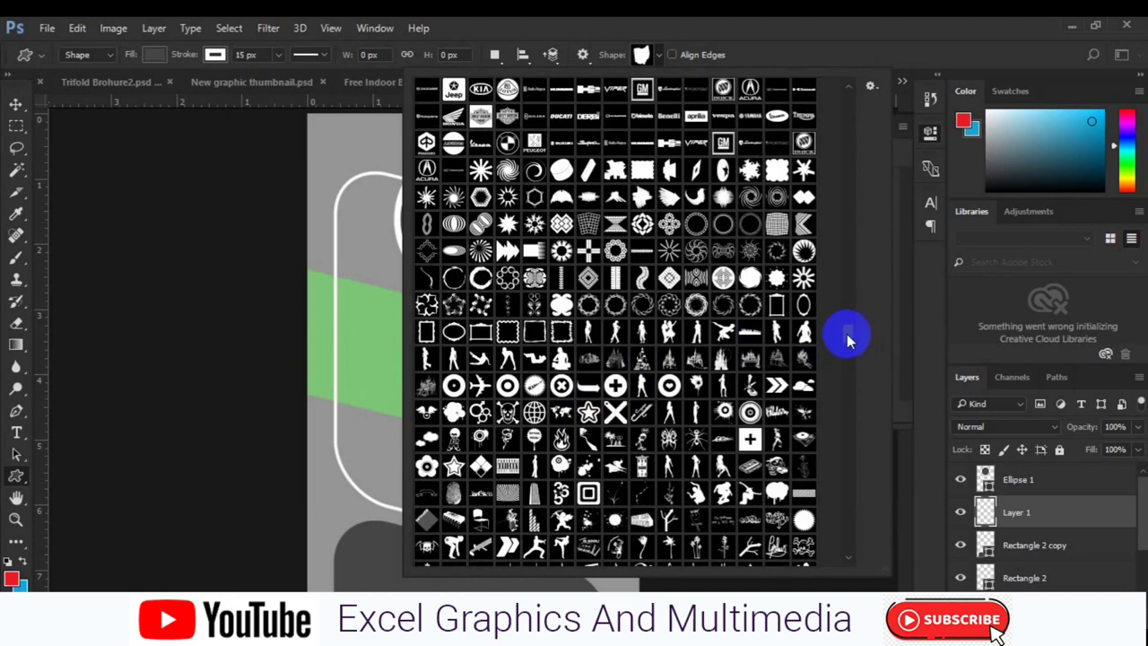
scroll(849, 357, down, 5)
scroll(848, 357, down, 5)
scroll(846, 404, down, 5)
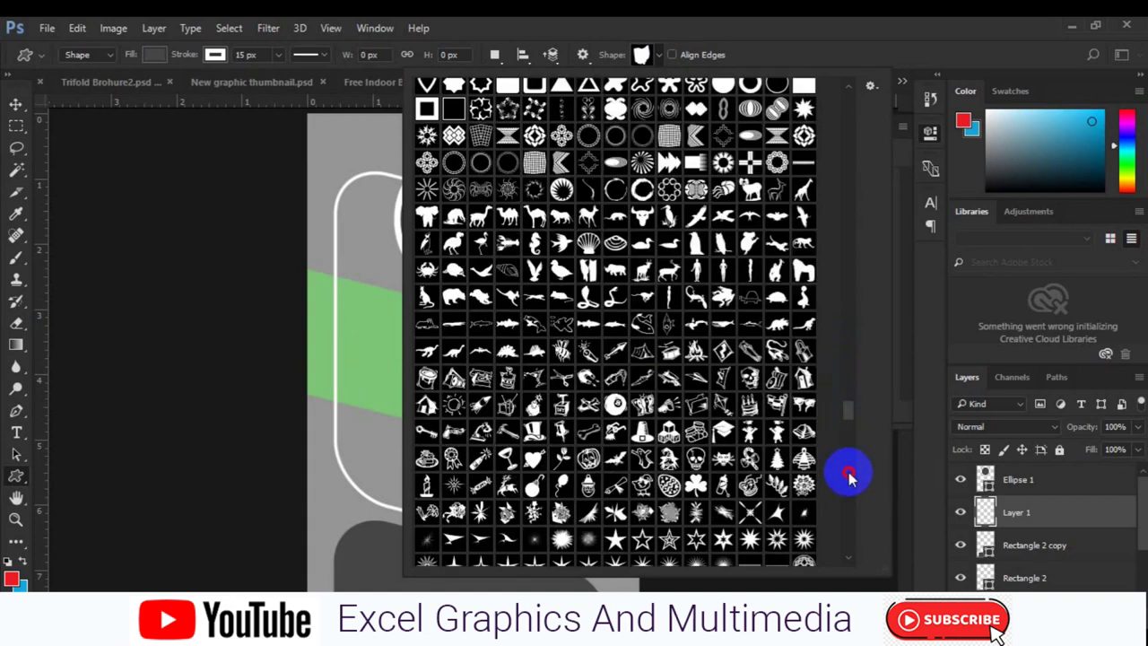
scroll(849, 476, down, 5)
scroll(846, 475, down, 5)
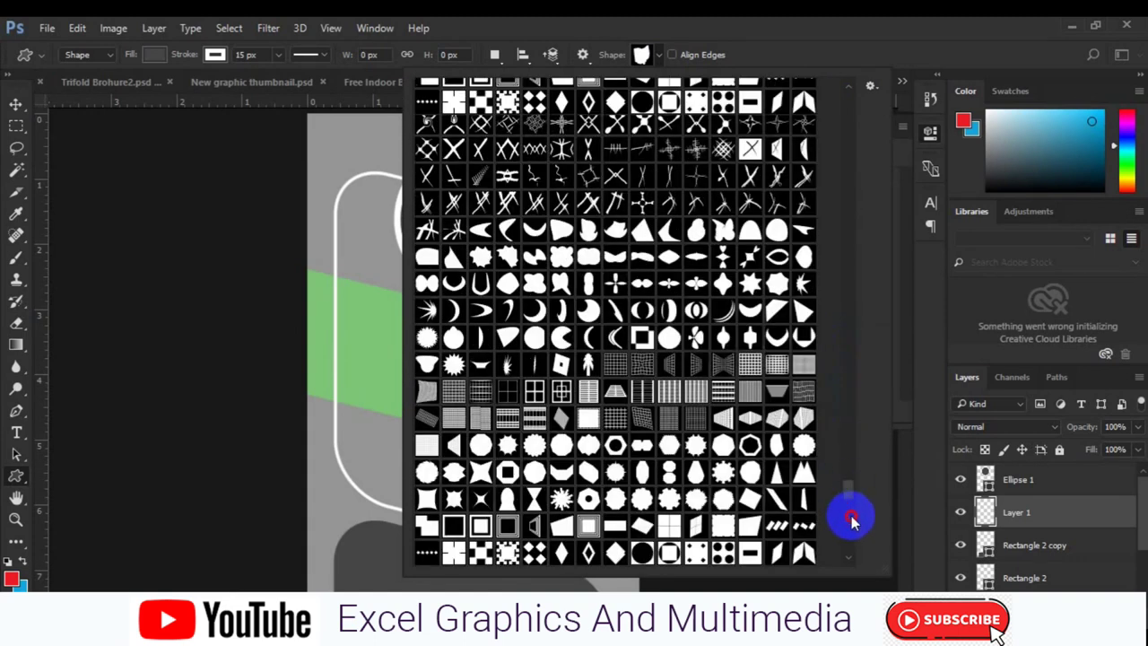
scroll(851, 520, down, 5)
scroll(847, 534, down, 5)
scroll(845, 551, down, 5)
scroll(841, 350, down, 5)
scroll(837, 298, up, 5)
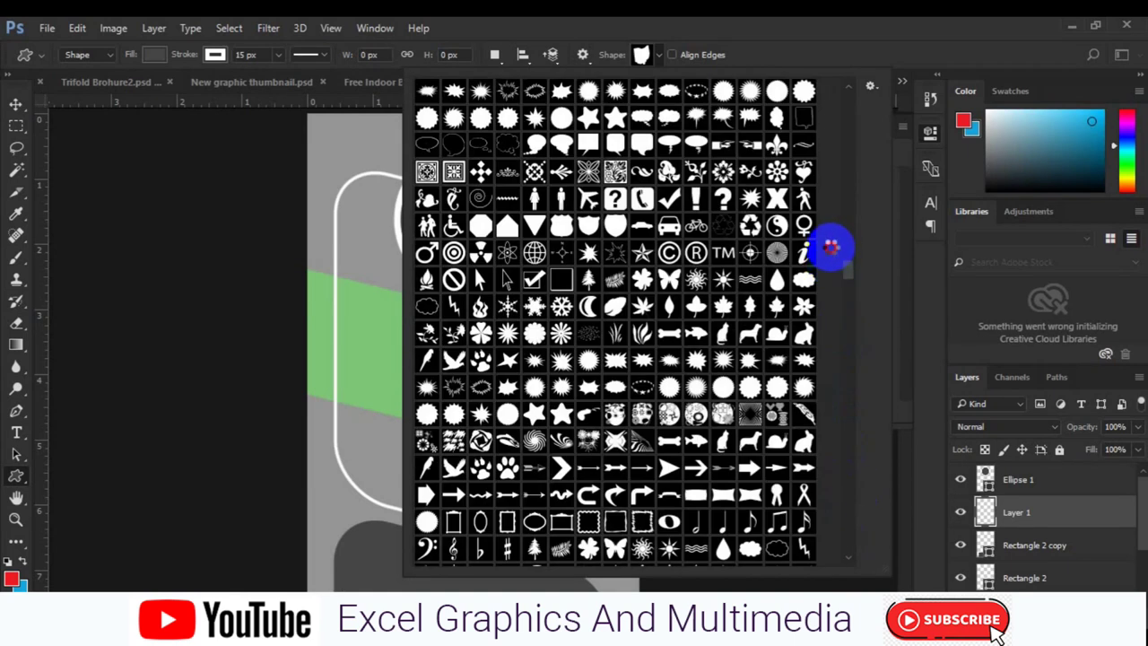
scroll(834, 242, up, 5)
scroll(768, 256, up, 5)
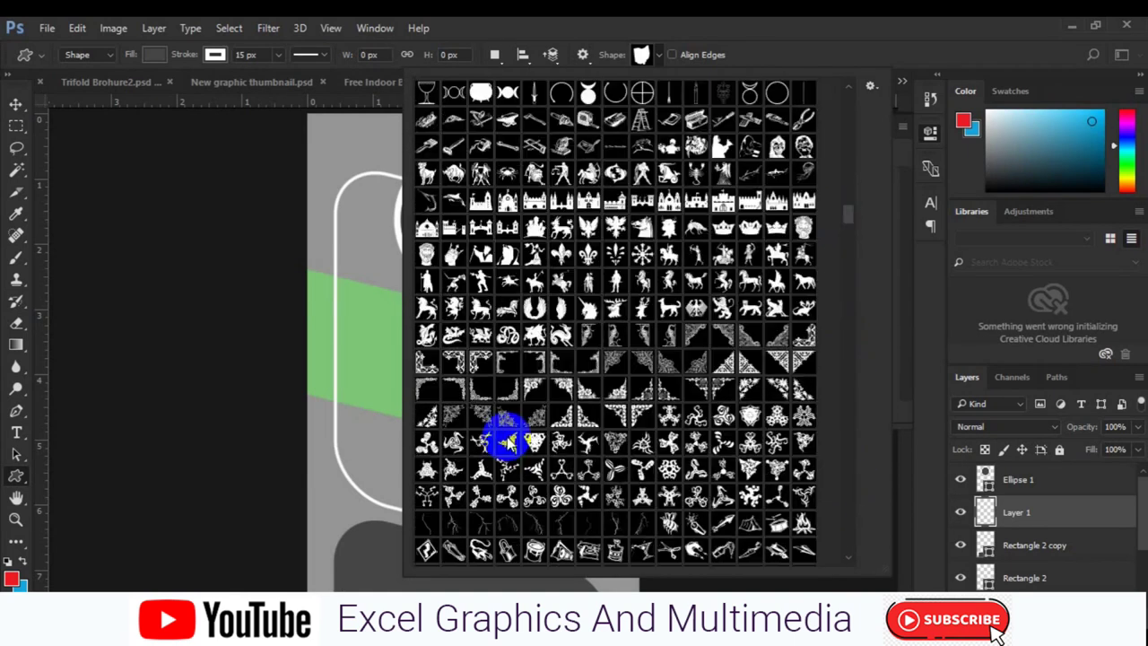
scroll(846, 225, up, 5)
mouse_move(851, 223)
mouse_down()
mouse_move(850, 355)
mouse_move(850, 151)
mouse_move(856, 507)
mouse_up()
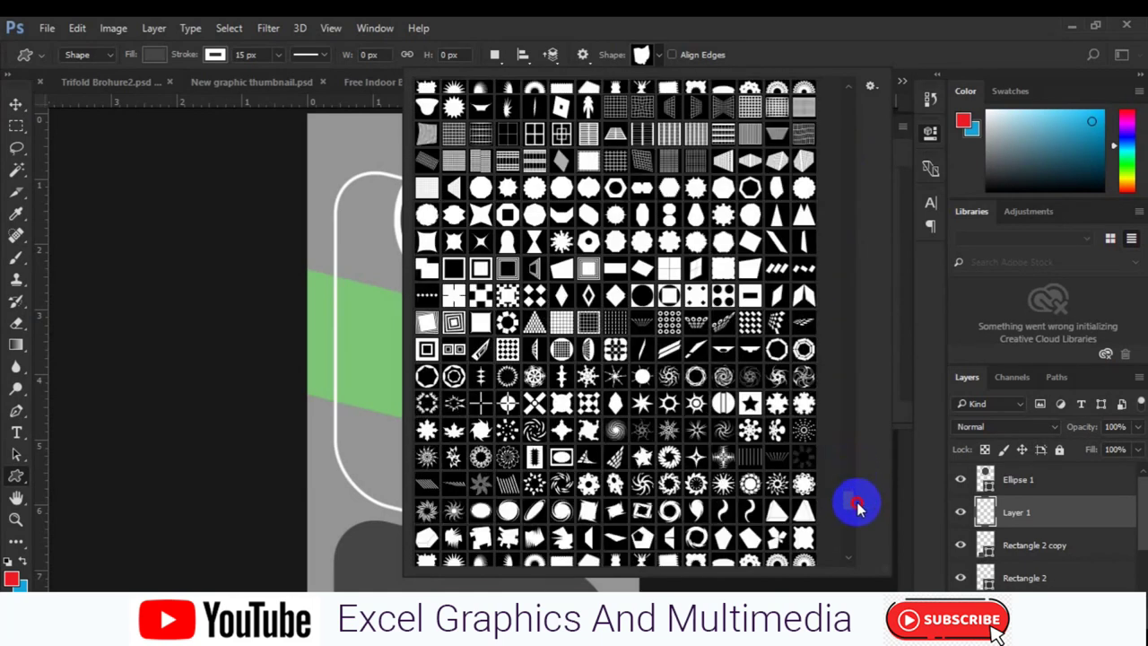
Choose the rough brush-stroke splash shape from the library.
scroll(508, 479, up, 10)
click(511, 455)
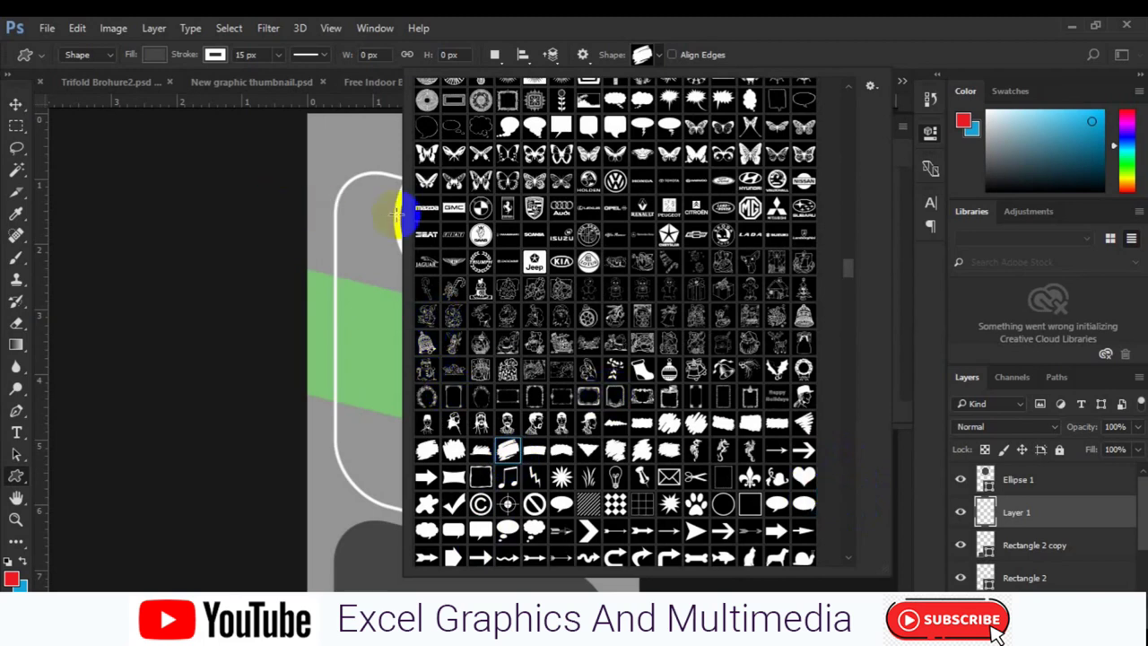
click(250, 91)
click(214, 54)
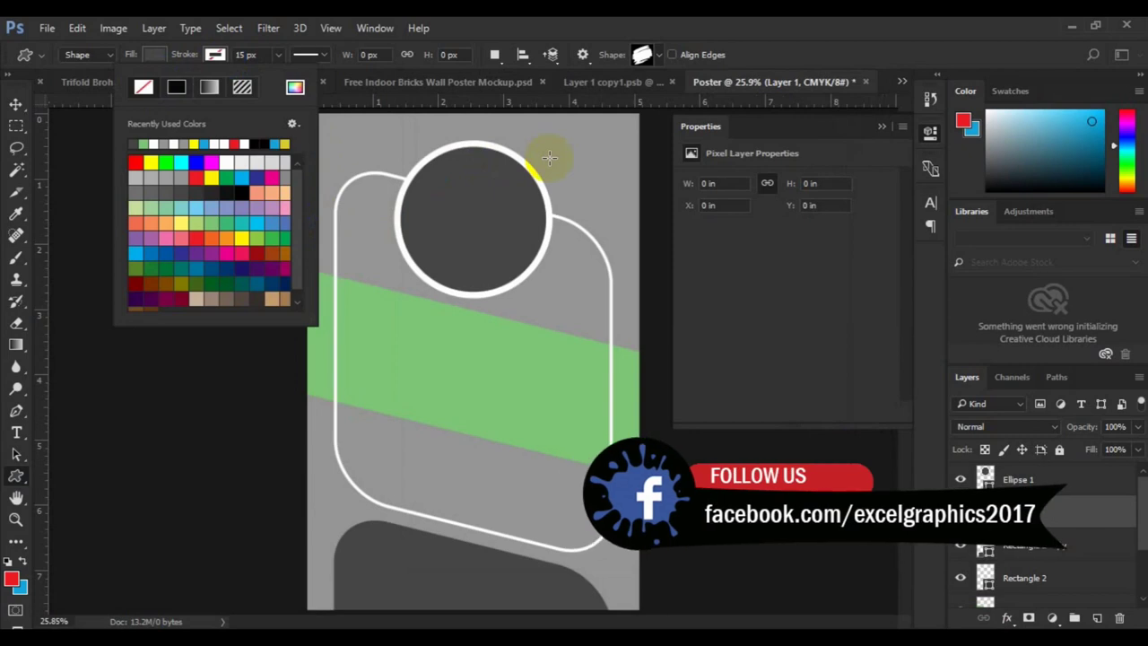
Draw the brush-stroke Shape 1 over the circle and move it just above Rectangle 1.
drag(457, 225, 366, 387)
key(v)
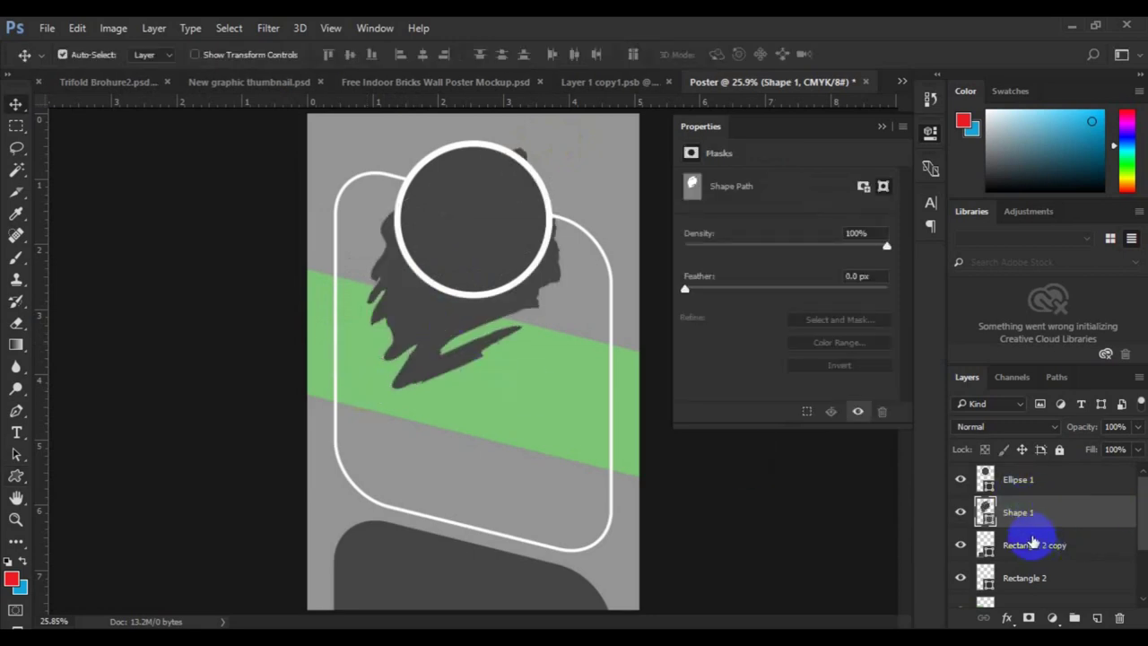
drag(1143, 520, 1134, 532)
drag(1055, 474, 1061, 597)
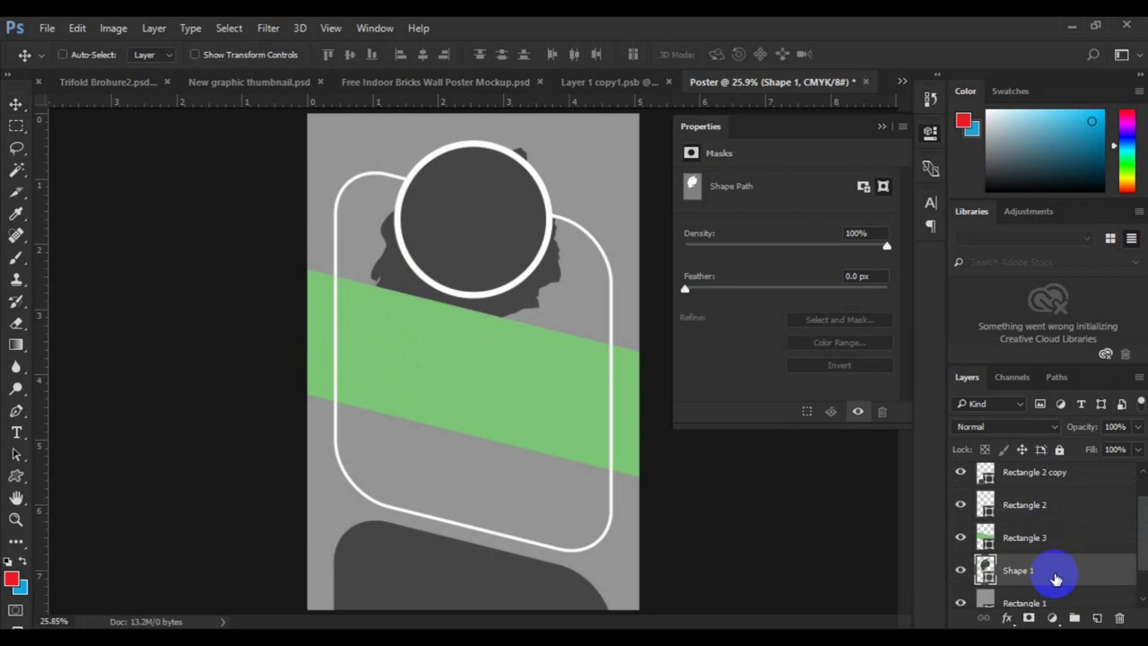
Shift Shape 1 slightly lower and left behind the large ringed circle.
key(ctrl+t)
drag(508, 321, 512, 308)
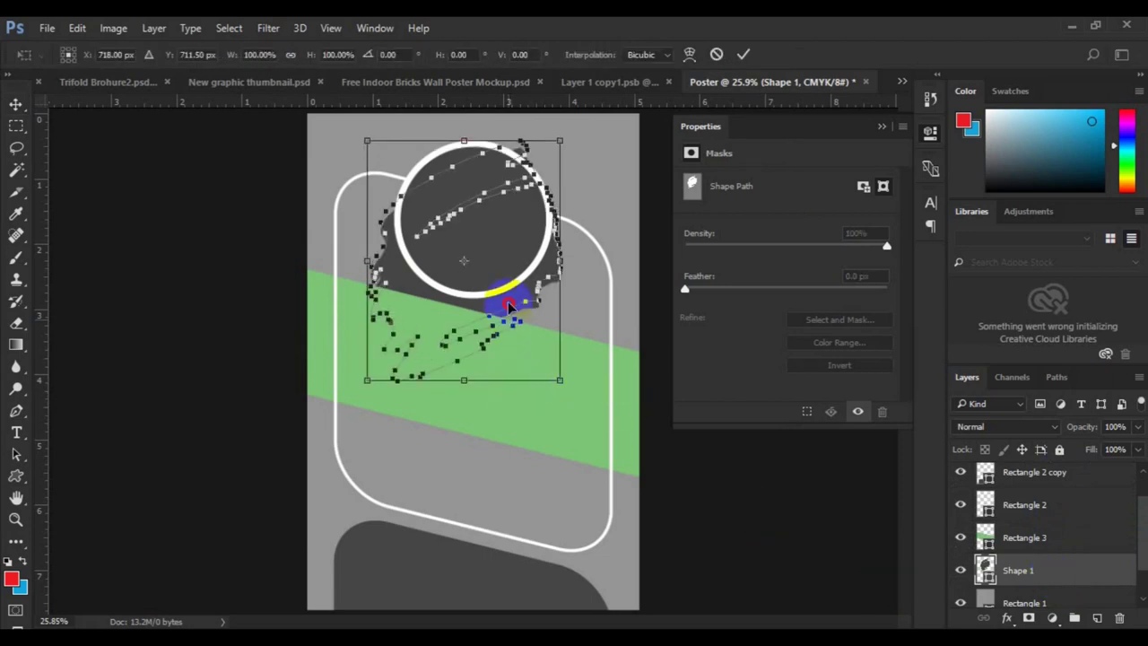
drag(509, 307, 509, 302)
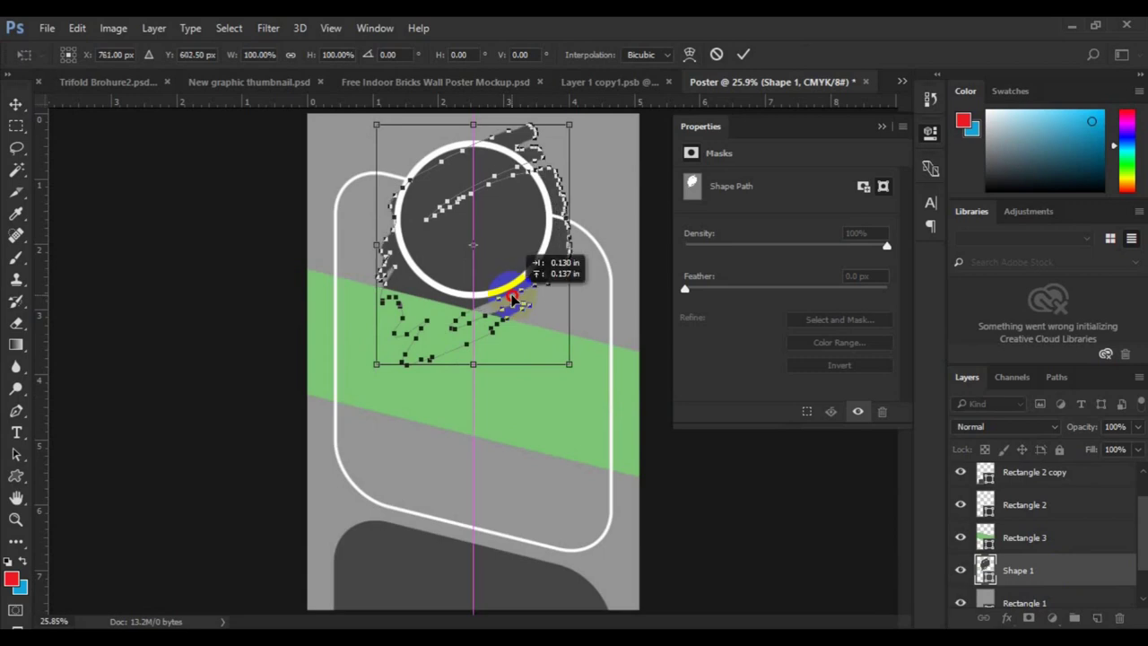
mouse_move(508, 302)
mouse_down()
mouse_move(505, 253)
mouse_move(515, 281)
mouse_up()
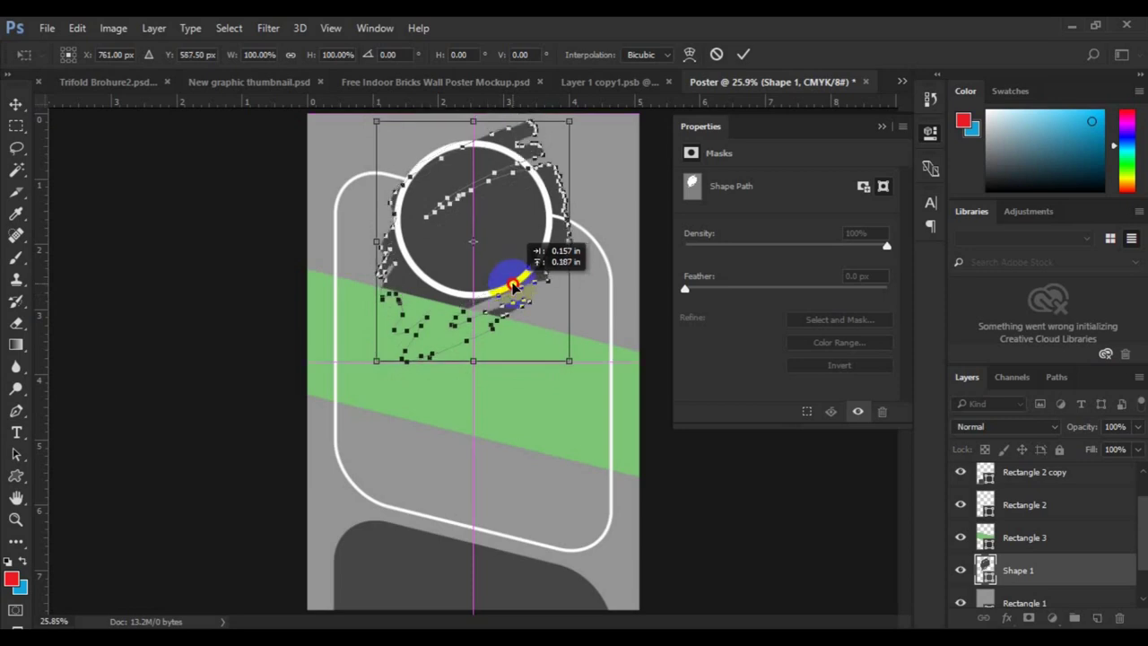
drag(514, 286, 507, 292)
key(Return)
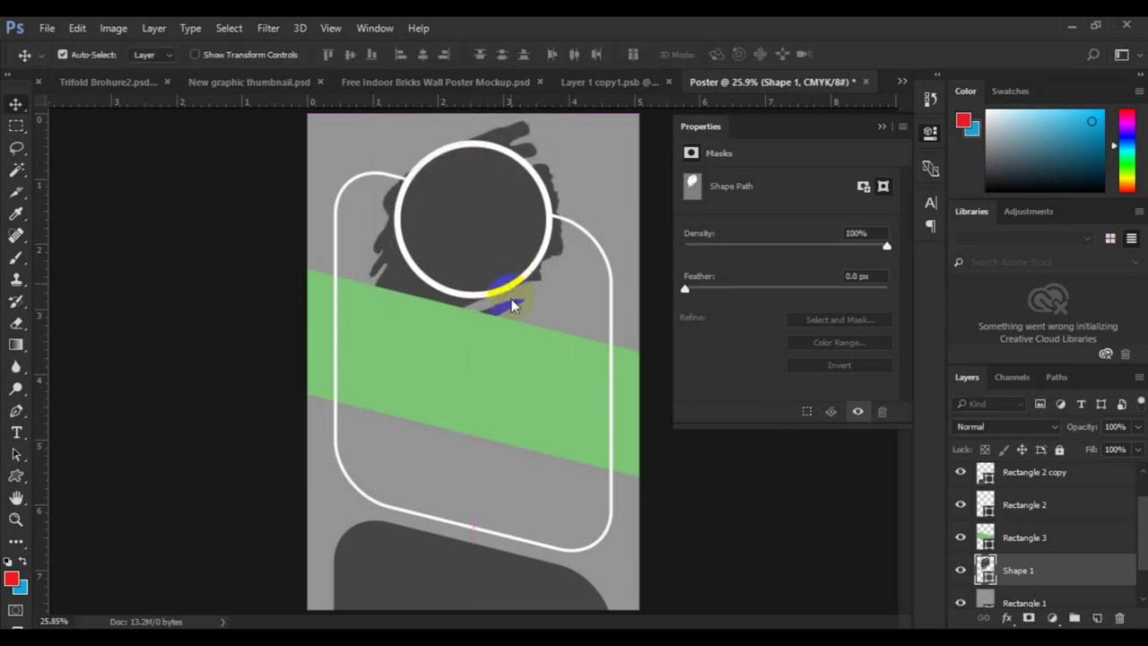
Switch to the Rectangle tool and edit its outline thickness value.
click(551, 429)
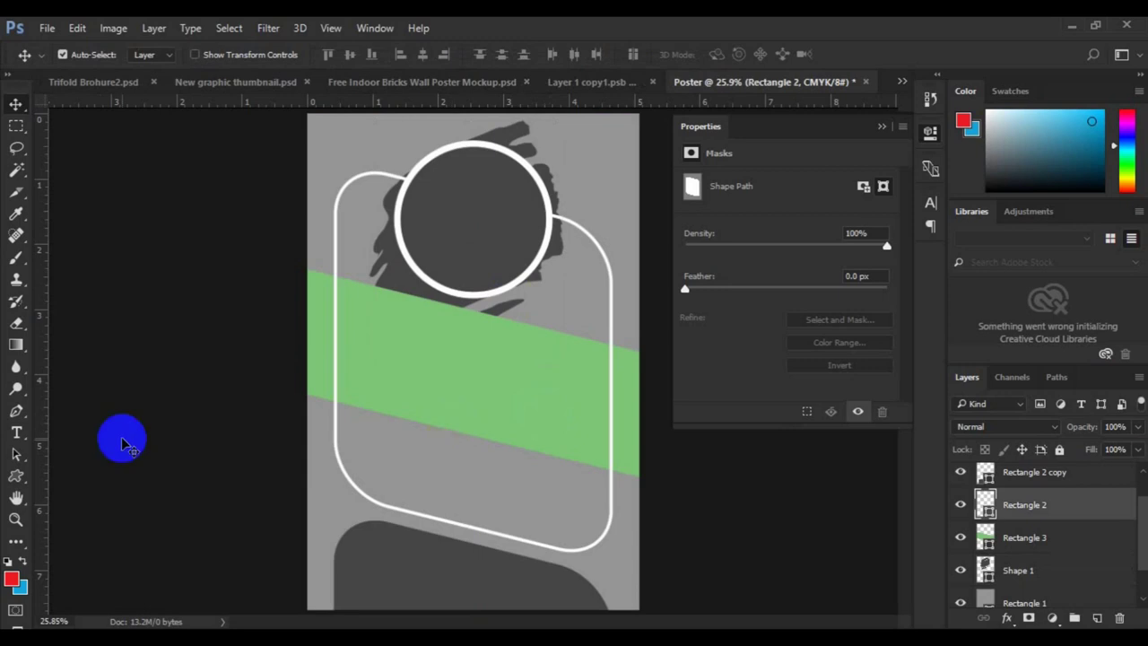
right_click(16, 475)
click(57, 478)
click(247, 56)
text(1)
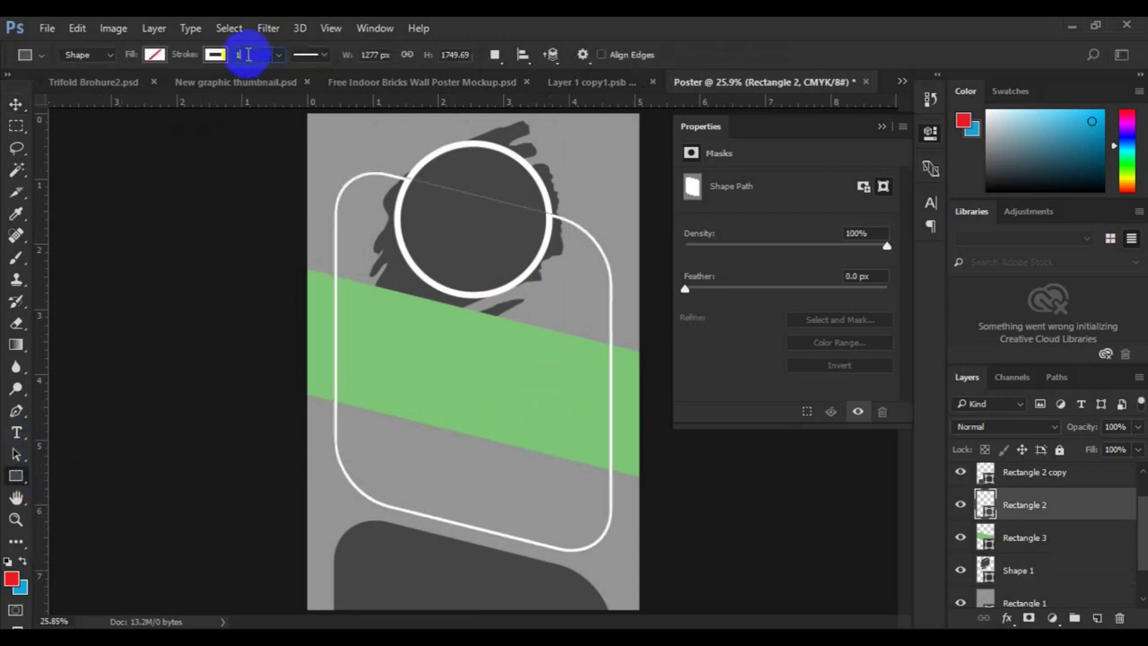
text(v)
Make the green band's Rectangle 3 layer active and bring up the shape-tool choices.
click(652, 439)
click(625, 456)
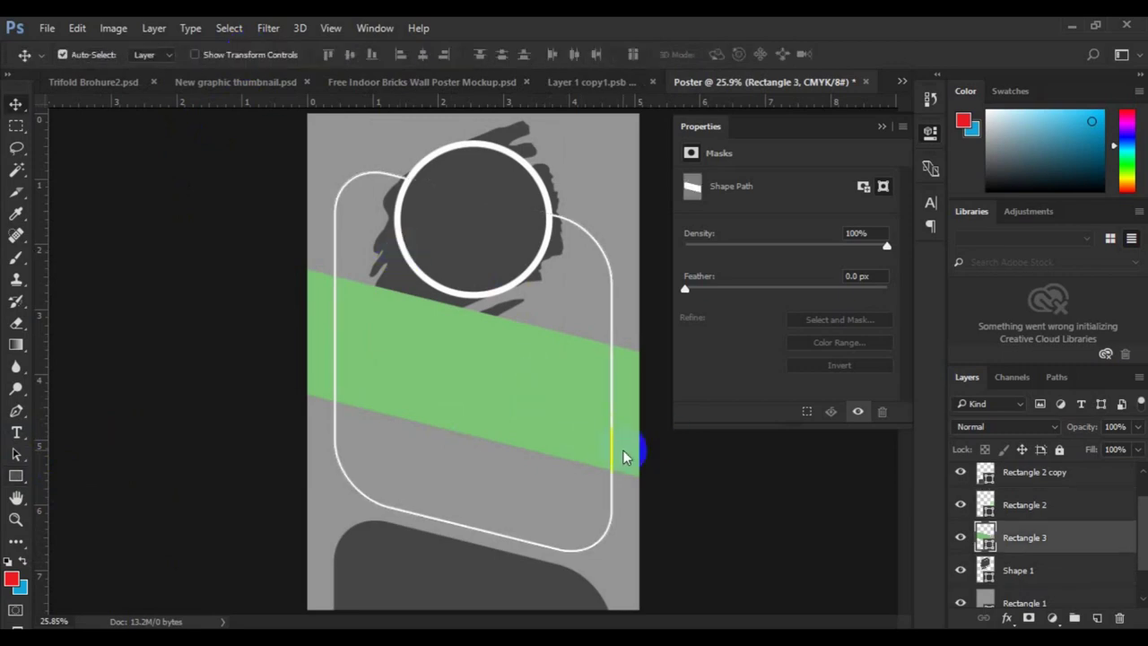
right_click(15, 476)
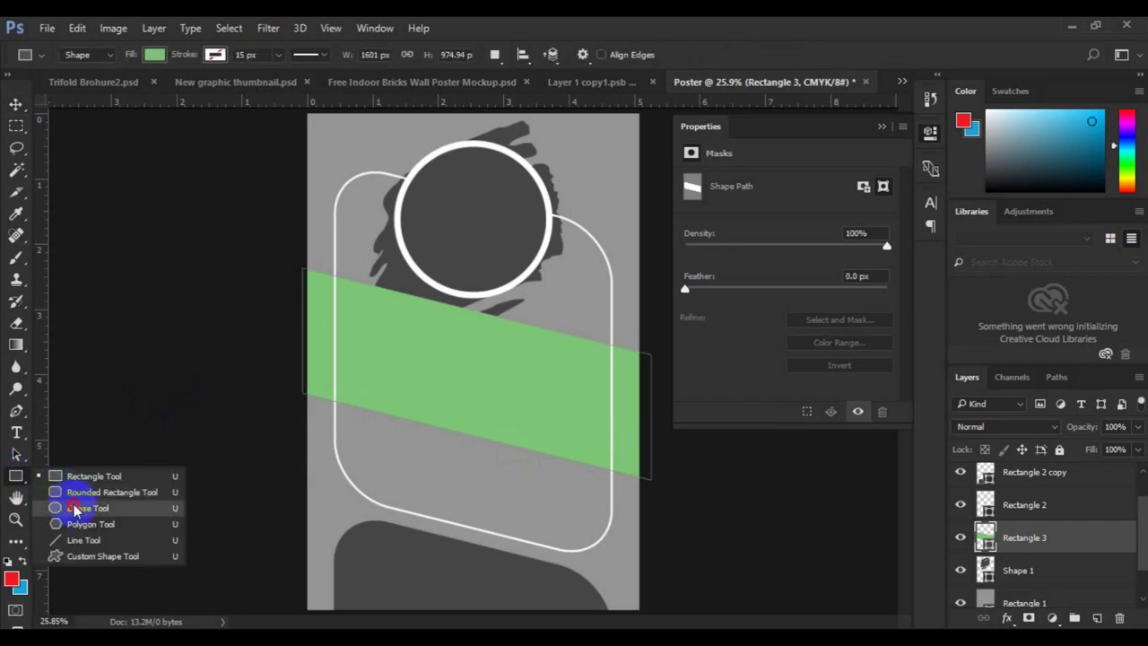
Draw a 394 px ellipse with a 20 px white ring on the green band.
click(81, 505)
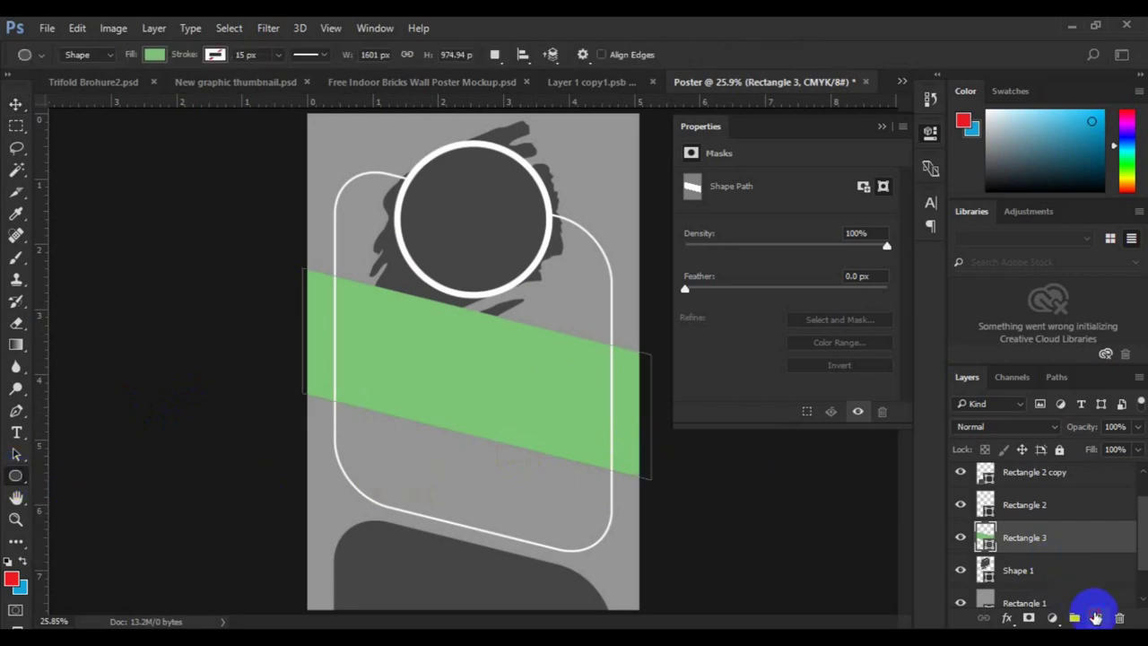
click(1097, 617)
click(244, 55)
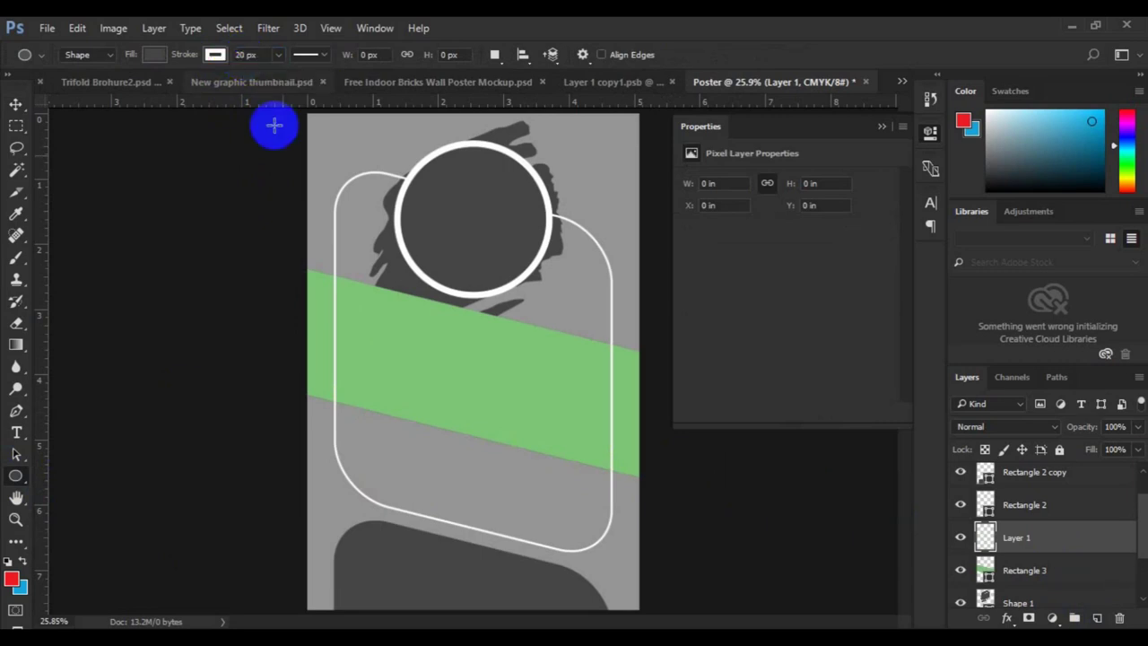
mouse_move(363, 335)
mouse_down()
mouse_move(393, 388)
mouse_move(439, 415)
mouse_up()
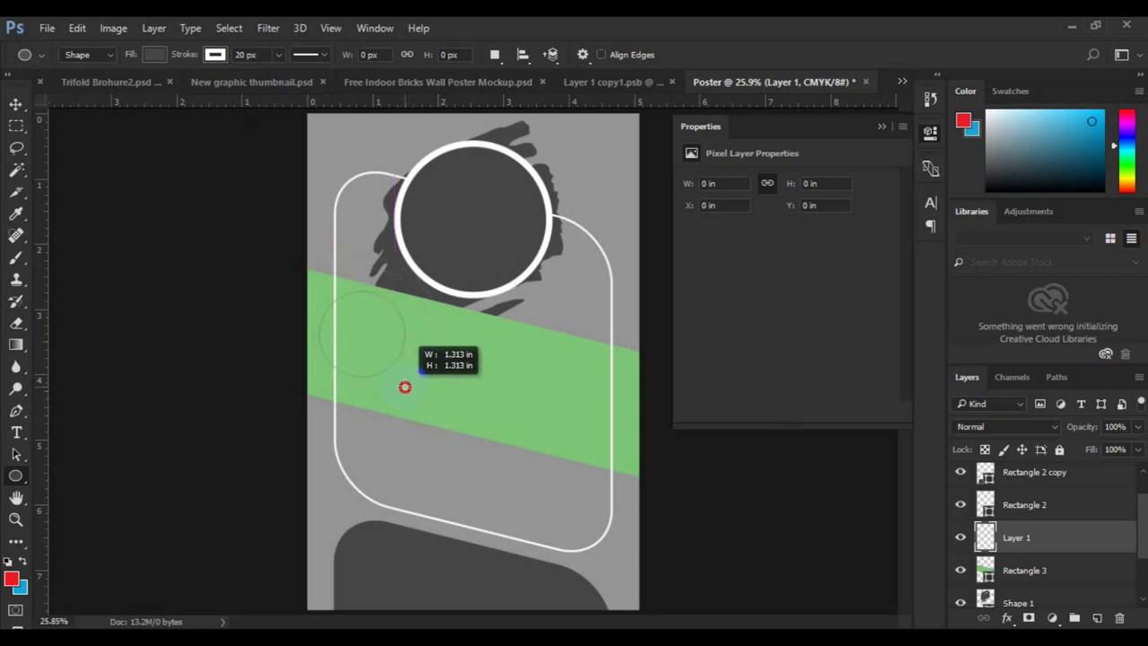
drag(440, 415, 405, 389)
key(v)
Move the small circle right and down into place on the band.
key(ctrl+t)
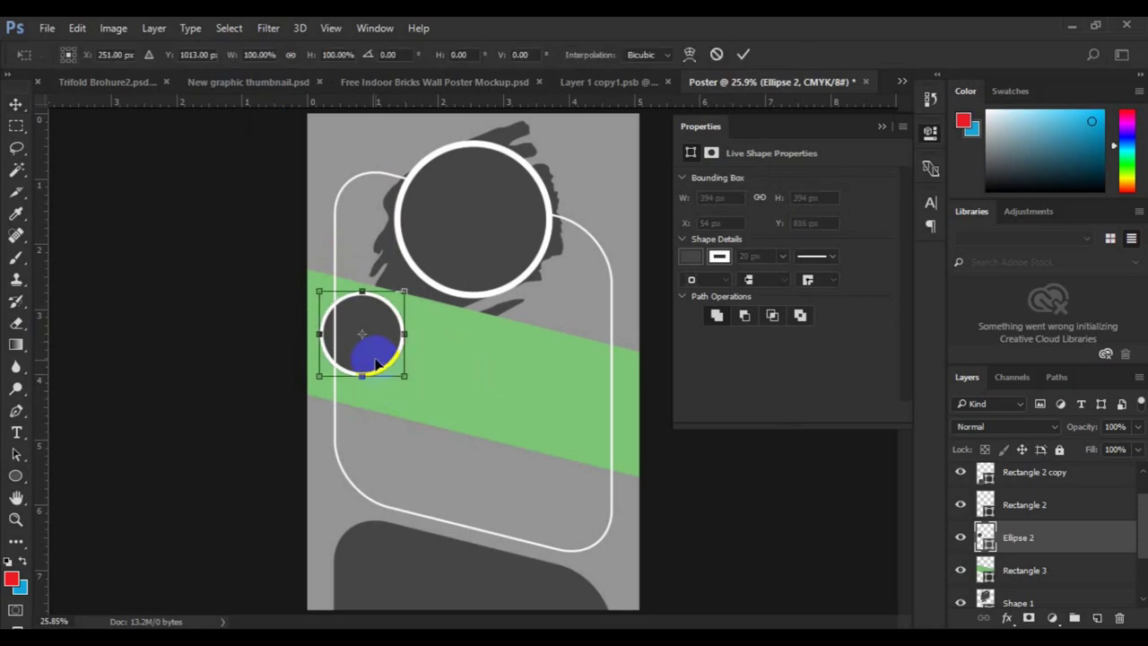
drag(377, 359, 410, 387)
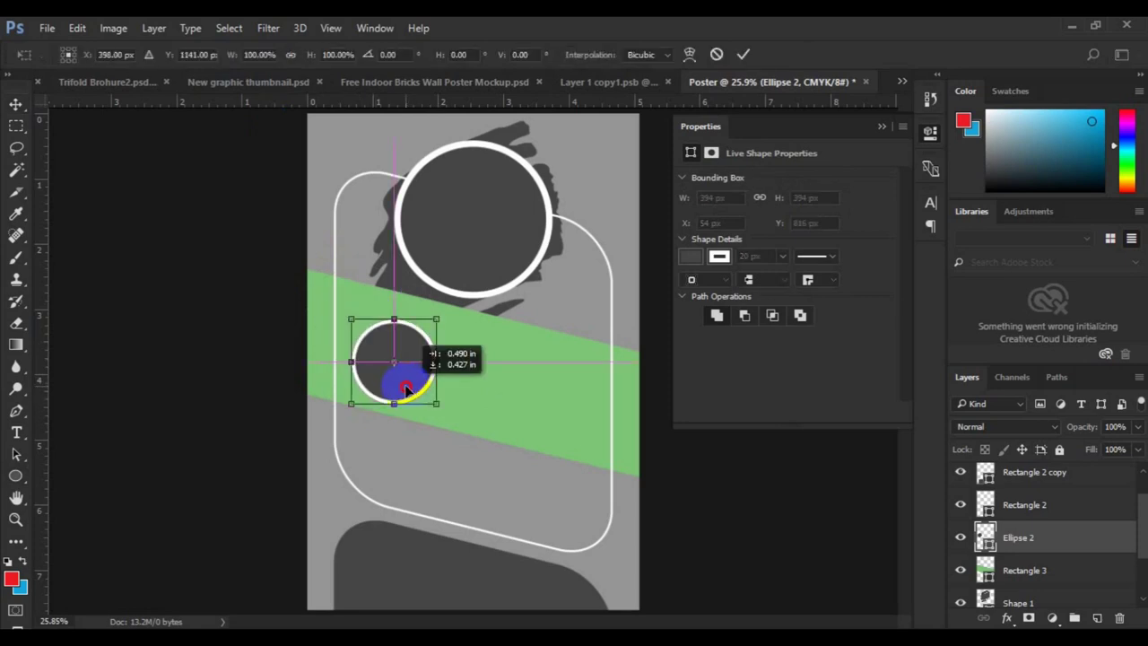
drag(406, 378, 404, 377)
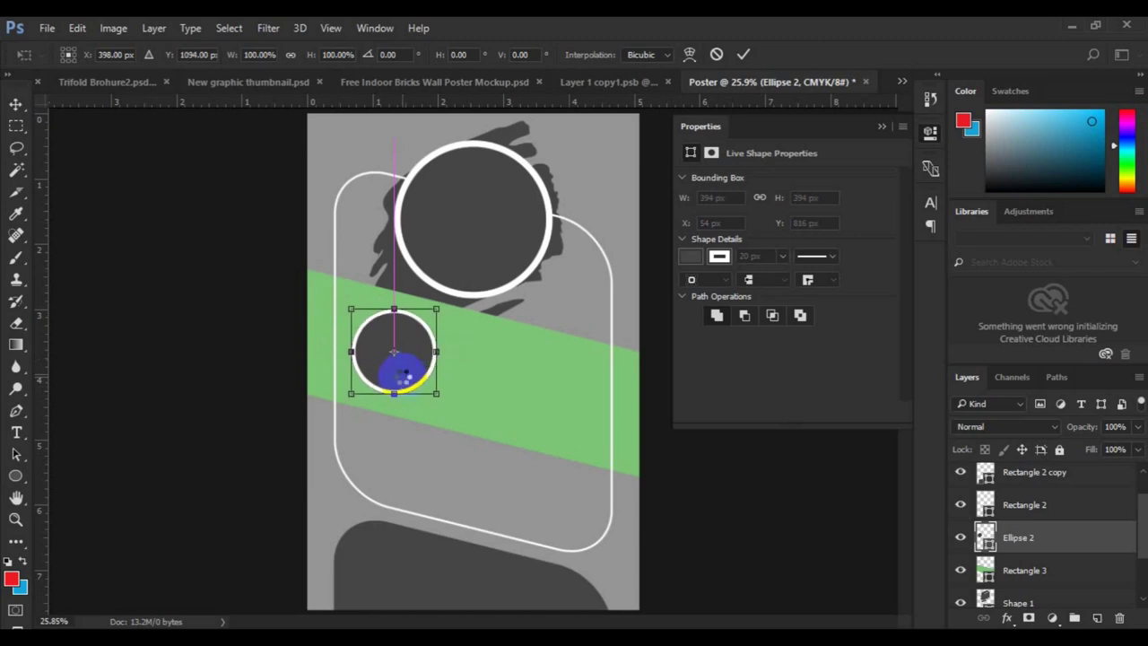
key(Return)
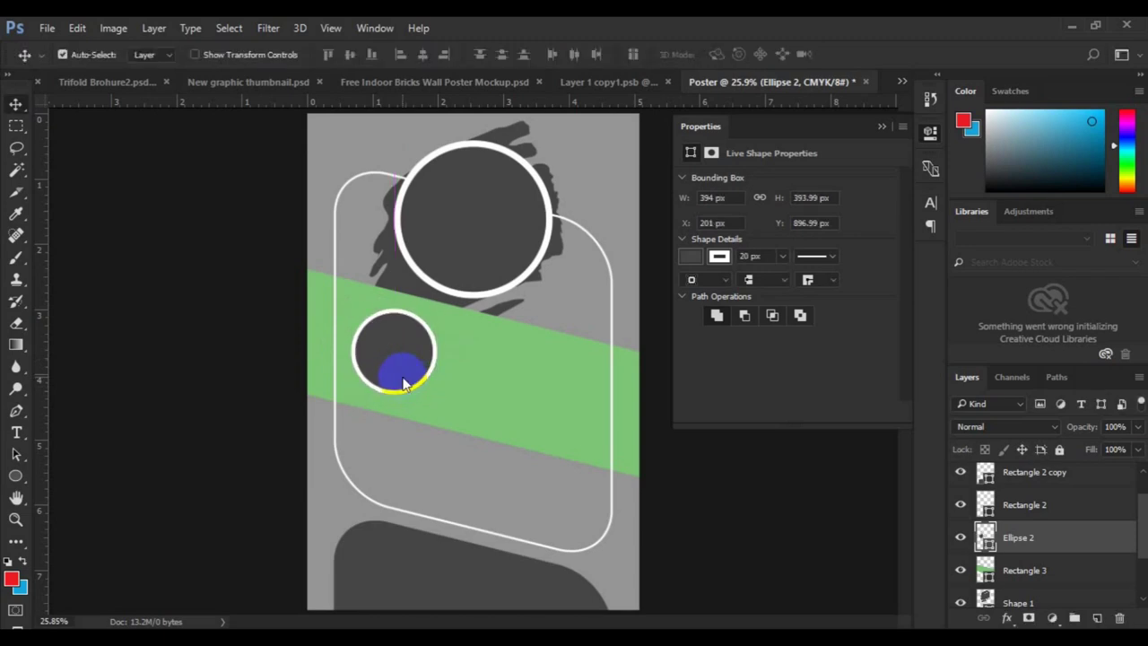
Duplicate Ellipse 2 and place the copy to its right on the green band.
key(ctrl+j)
key(ctrl+t)
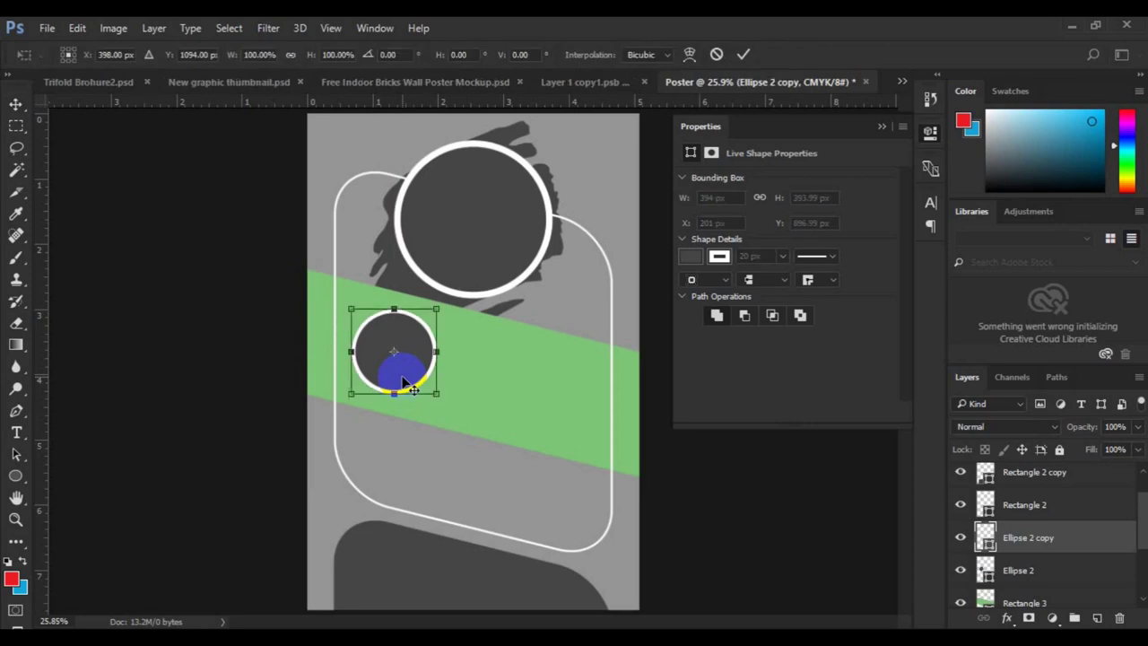
drag(405, 377, 518, 419)
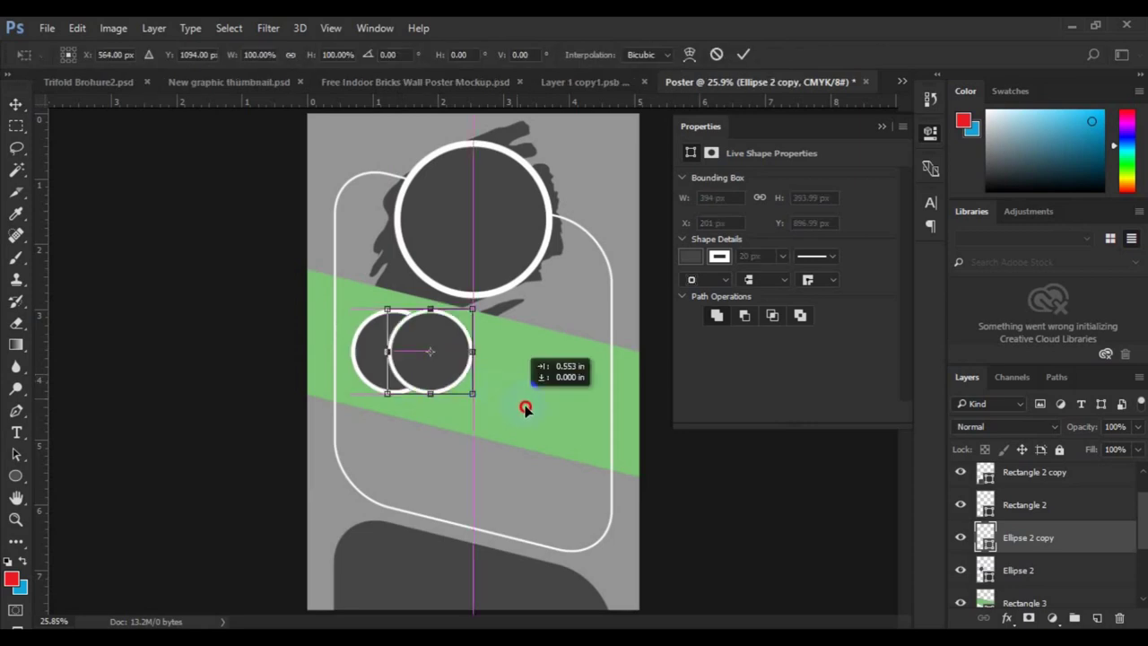
drag(504, 419, 500, 410)
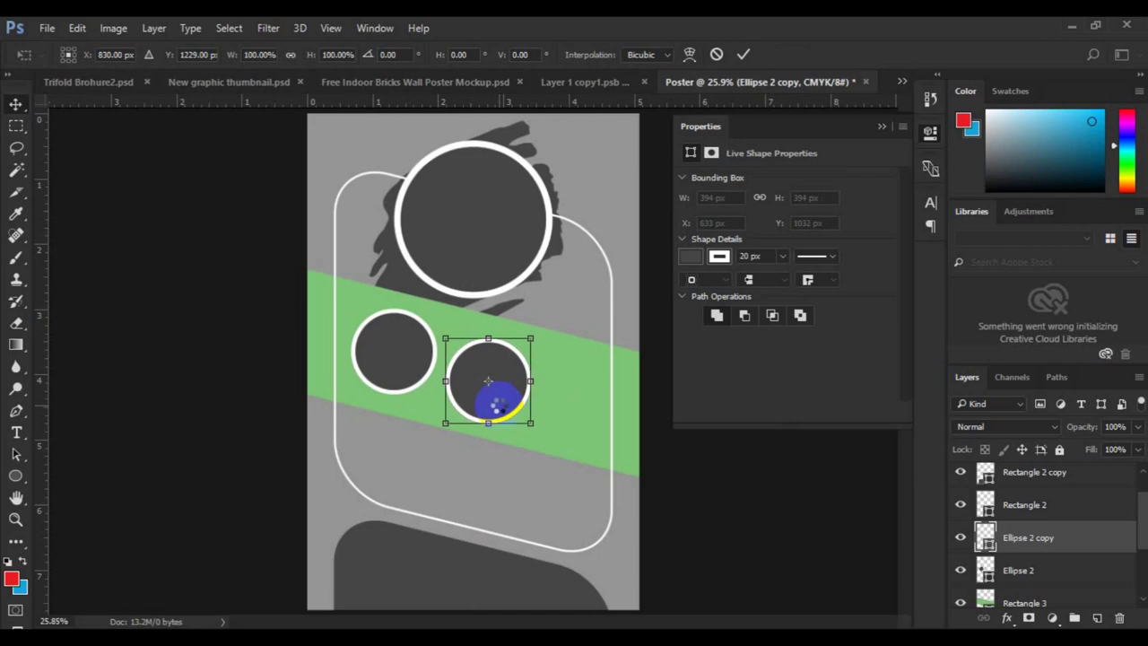
key(Return)
Fine-tune the left circle's position on the band.
click(392, 379)
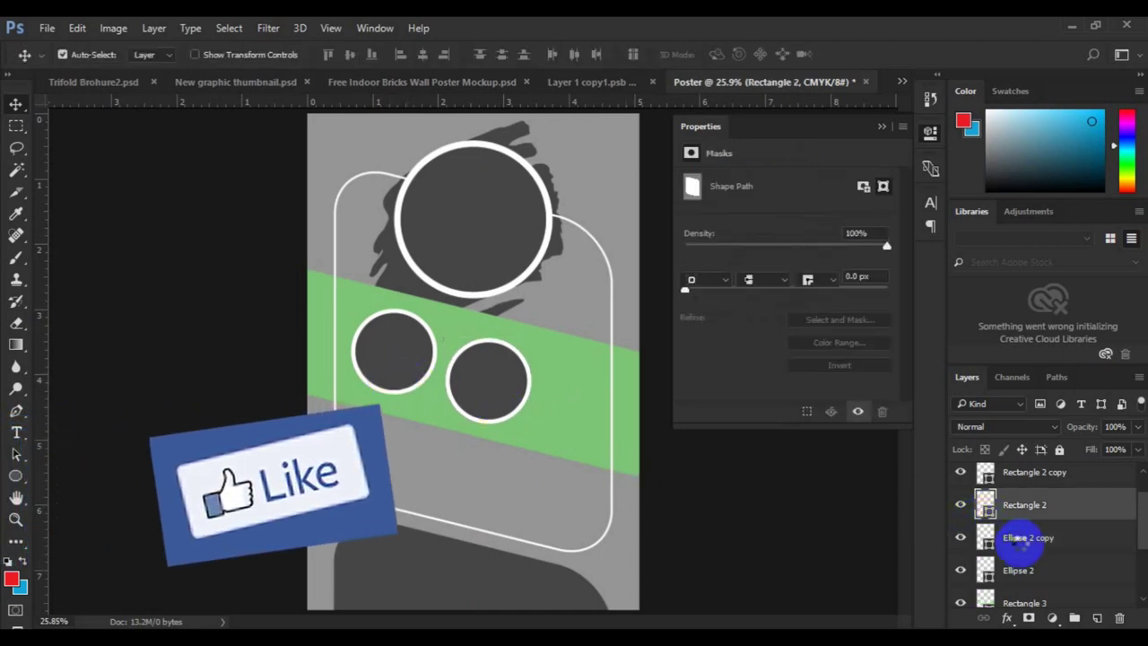
click(1020, 546)
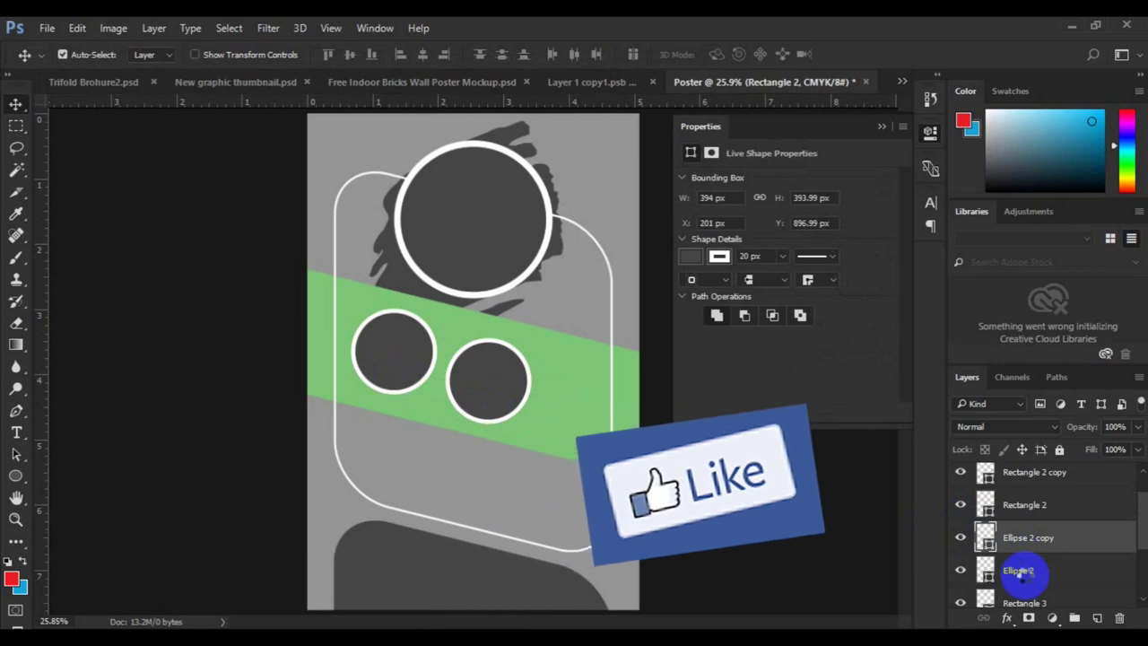
click(1021, 574)
key(ctrl+t)
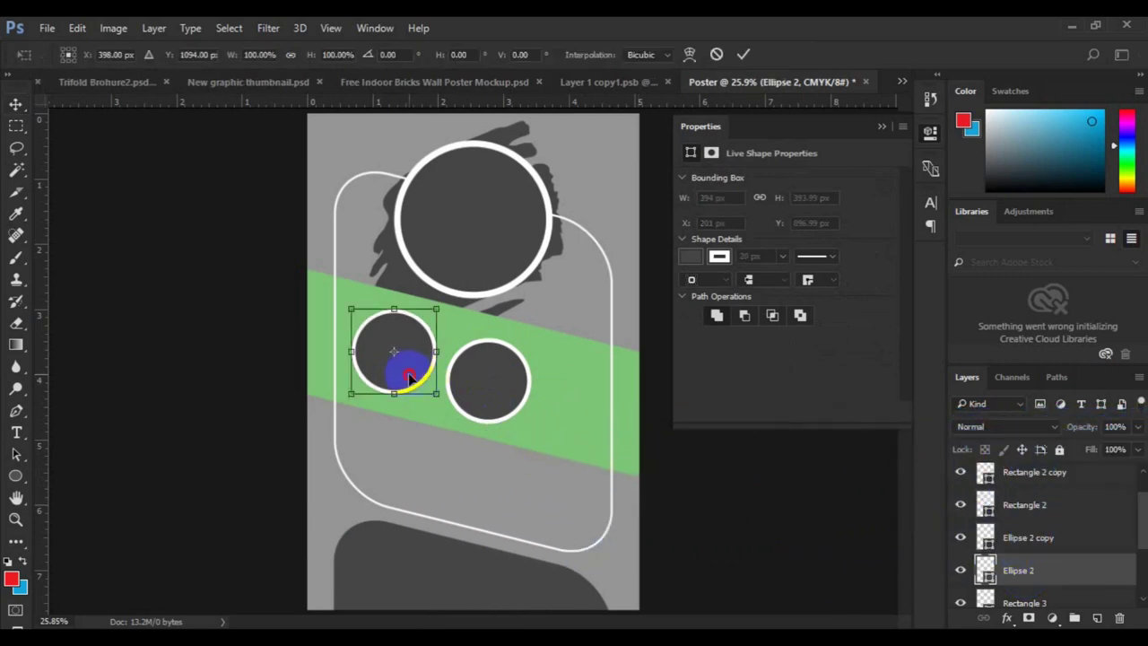
drag(405, 376, 403, 378)
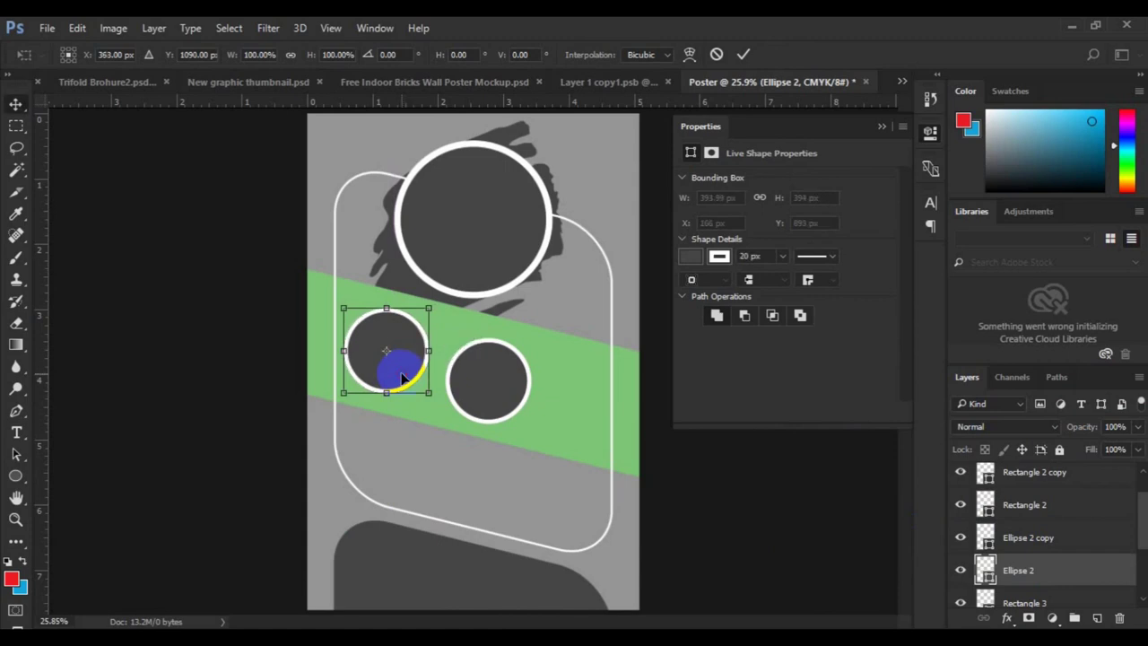
key(Return)
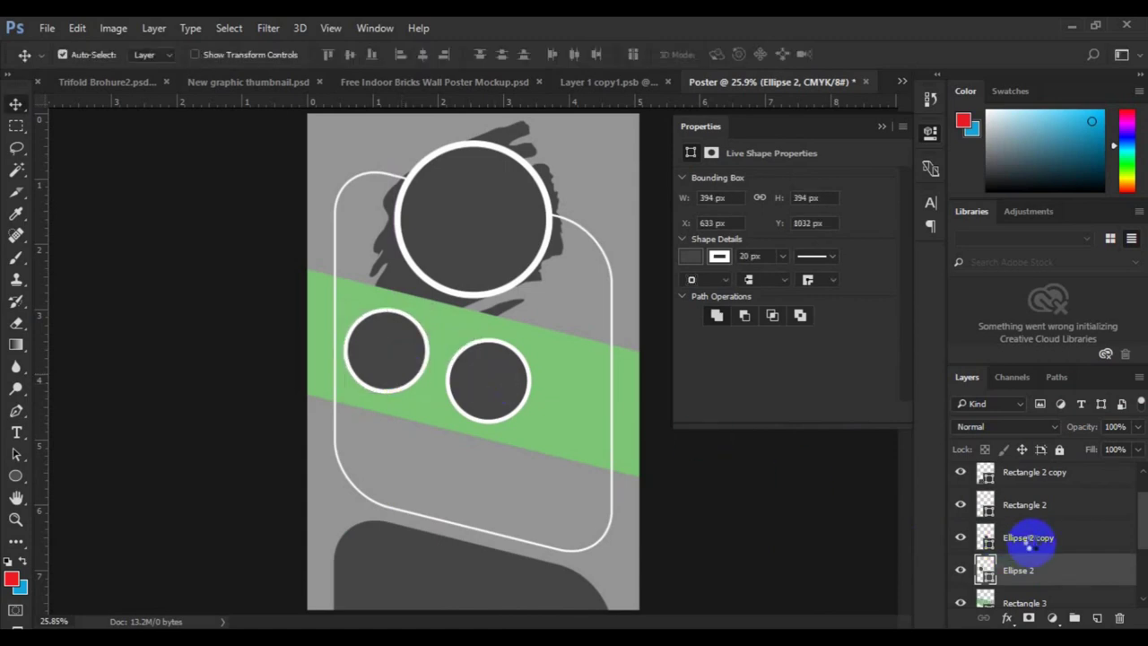
Raise the right circle slightly and nudge it left.
click(1029, 538)
key(ctrl+t)
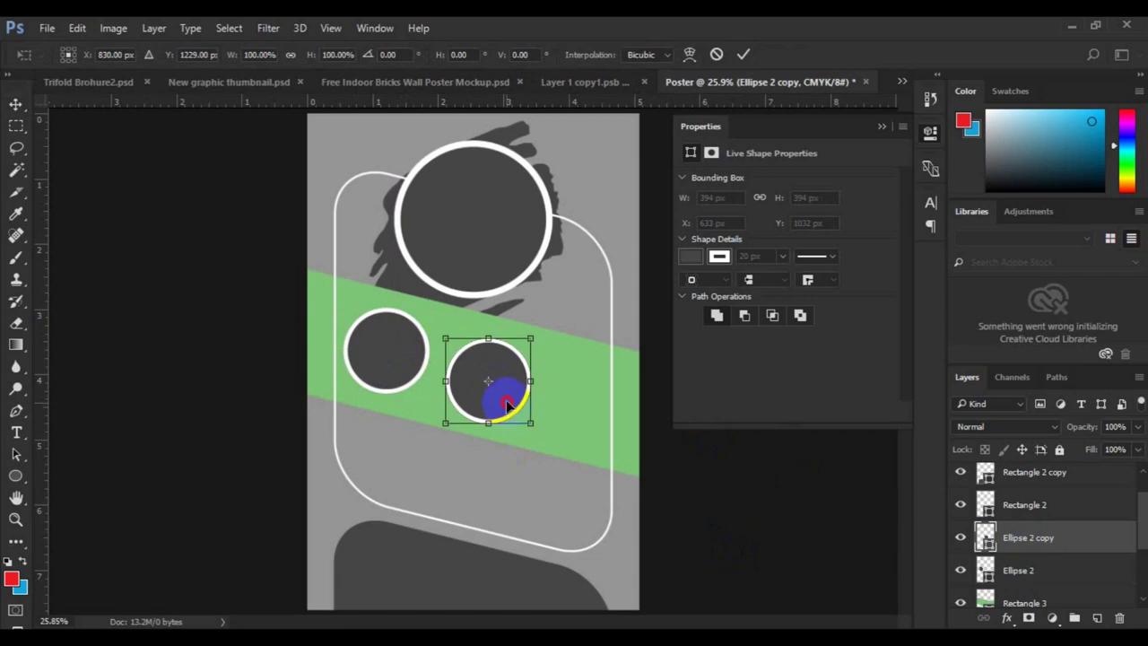
drag(507, 407, 508, 404)
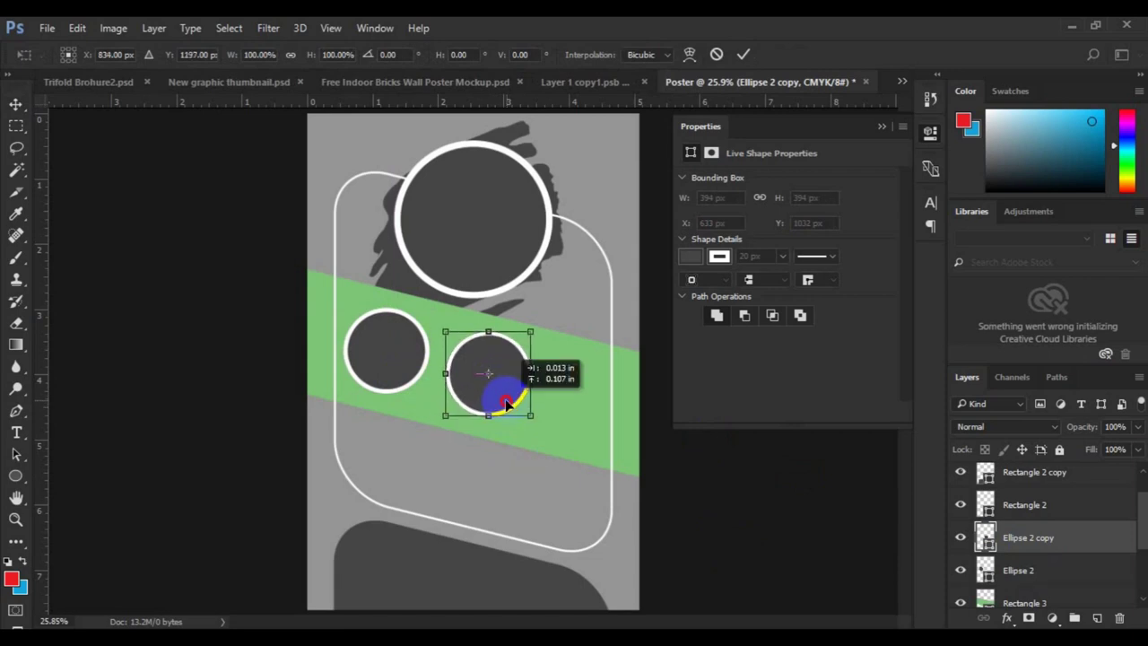
drag(506, 404, 506, 404)
key(Return)
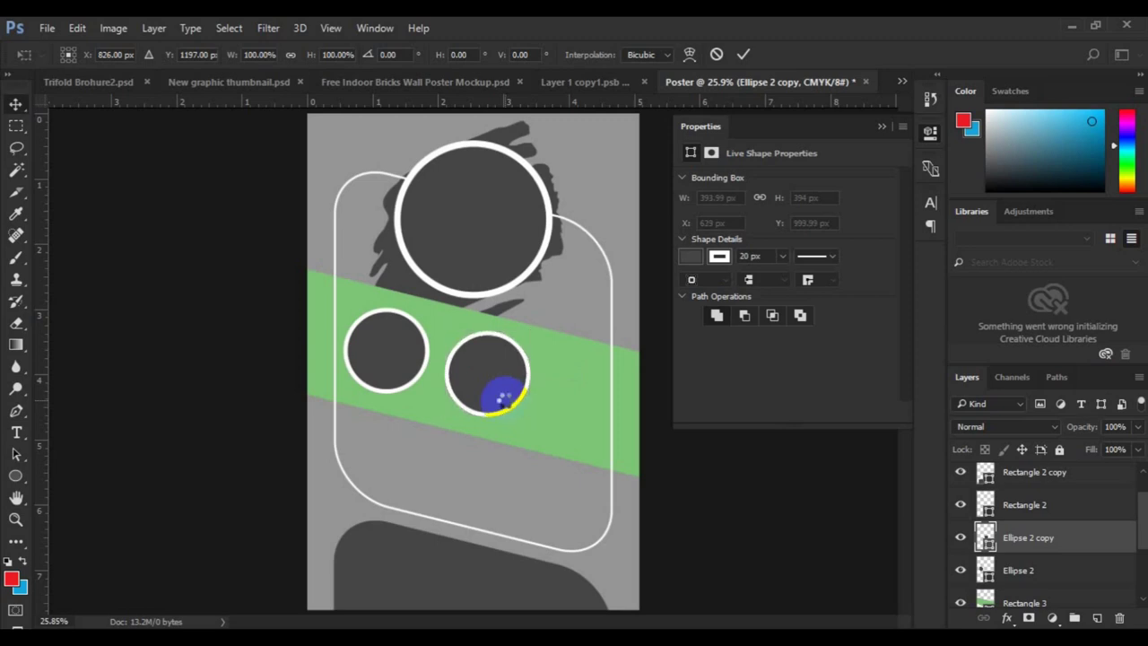
Create a third circle, Ellipse 2 copy 2, to the right on the band.
key(ctrl+t)
key(ctrl+alt+t)
drag(562, 418, 579, 429)
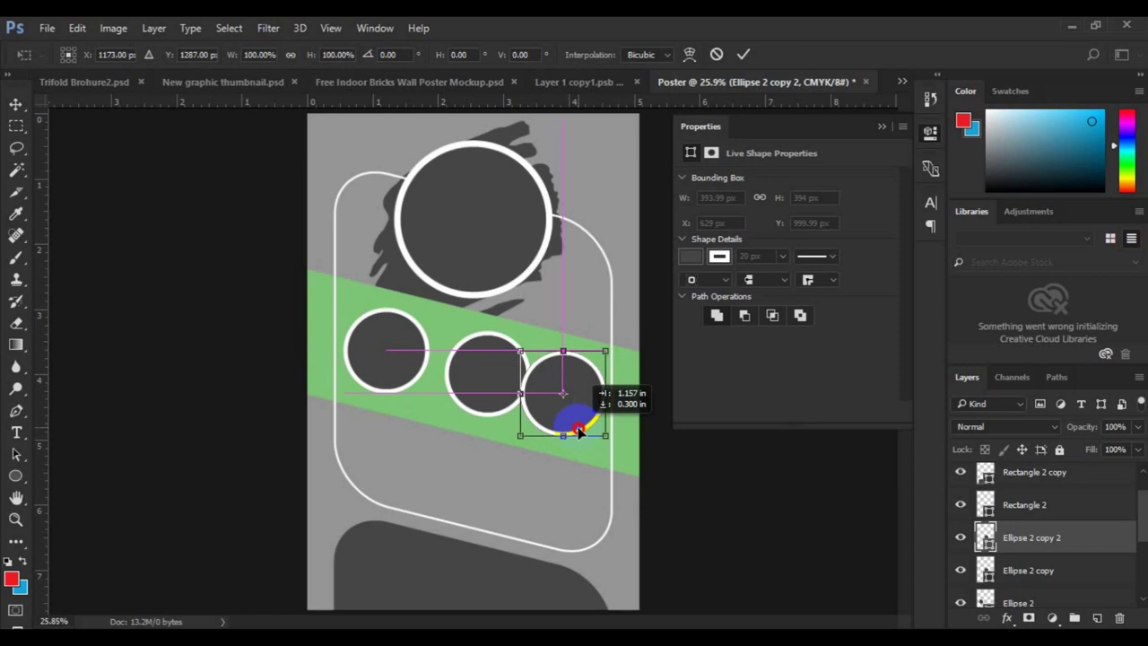
drag(578, 430, 579, 419)
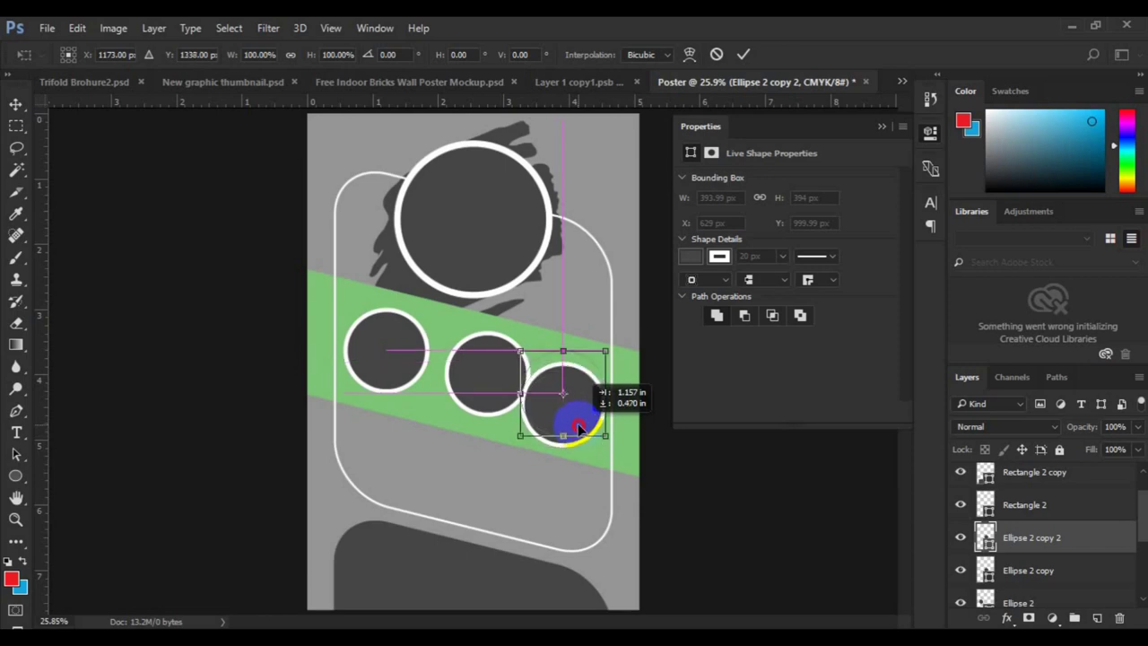
double_click(578, 429)
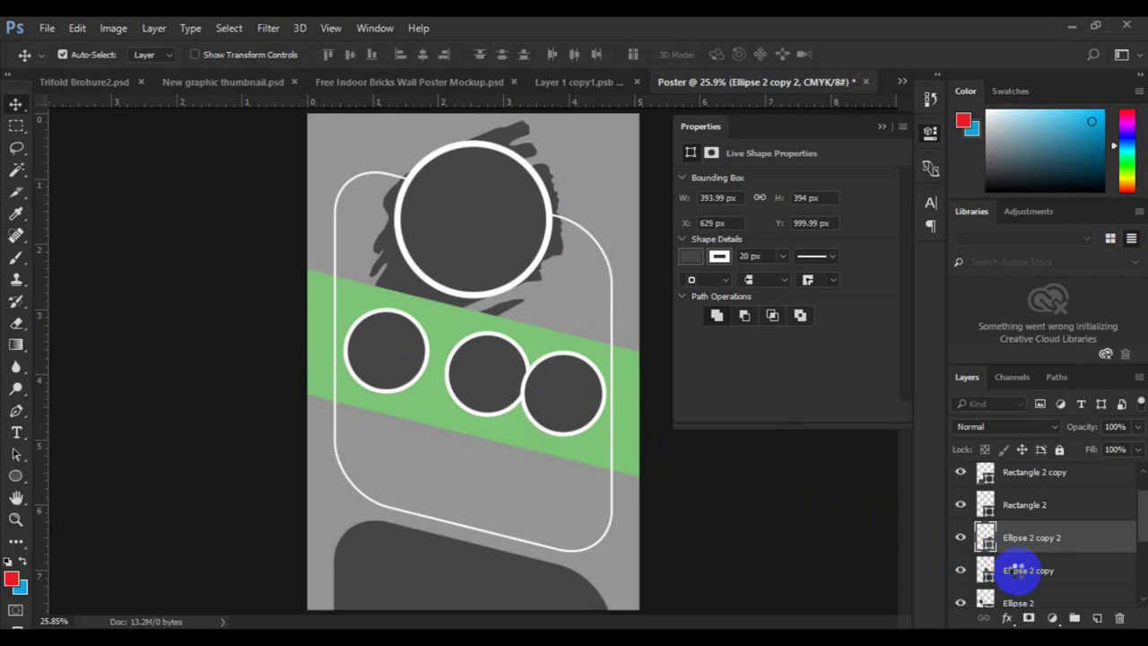
Centre the middle circle on the page's centre line.
click(1018, 570)
key(ctrl+t)
drag(502, 389, 492, 388)
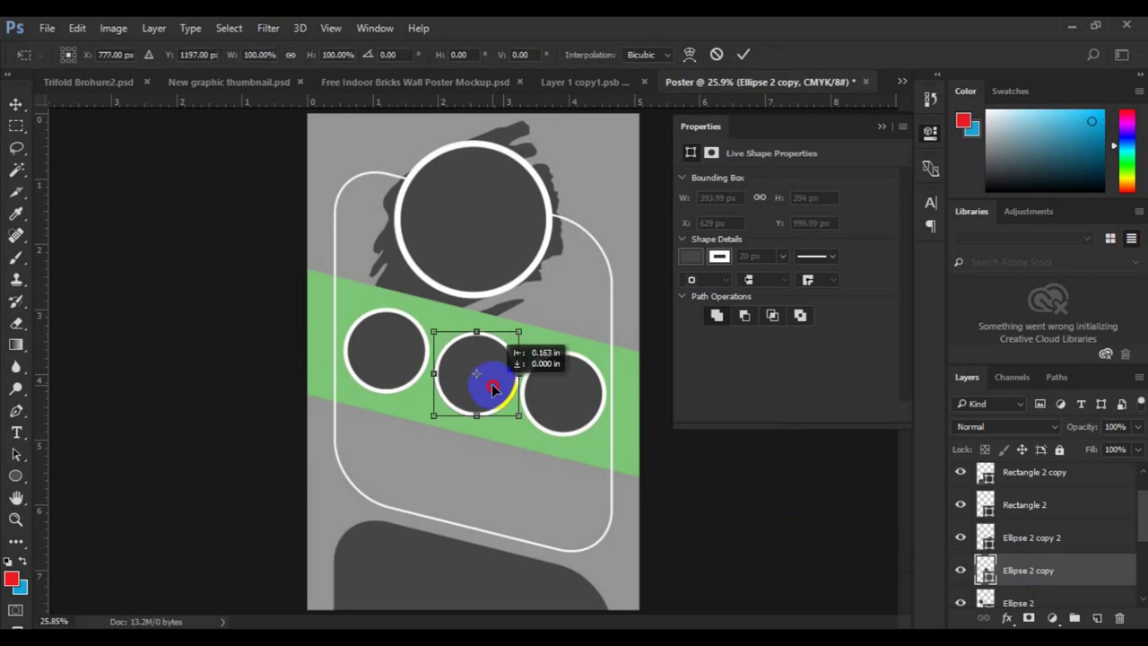
drag(493, 387, 491, 386)
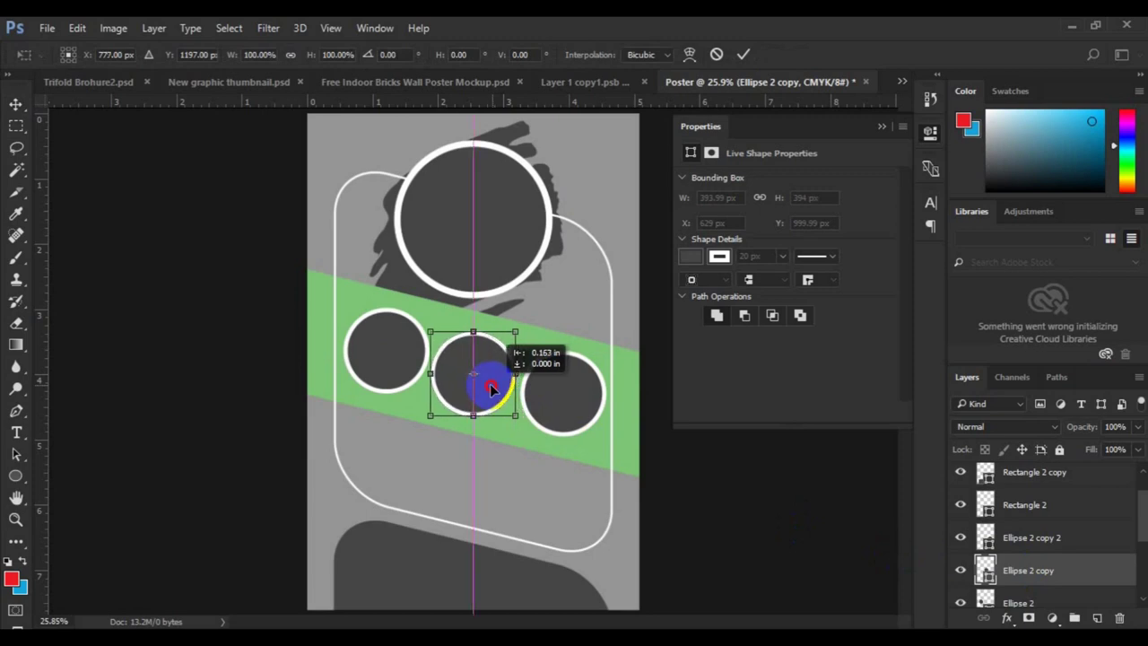
key(Return)
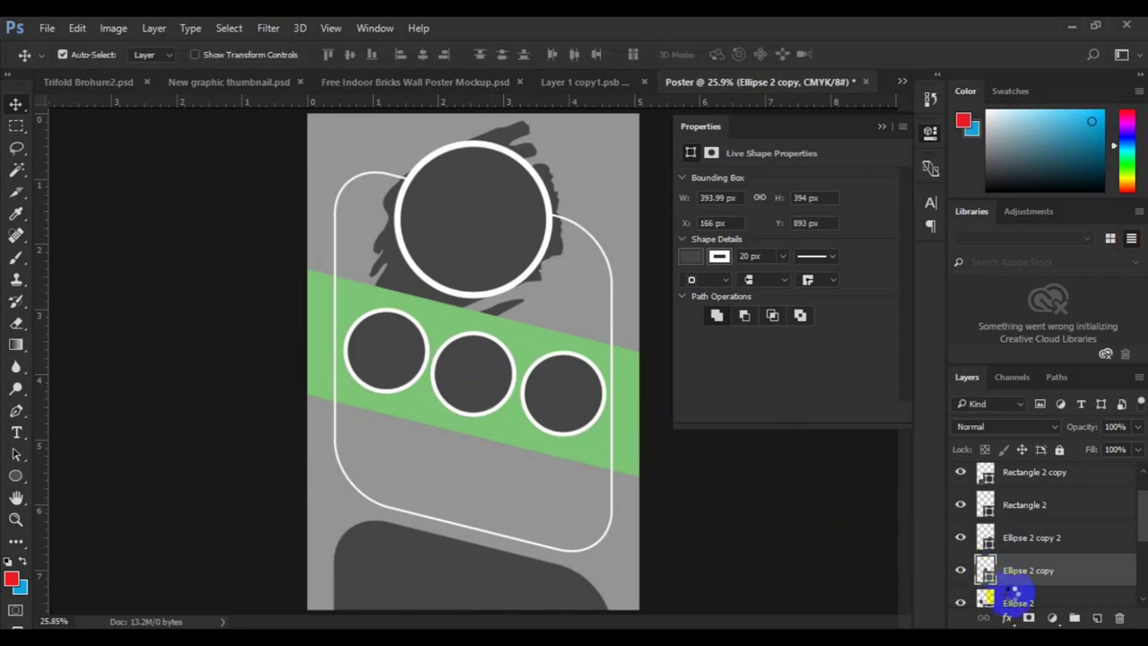
Snap the left circle, Ellipse 2, onto the guide at X 154.99 px and fit the poster.
click(1014, 594)
key(ctrl+t)
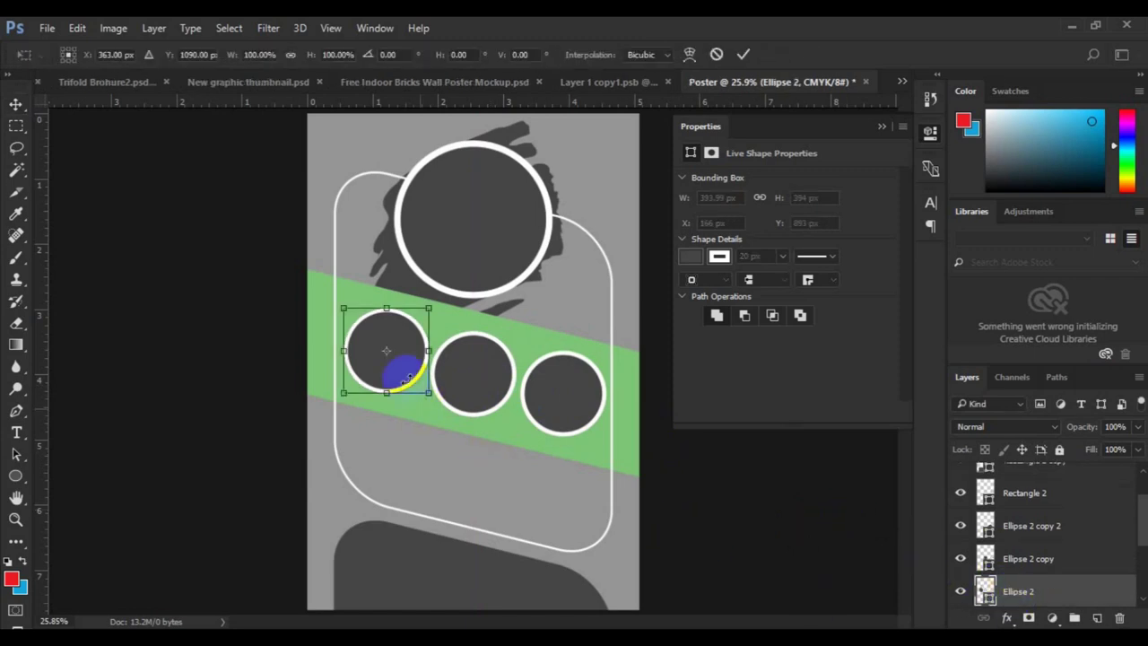
drag(404, 381, 400, 378)
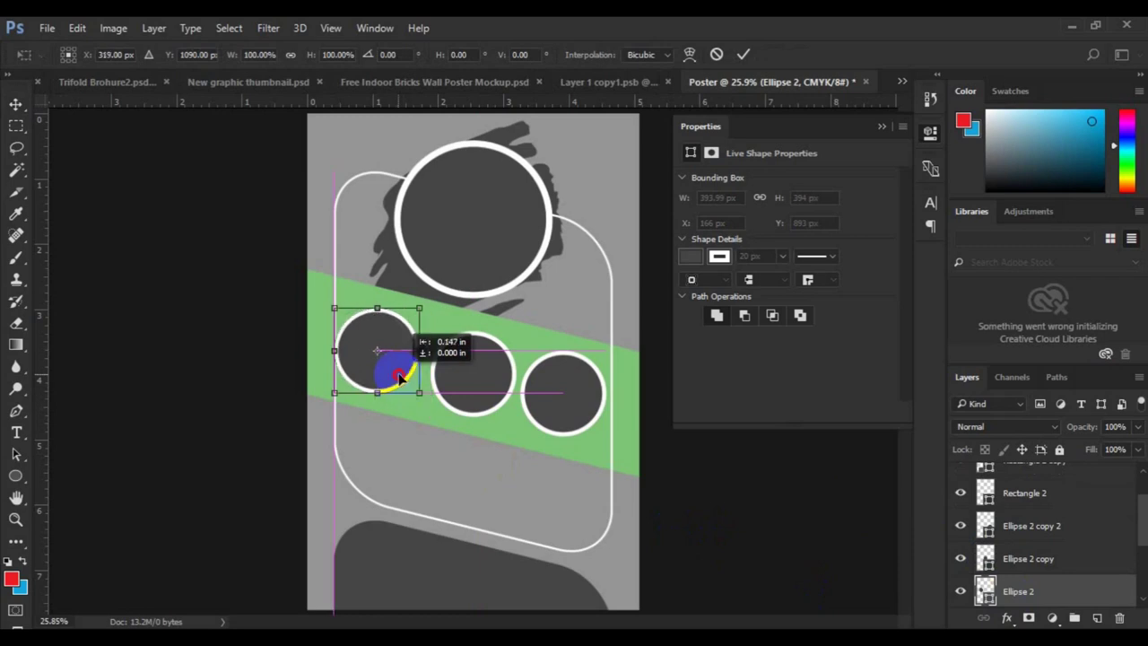
drag(400, 379, 400, 379)
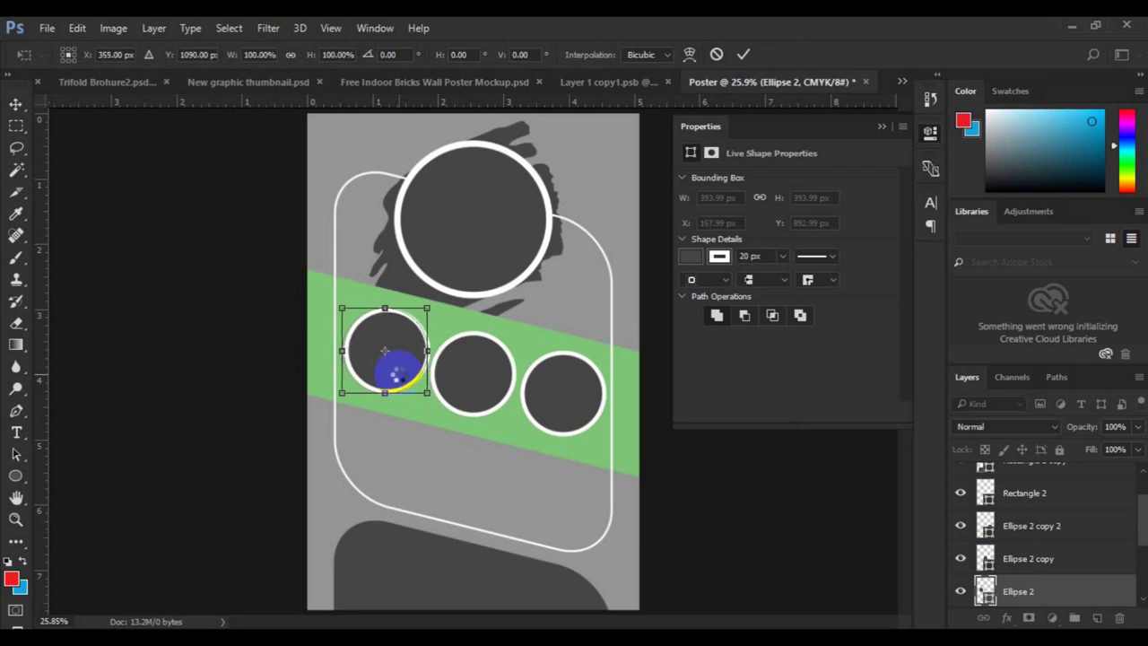
drag(400, 379, 401, 380)
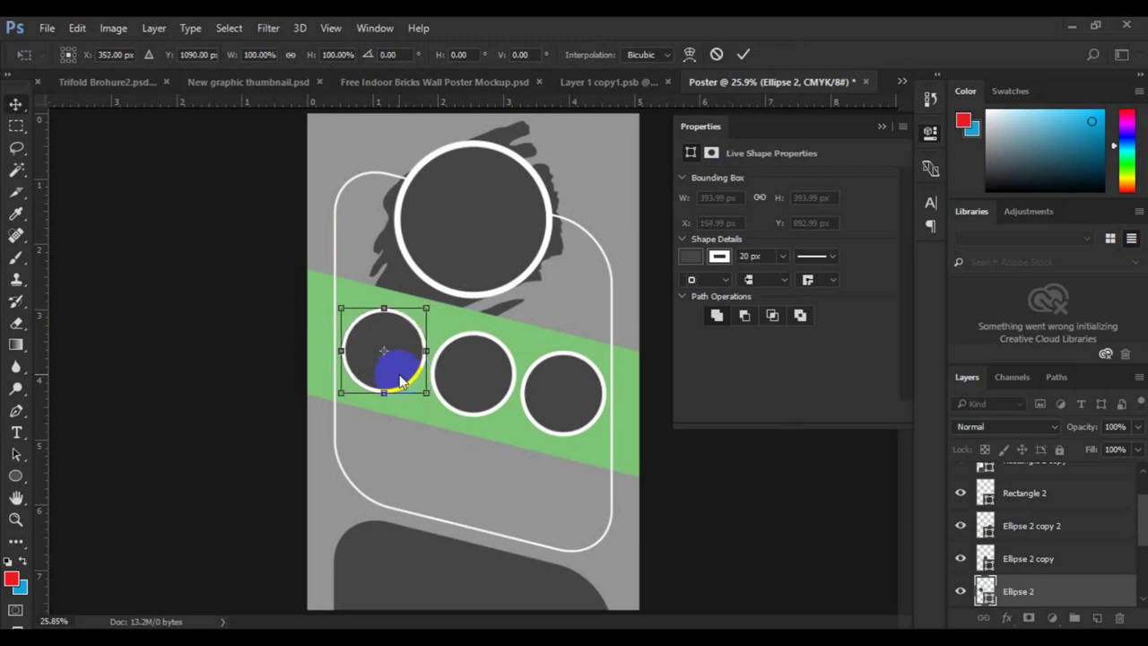
drag(400, 381, 400, 380)
click(704, 491)
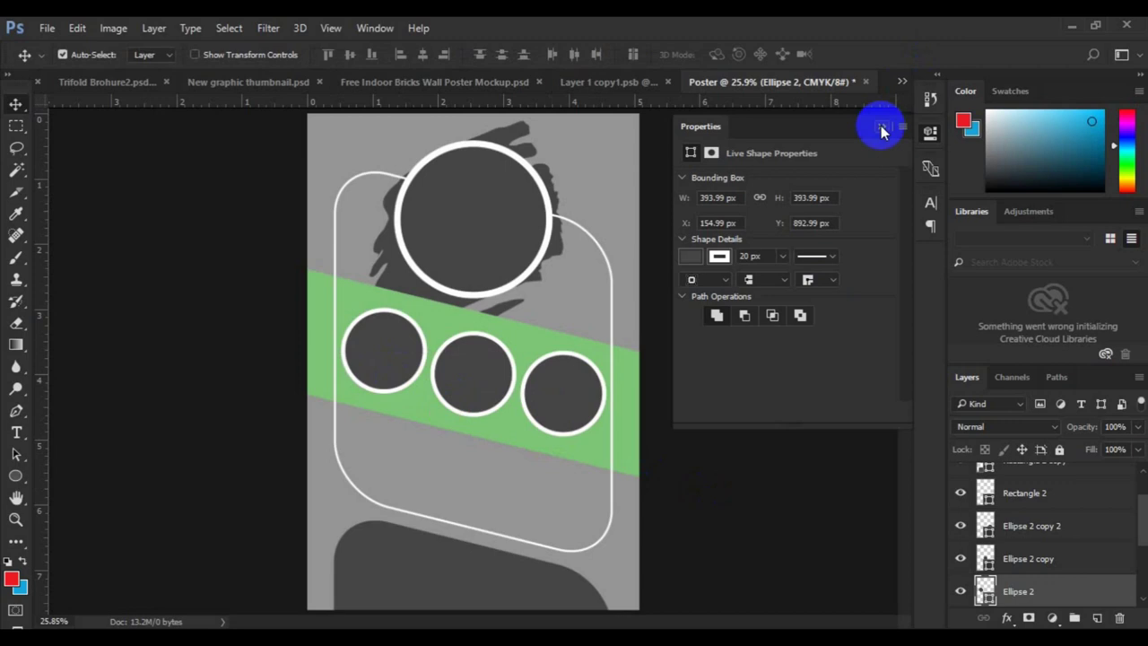
click(882, 126)
key(ctrl+0)
Zoom out and select the large top circle's layer, Ellipse 1.
key(ctrl+minus)
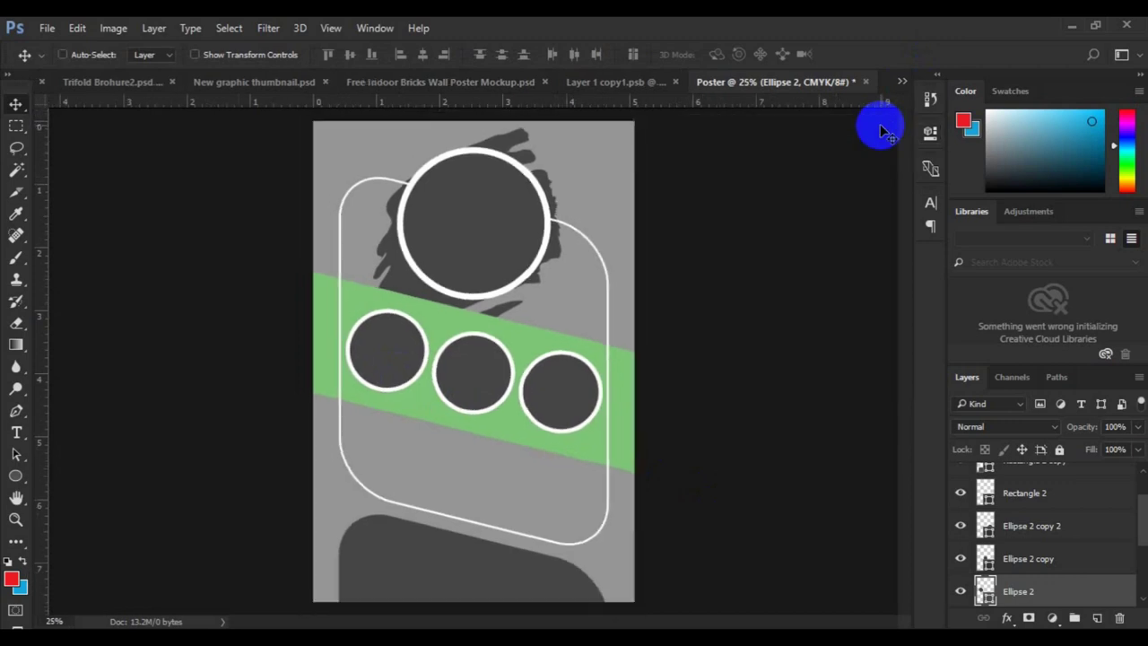
key(ctrl+minus)
scroll(1139, 494, up, 2)
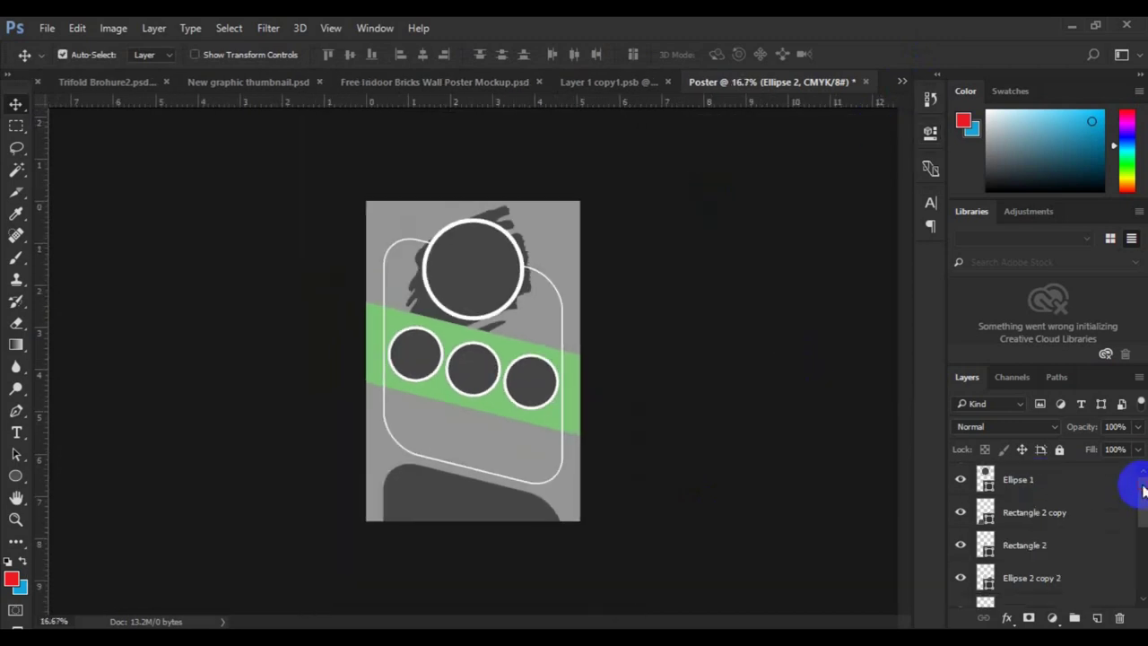
click(1092, 484)
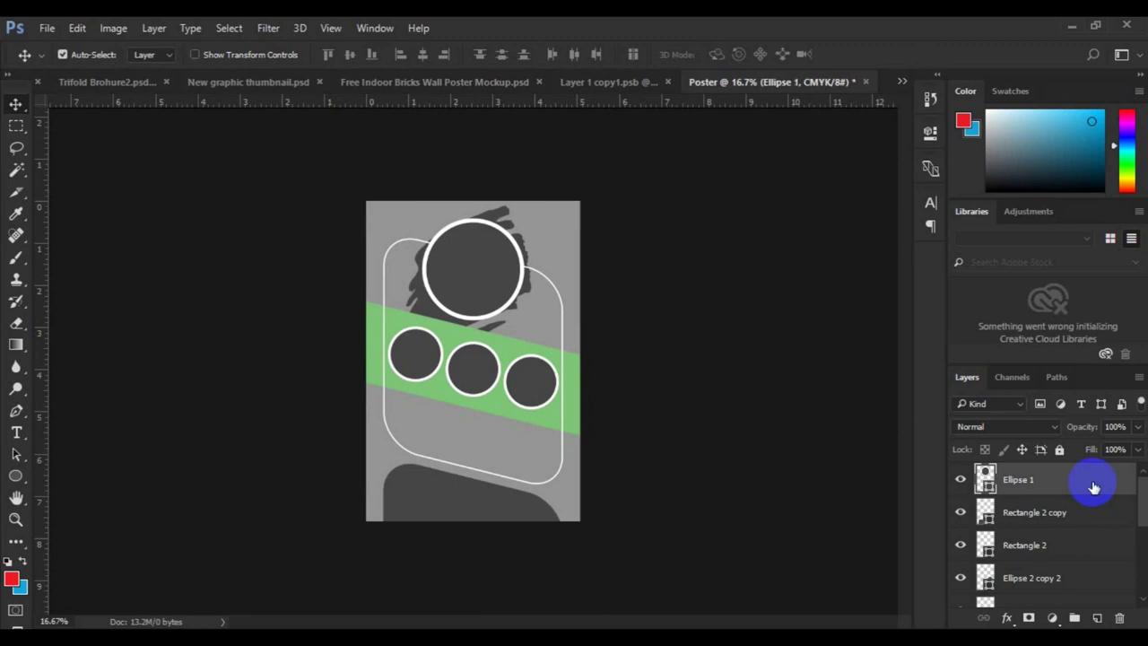
Duplicate Ellipse 1, shrink the copy to about 55% top-right, ring 15 px.
key(ctrl+t)
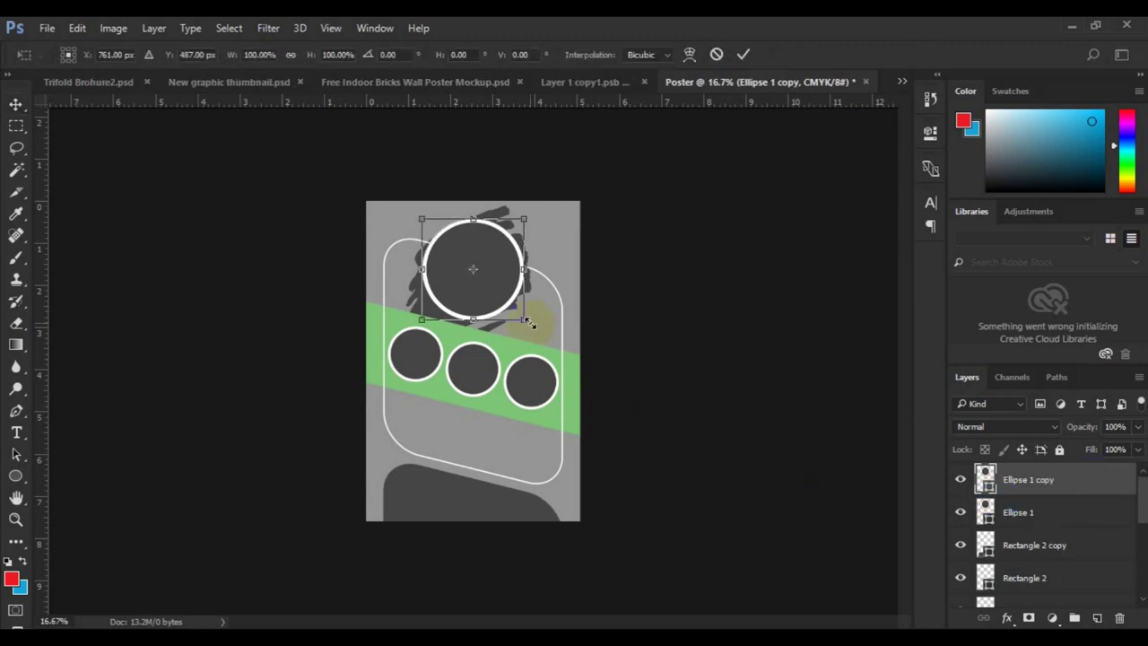
drag(512, 307, 514, 310)
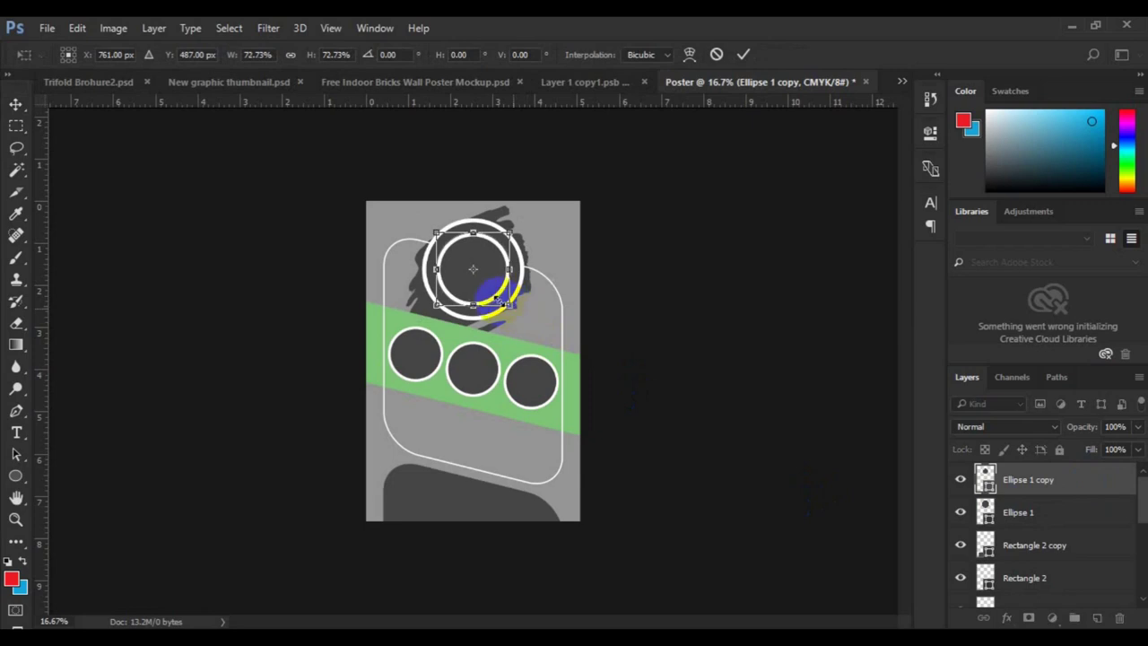
drag(494, 289, 560, 261)
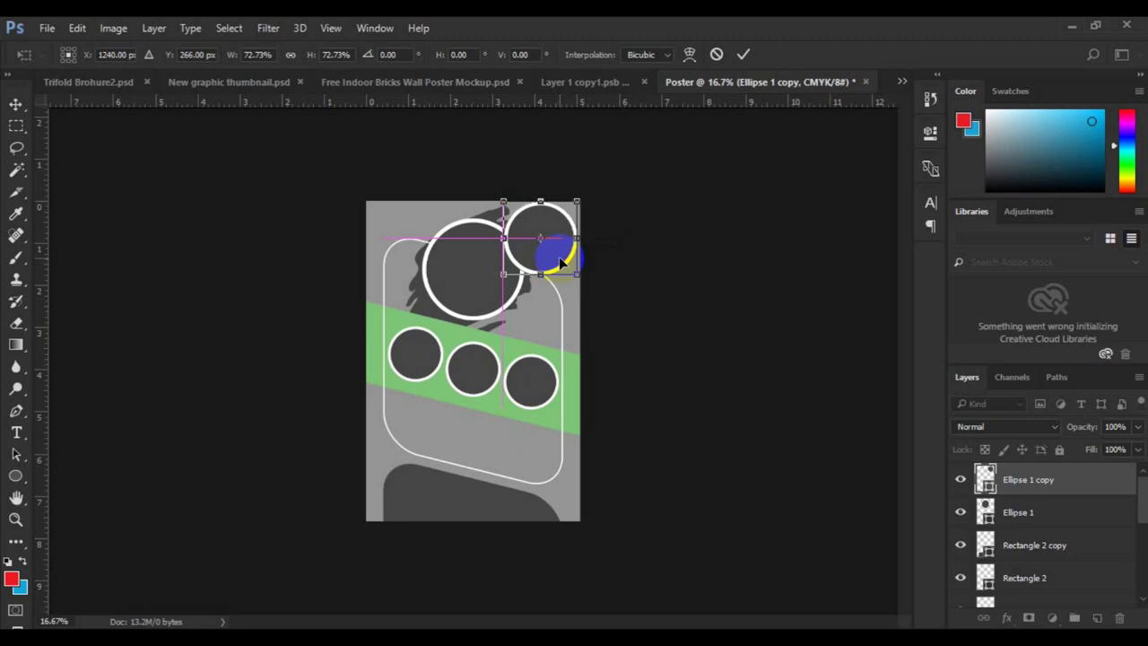
drag(575, 272, 565, 266)
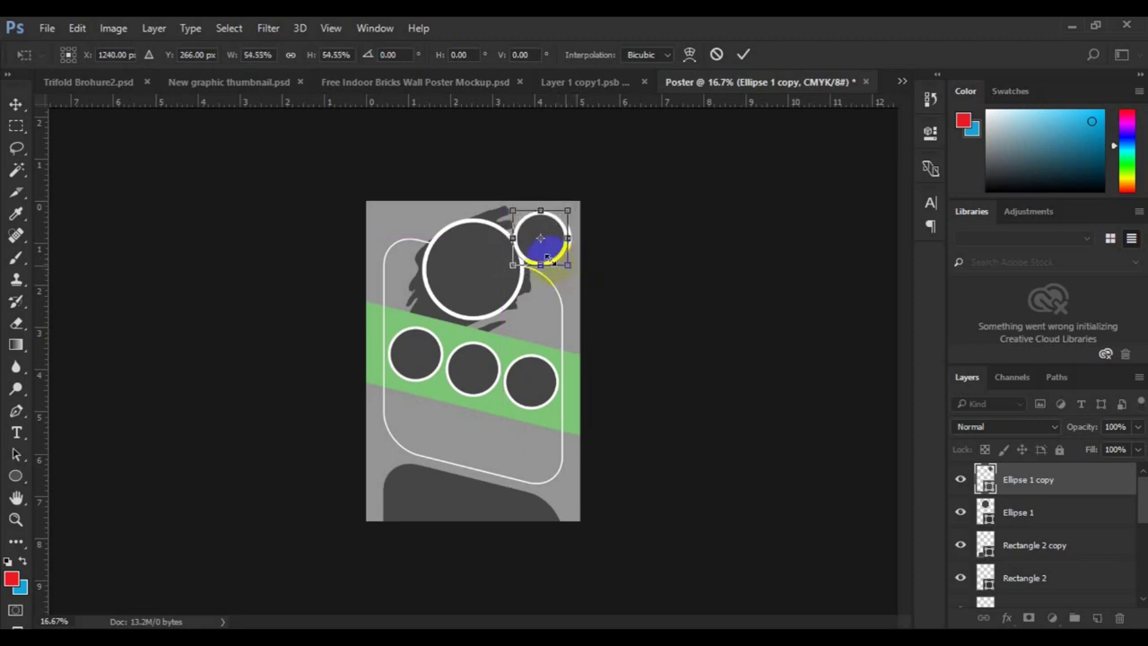
drag(555, 251, 557, 250)
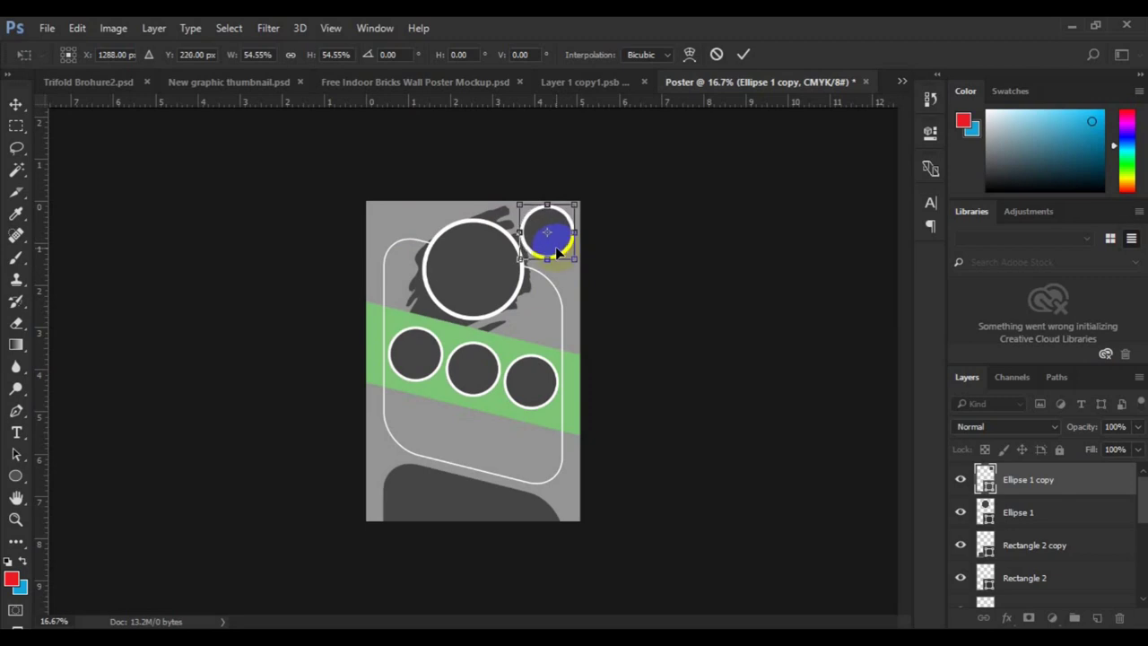
key(Return)
click(15, 476)
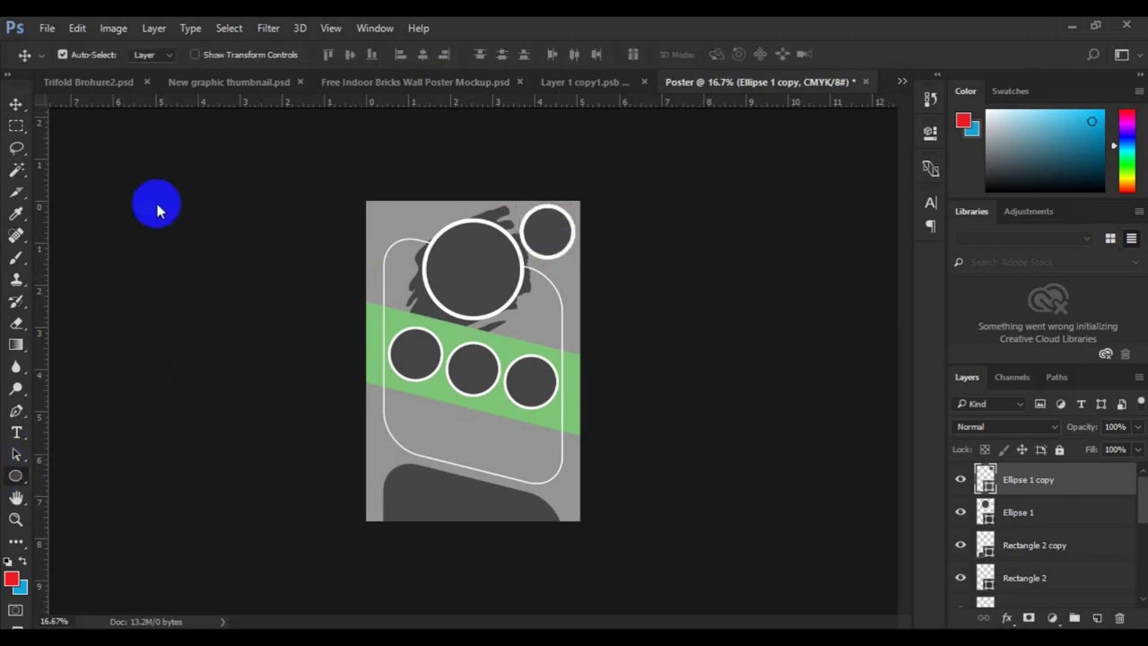
text(15)
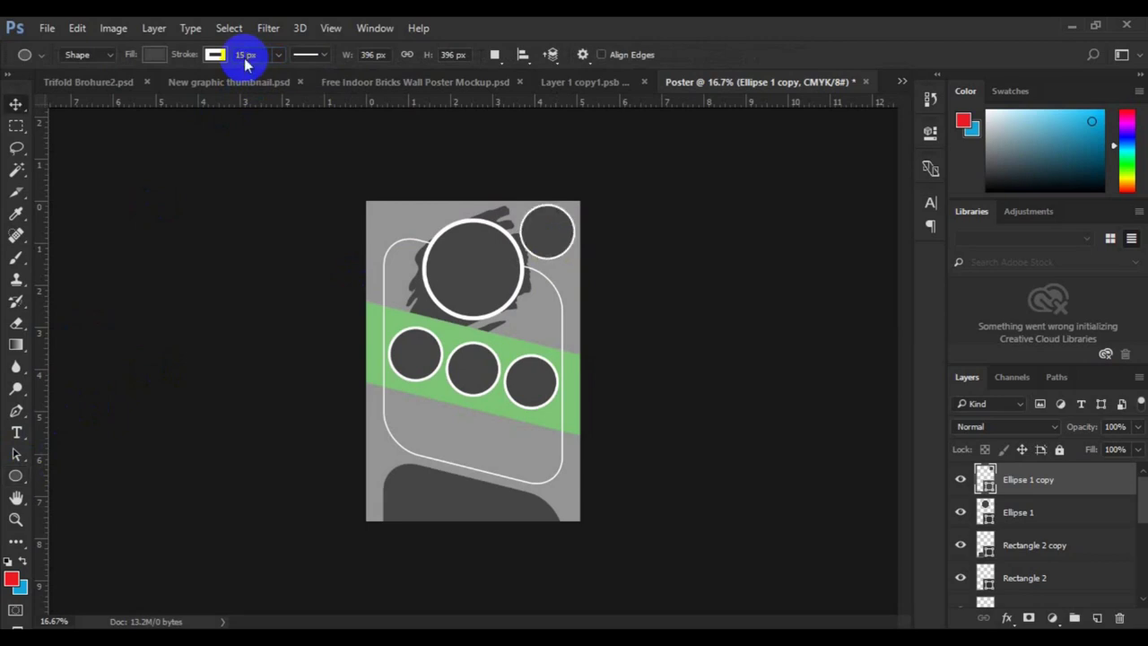
text(v)
Recolour the background Rectangle 1 to near-black.
click(572, 494)
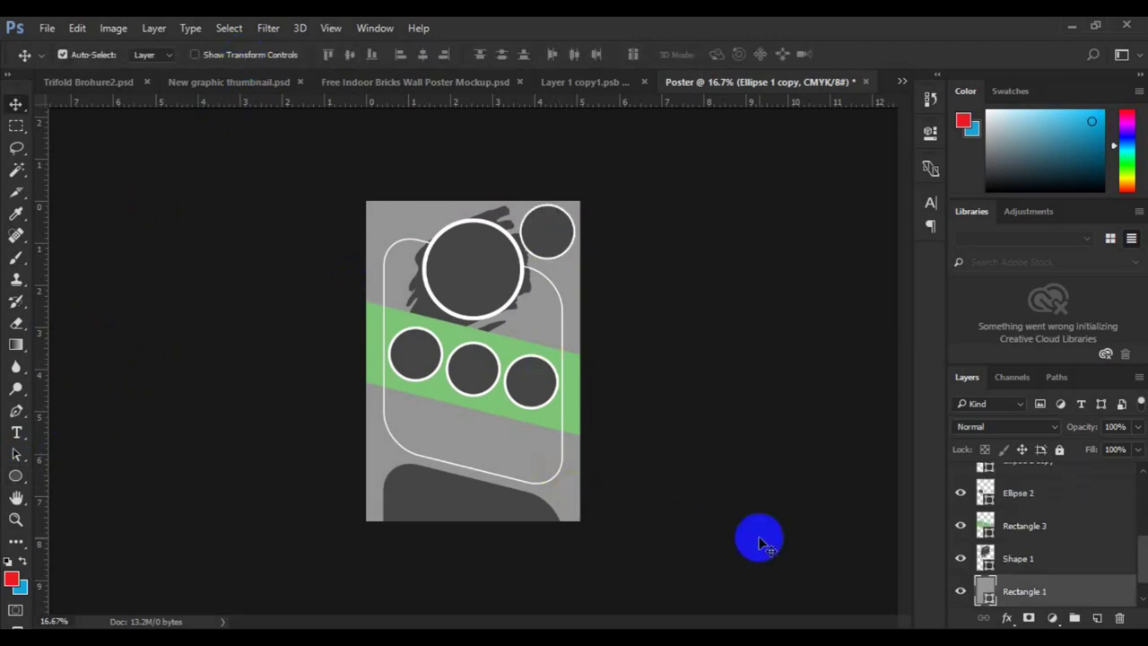
double_click(986, 594)
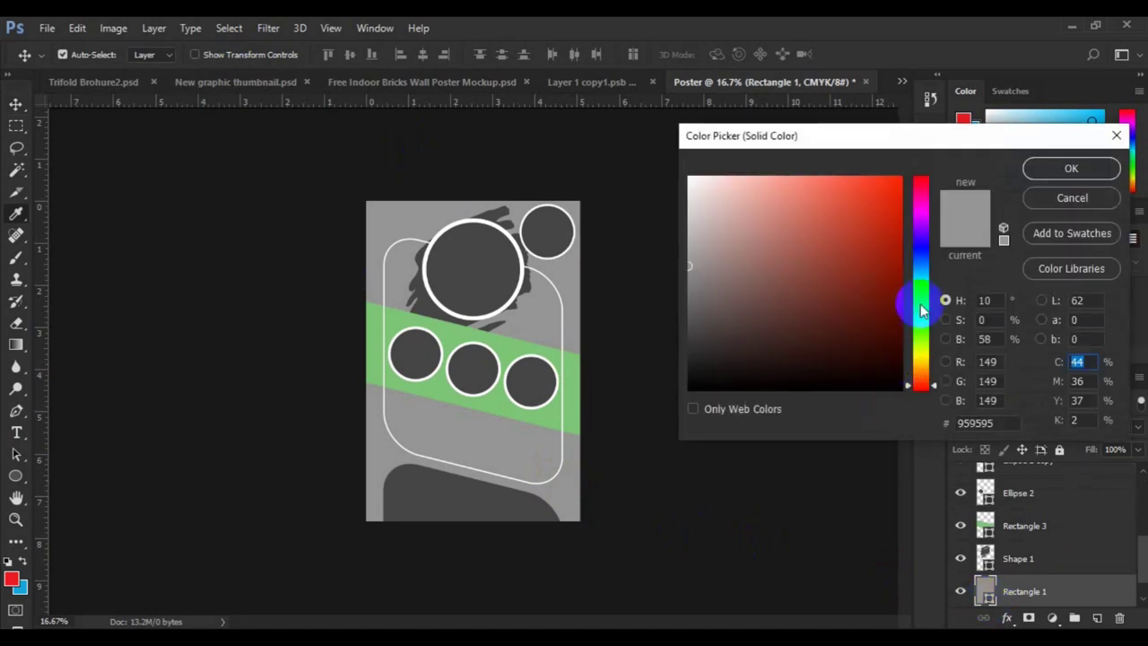
click(899, 381)
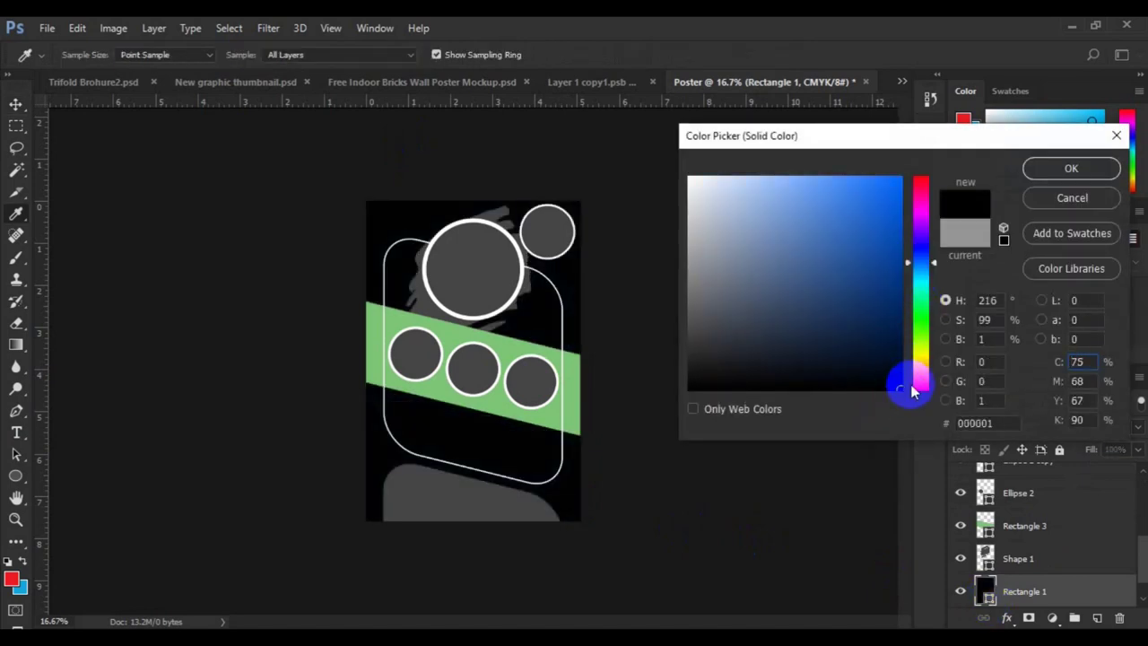
click(1069, 170)
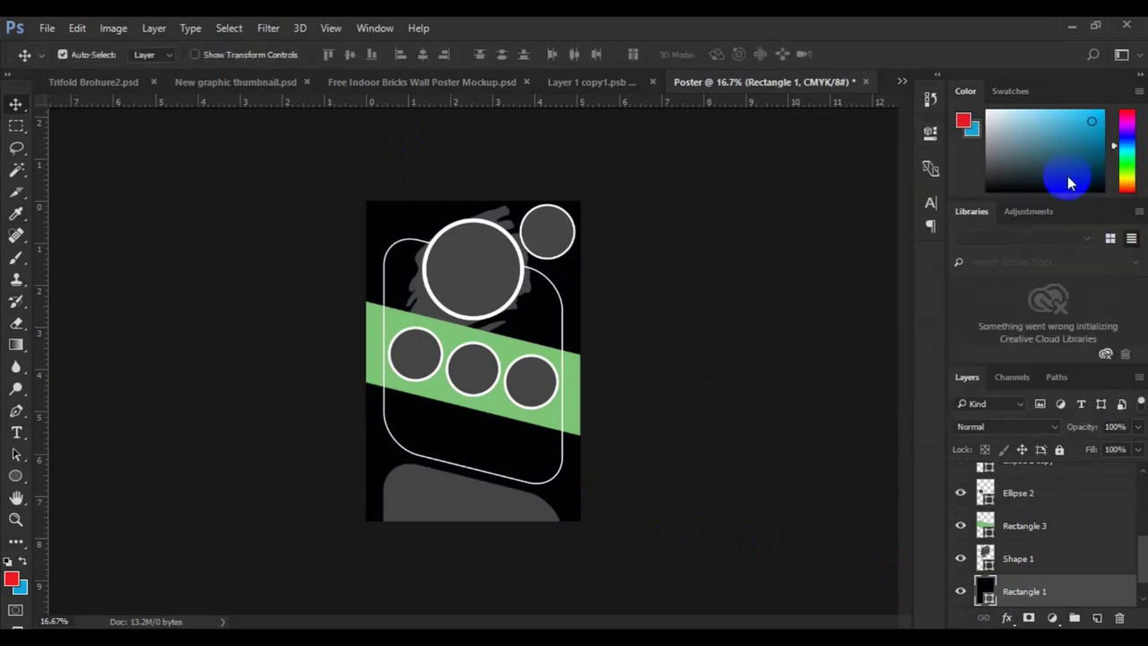
Change the green band, Rectangle 3, to golden yellow d9b331.
click(577, 427)
click(983, 528)
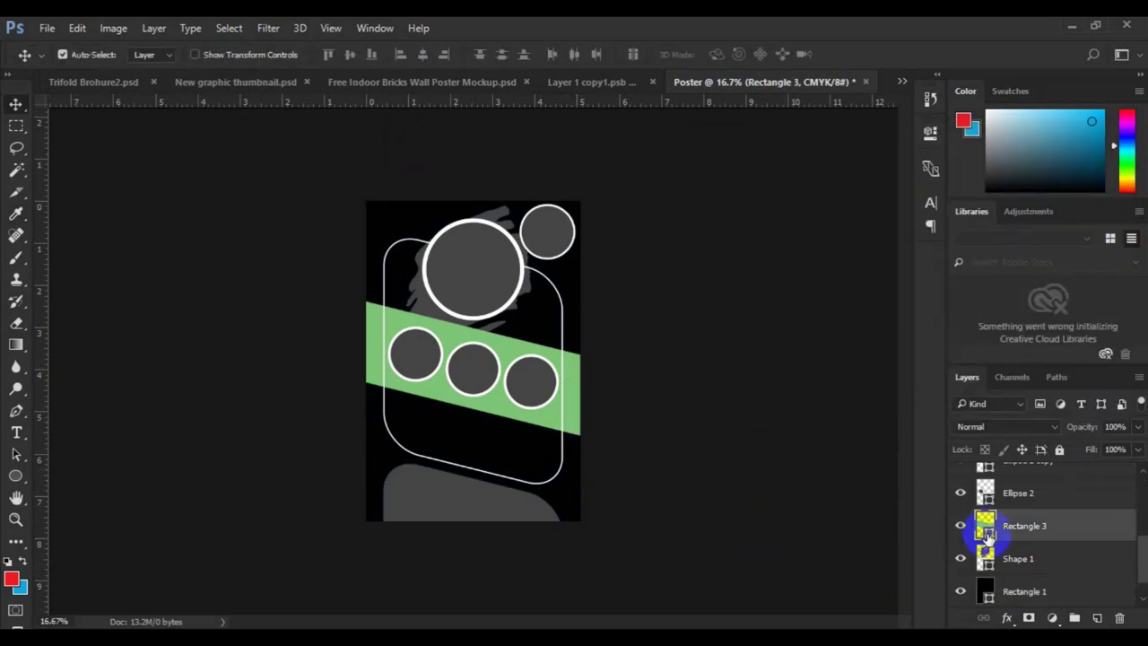
double_click(985, 527)
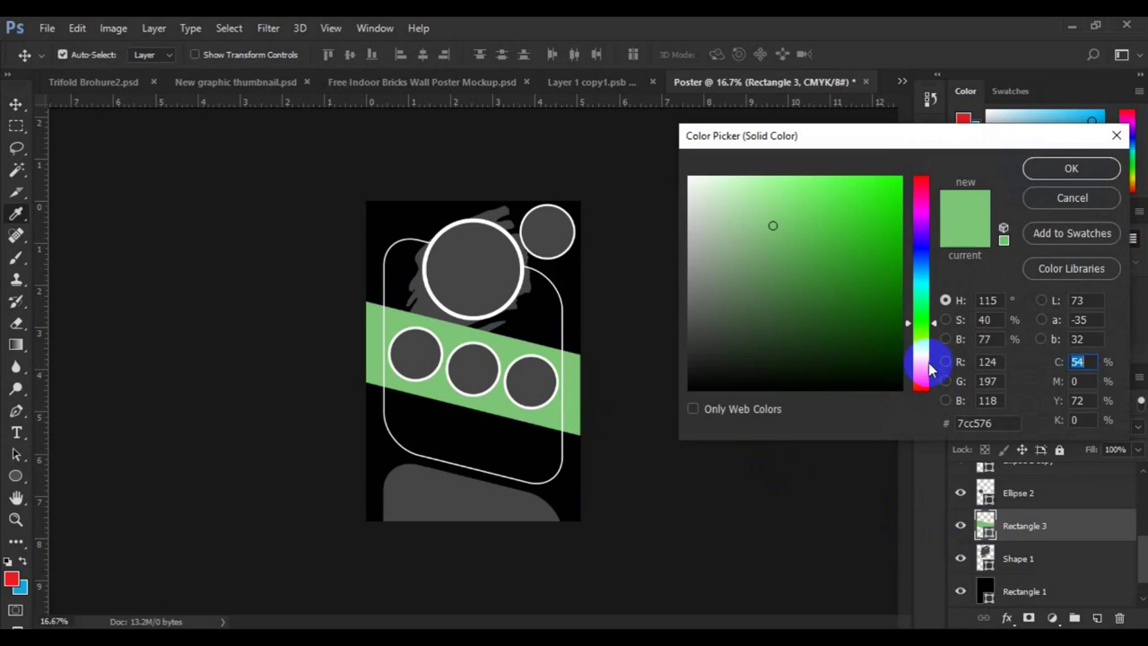
click(921, 361)
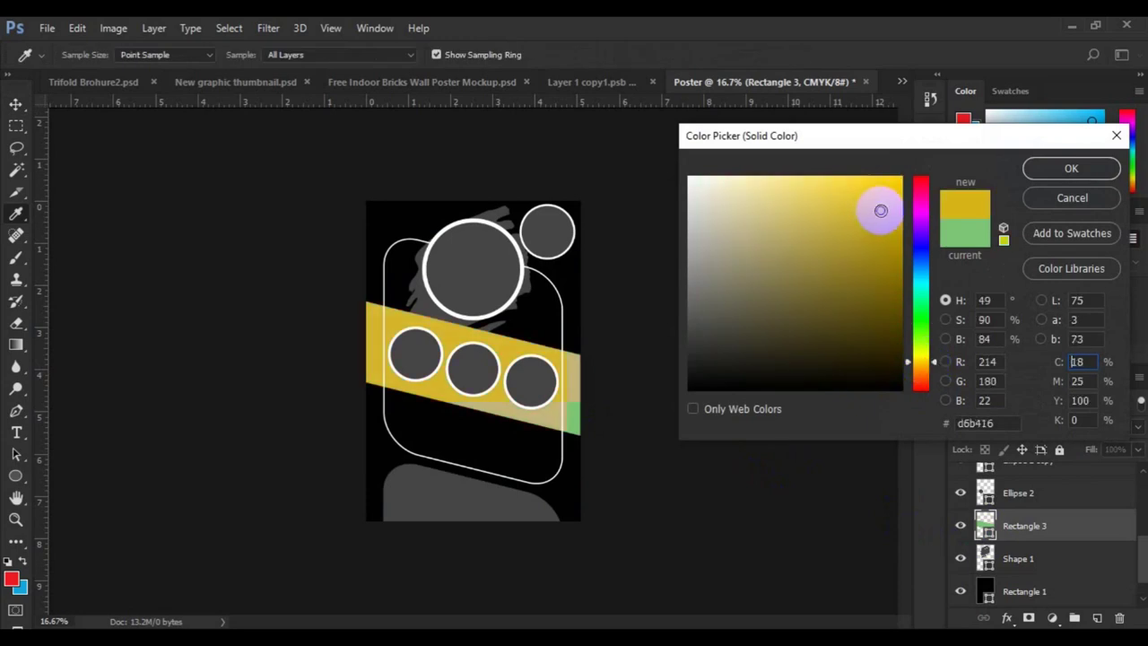
click(1003, 231)
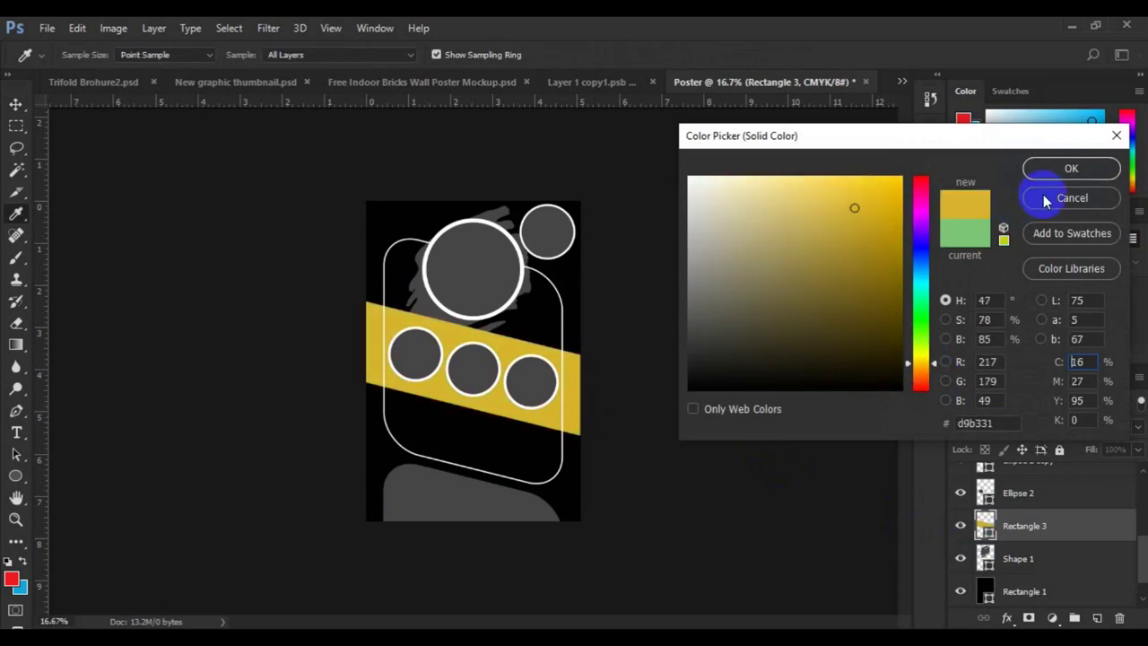
click(980, 422)
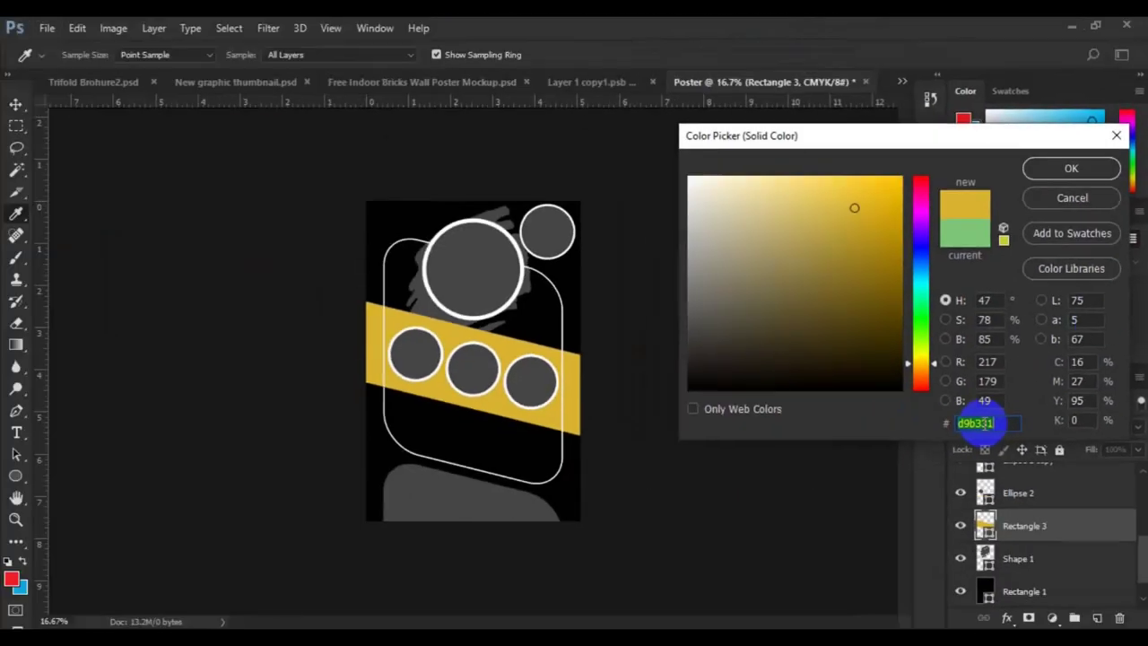
click(1043, 170)
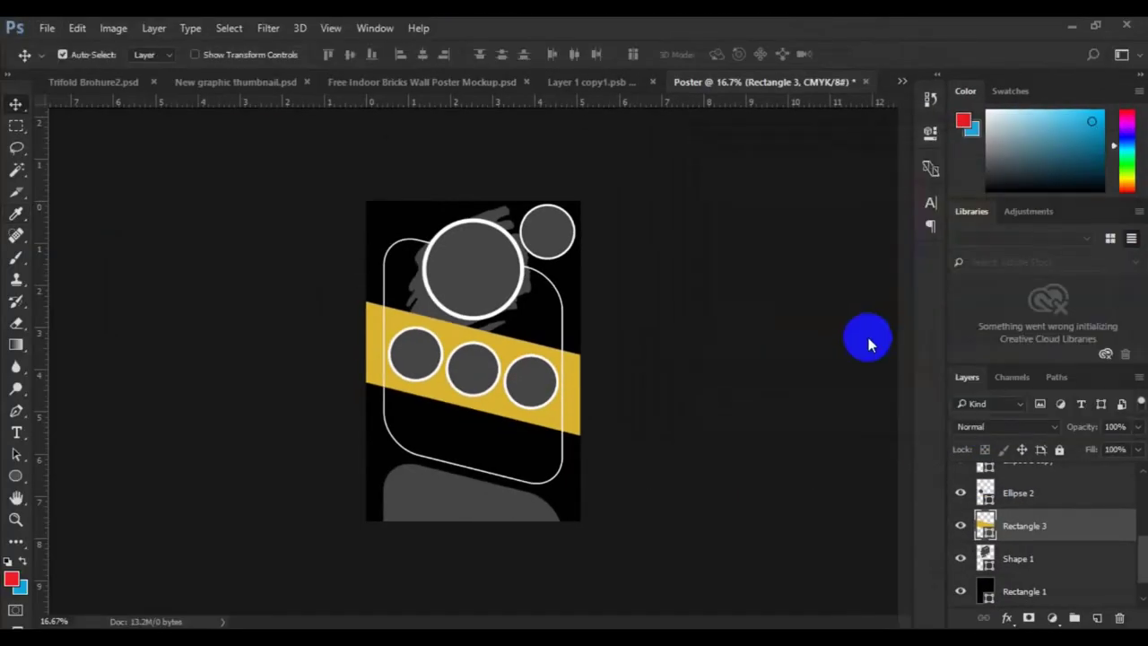
Recolour the dark bottom shape from 464647 to d9b331.
click(467, 499)
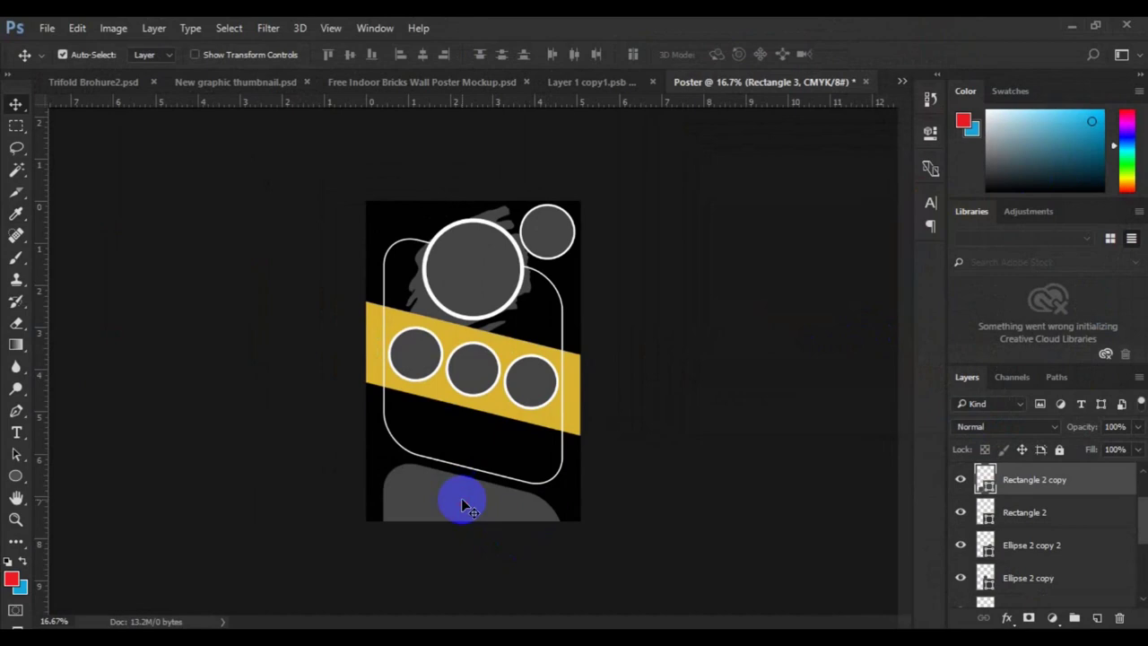
double_click(985, 480)
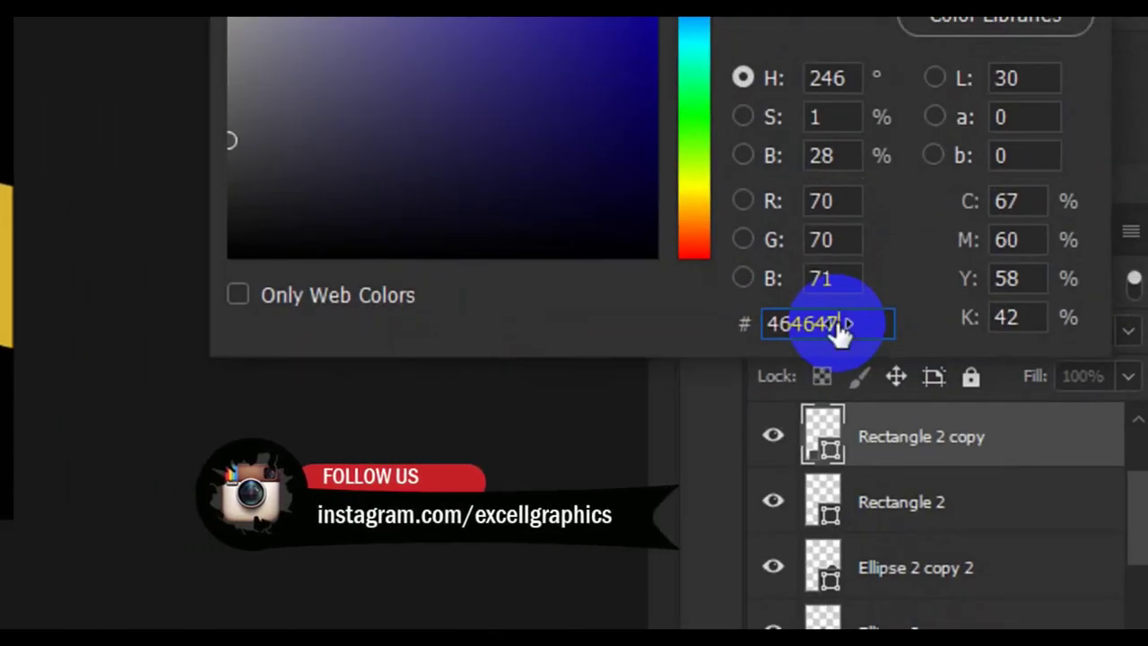
double_click(852, 346)
text(d9b331)
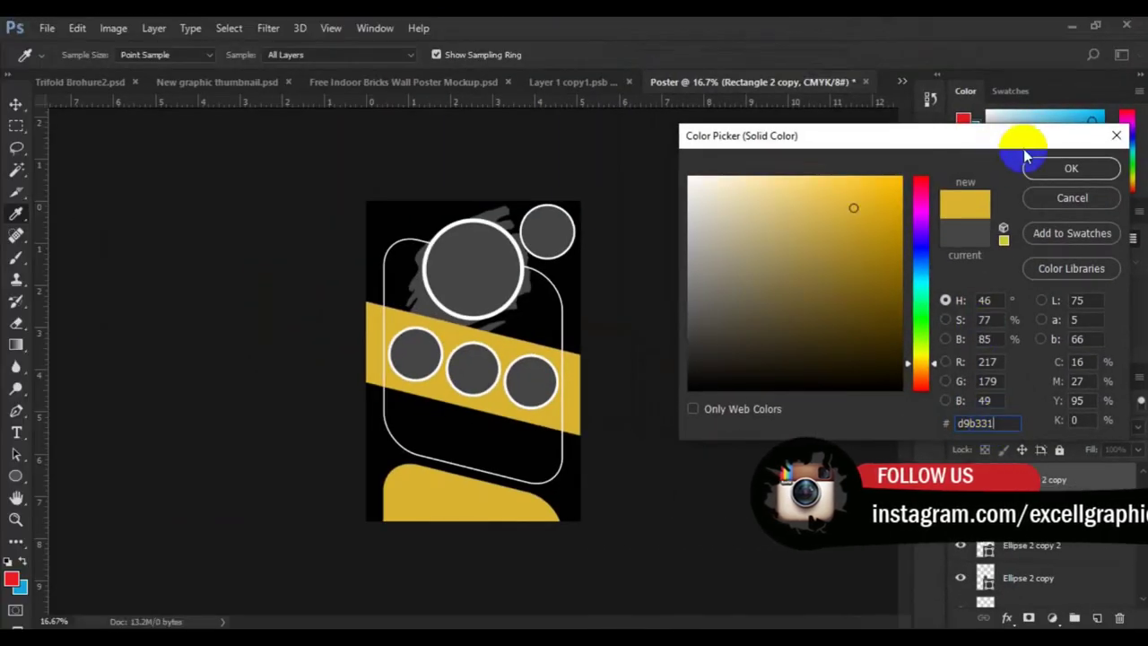
click(1032, 165)
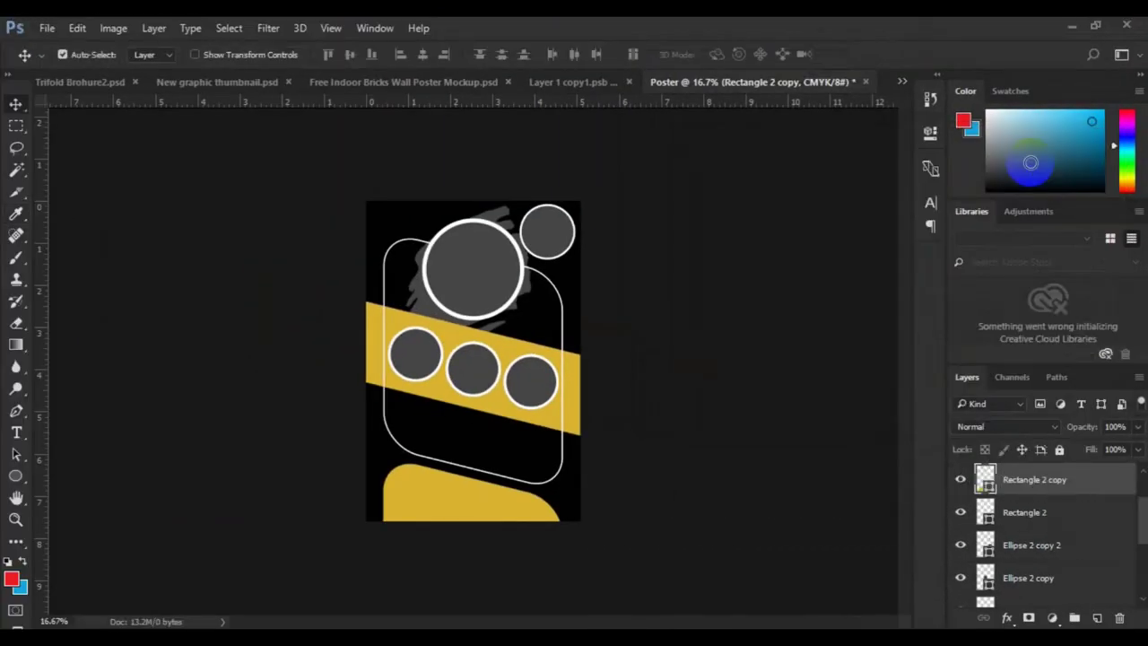
Fill the brushstroke Shape 1 with gold d9b331.
click(487, 267)
scroll(1139, 572, down, 3)
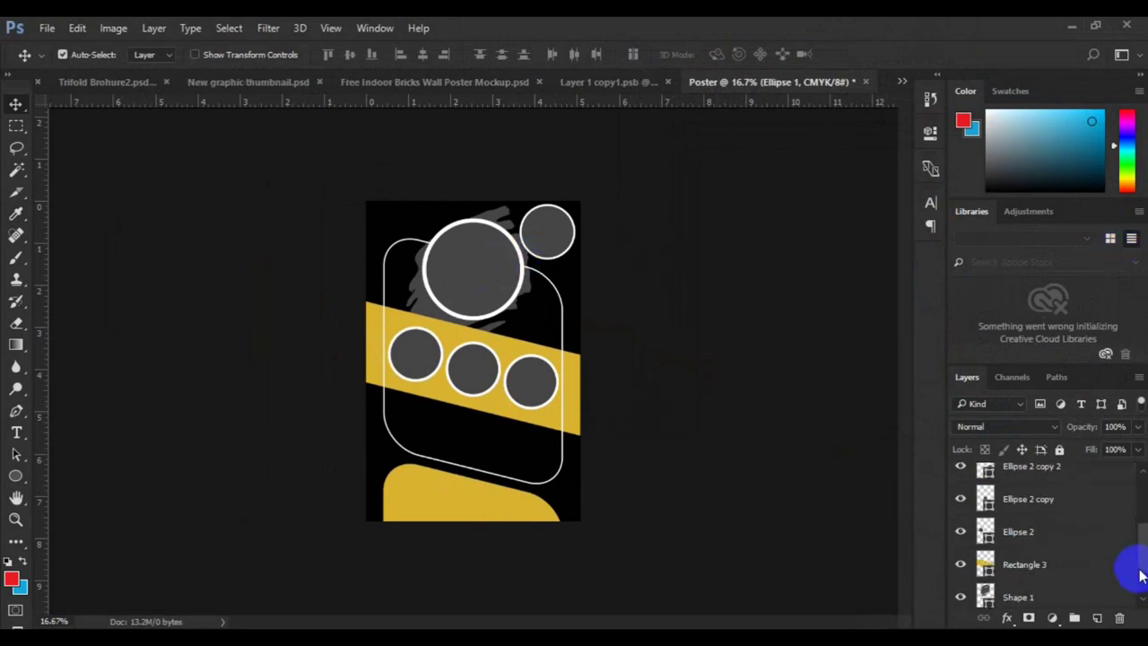
scroll(1139, 574, down, 2)
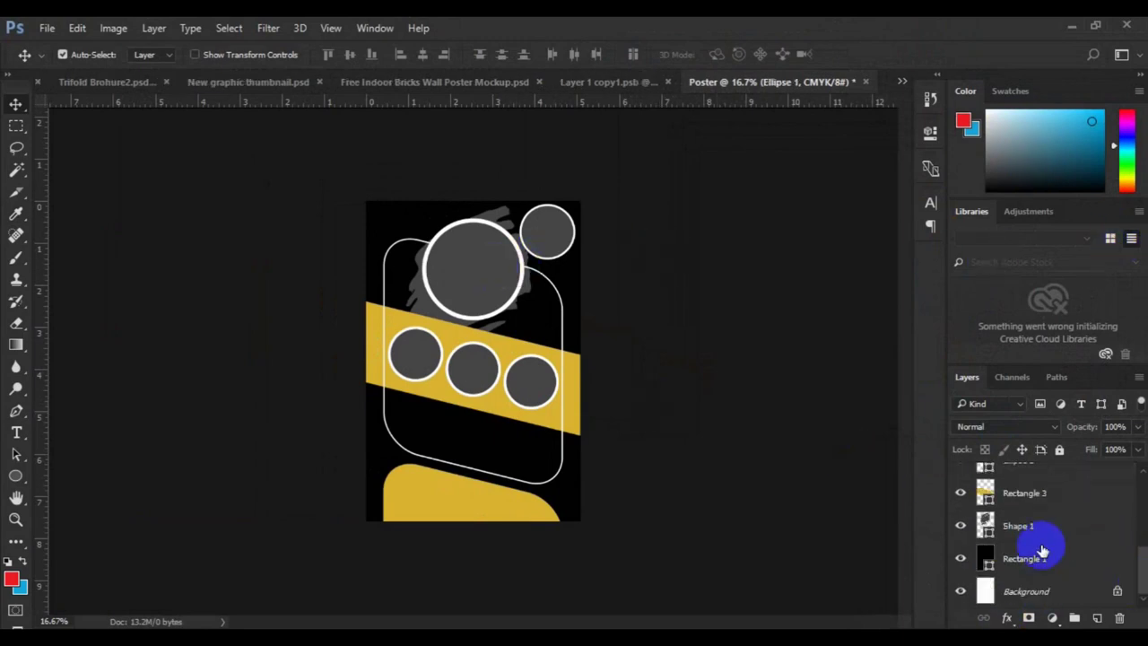
double_click(987, 527)
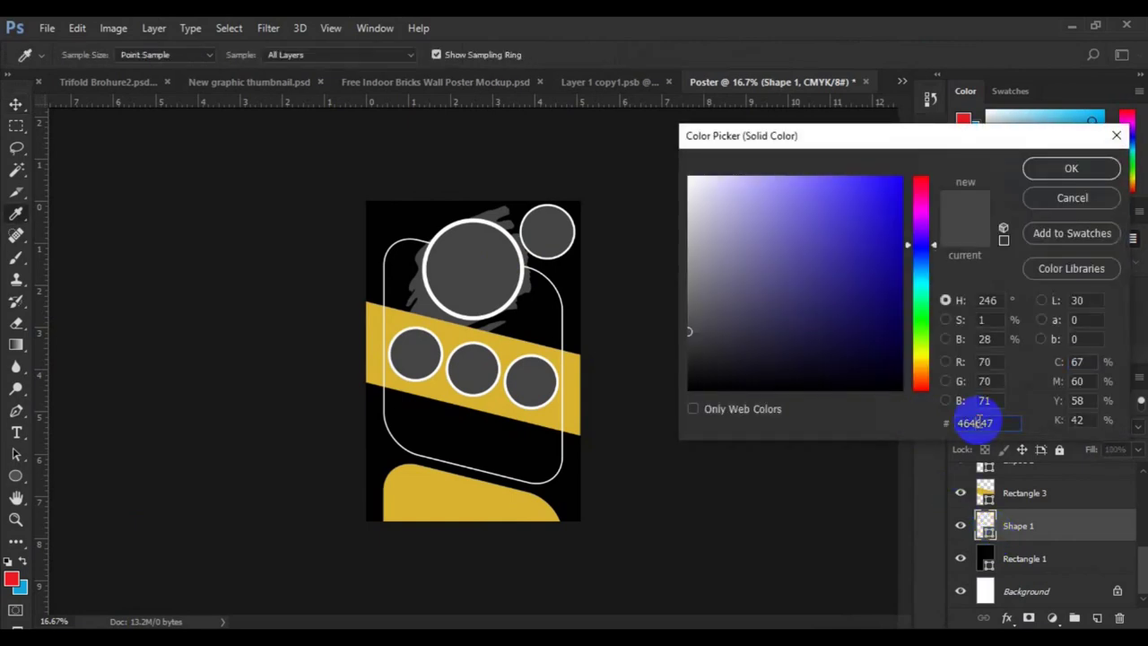
text(d9b331)
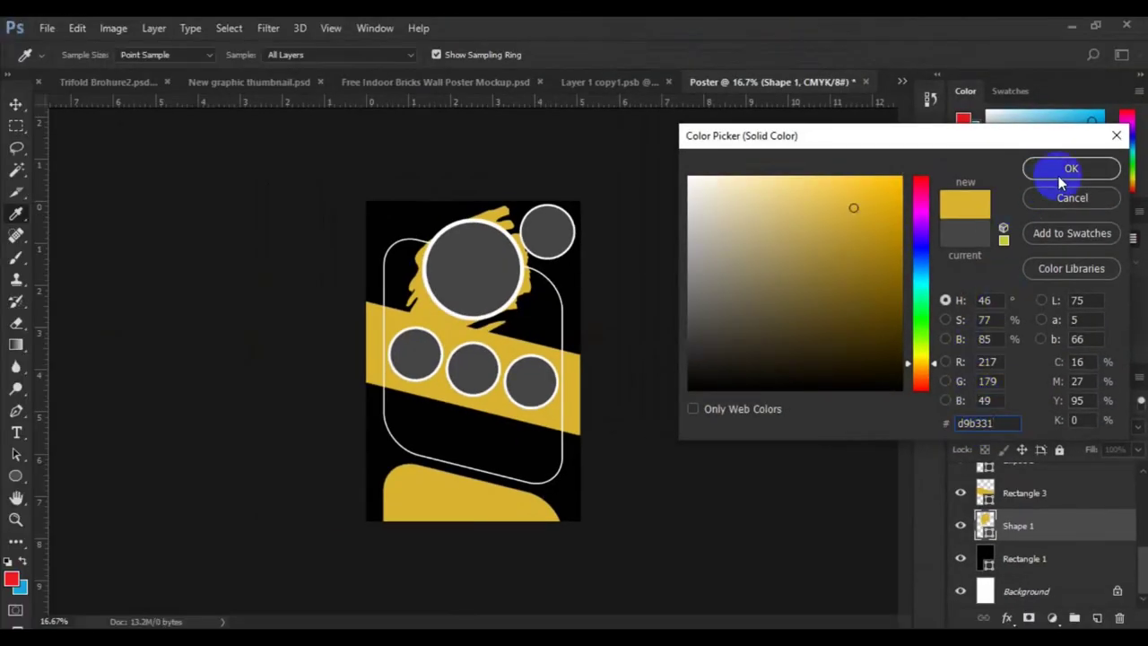
click(1071, 169)
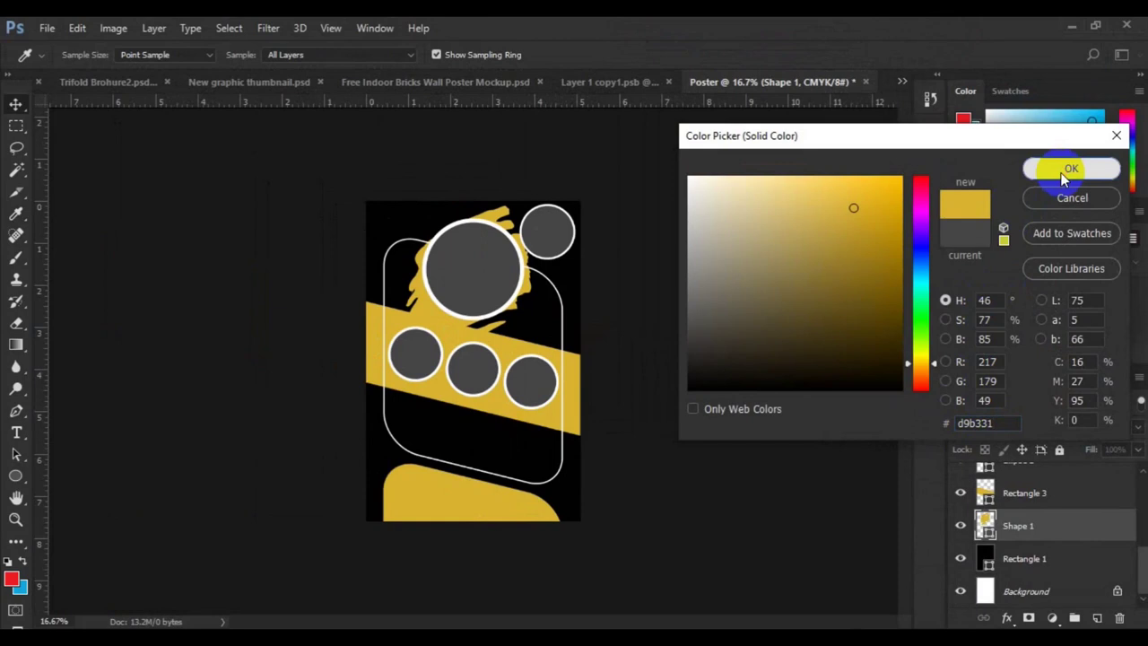
click(473, 267)
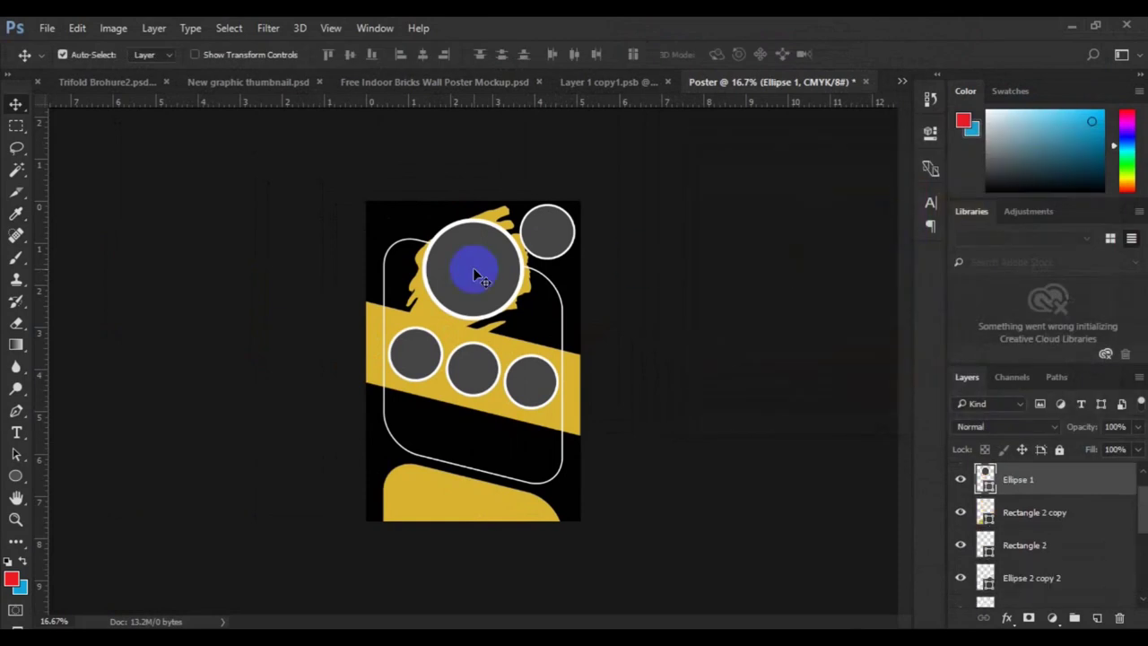
Place the burger photo from the freepik stockpoto folder as an embedded image.
click(48, 30)
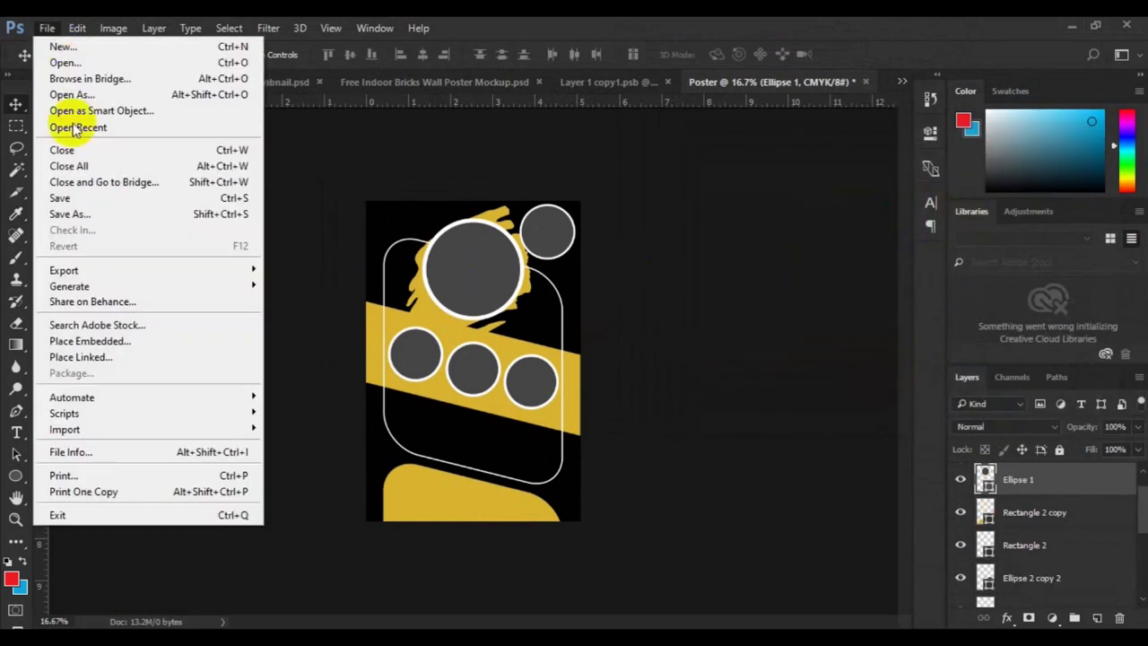
click(121, 344)
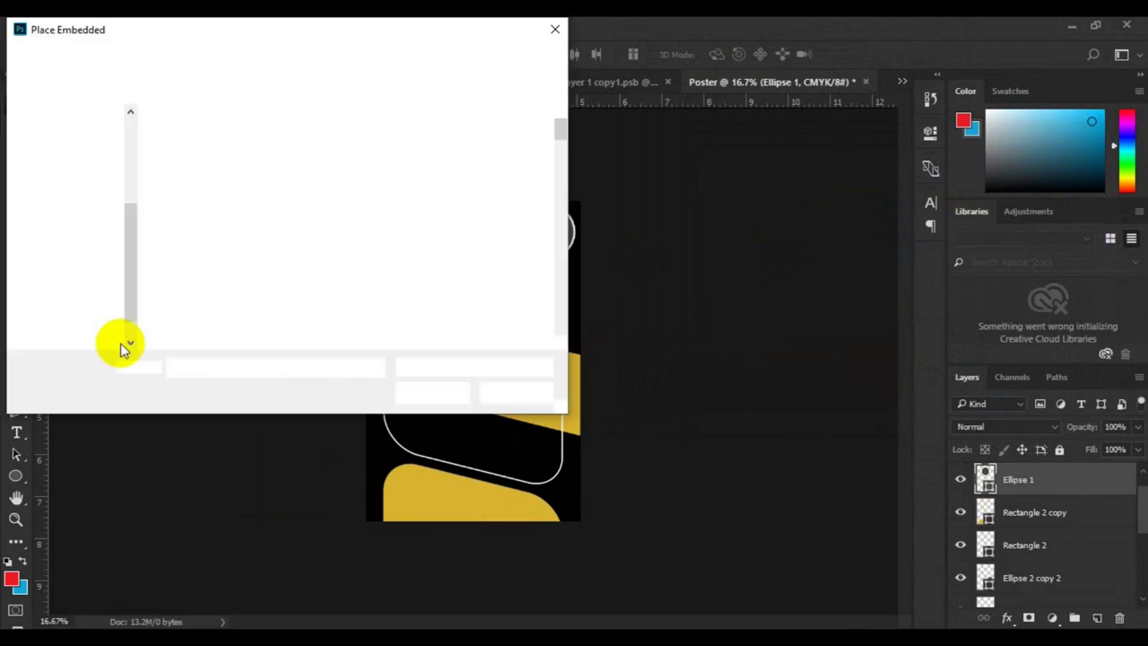
click(435, 295)
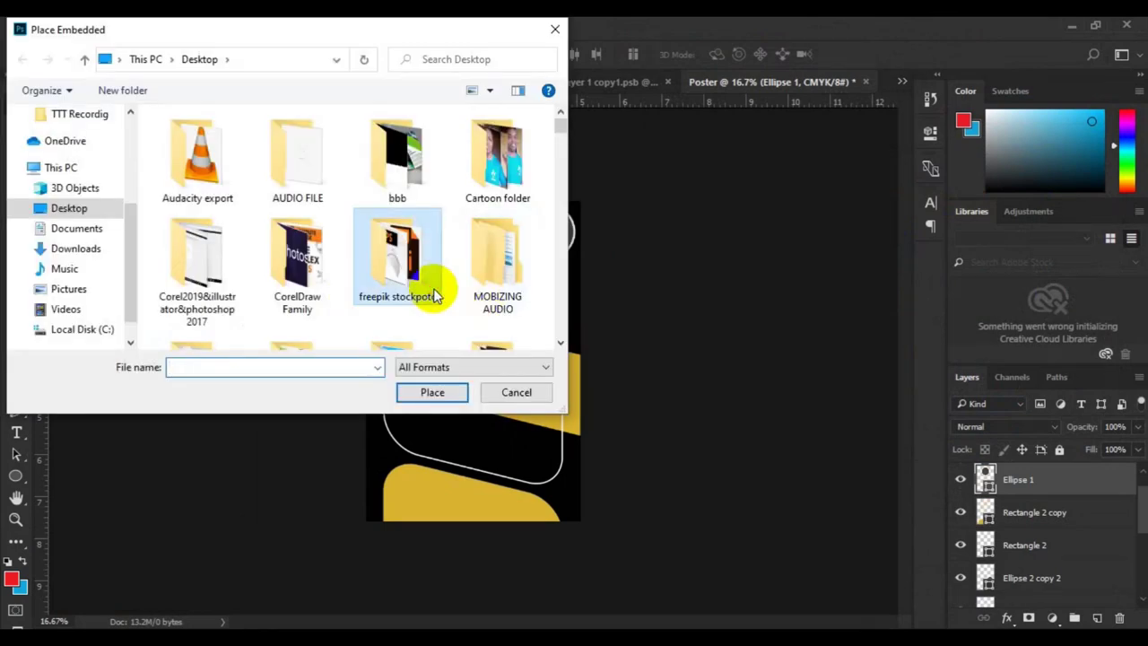
double_click(433, 288)
click(561, 341)
click(561, 341)
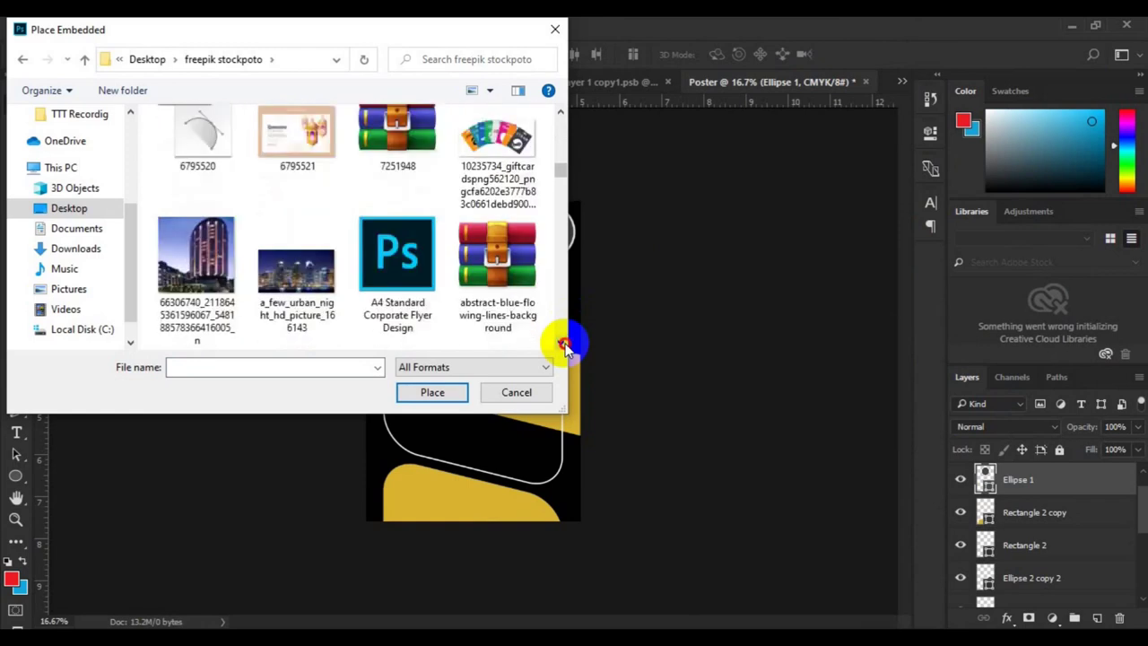
click(561, 341)
click(560, 342)
click(561, 342)
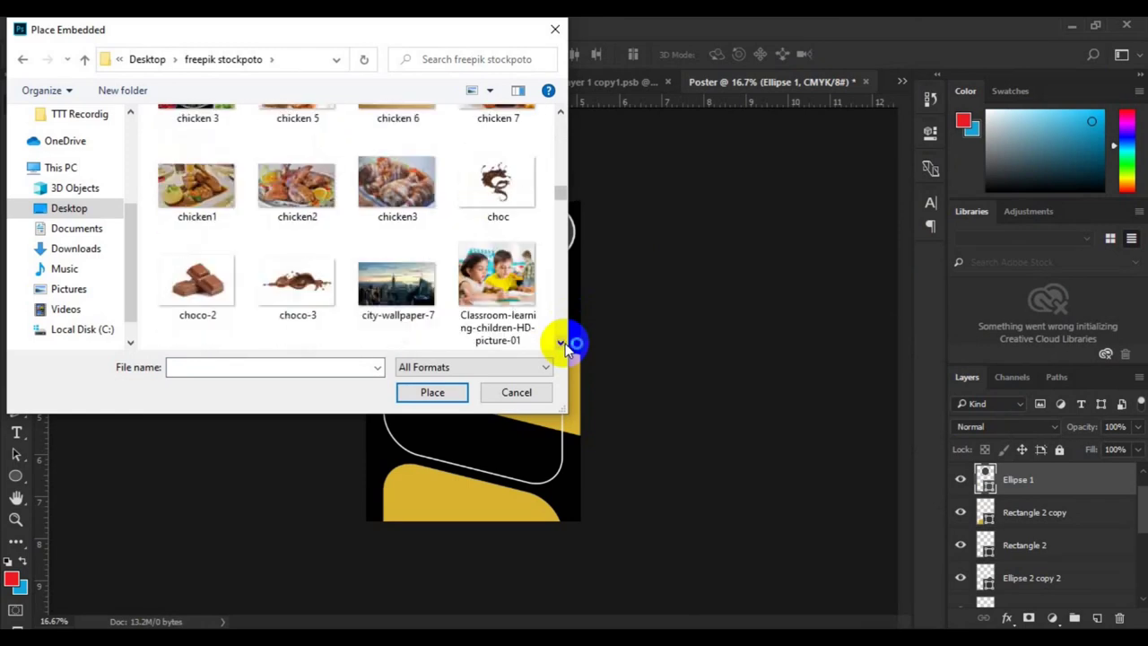
click(560, 342)
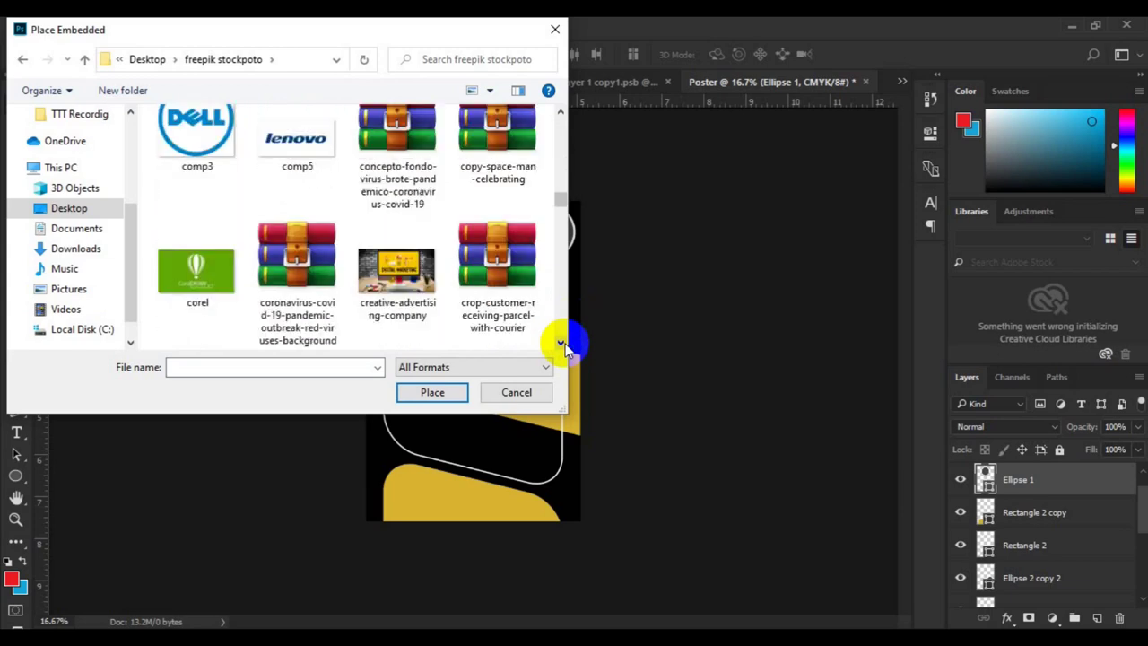
click(560, 342)
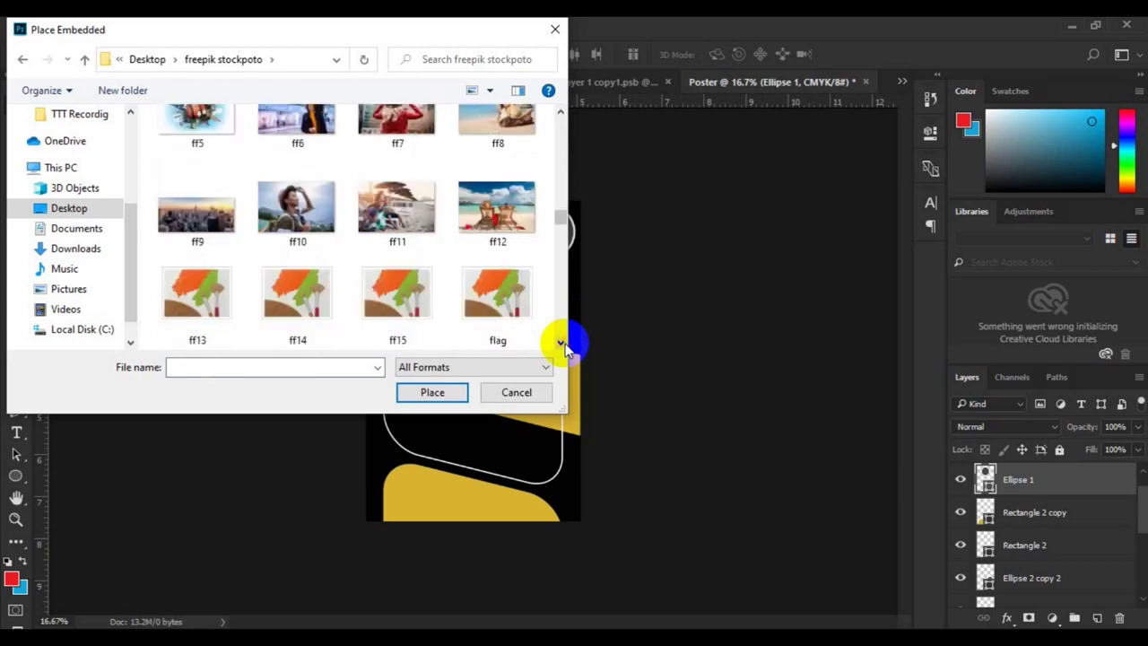
click(560, 342)
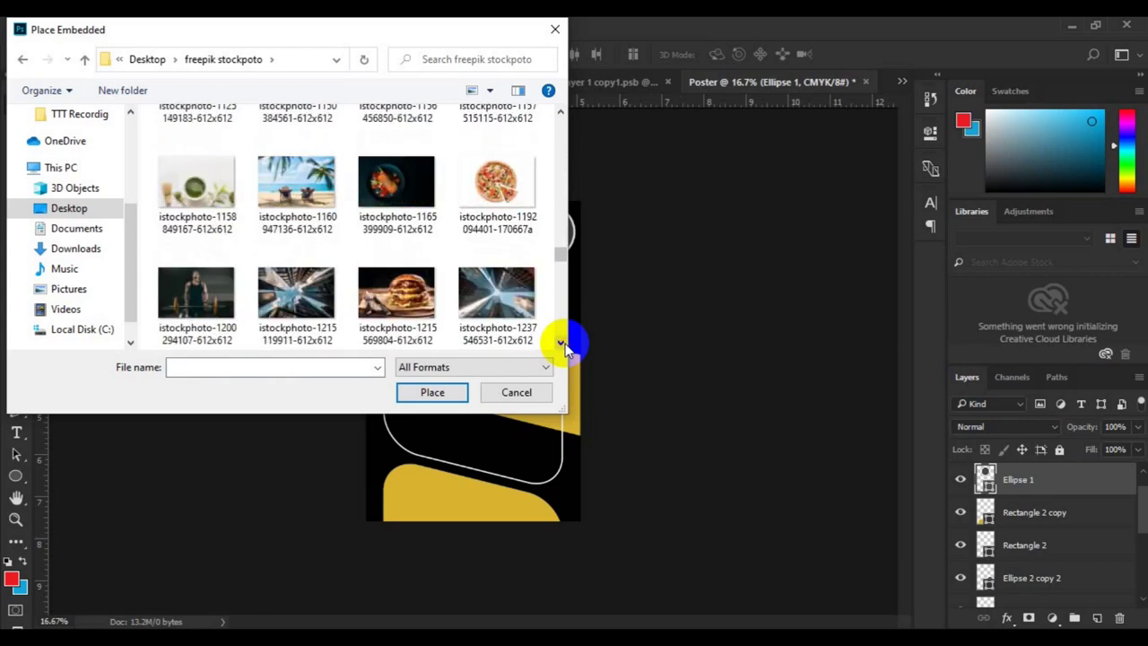
click(422, 301)
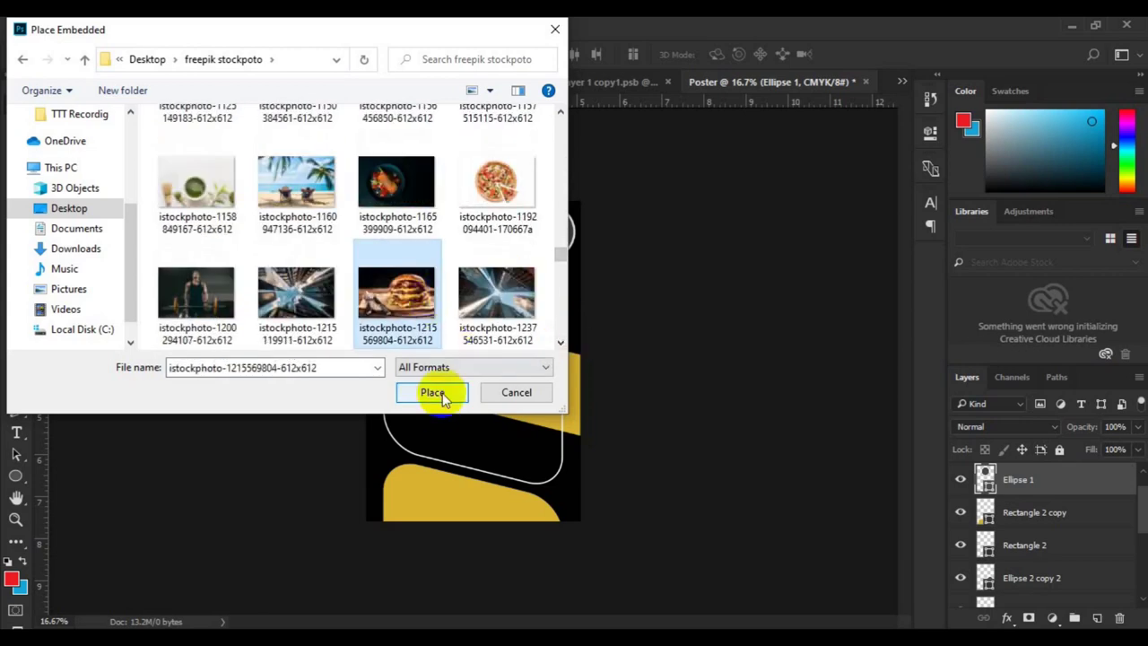
click(432, 392)
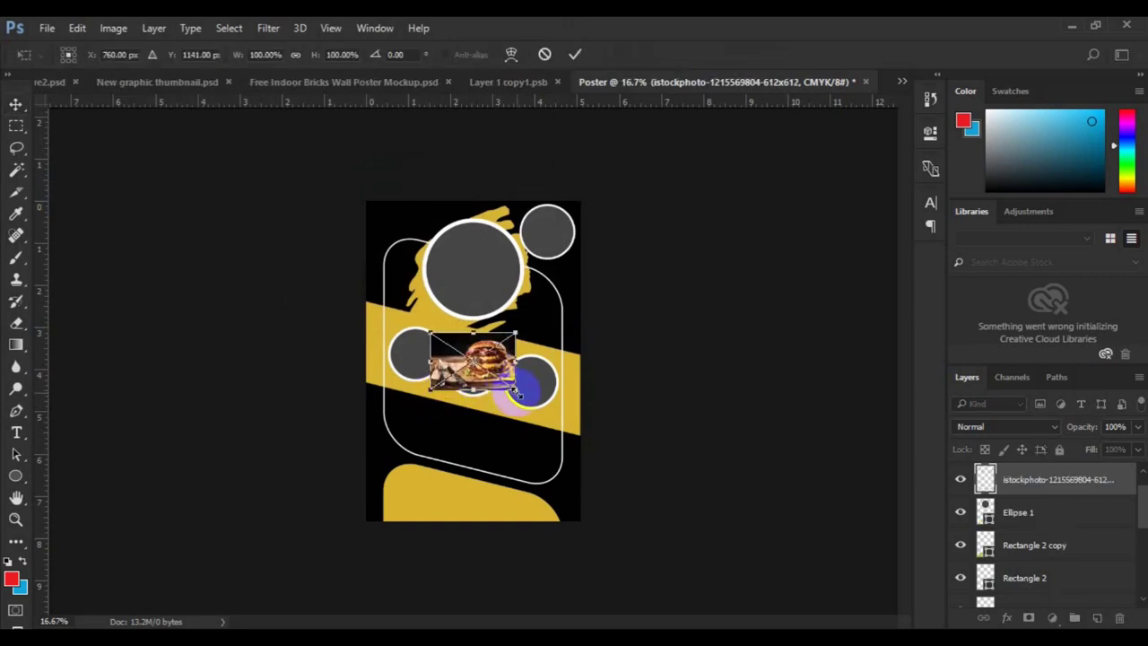
Enlarge the burger to about 173.69% over the top circle and clip it inside.
drag(518, 393, 544, 422)
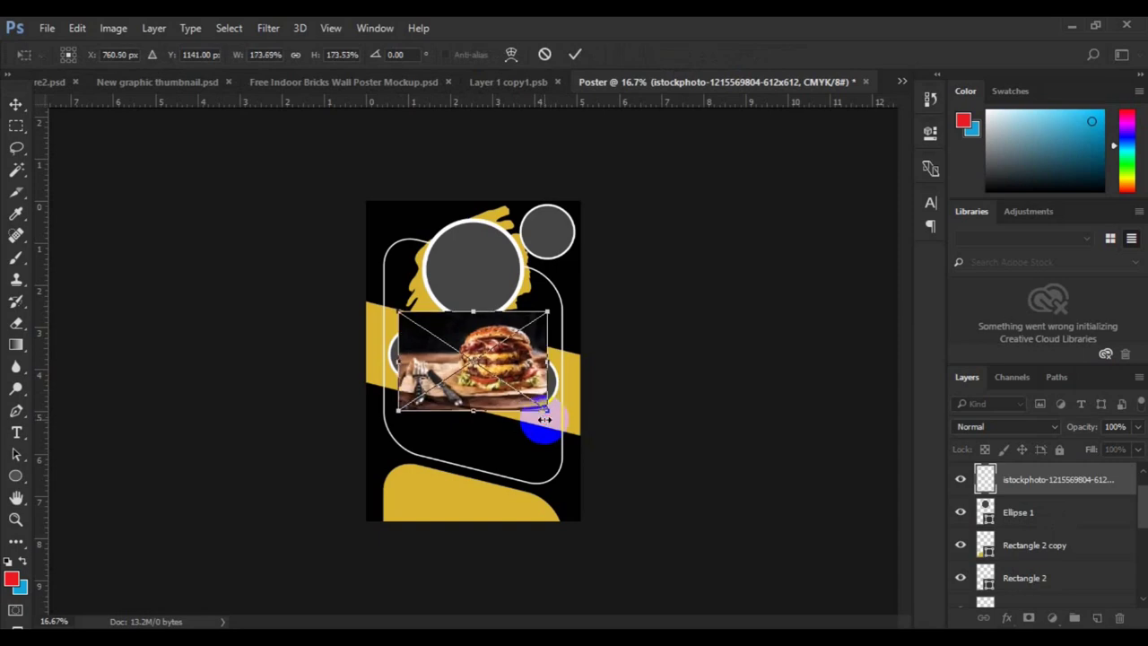
drag(544, 420, 500, 301)
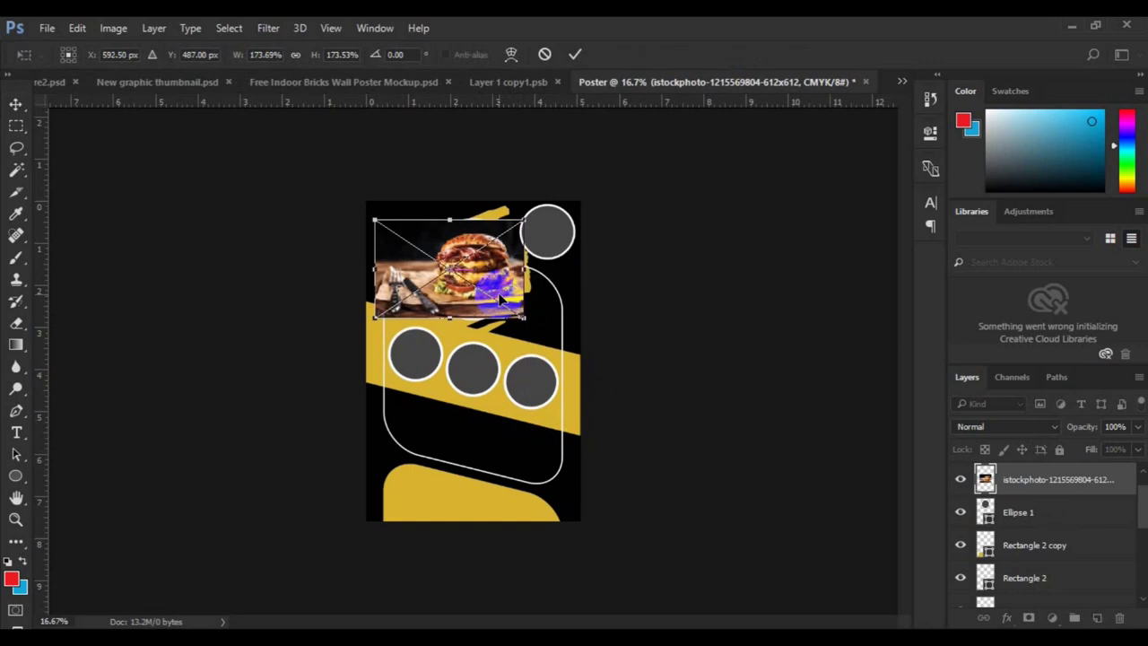
key(Return)
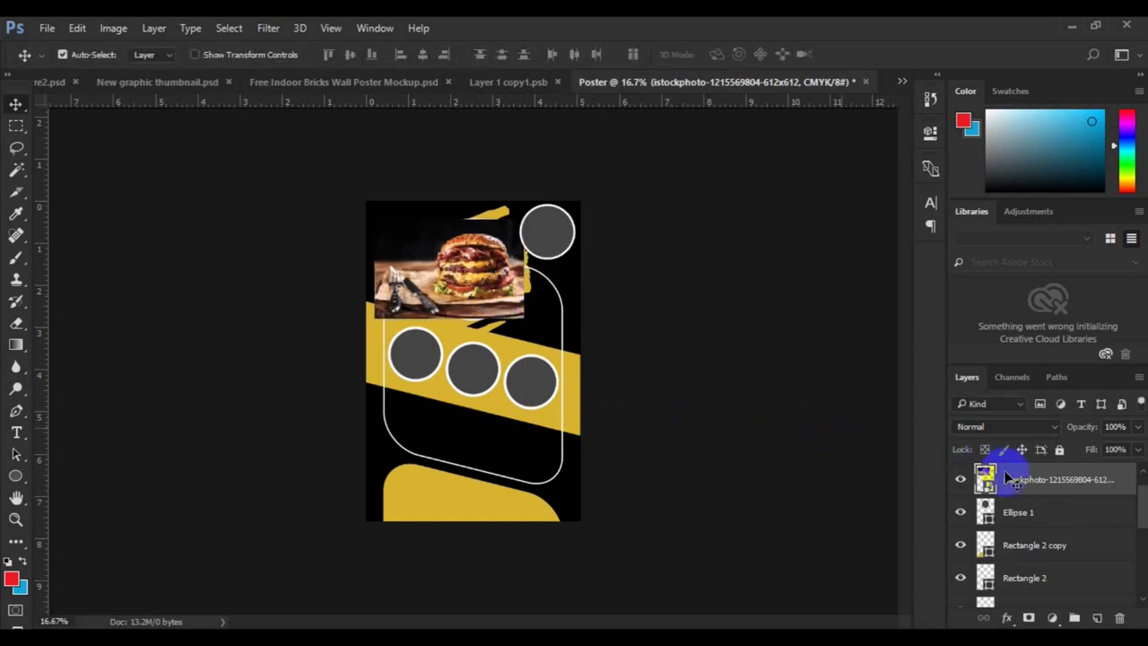
right_click(1016, 484)
click(769, 461)
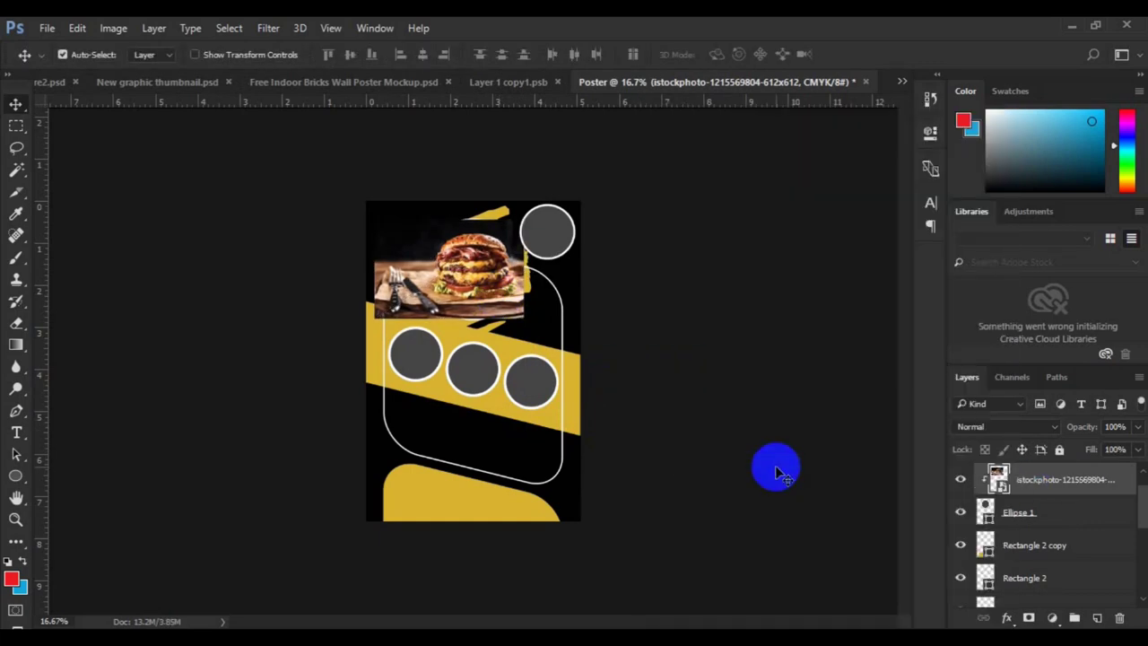
click(408, 371)
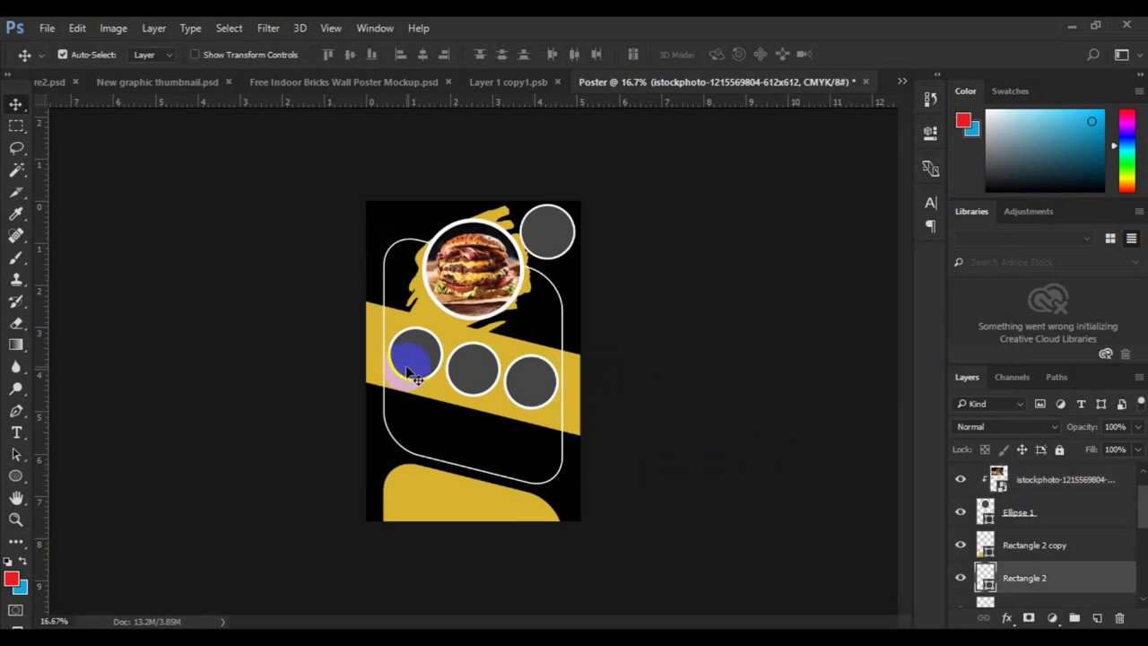
Hide the rounded rectangle outline and place the chicken 7 photo above the left circle layer.
click(963, 579)
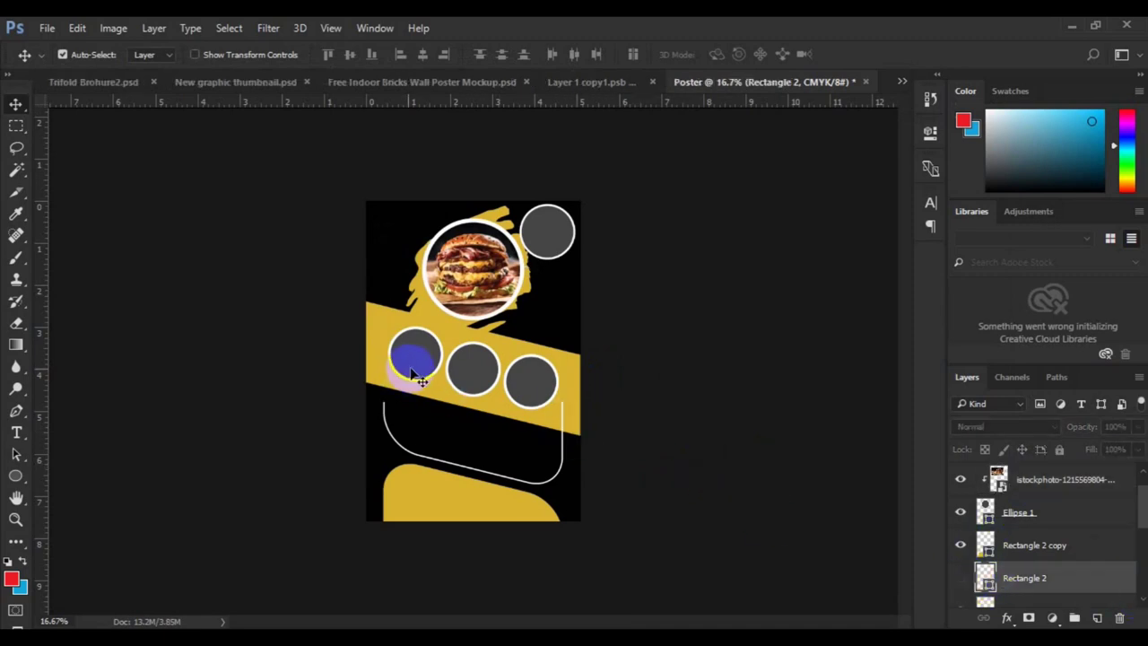
click(410, 359)
click(47, 28)
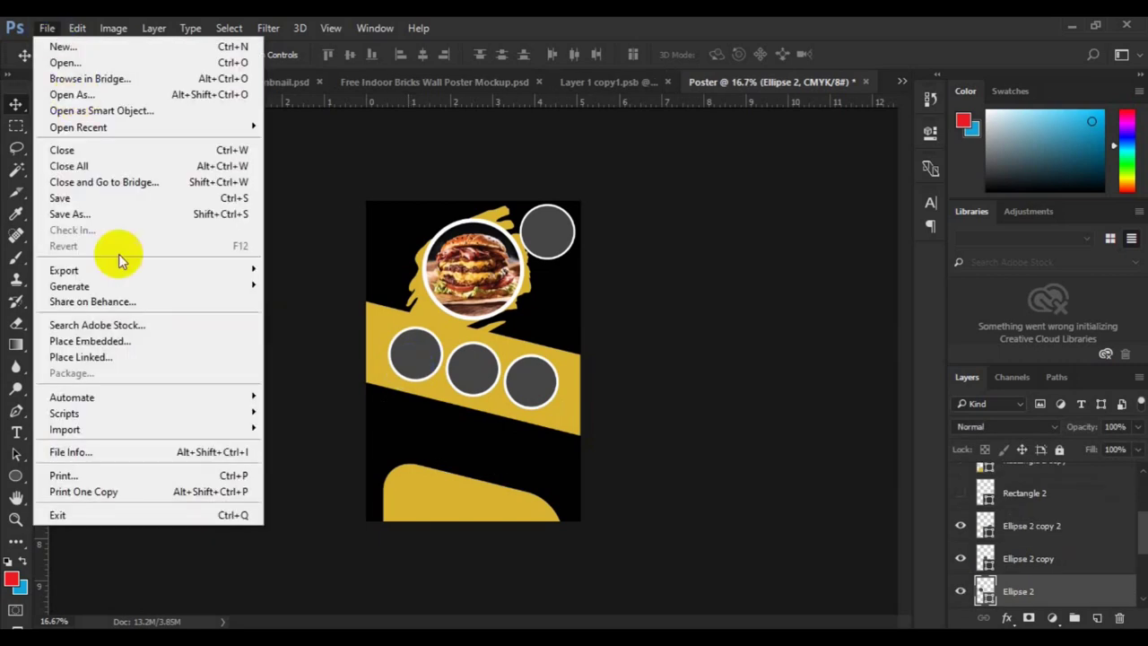
click(136, 344)
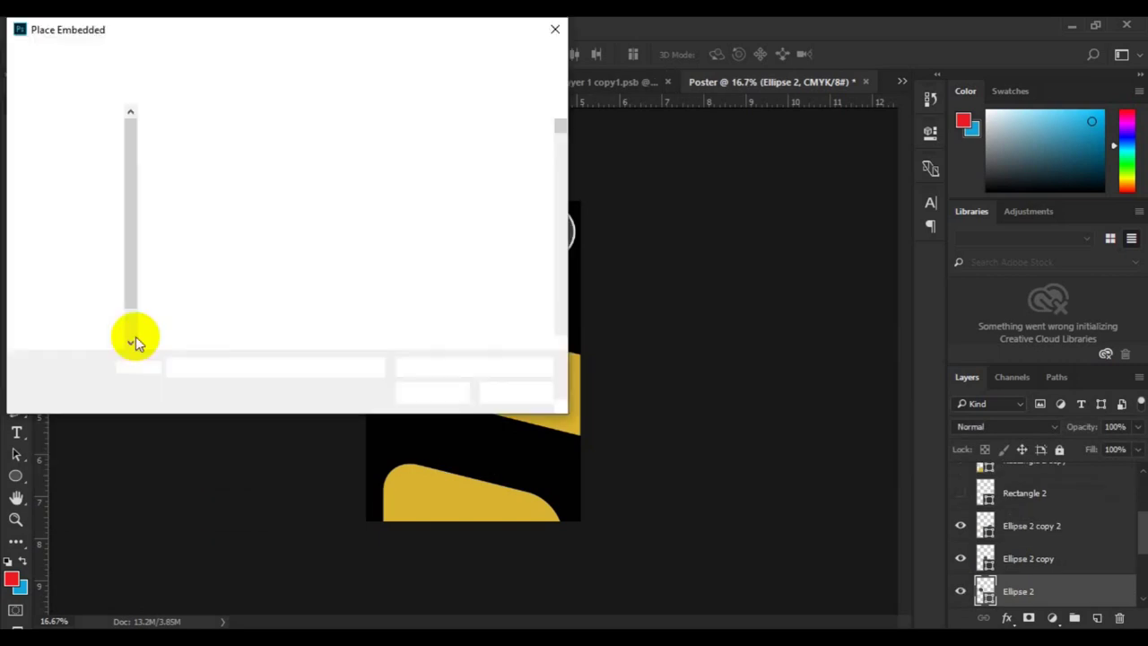
scroll(556, 337, down, 5)
scroll(556, 343, down, 3)
scroll(555, 342, down, 3)
scroll(555, 343, down, 2)
scroll(555, 342, down, 3)
scroll(555, 343, down, 3)
scroll(555, 343, down, 2)
scroll(555, 343, down, 2)
scroll(556, 342, down, 3)
scroll(556, 342, down, 3)
scroll(556, 343, down, 3)
scroll(556, 343, down, 3)
scroll(556, 343, down, 3)
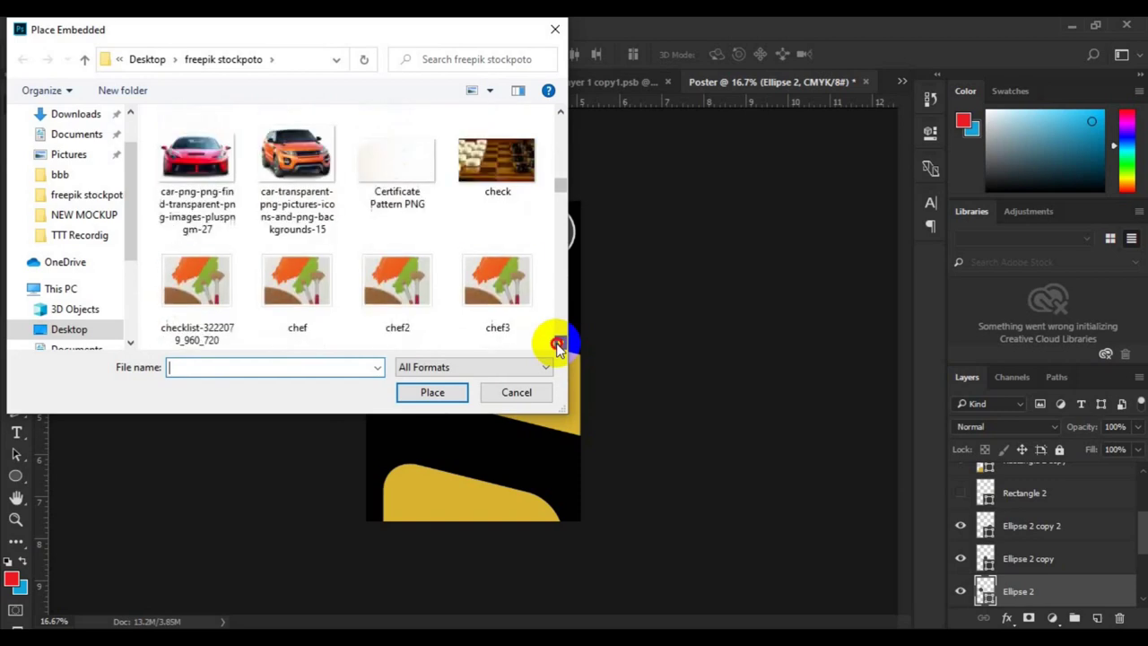
scroll(556, 343, down, 3)
click(529, 339)
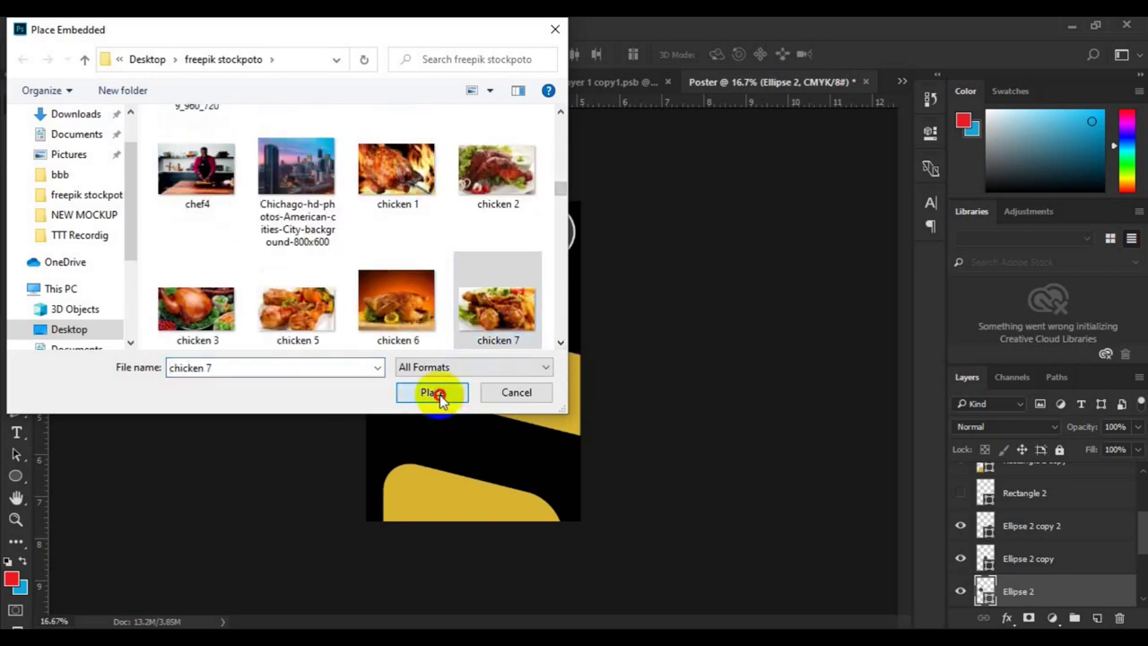
click(434, 392)
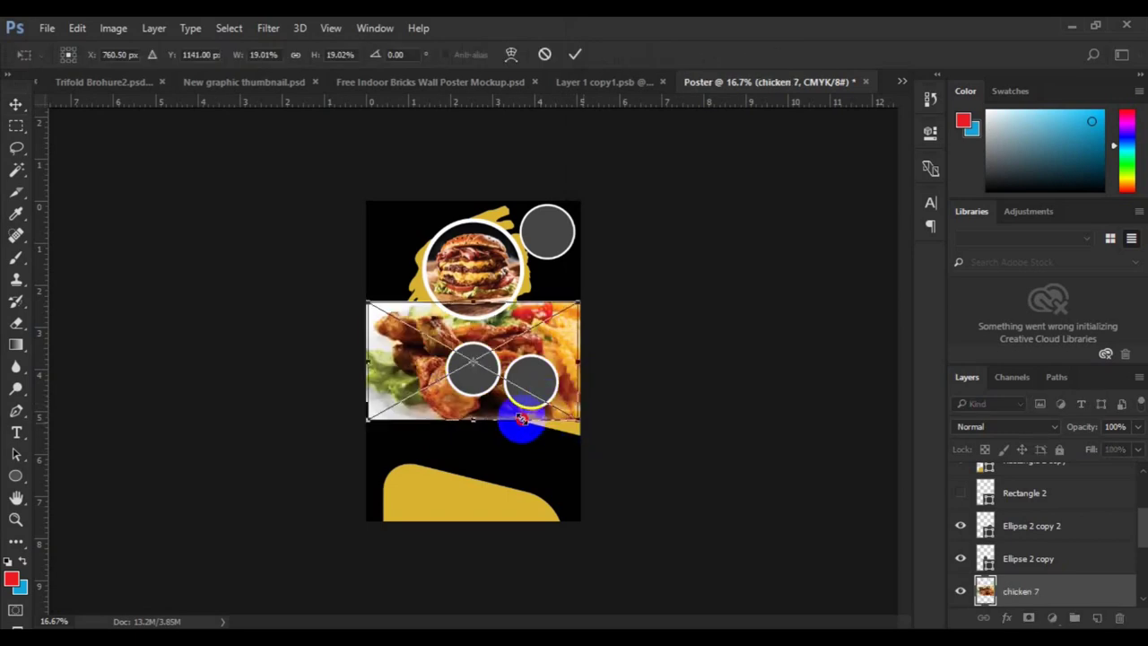
Scale the chicken 7 photo to about 9% and position it over the left small circle.
drag(521, 417, 523, 423)
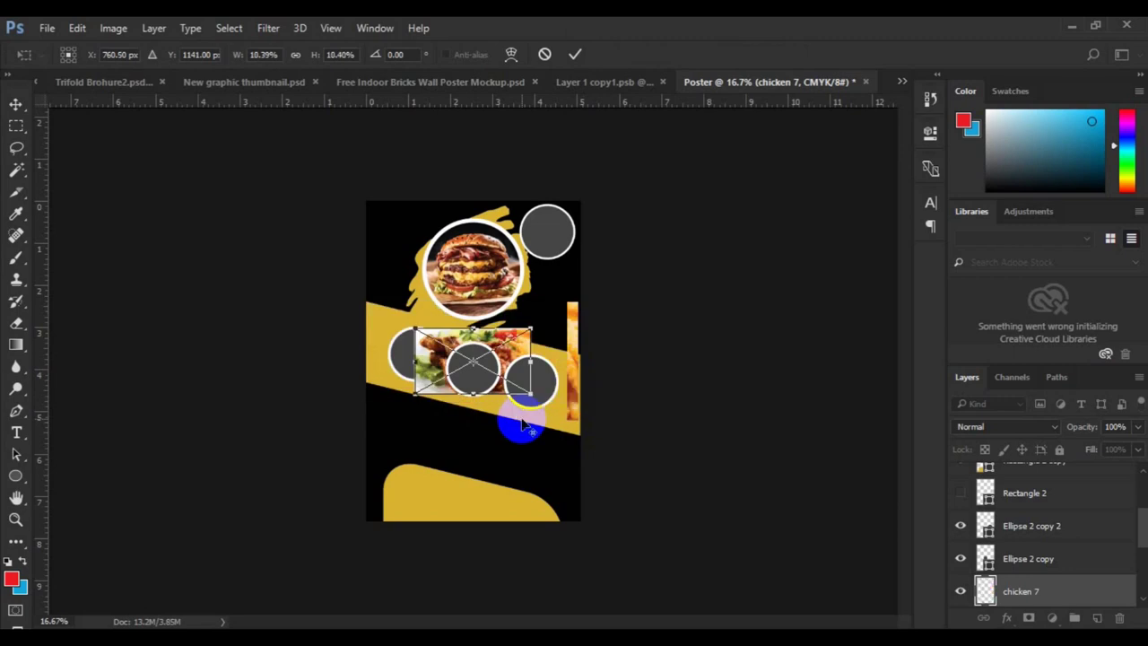
drag(449, 360, 445, 364)
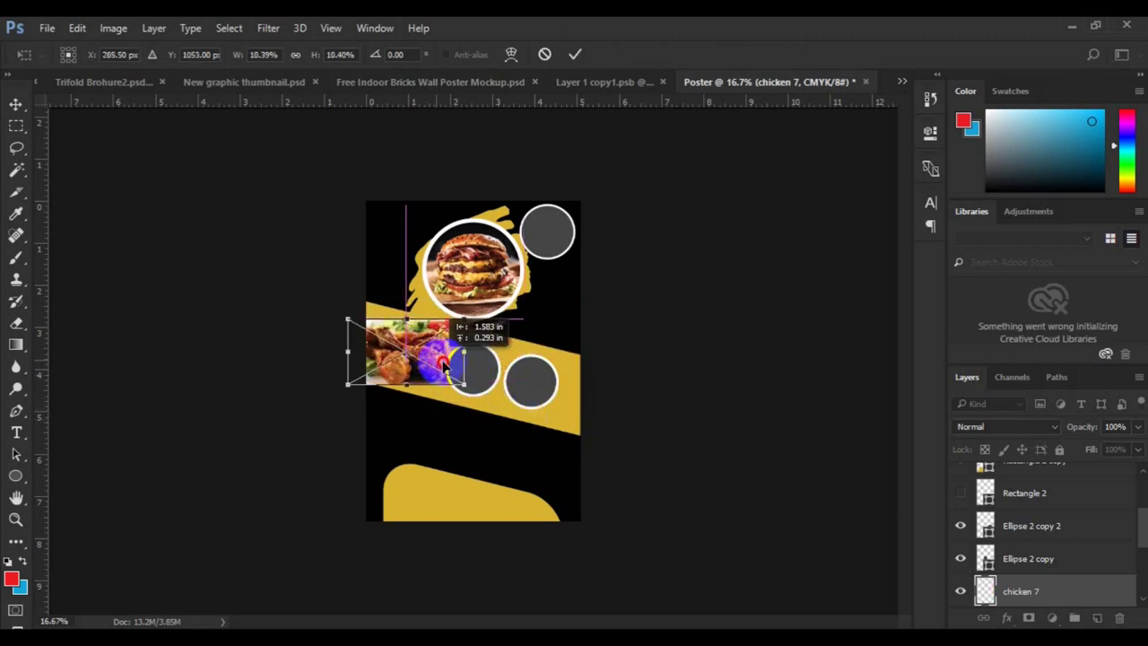
drag(444, 363, 466, 382)
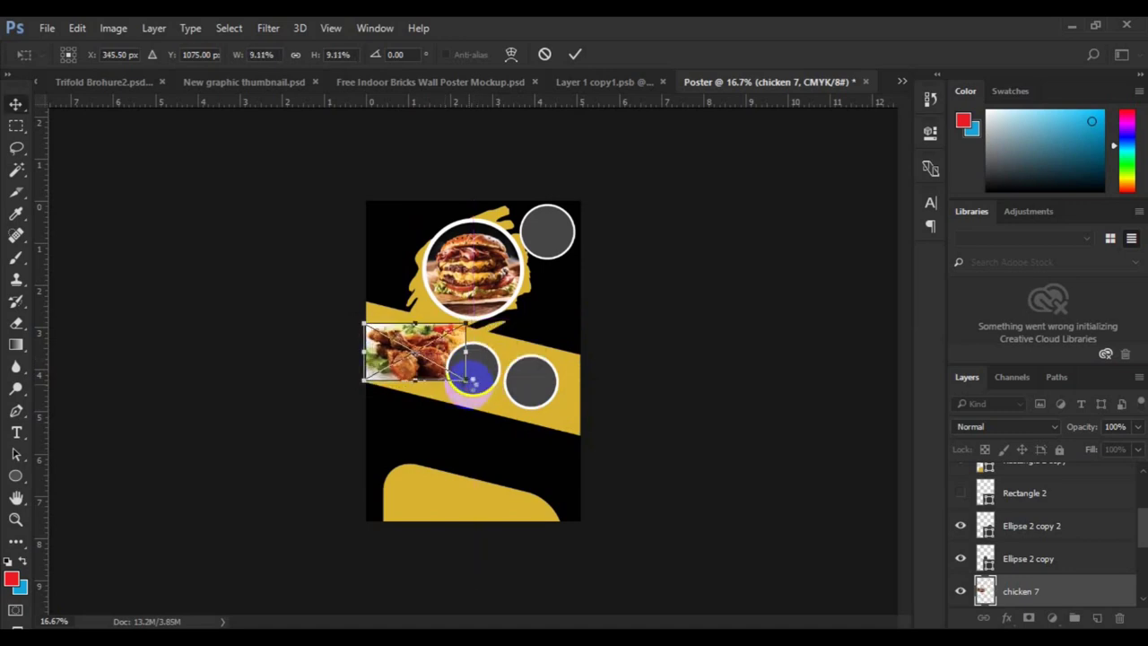
click(986, 594)
Clip chicken 7 into the left circle, then select the middle circle's layer.
right_click(1025, 599)
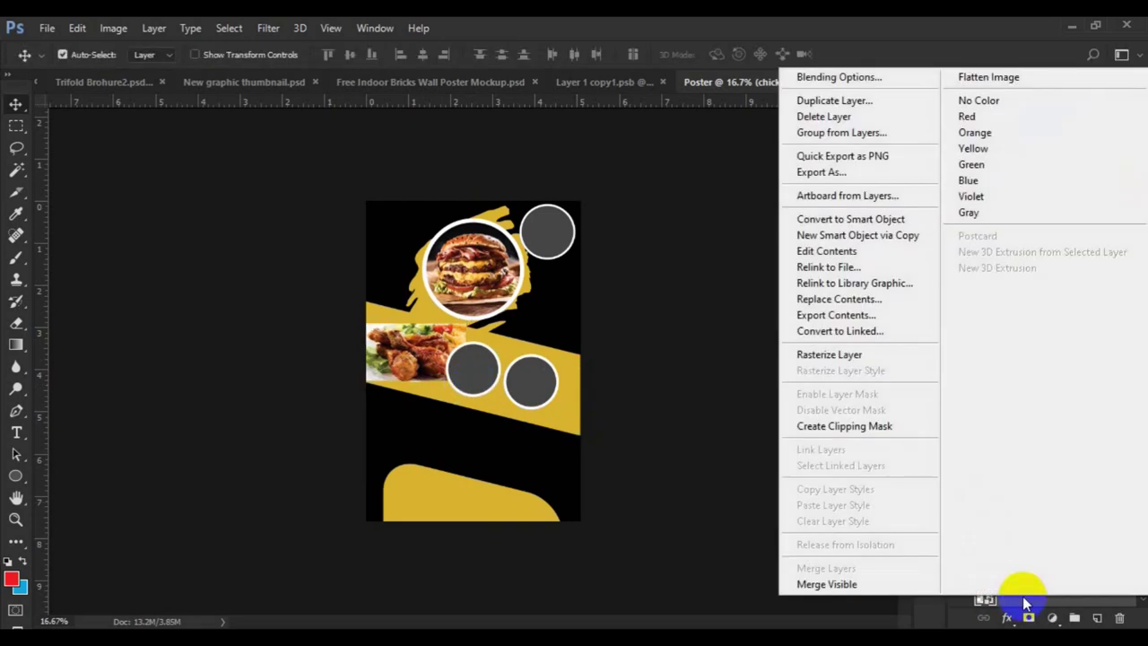
click(861, 427)
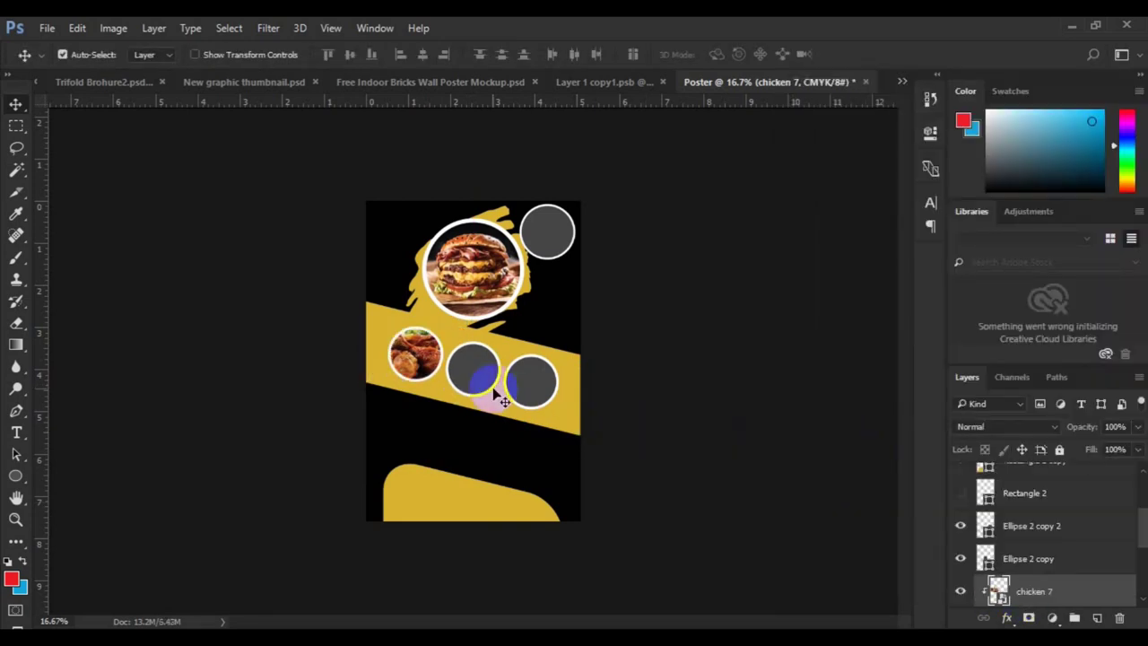
click(472, 368)
click(46, 28)
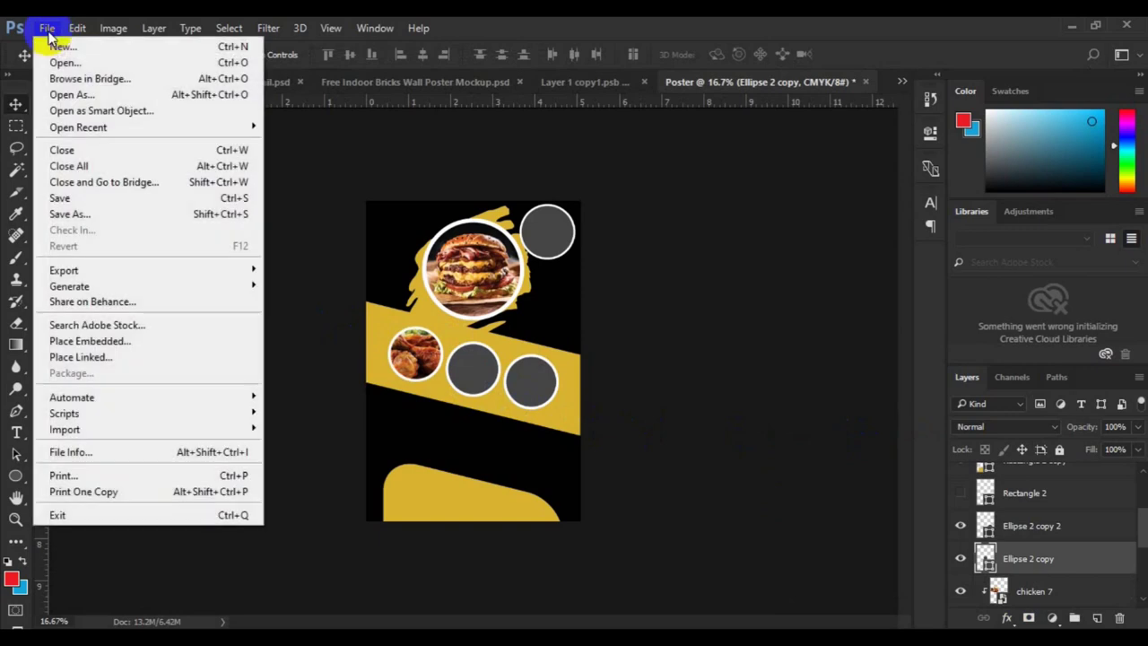
Place chicken 6, shrink it to under half size and clip it into the middle circle.
click(127, 339)
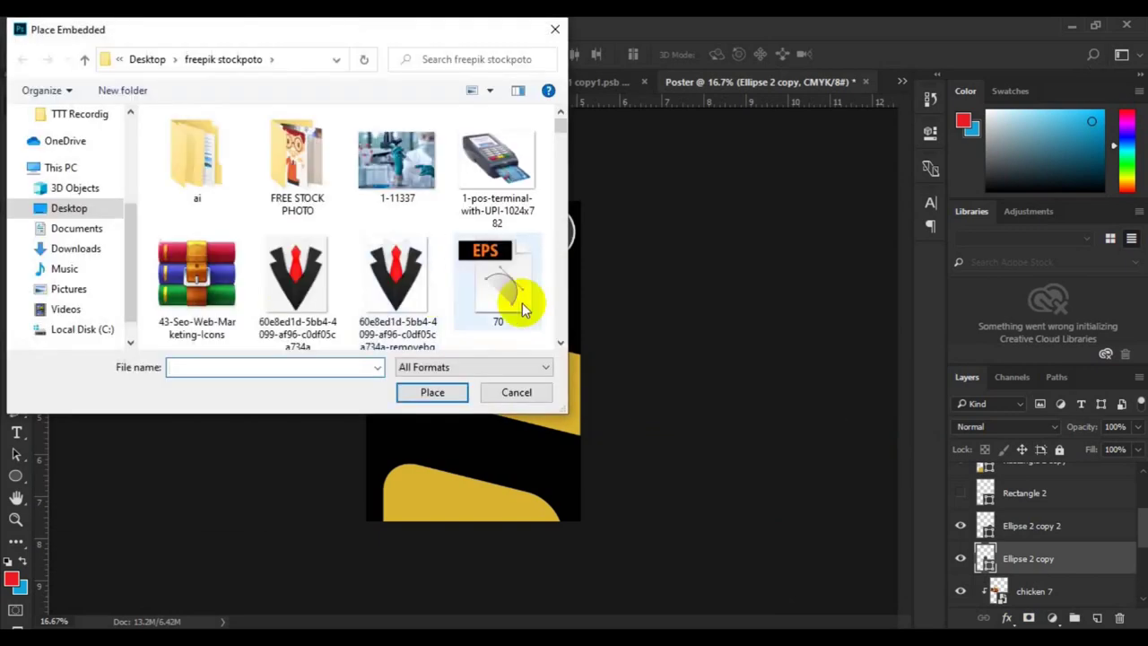
click(559, 343)
drag(559, 346, 560, 345)
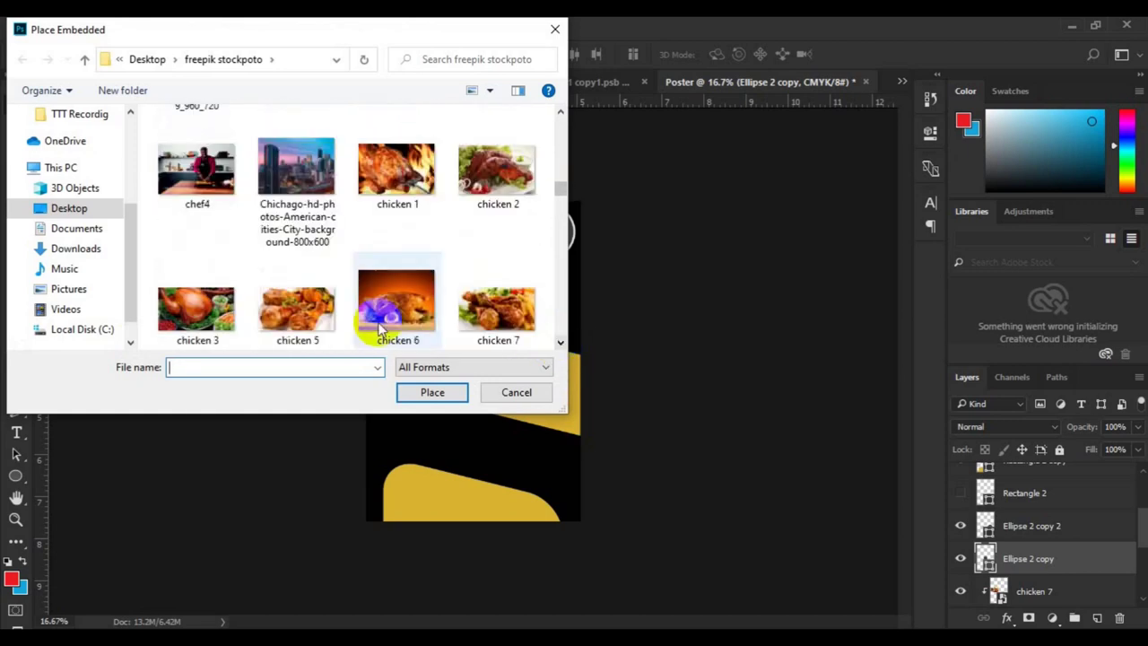
click(381, 318)
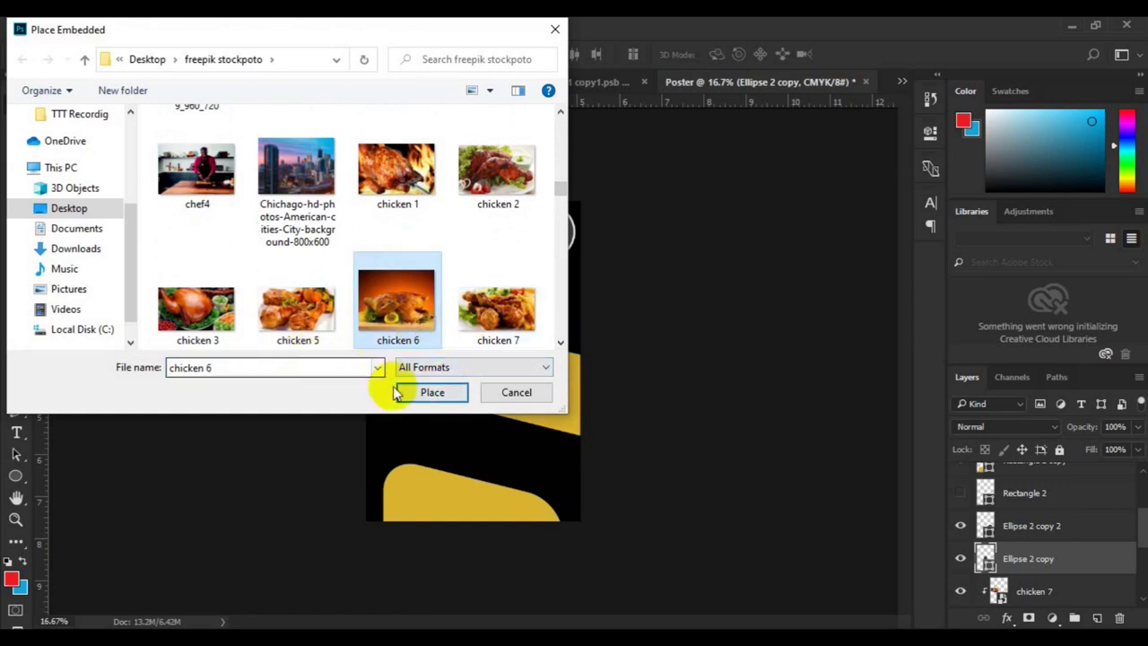
click(399, 392)
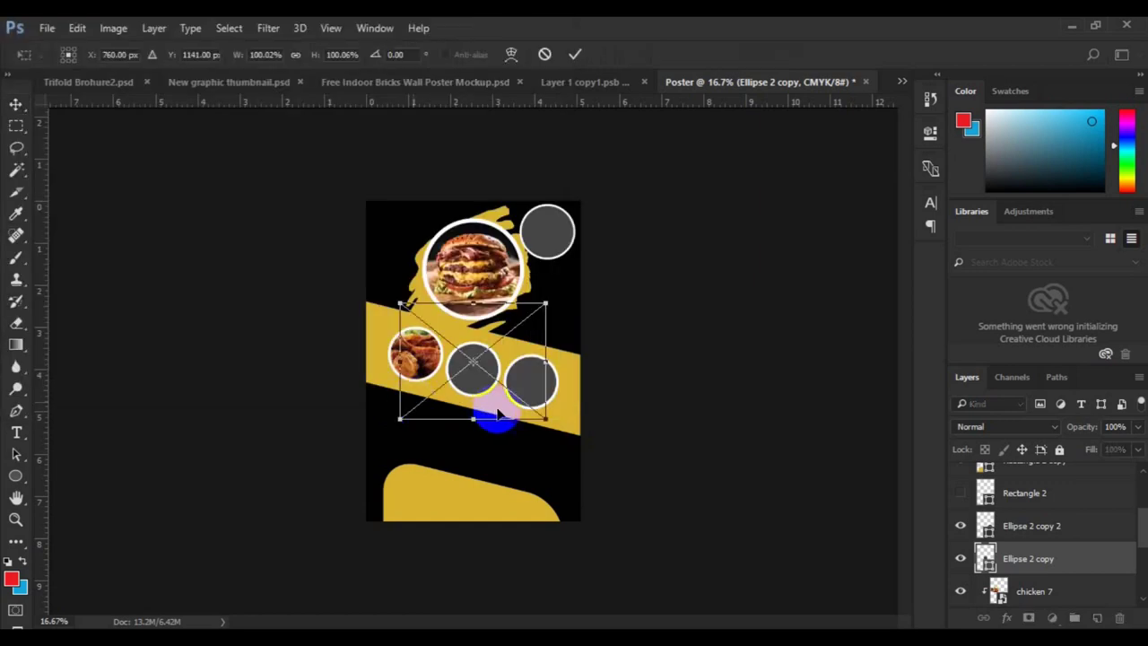
mouse_move(545, 419)
mouse_down()
mouse_move(498, 401)
mouse_move(505, 408)
mouse_up()
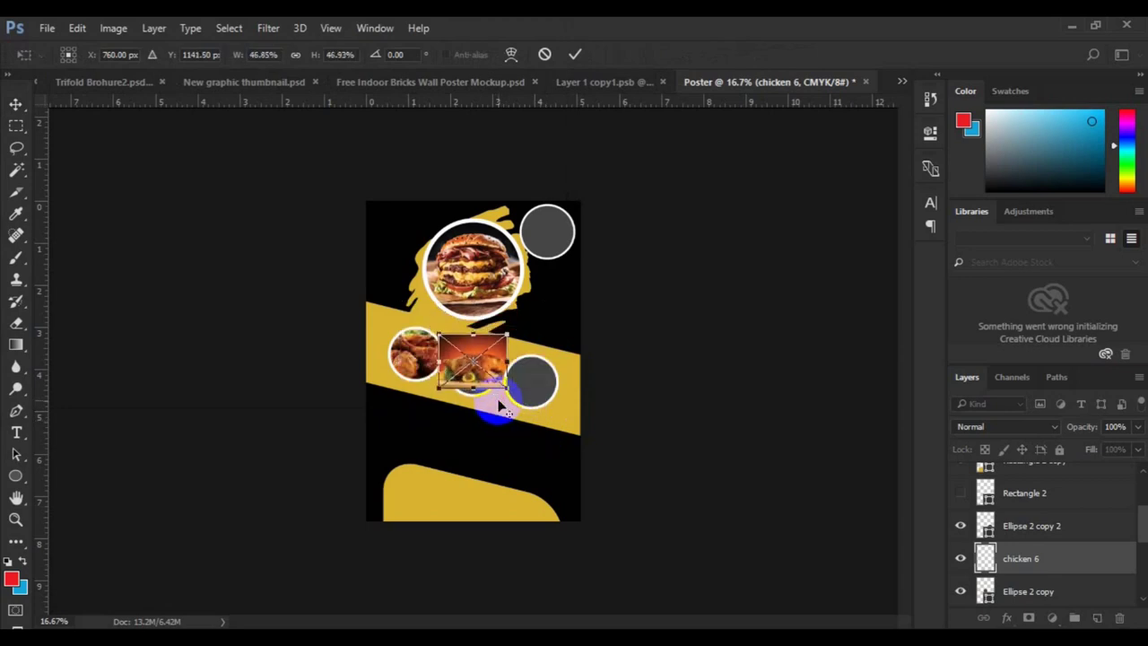
key(Return)
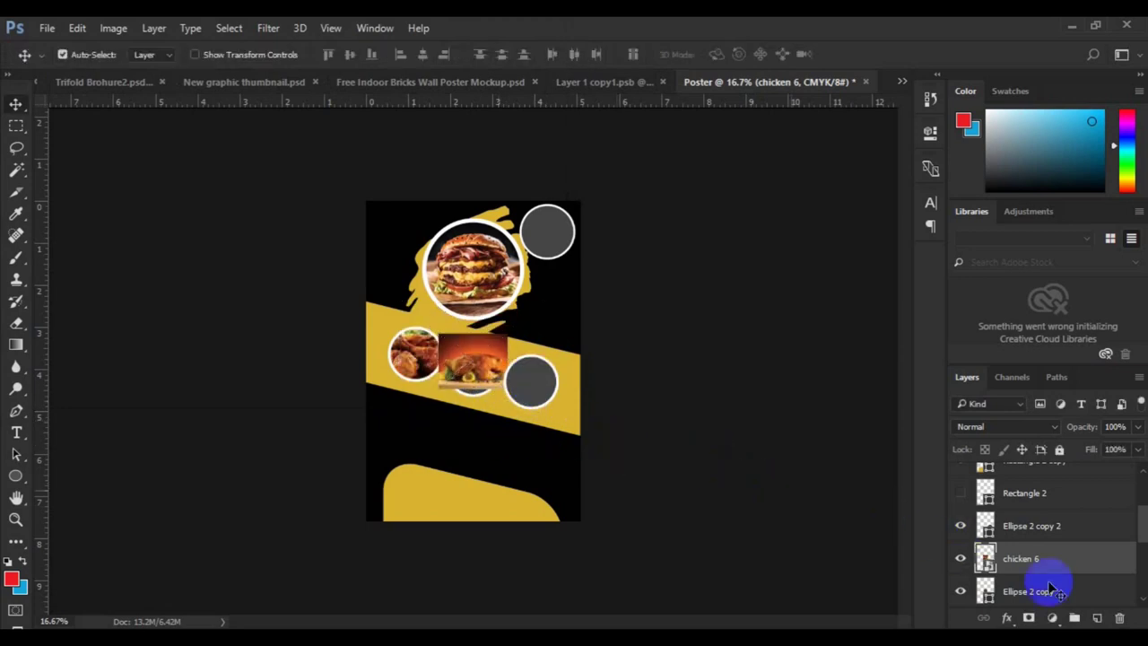
right_click(1052, 567)
click(850, 392)
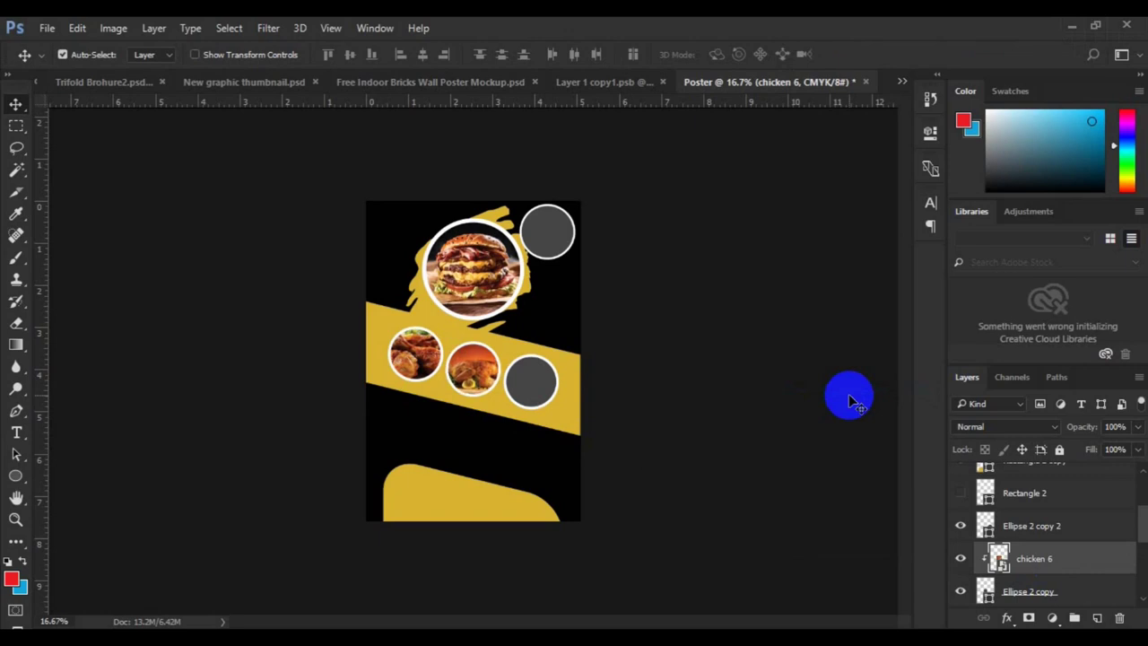
Place the chicken 5 photo as an embedded image above the right circle's layer.
click(531, 381)
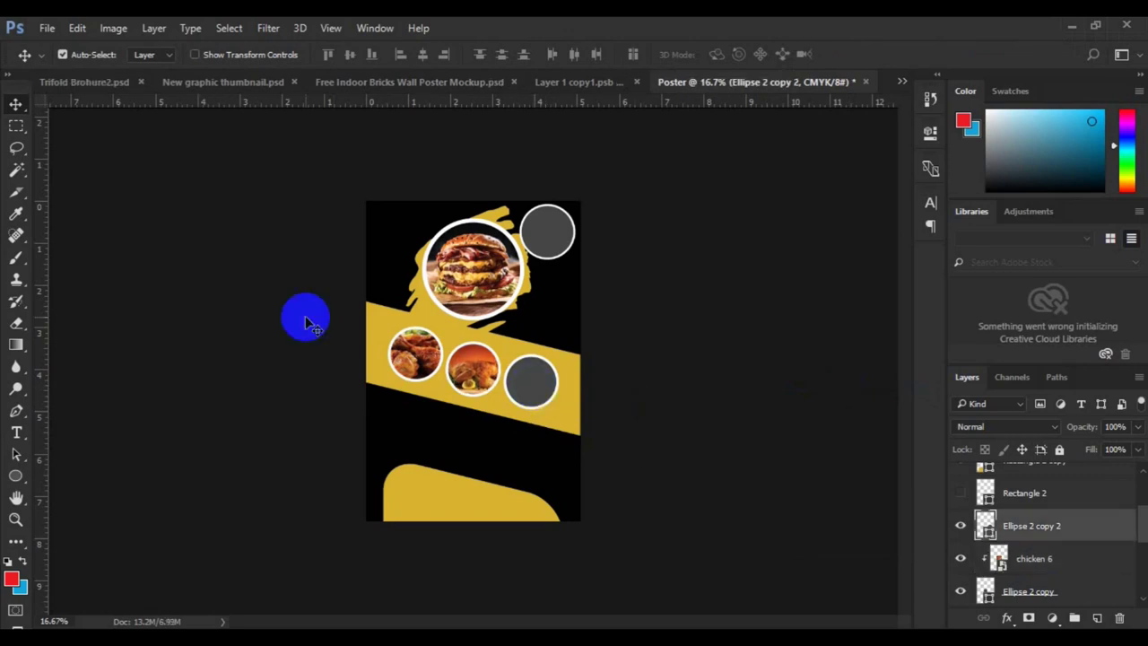
click(46, 28)
click(132, 345)
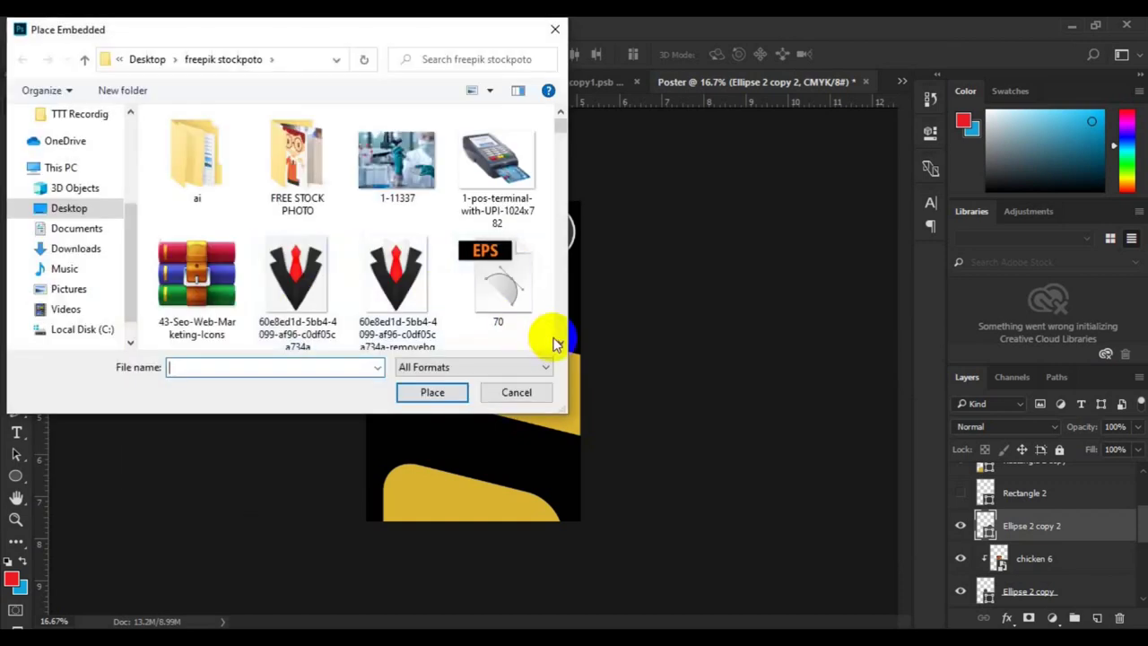
click(561, 344)
drag(561, 344, 561, 345)
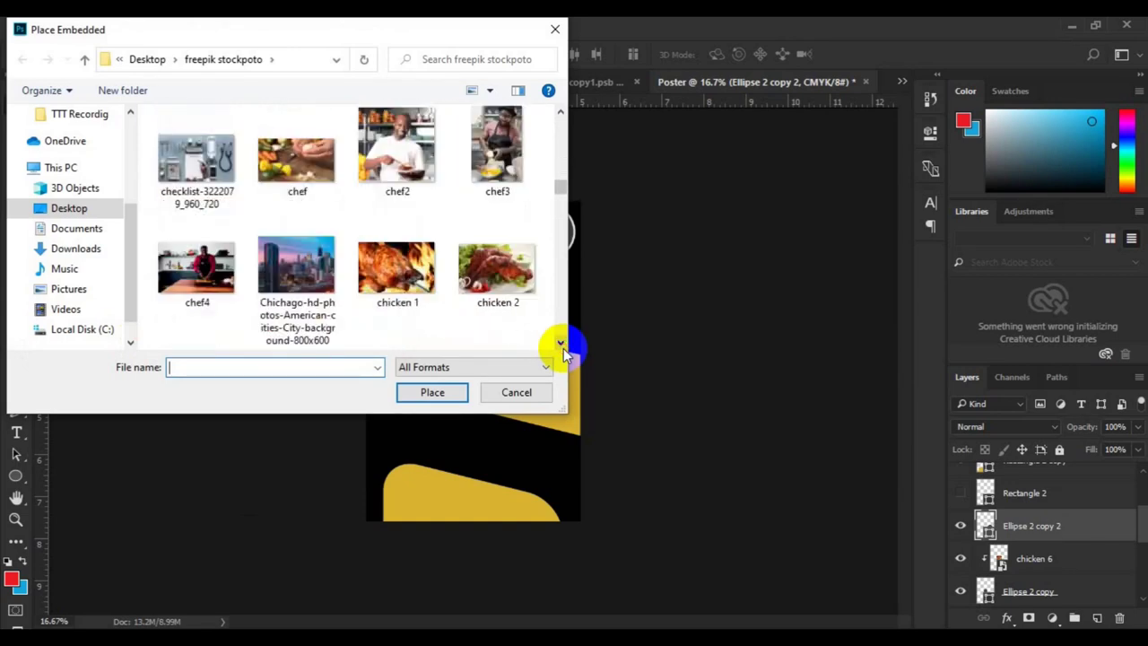
click(297, 309)
click(430, 393)
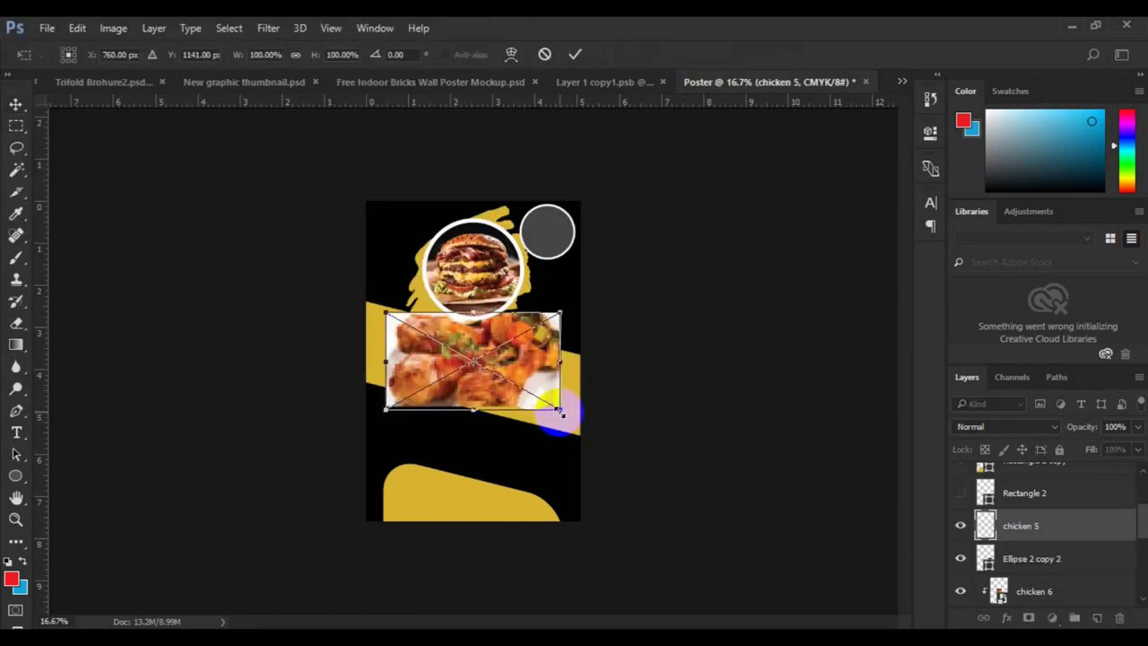
Scale chicken 5 to about 58%, move it over the right circle and clip it there.
drag(558, 411, 555, 408)
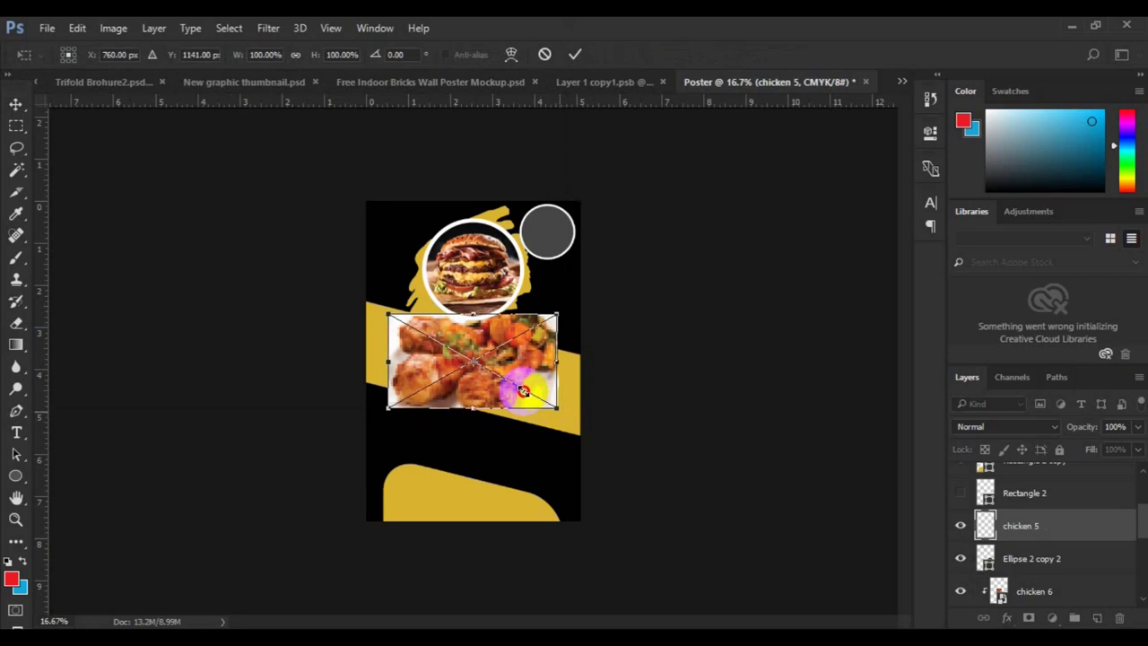
drag(524, 391, 524, 390)
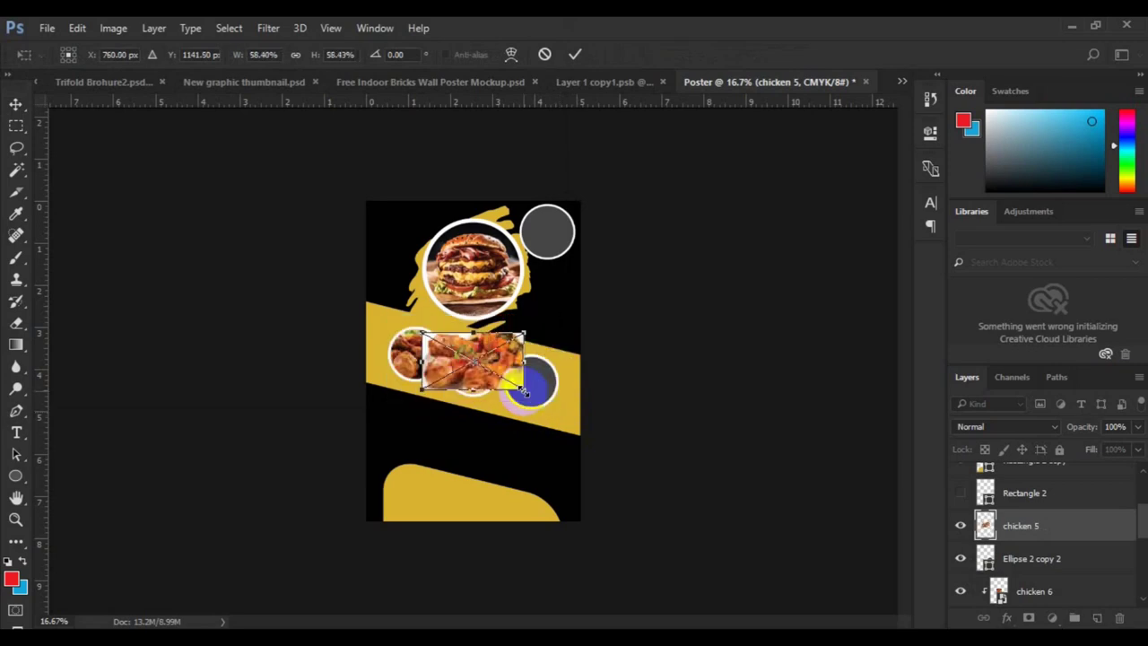
drag(517, 381, 572, 394)
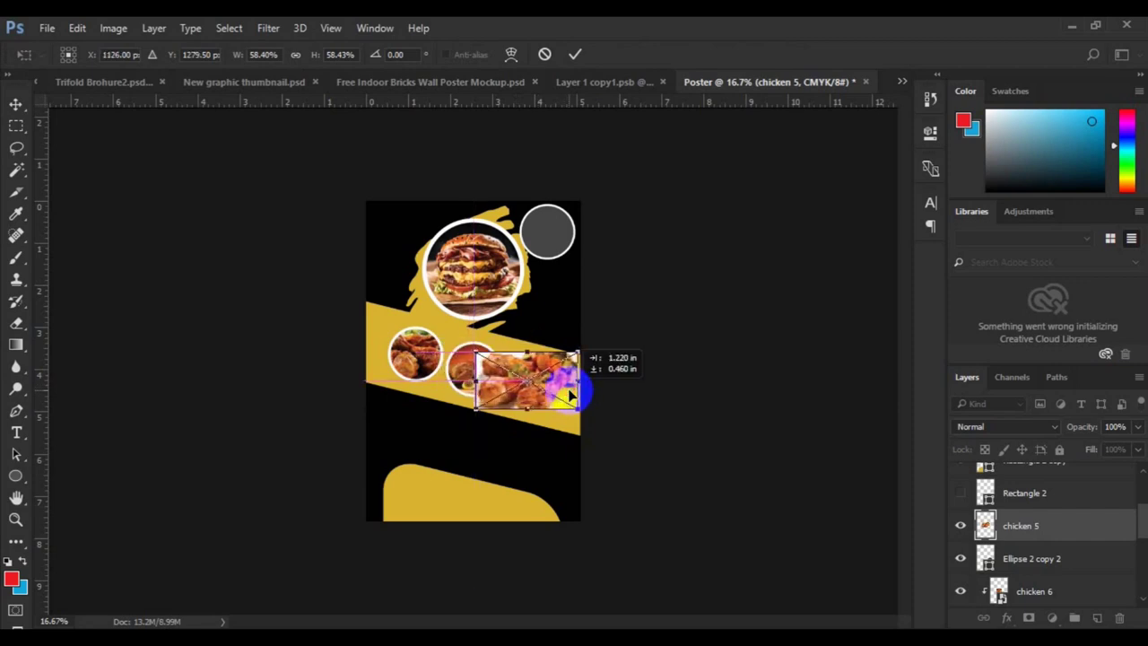
key(Return)
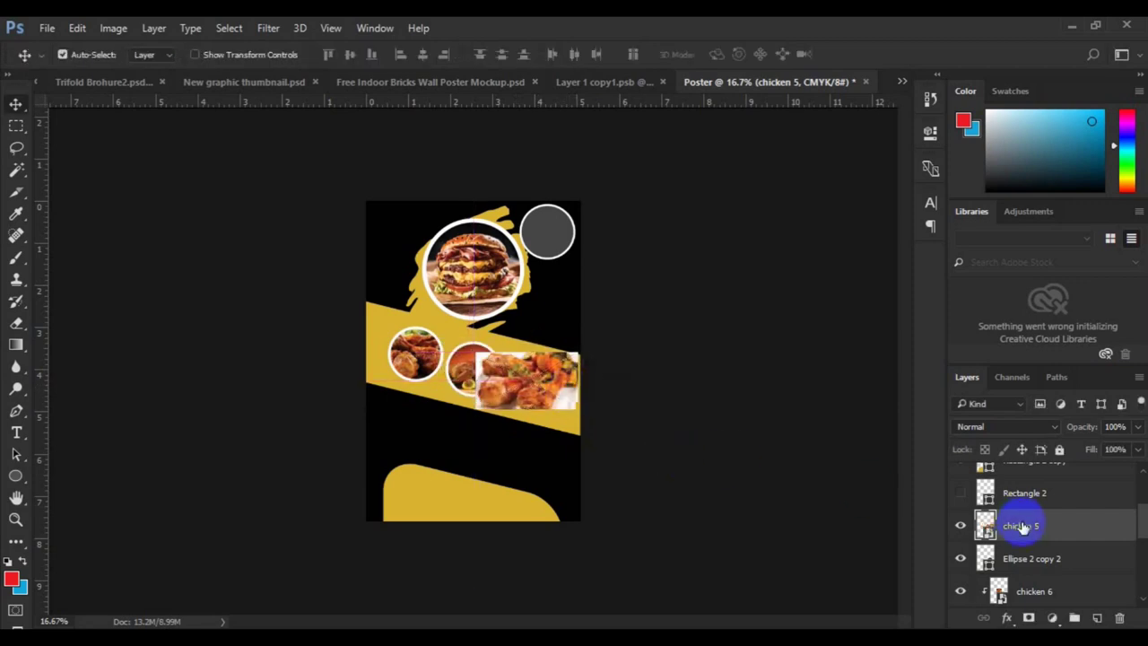
right_click(1023, 526)
click(764, 470)
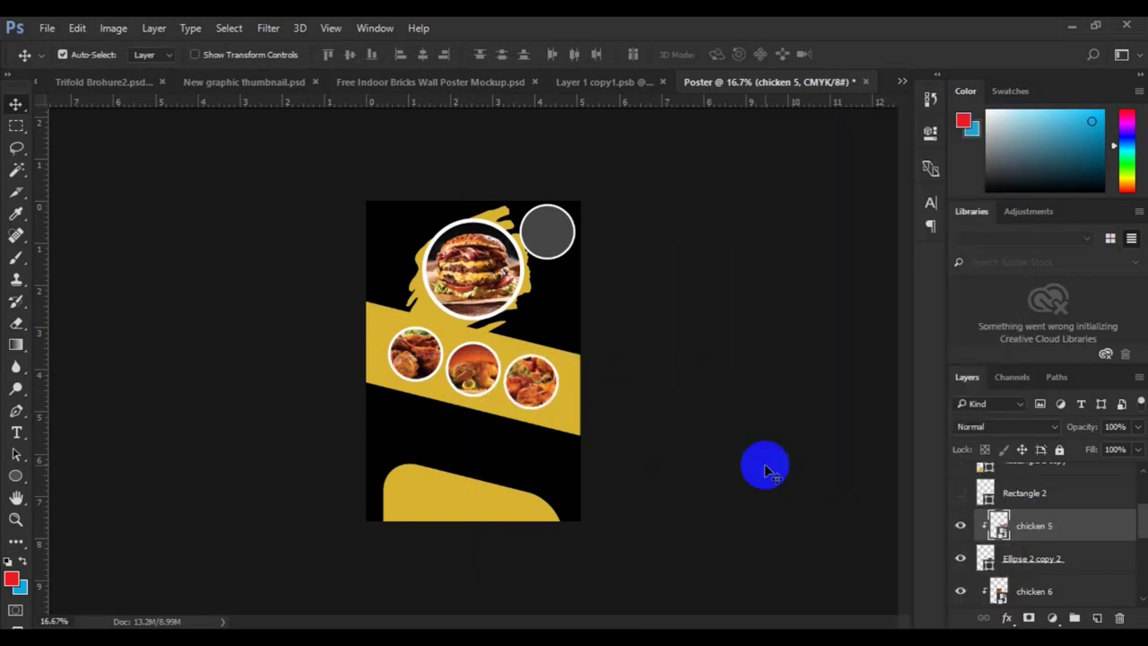
Group chicken 5, chicken 6 and chicken 7 each with its own circle layer.
shift+click(1047, 563)
key(ctrl+g)
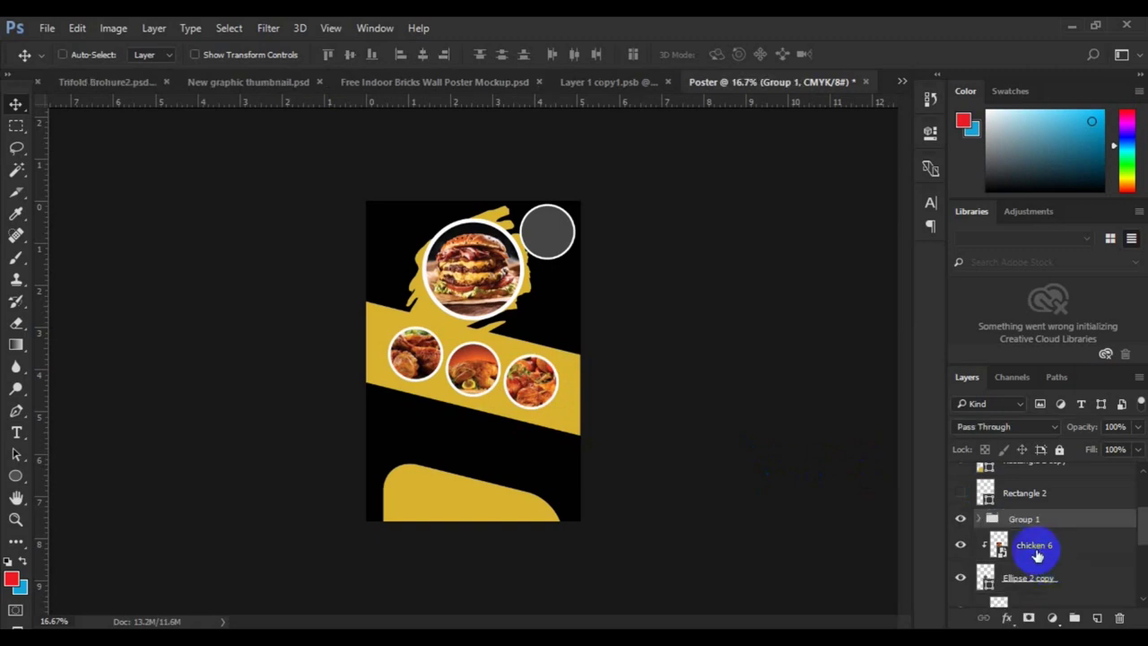
click(1035, 551)
shift+click(1033, 579)
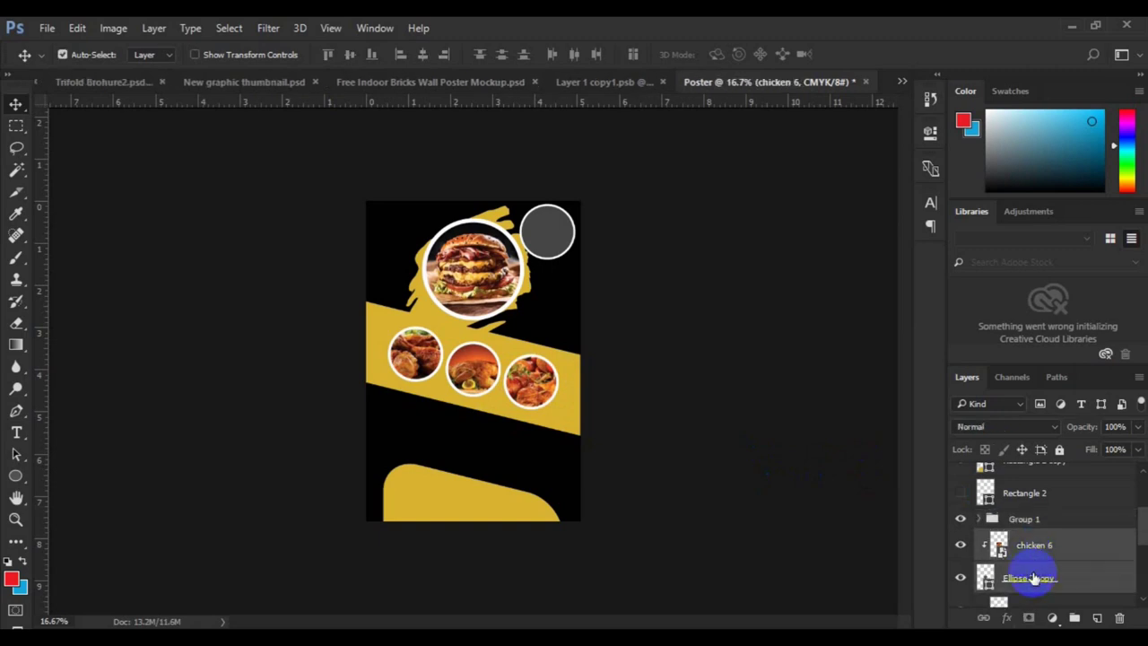
key(ctrl+g)
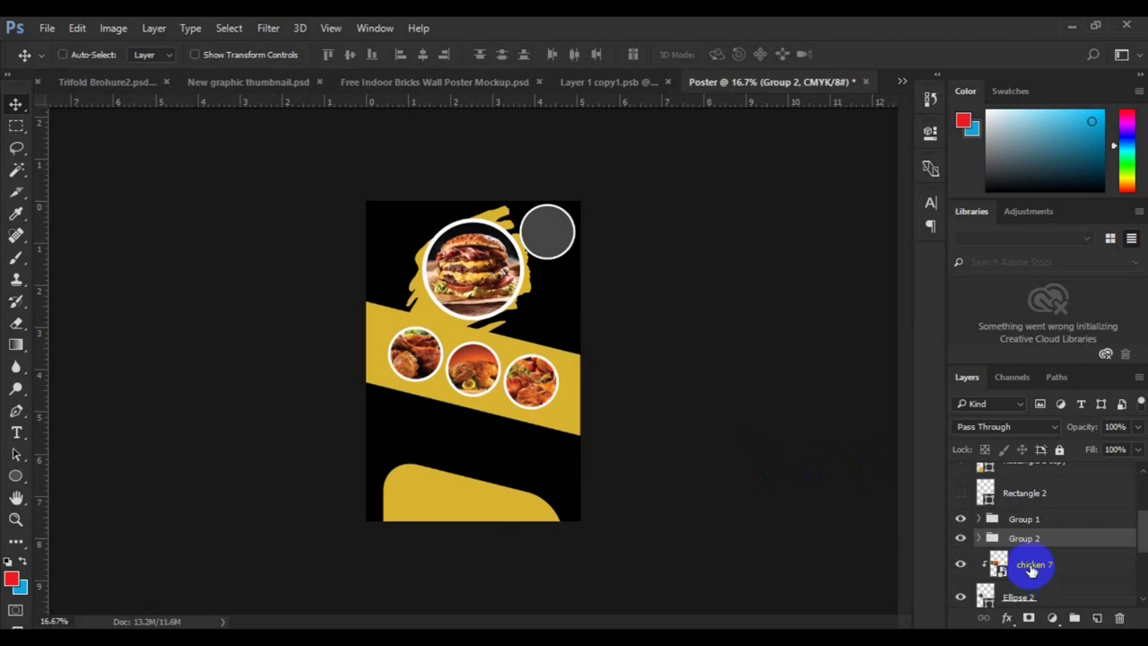
click(1034, 566)
shift+click(1031, 592)
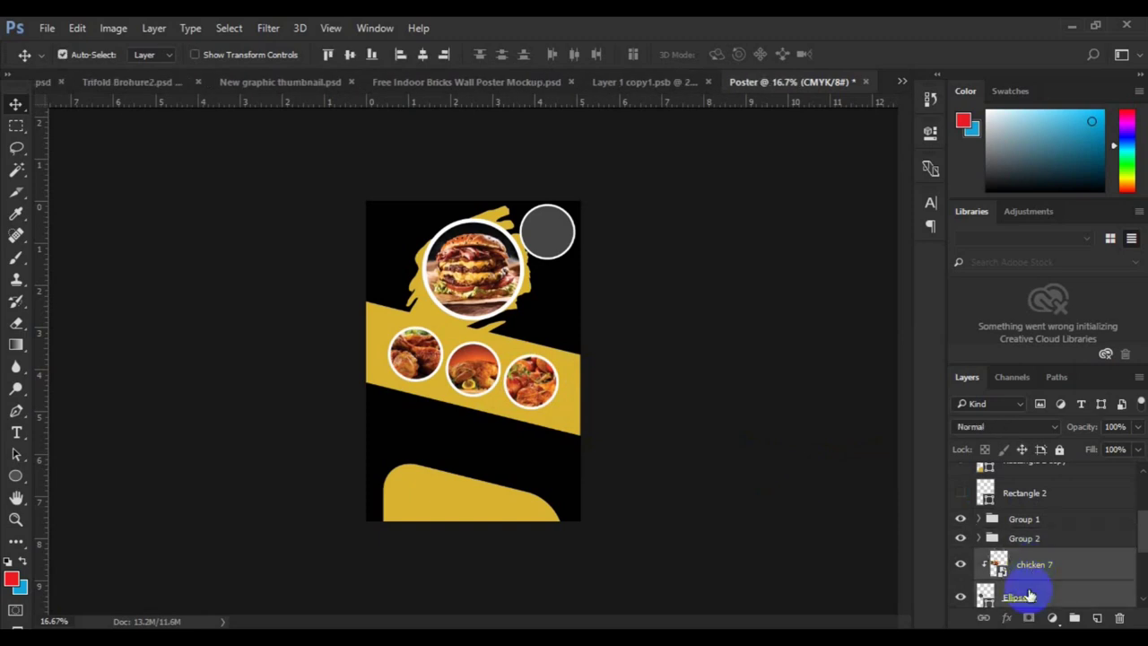
key(ctrl+g)
Give Group 1 a Normal dark red drop shadow: 90°, 11 px distance, 11% spread, 11 px size.
click(961, 492)
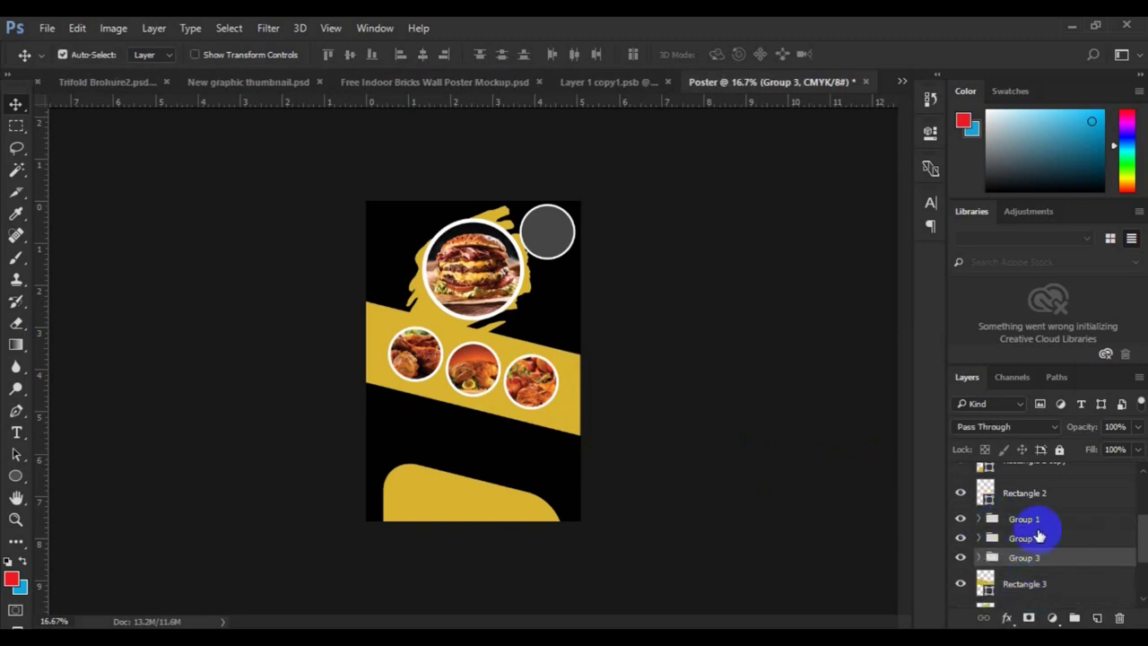
click(1040, 522)
right_click(1043, 528)
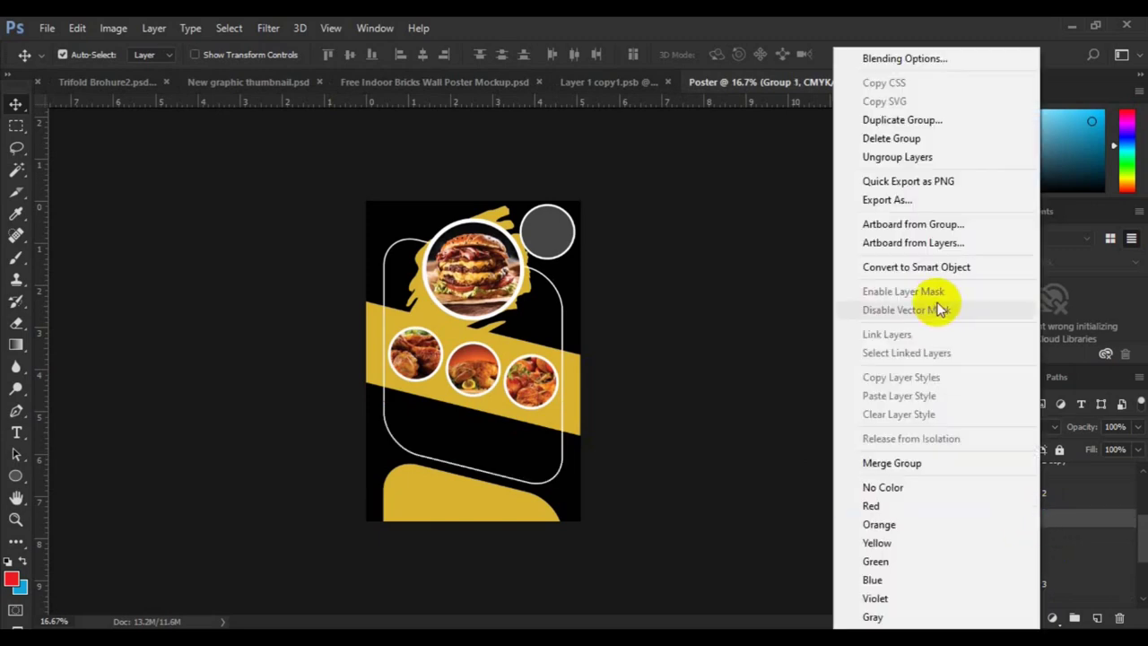
click(913, 61)
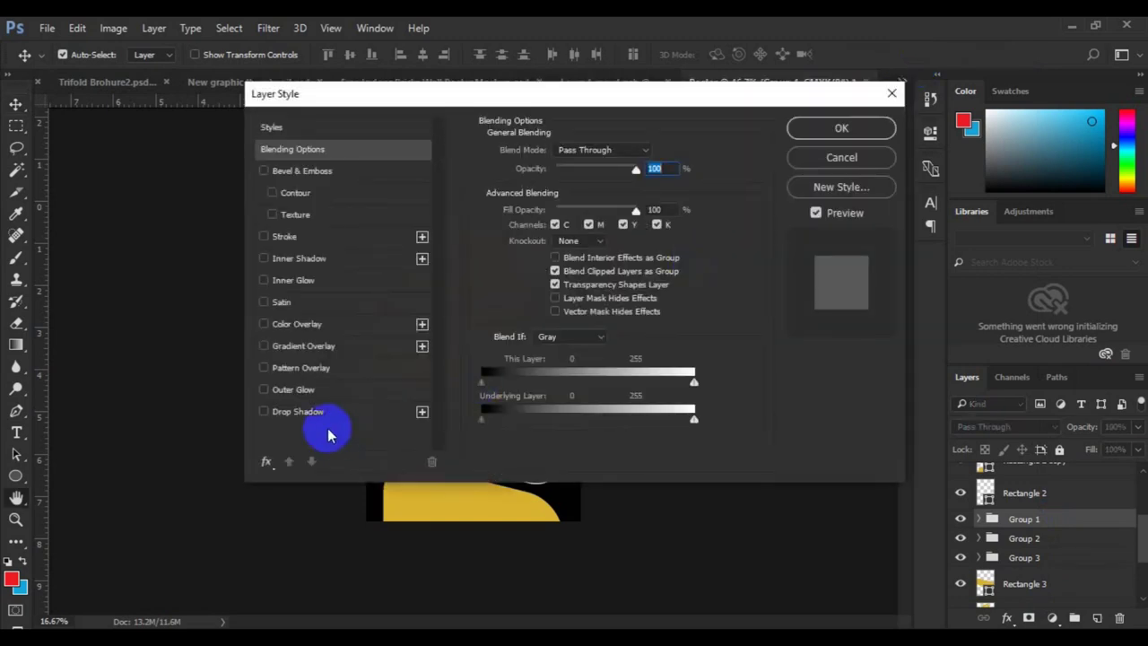
click(317, 415)
mouse_move(548, 98)
mouse_down()
mouse_move(775, 139)
mouse_move(887, 141)
mouse_up()
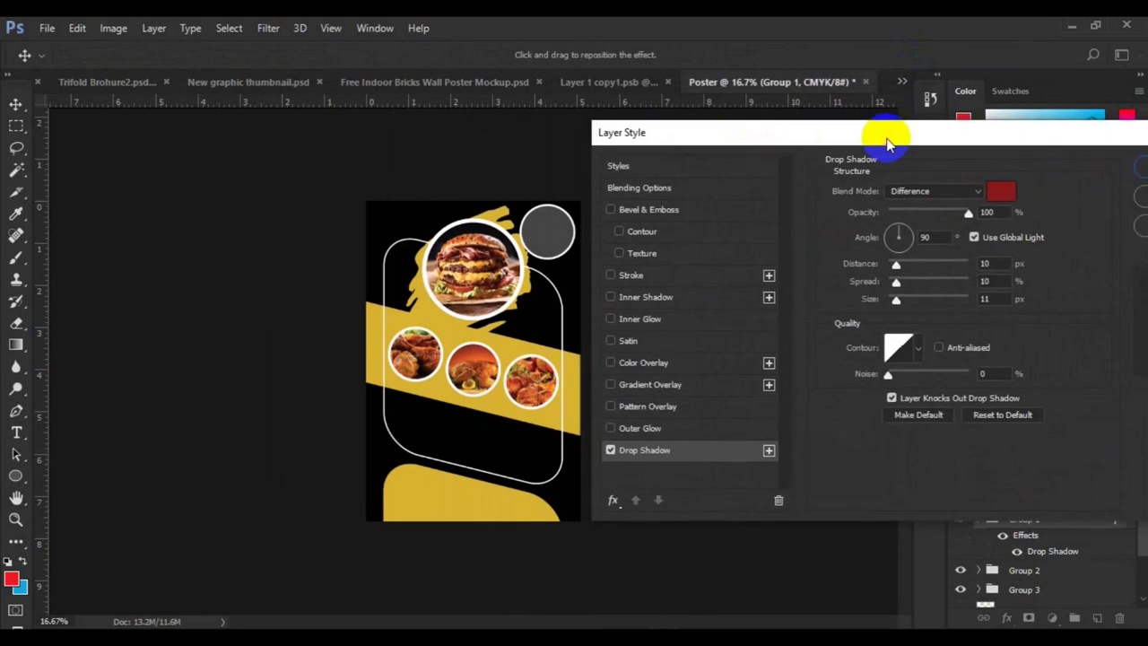
click(924, 192)
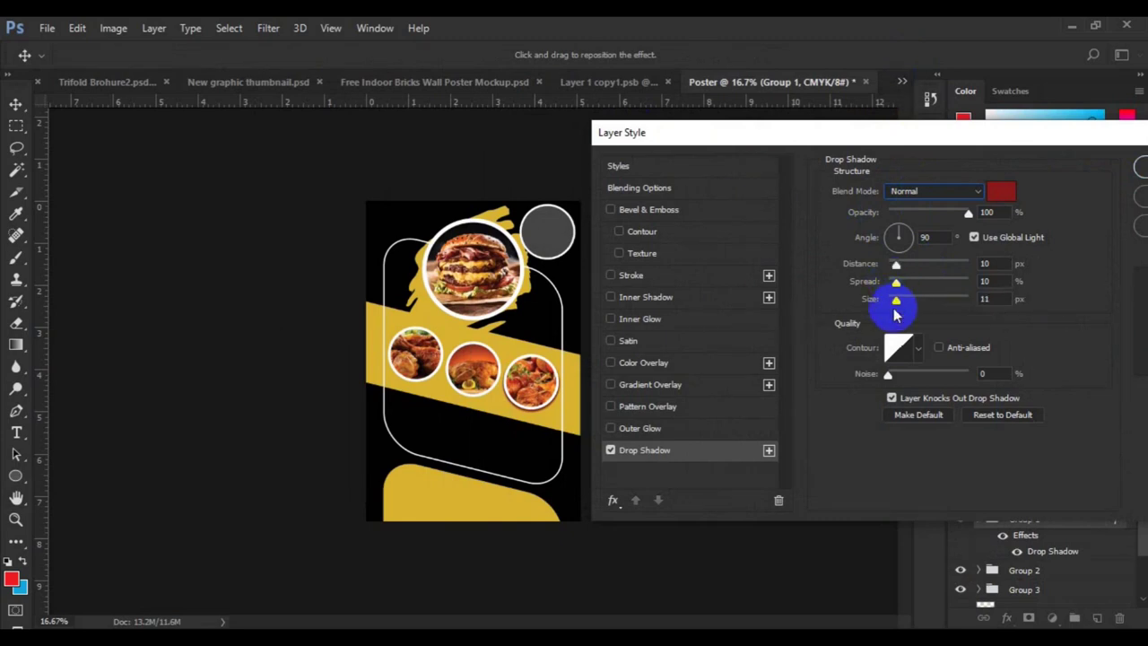
click(665, 451)
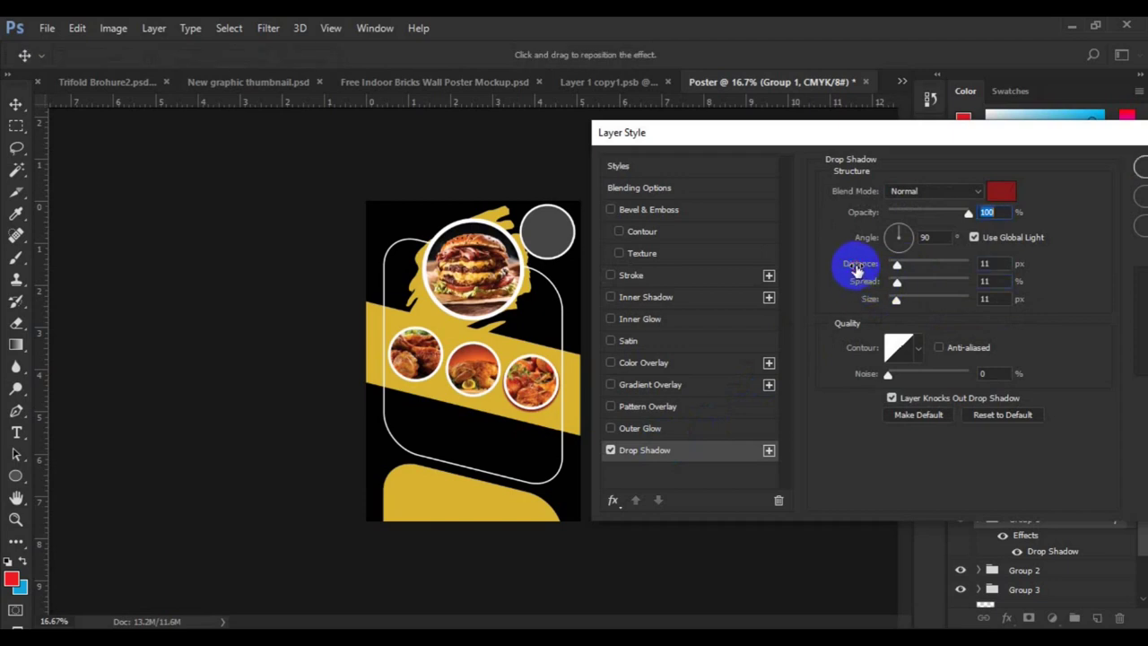
click(1139, 167)
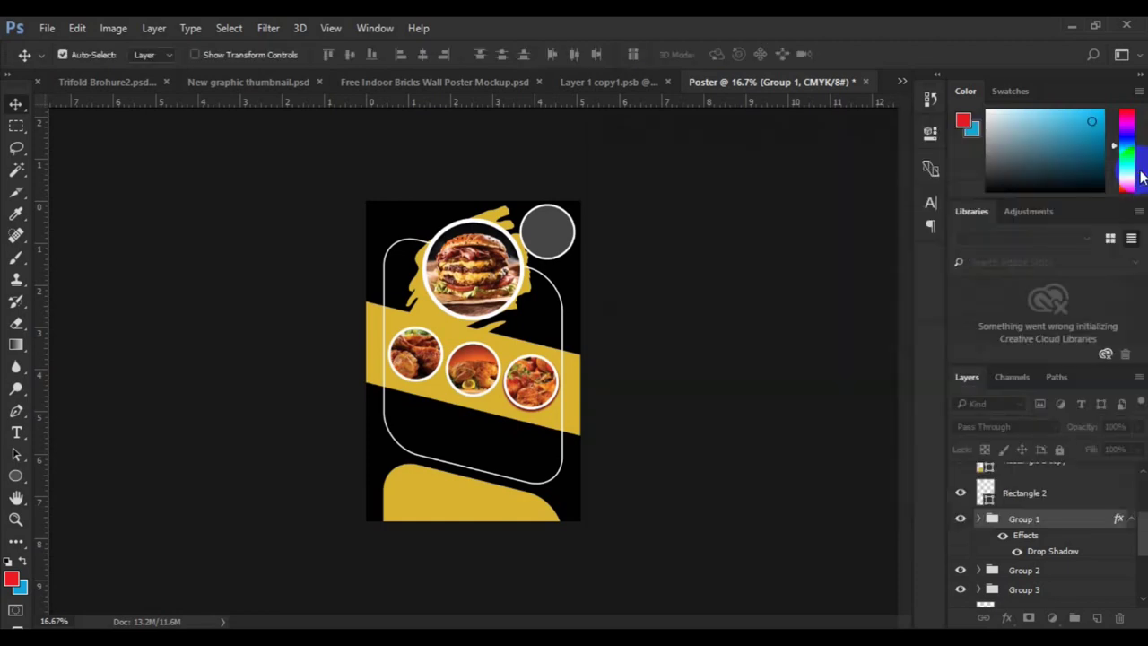
key(ctrl+0)
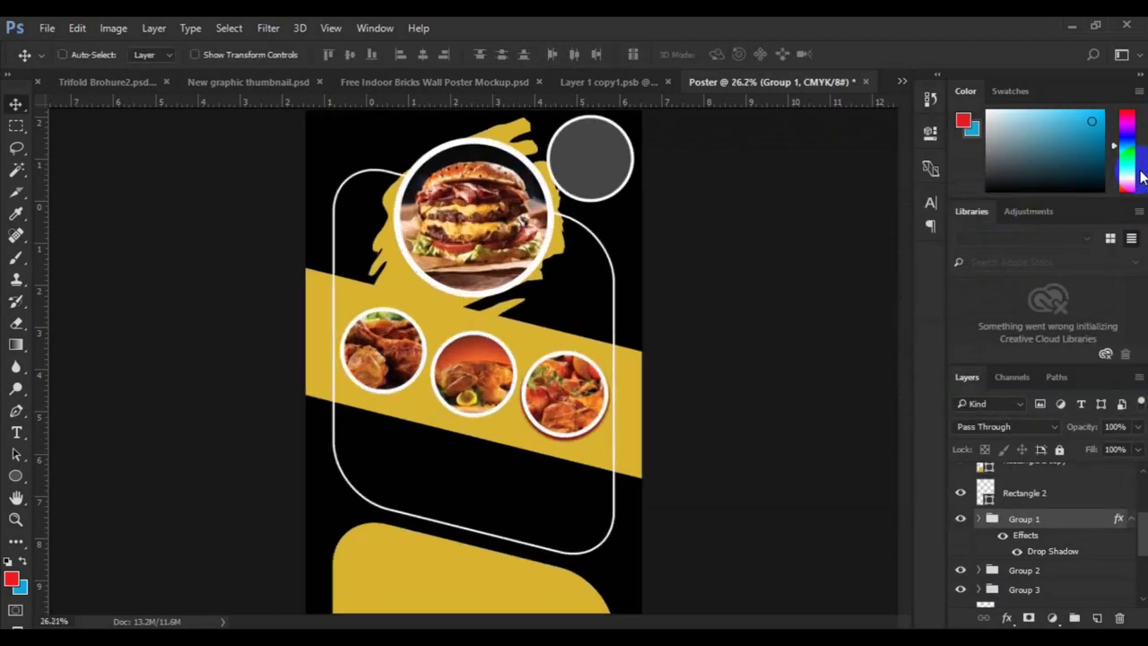
Copy Group 1's drop shadow style and paste it onto Groups 2 and 3.
right_click(1045, 531)
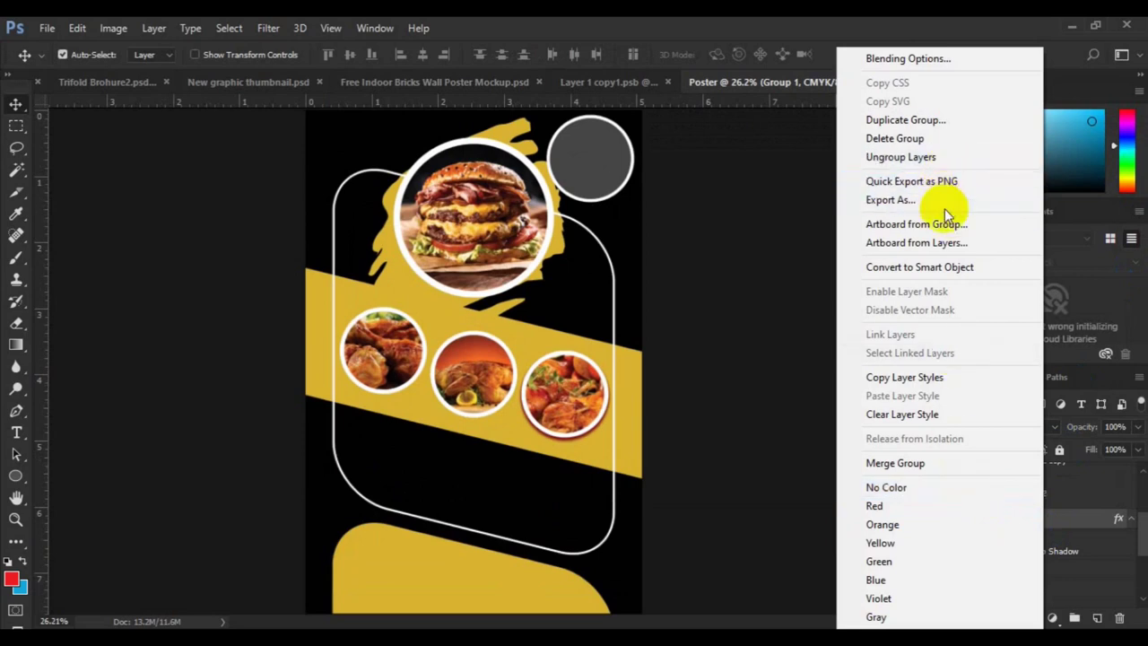
click(967, 391)
click(1021, 571)
right_click(1028, 574)
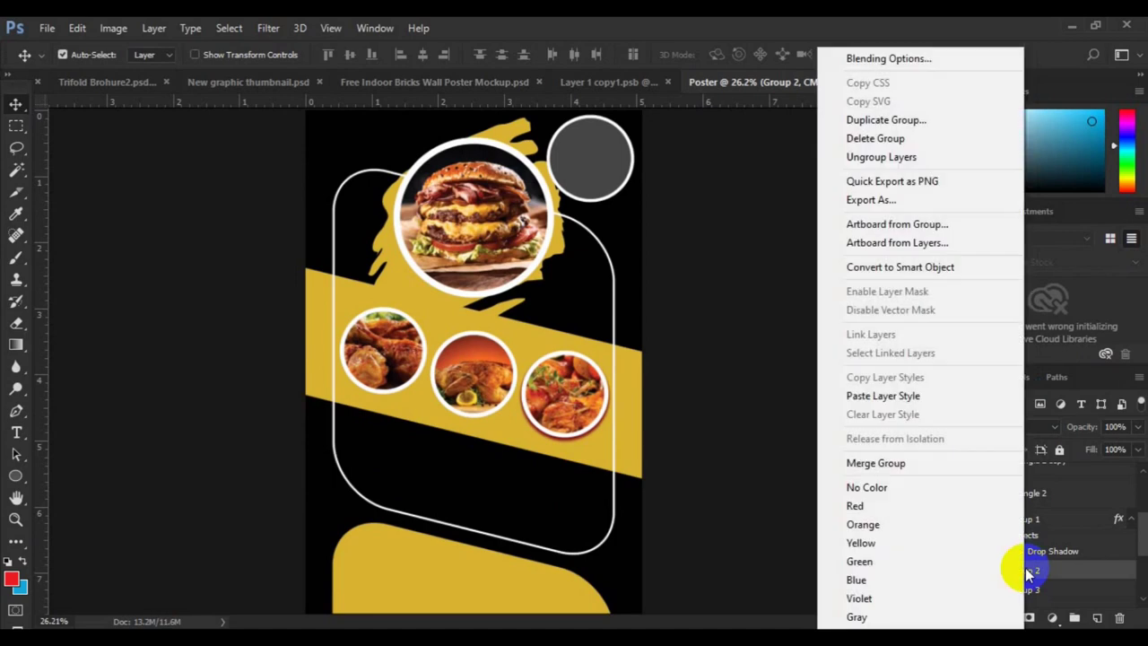
click(848, 396)
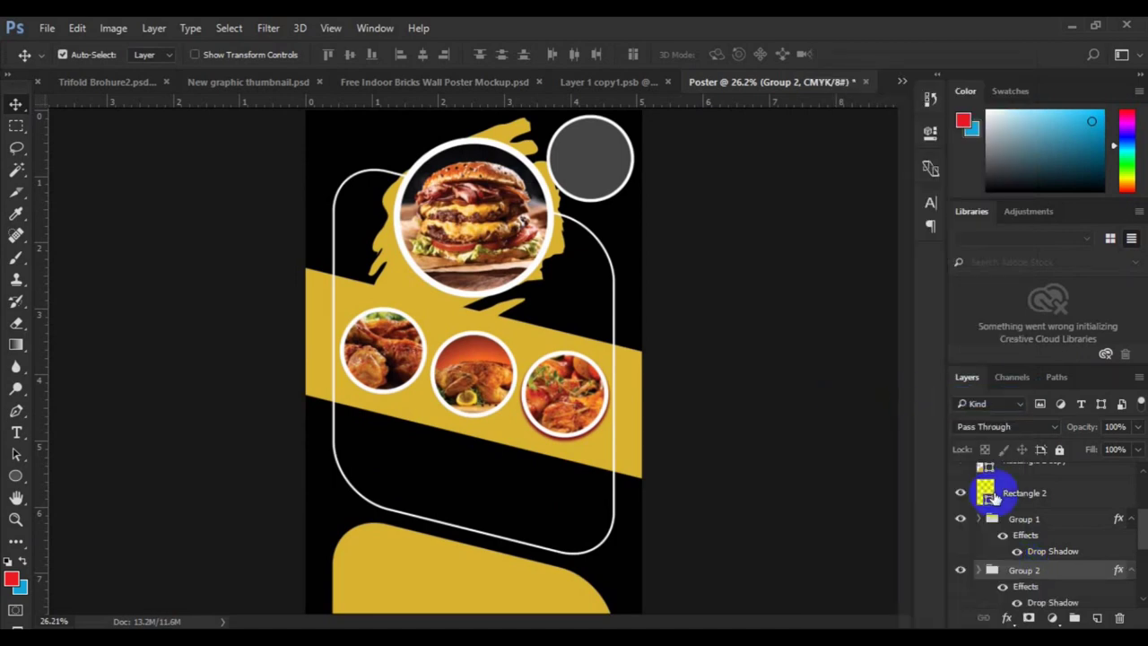
scroll(1138, 538, down, 2)
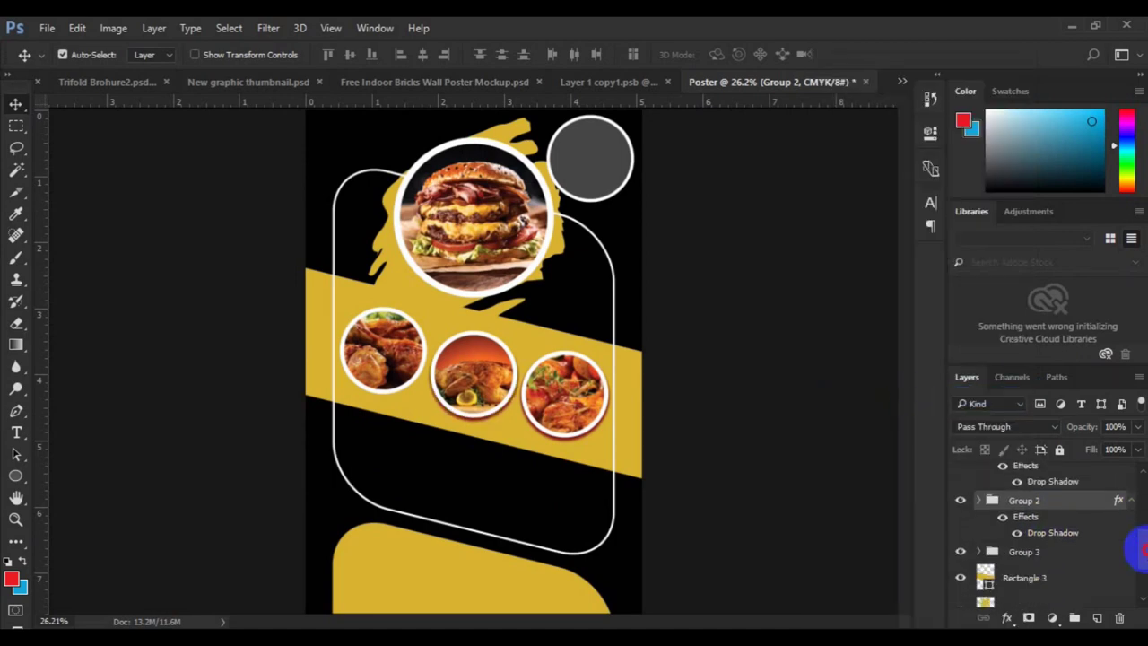
click(1071, 553)
right_click(1072, 556)
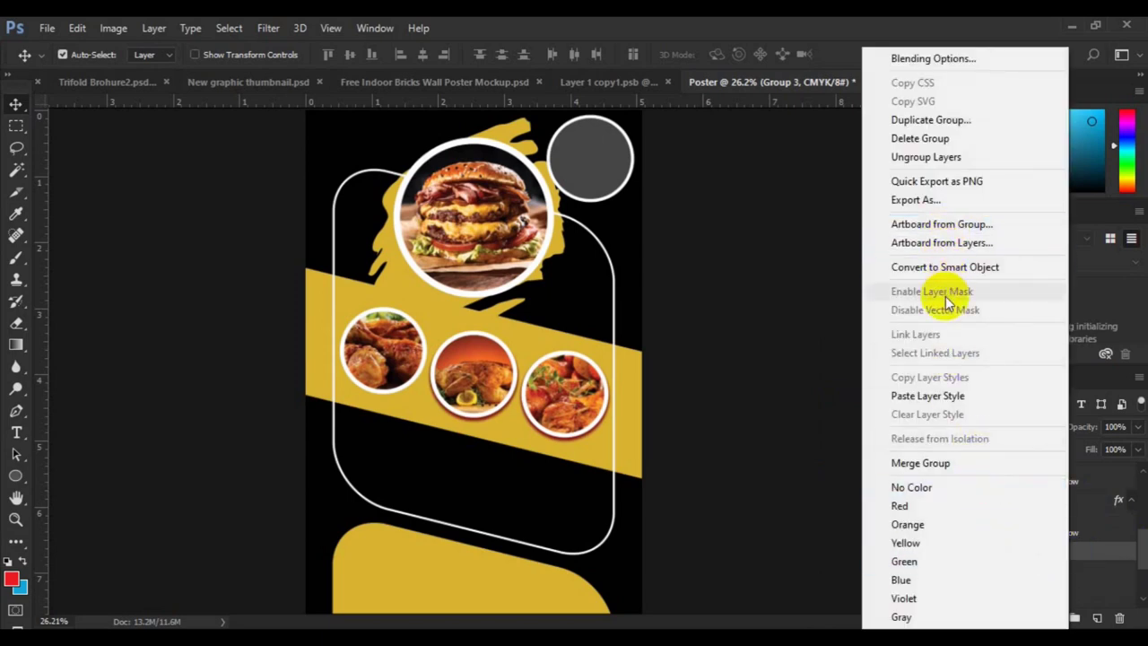
click(948, 396)
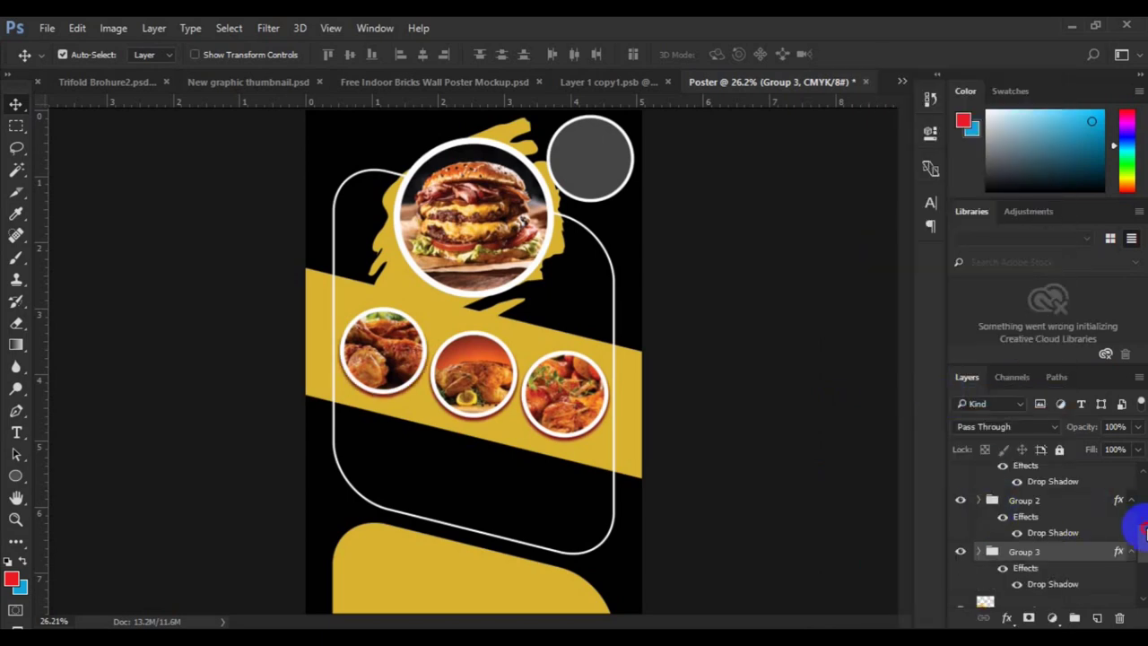
scroll(1121, 525, up, 3)
scroll(1076, 511, up, 2)
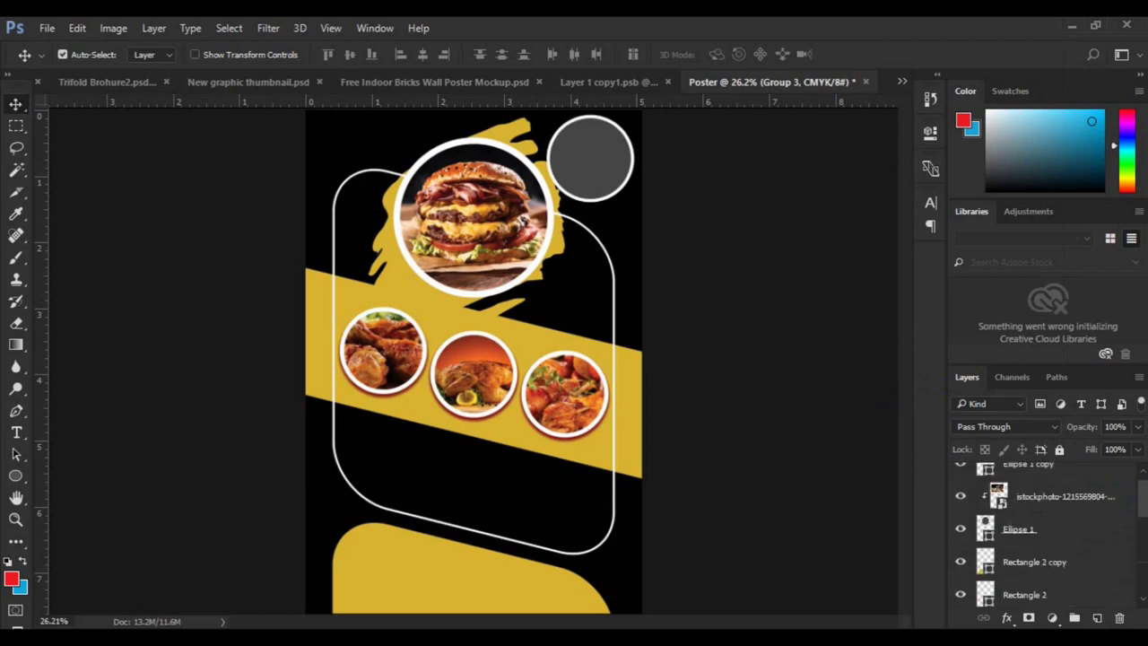
Group the istockphoto image with Ellipse 1 as Group 4, paste the shadow, and save.
click(1068, 504)
shift+click(1052, 530)
key(ctrl+g)
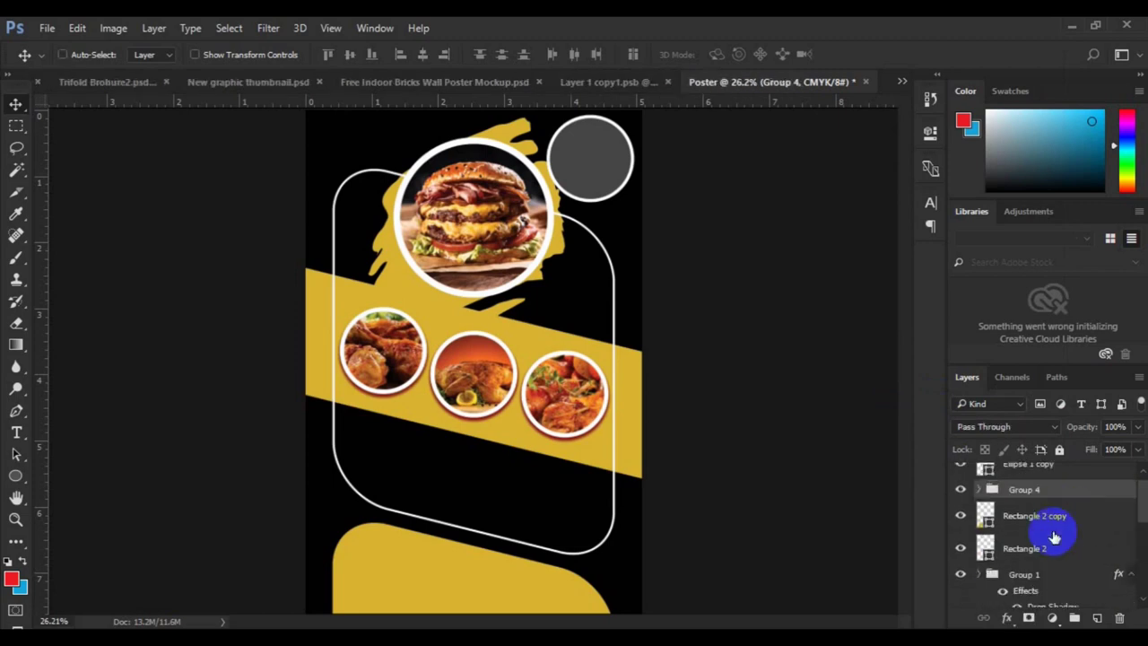
right_click(1033, 492)
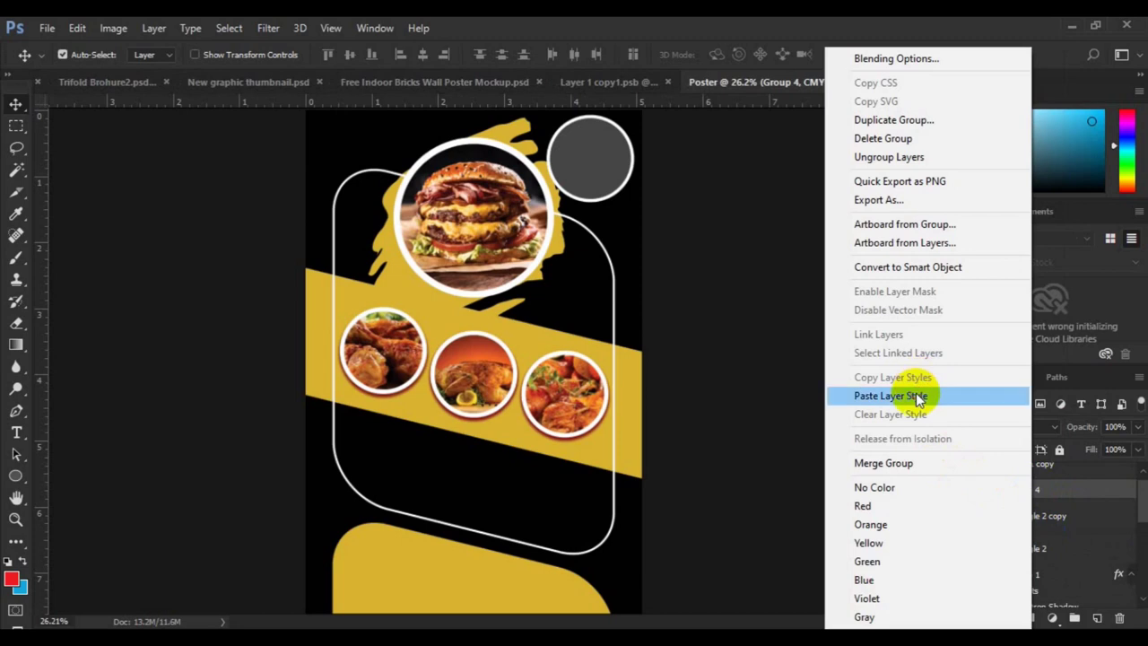
click(915, 395)
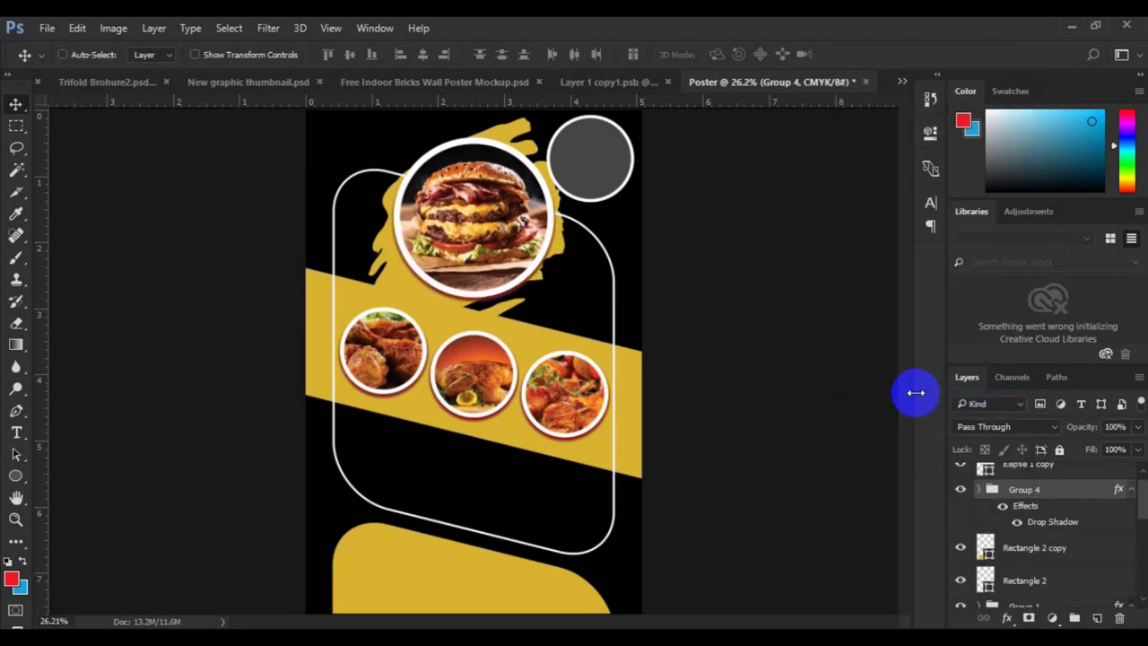
key(ctrl+s)
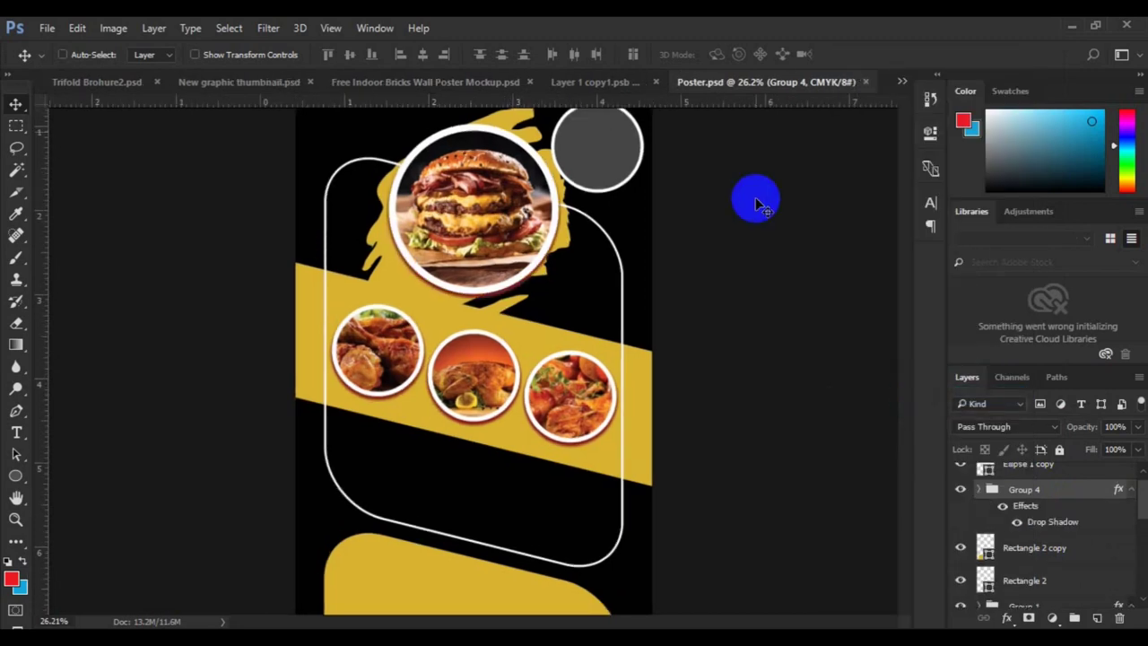
Hide the Rectangle 2 outline and add an empty layer above Group 3.
key(ctrl+plus)
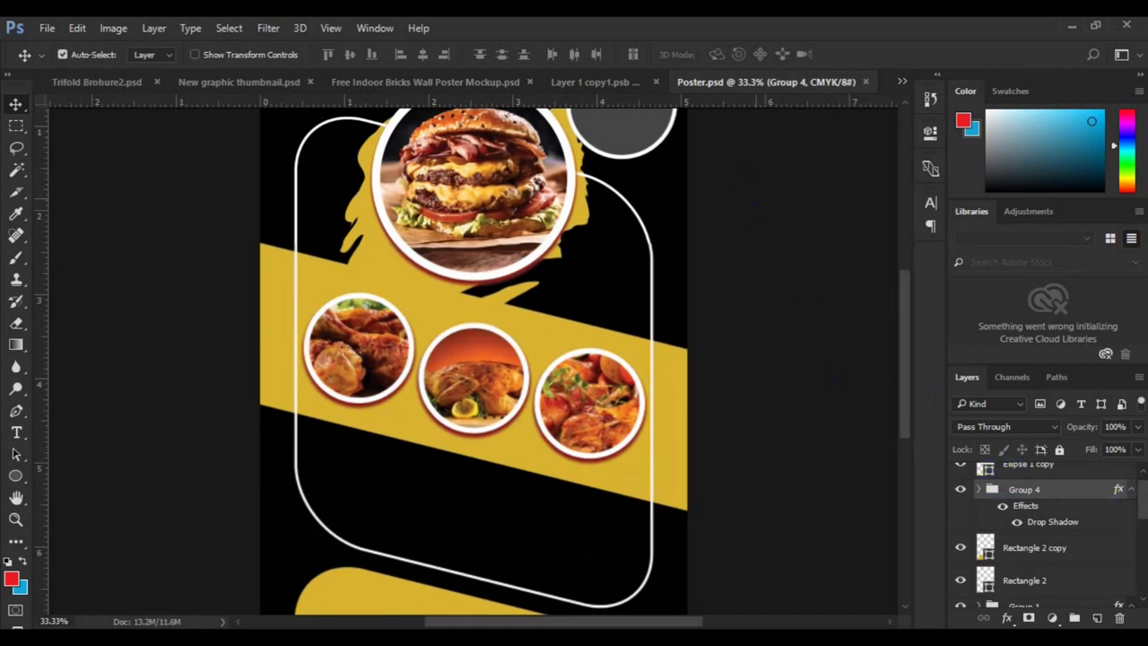
drag(1143, 511, 1137, 545)
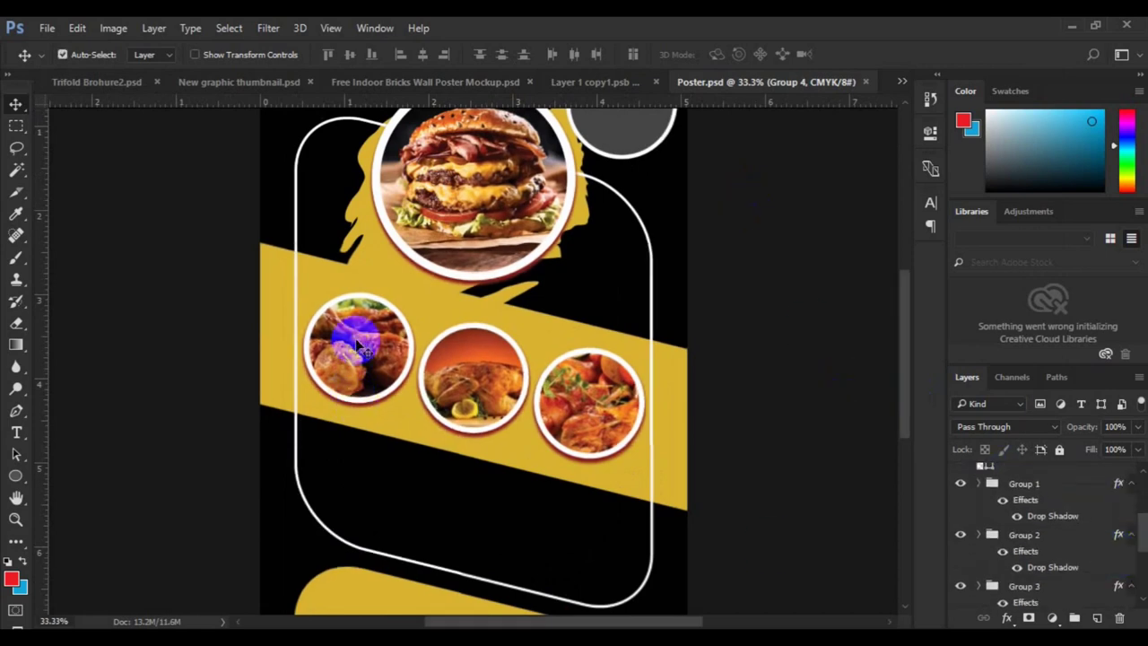
click(359, 345)
click(1076, 469)
drag(1143, 524, 1141, 489)
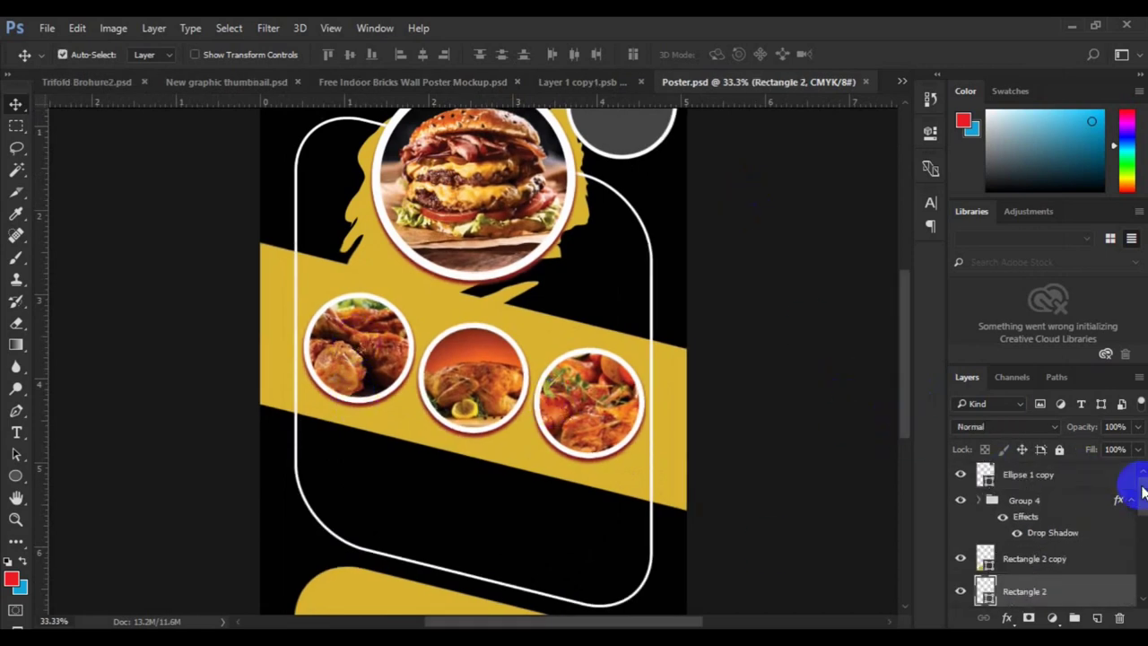
click(979, 507)
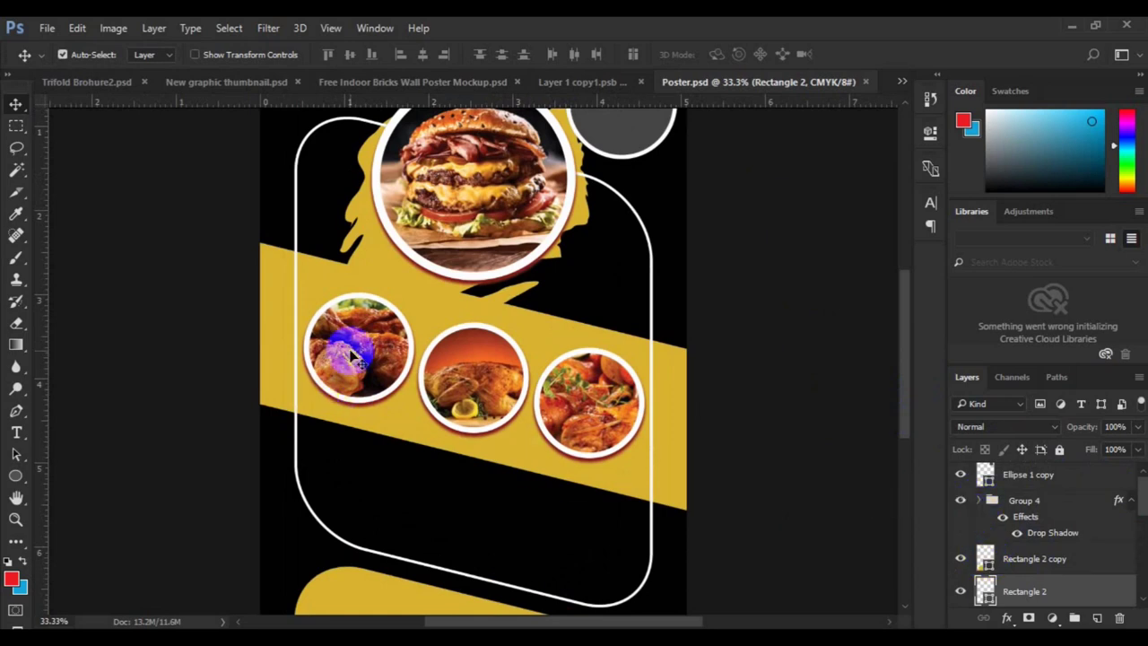
click(960, 591)
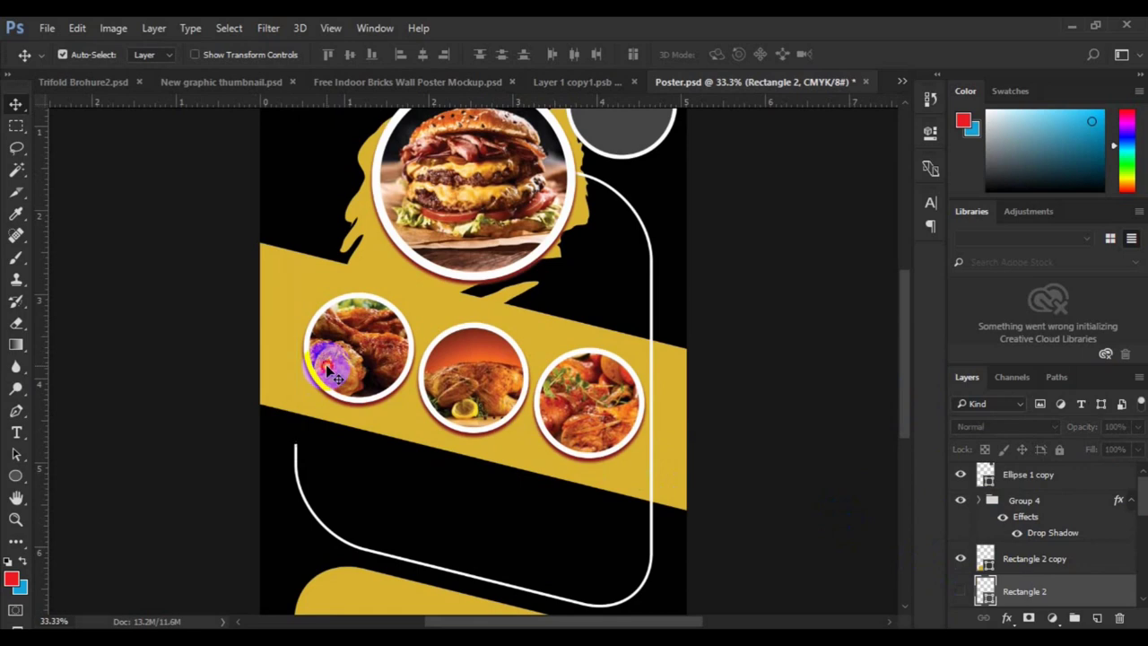
click(977, 534)
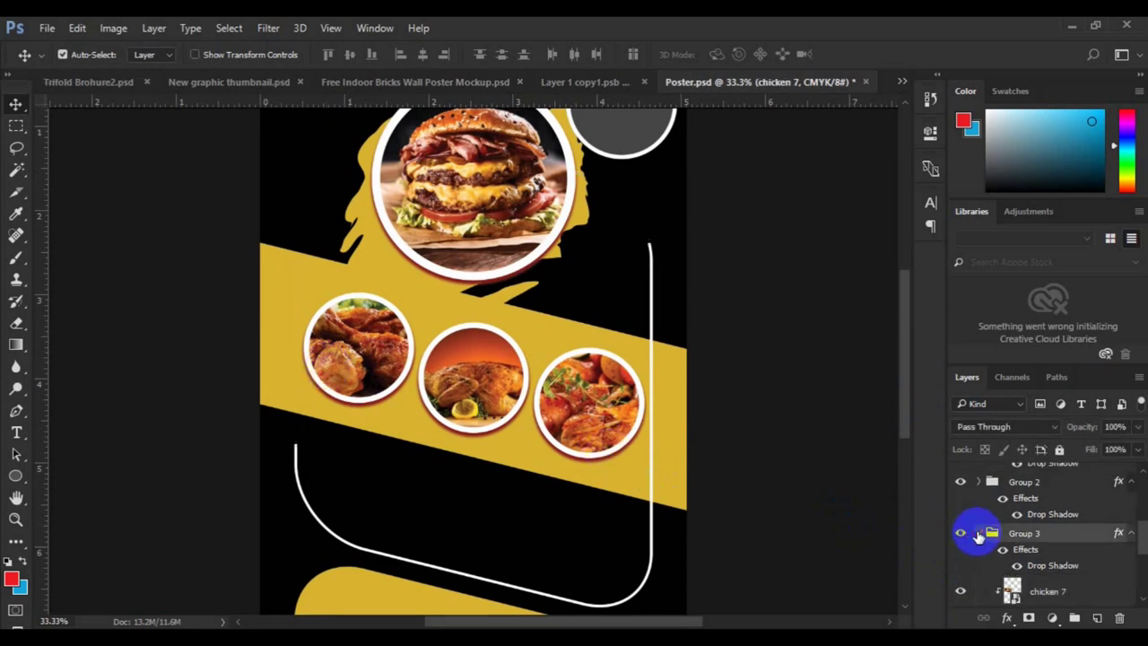
click(1097, 619)
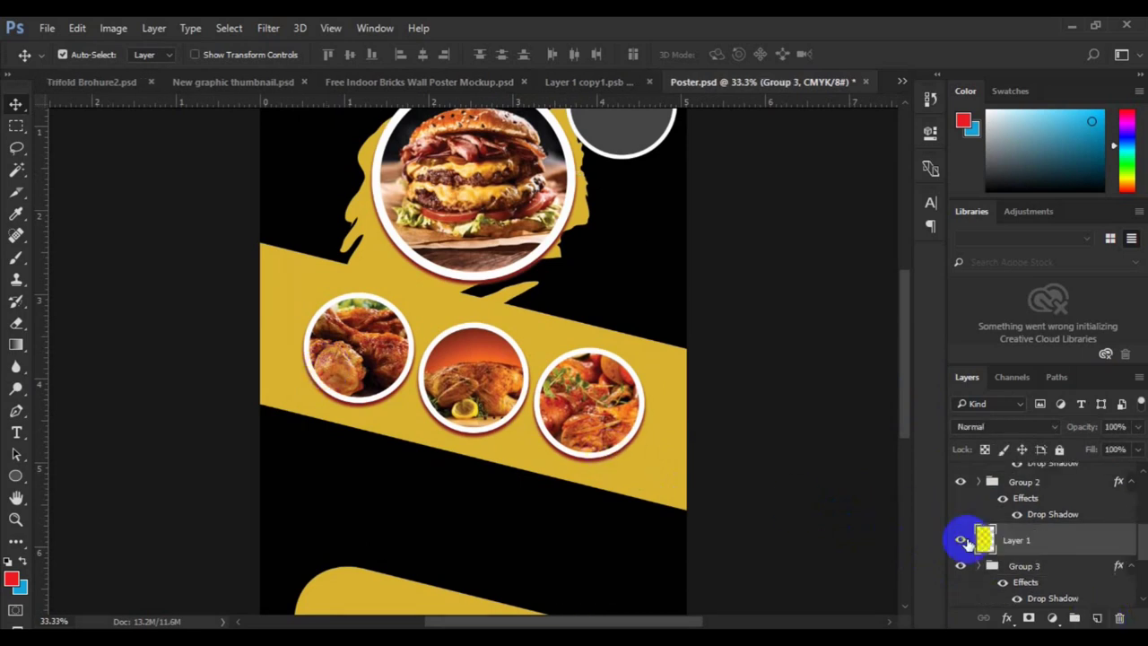
Draw a small Ellipse 3 circle on the top edge of the left chicken photo.
click(14, 477)
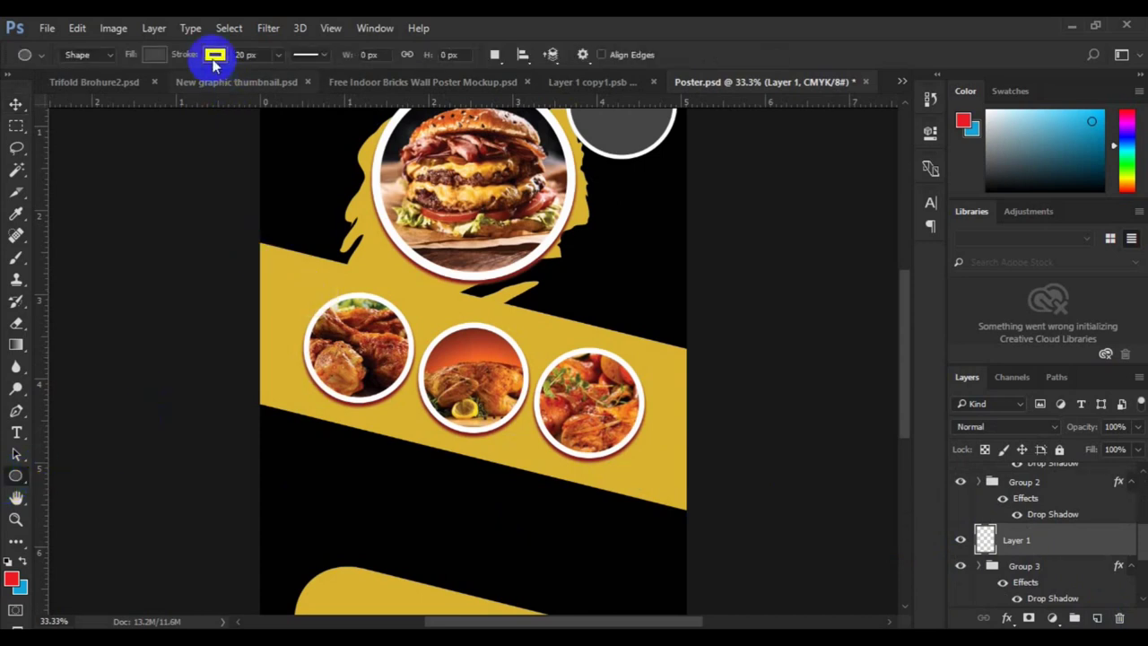
click(215, 56)
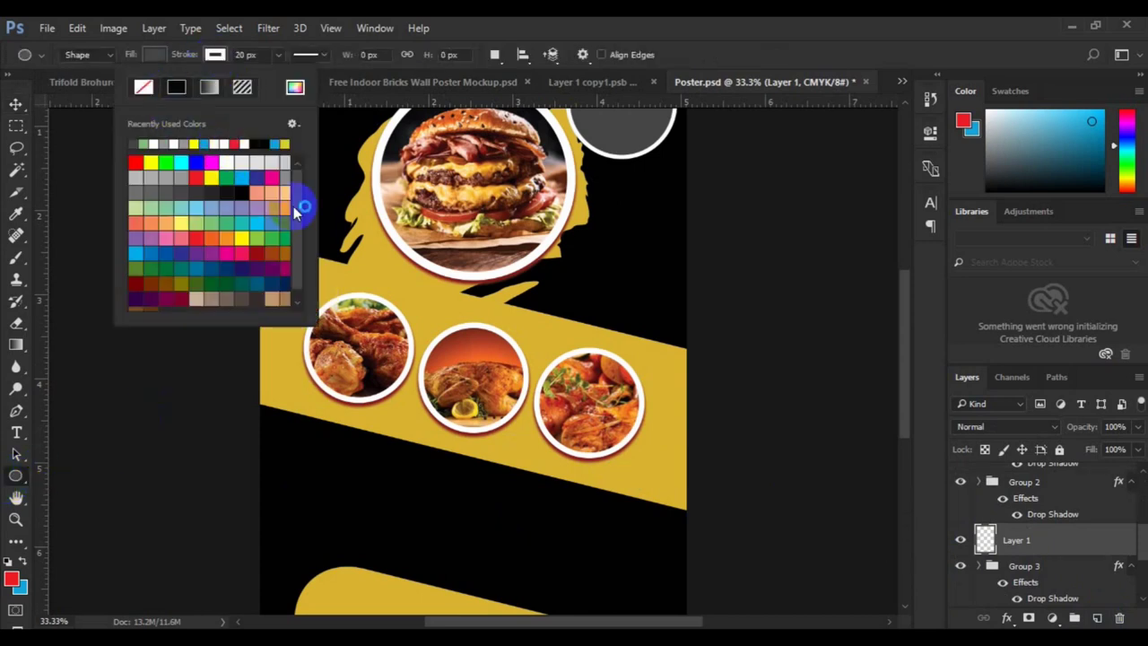
click(334, 285)
drag(342, 287, 385, 318)
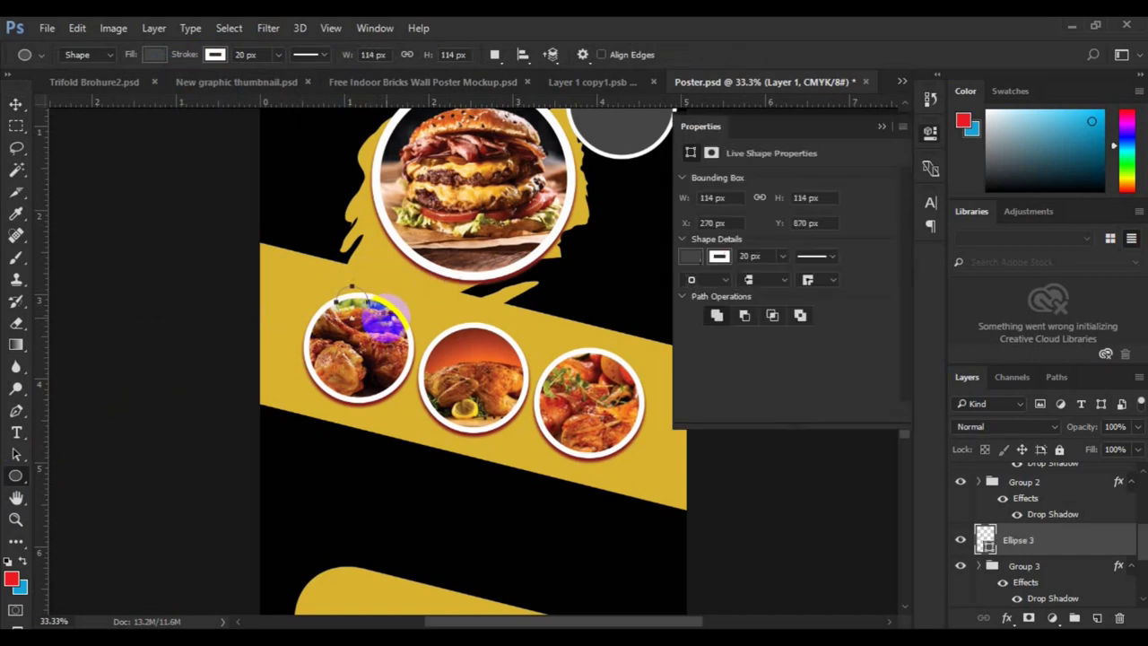
key(v)
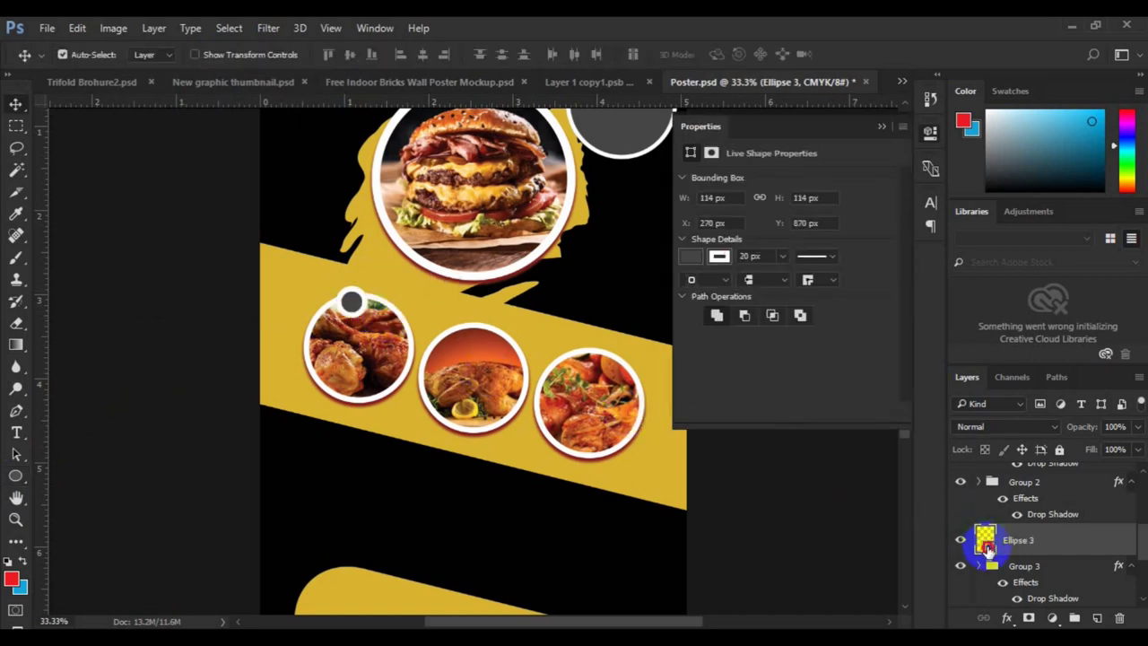
Fill Ellipse 3 with red e52323 and set its stroke to No Color.
double_click(986, 542)
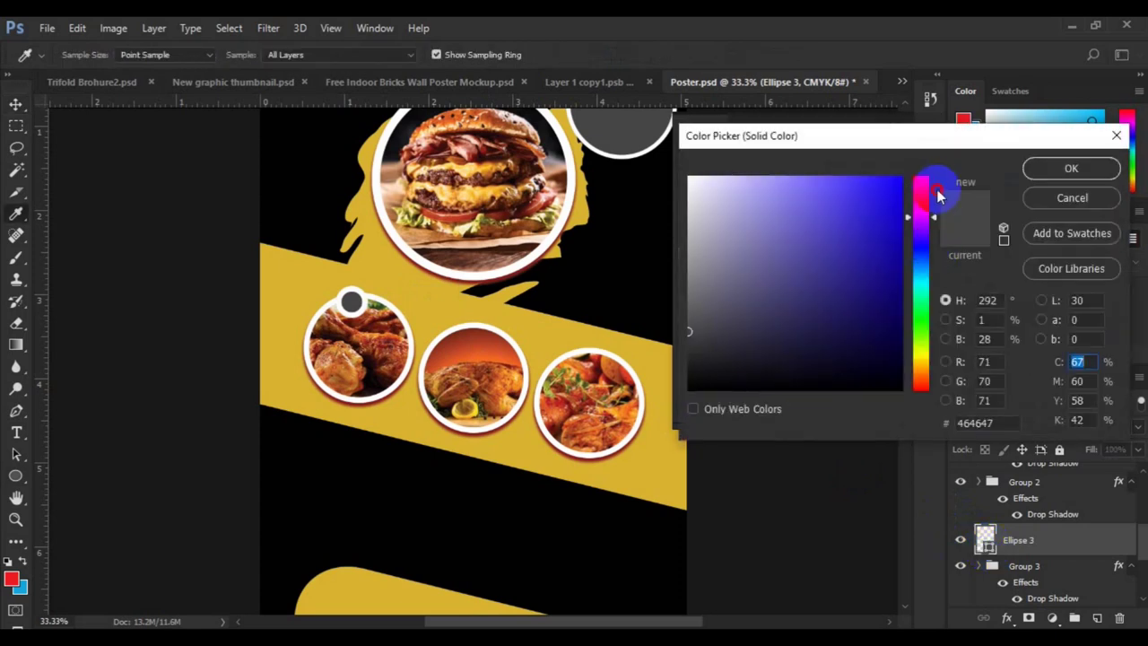
drag(935, 251, 931, 177)
click(880, 189)
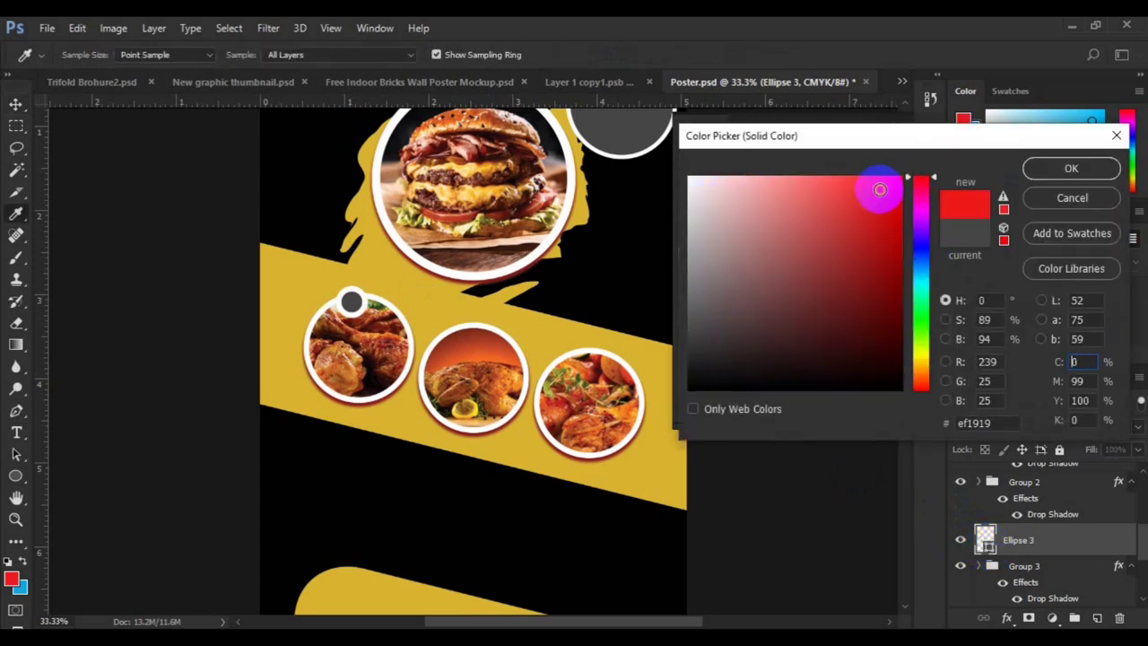
click(935, 183)
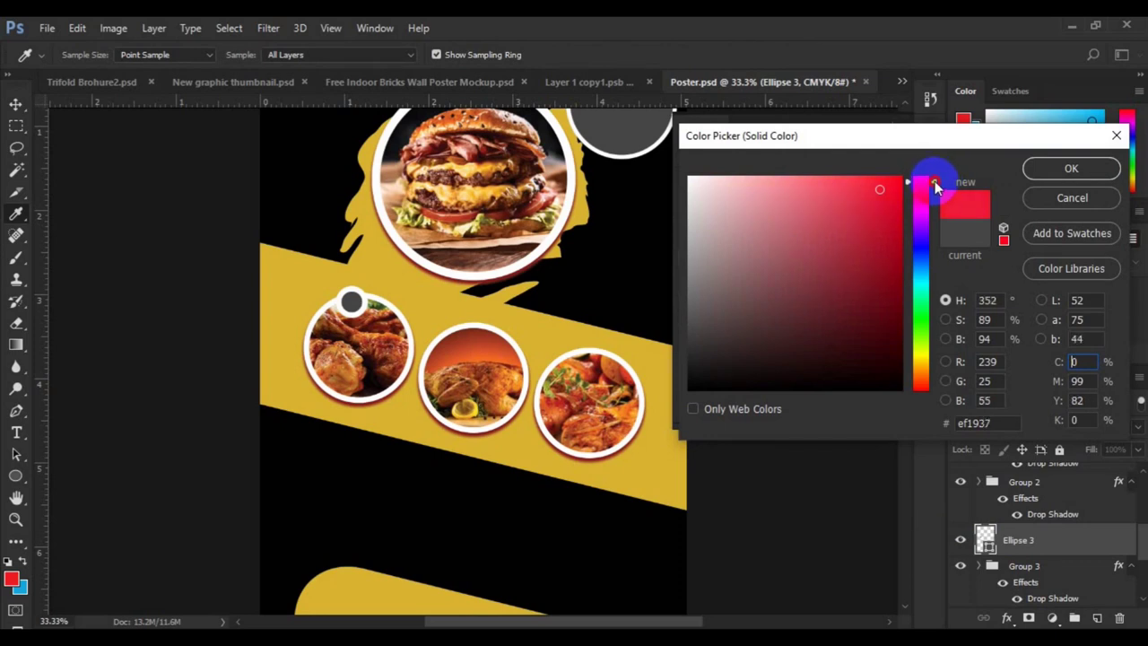
click(869, 198)
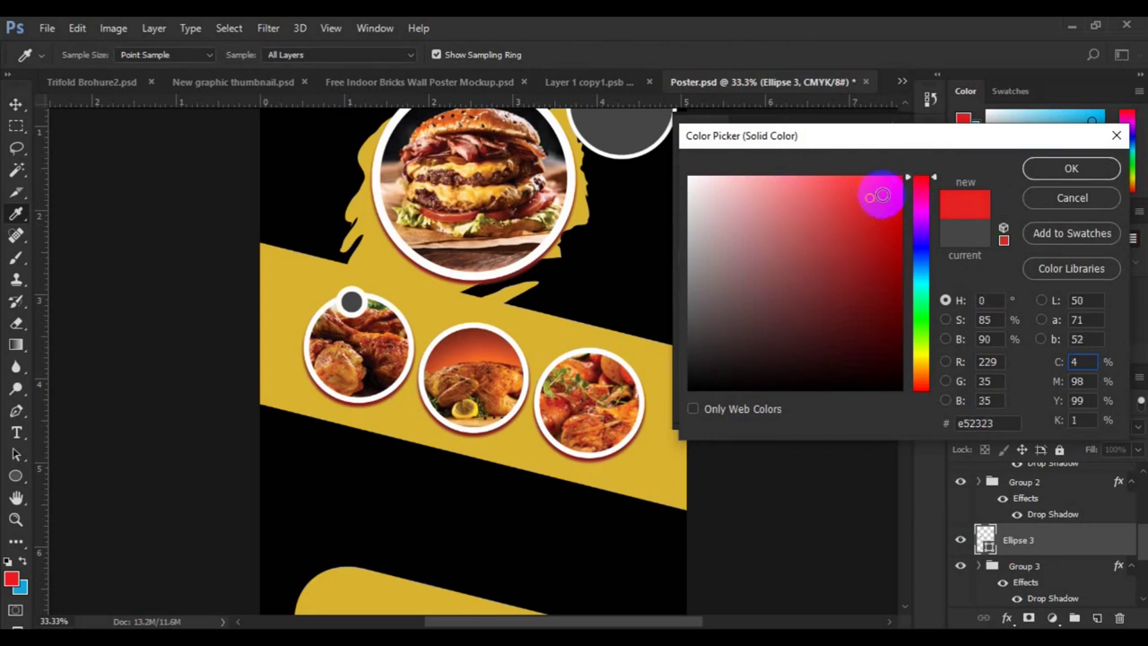
click(1050, 179)
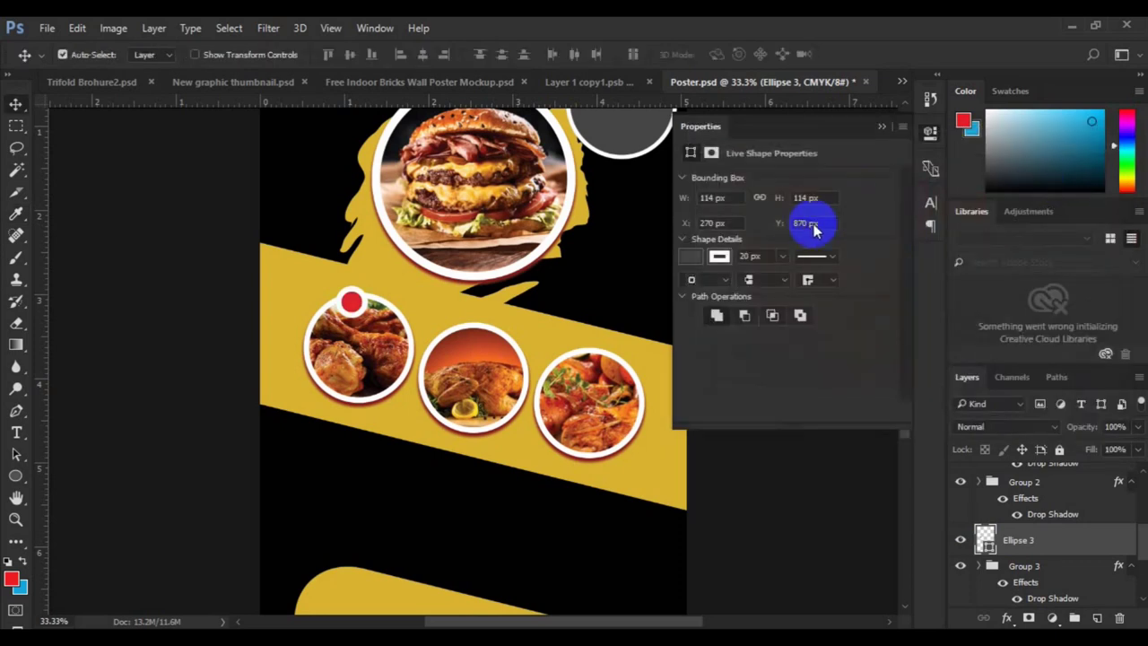
click(719, 258)
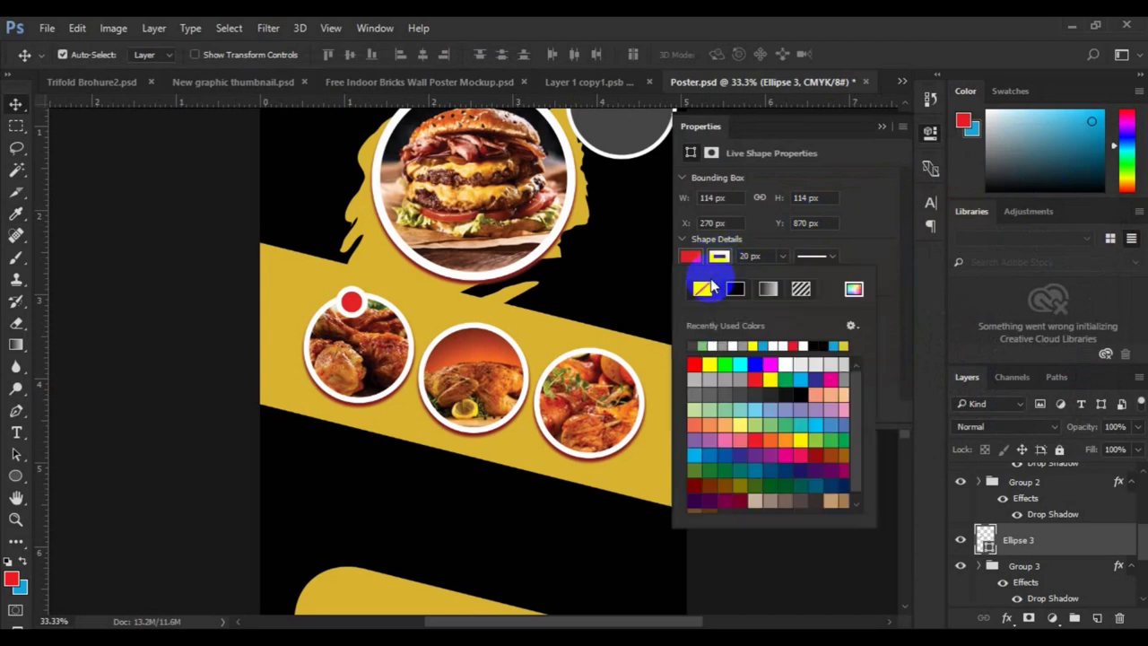
click(706, 287)
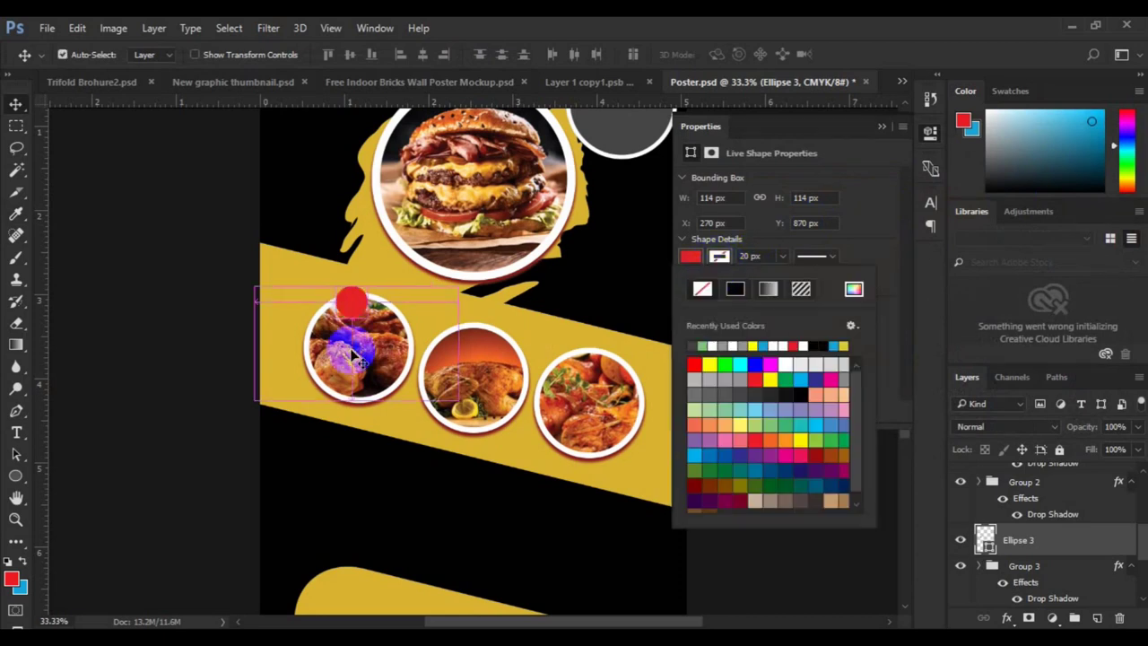
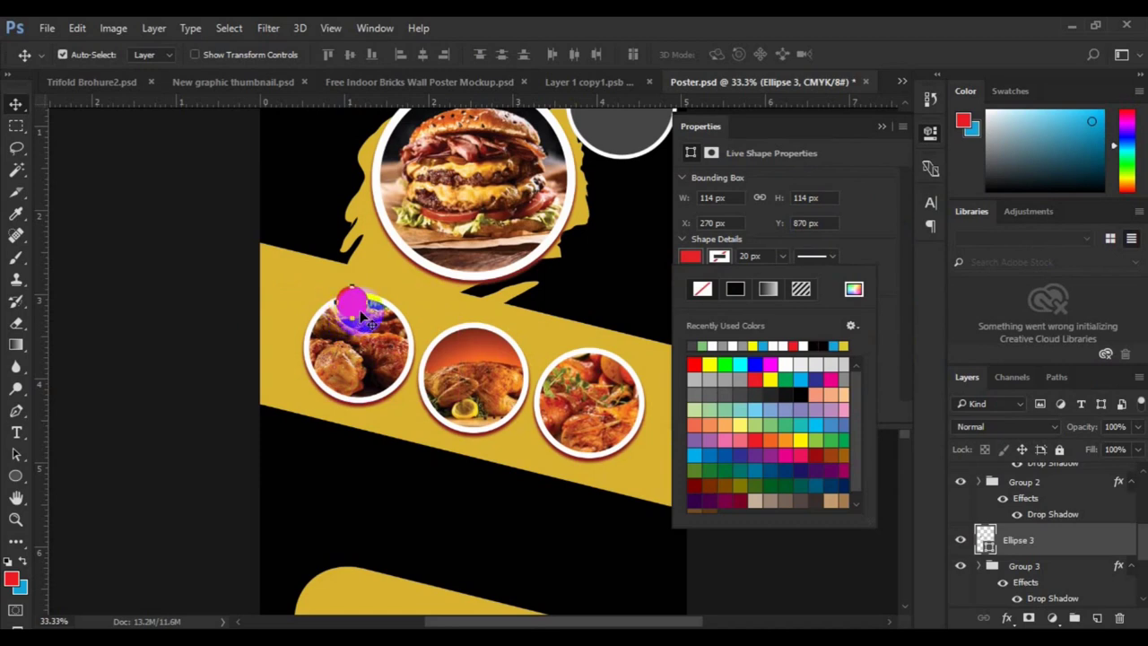
Nudge the red circle onto the first photo's edge, enlarge it to about 118%, and duplicate it.
click(356, 310)
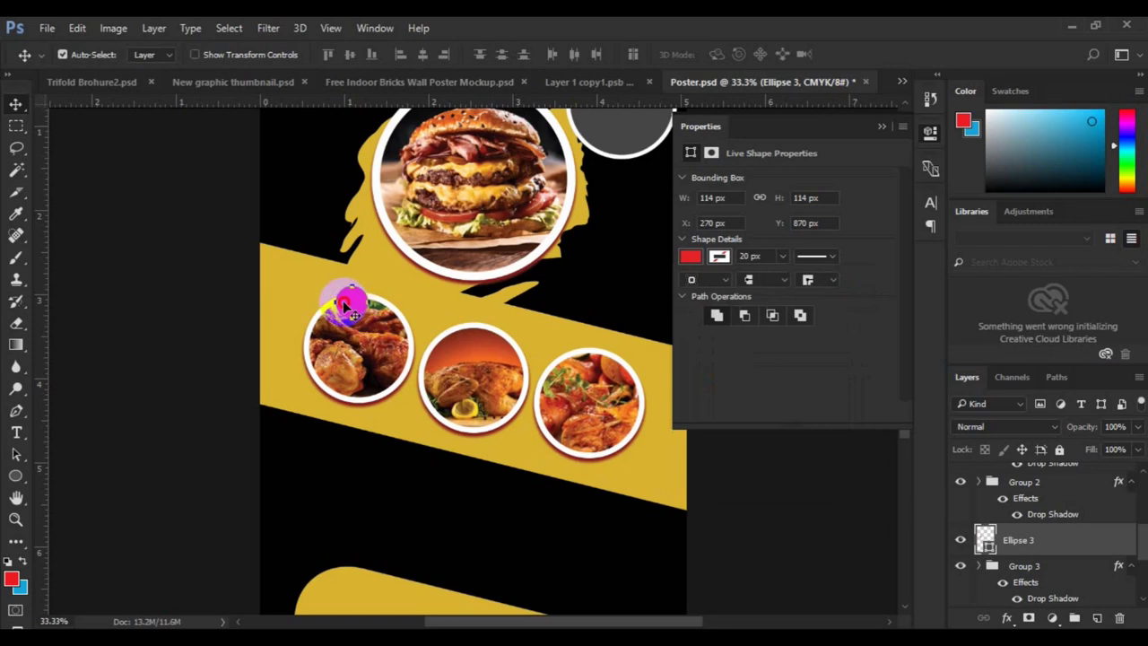
drag(341, 304, 339, 304)
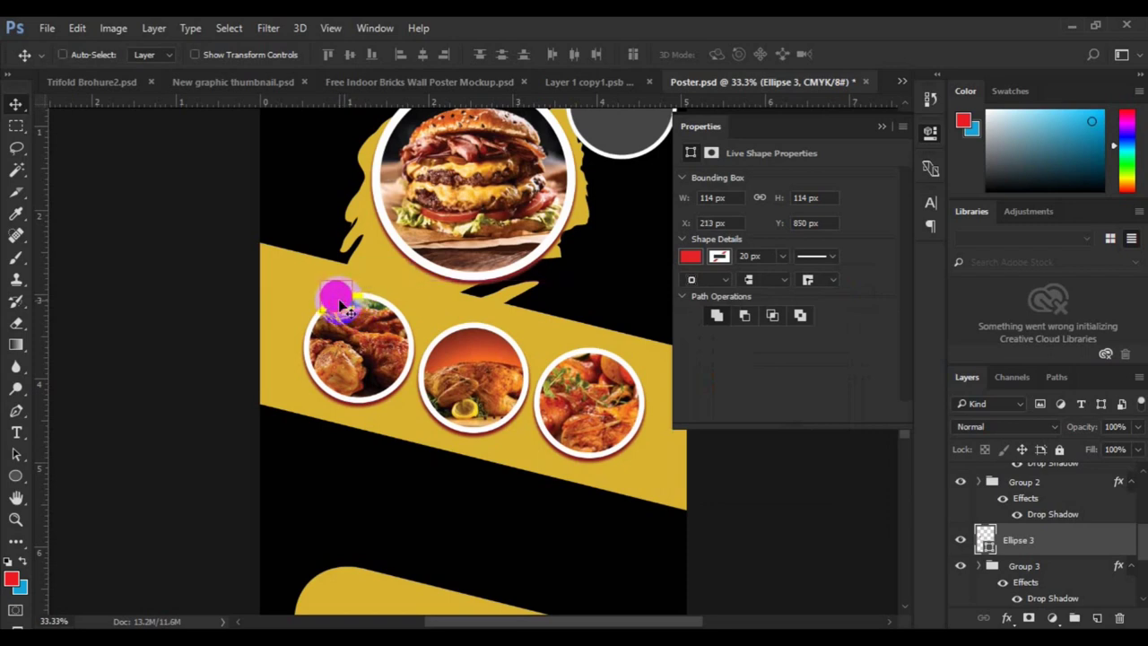
key(ctrl+t)
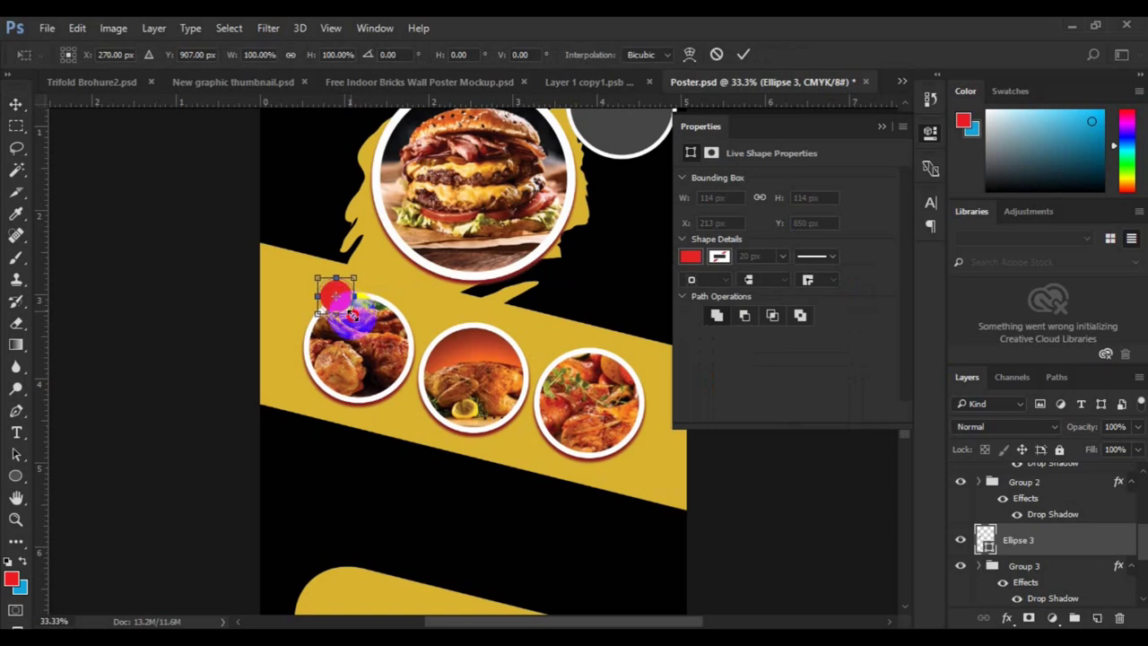
drag(354, 313, 358, 315)
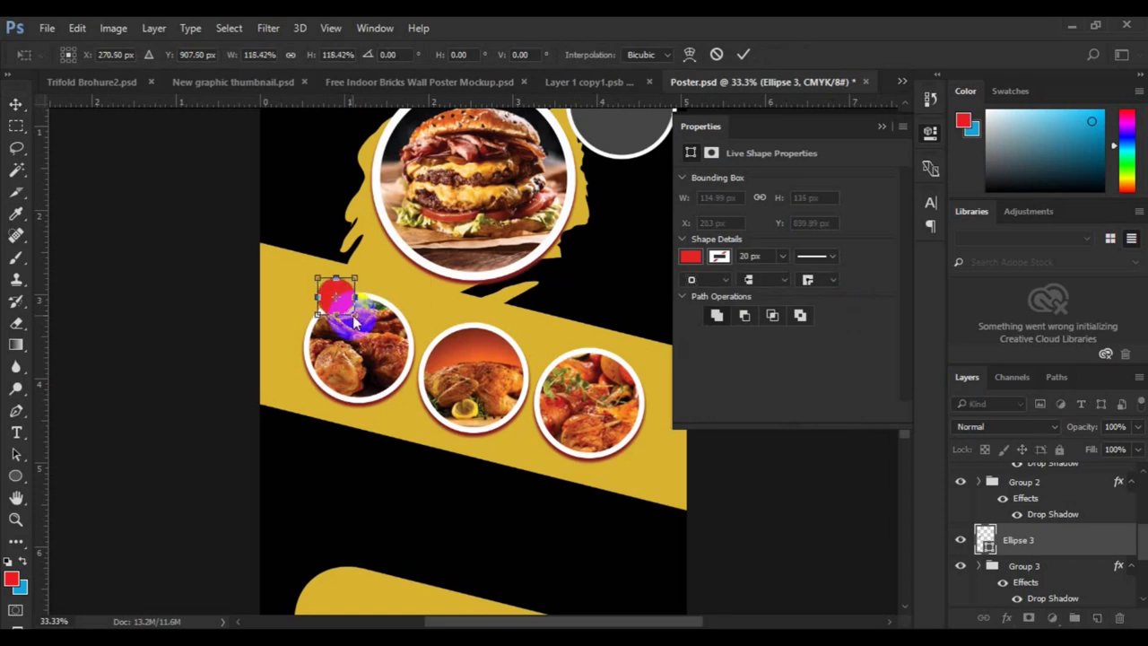
key(Return)
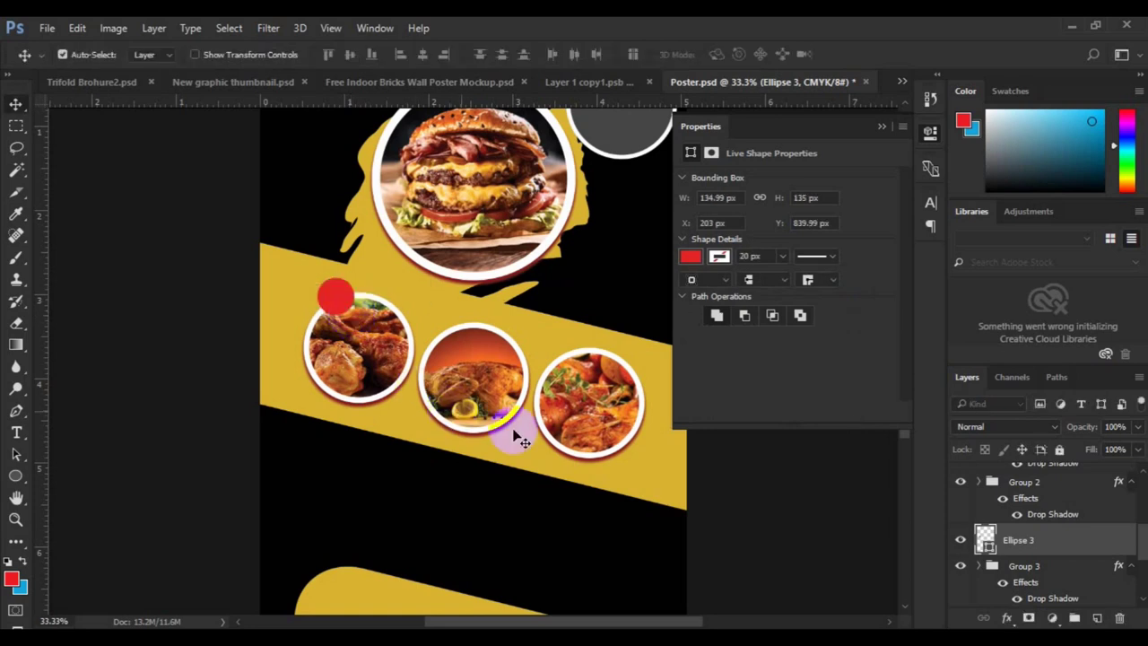
key(ctrl+j)
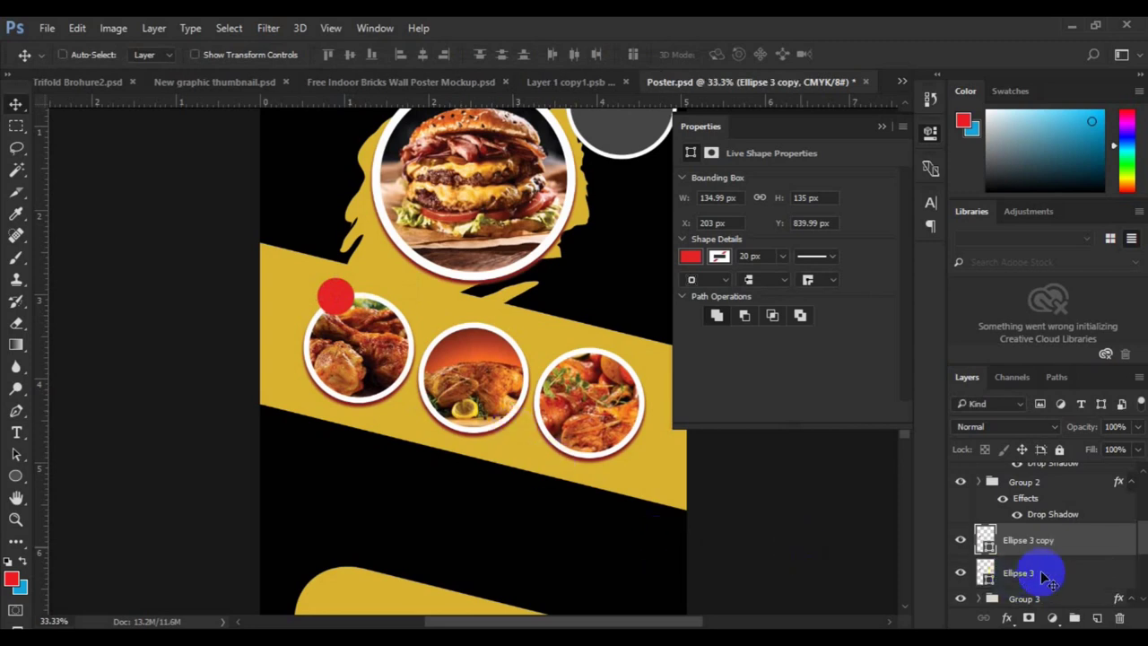
Turn the lower Ellipse 3 circle into an unfilled shape with a red outline.
click(1032, 572)
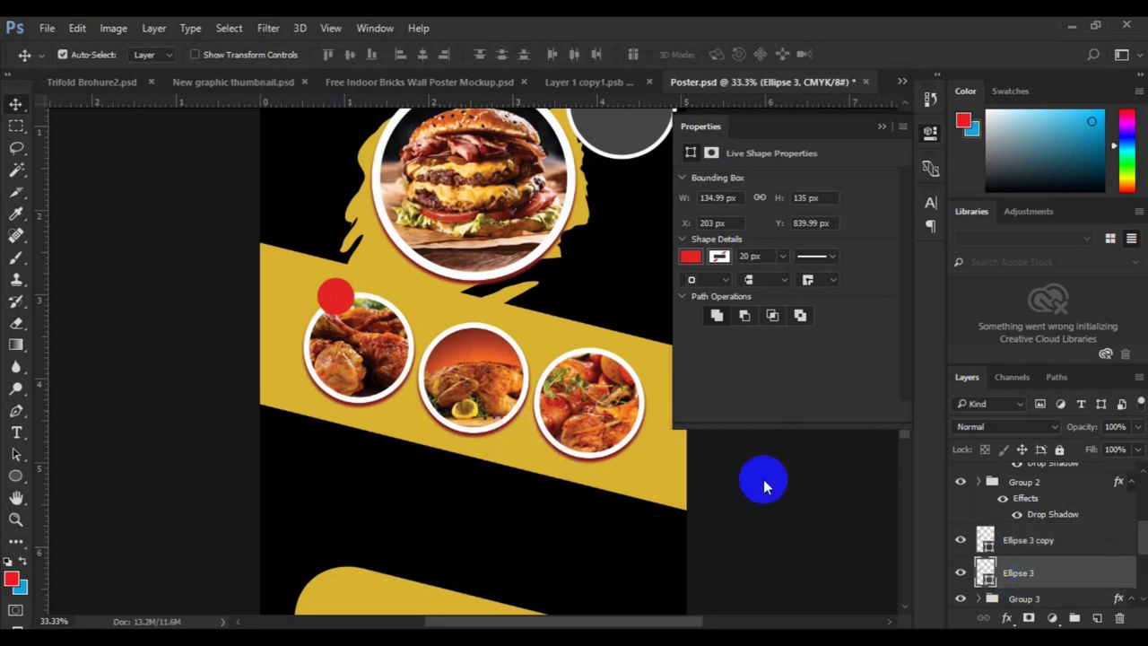
click(690, 257)
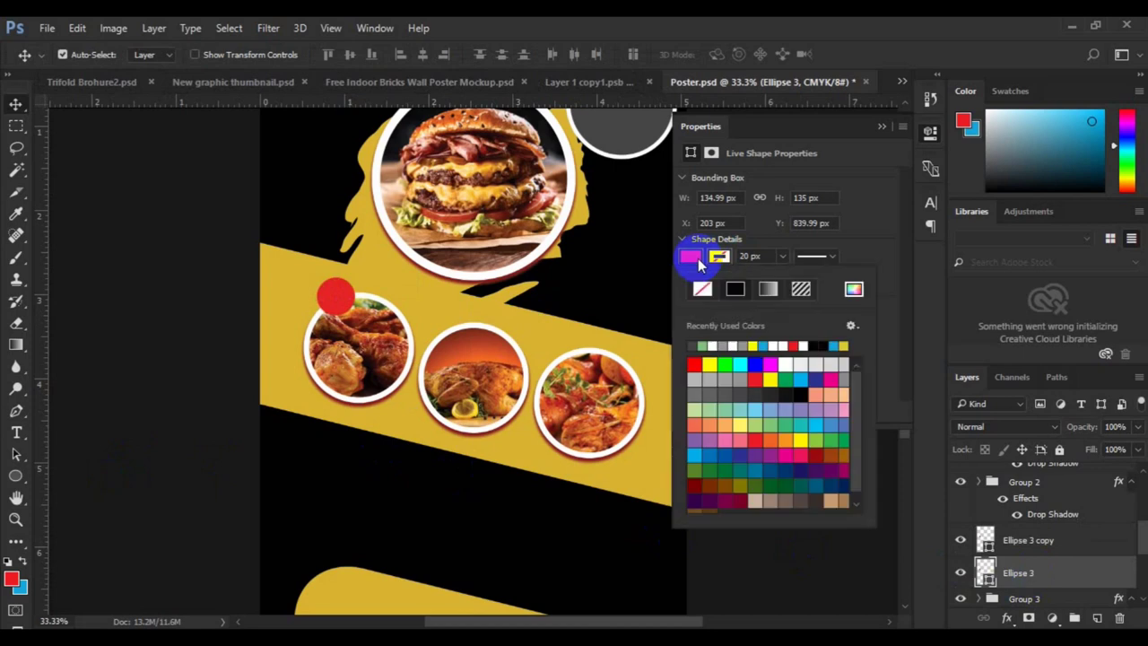
click(702, 287)
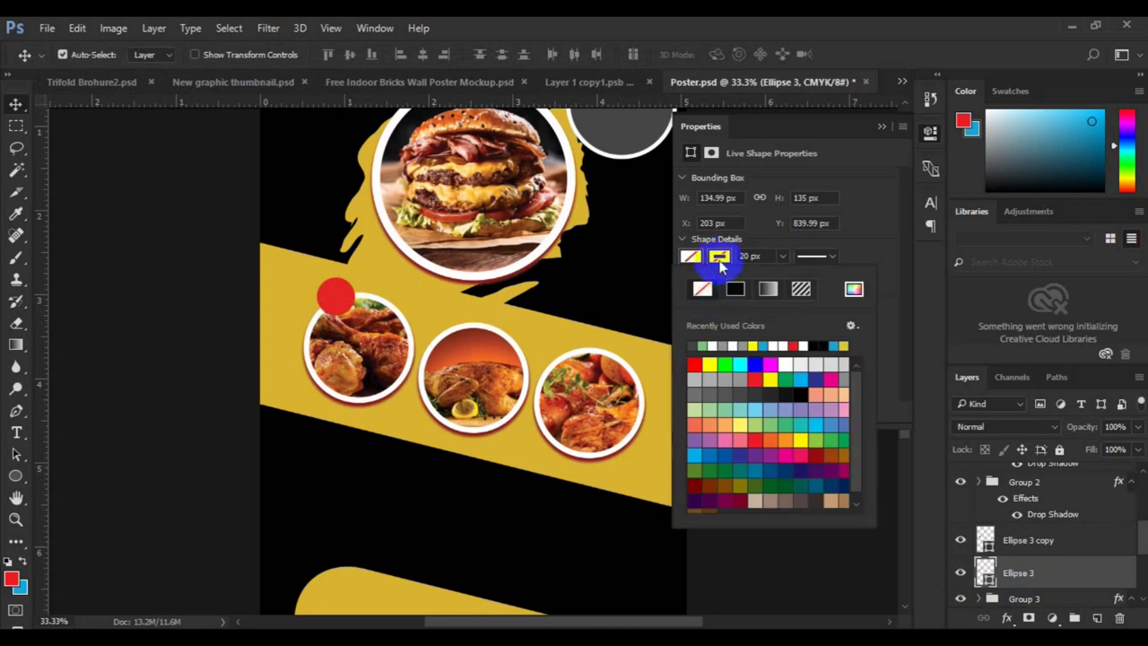
click(720, 257)
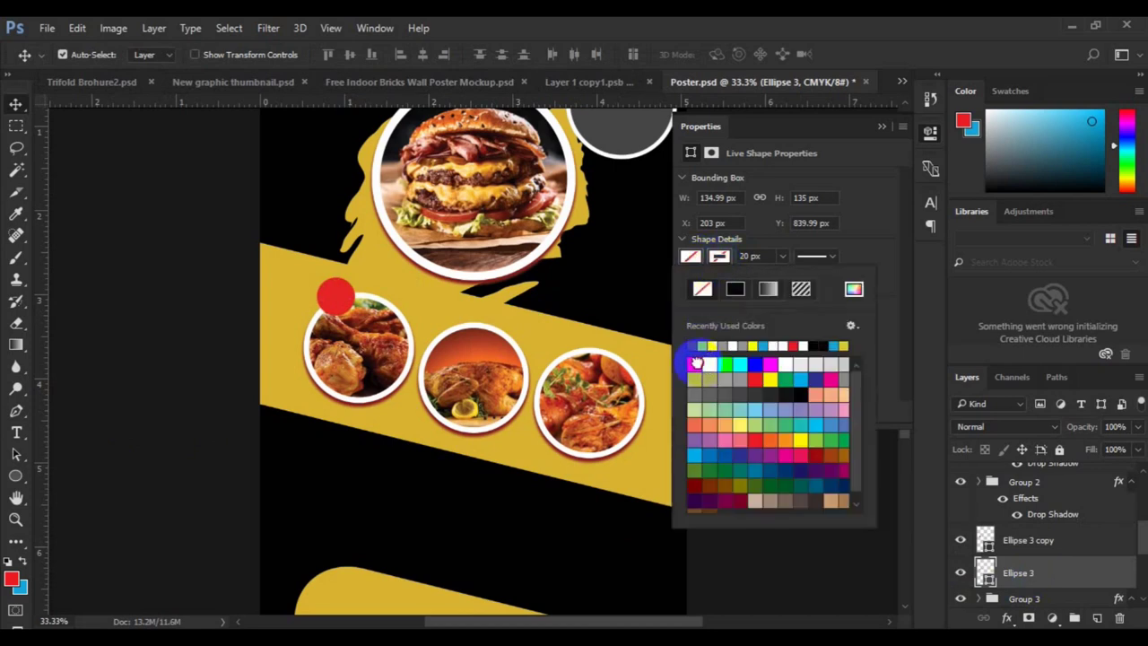
click(693, 363)
click(750, 259)
text(10)
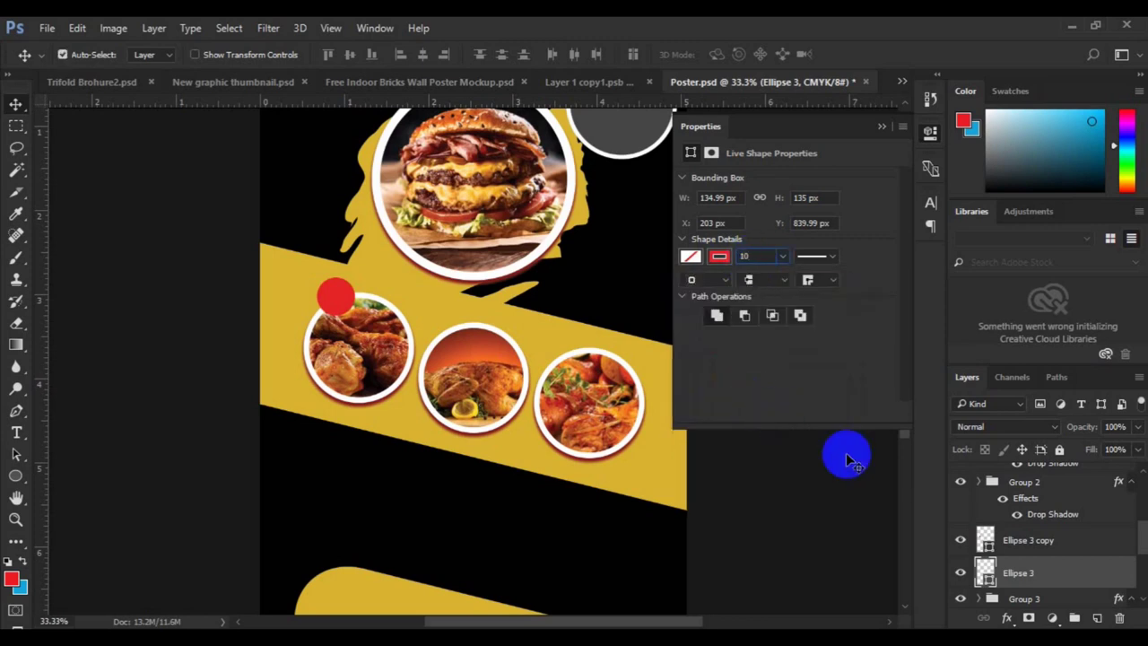
Enlarge the red outline to 171 px so it forms a thin ring around the solid circle.
key(ctrl+t)
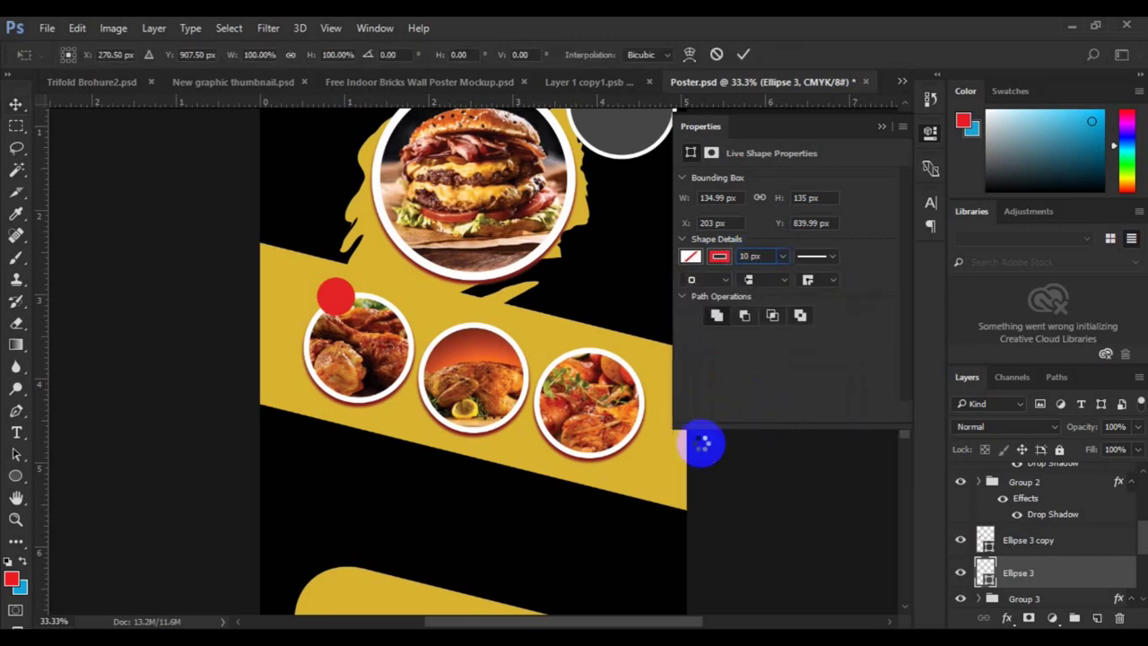
drag(360, 318, 362, 321)
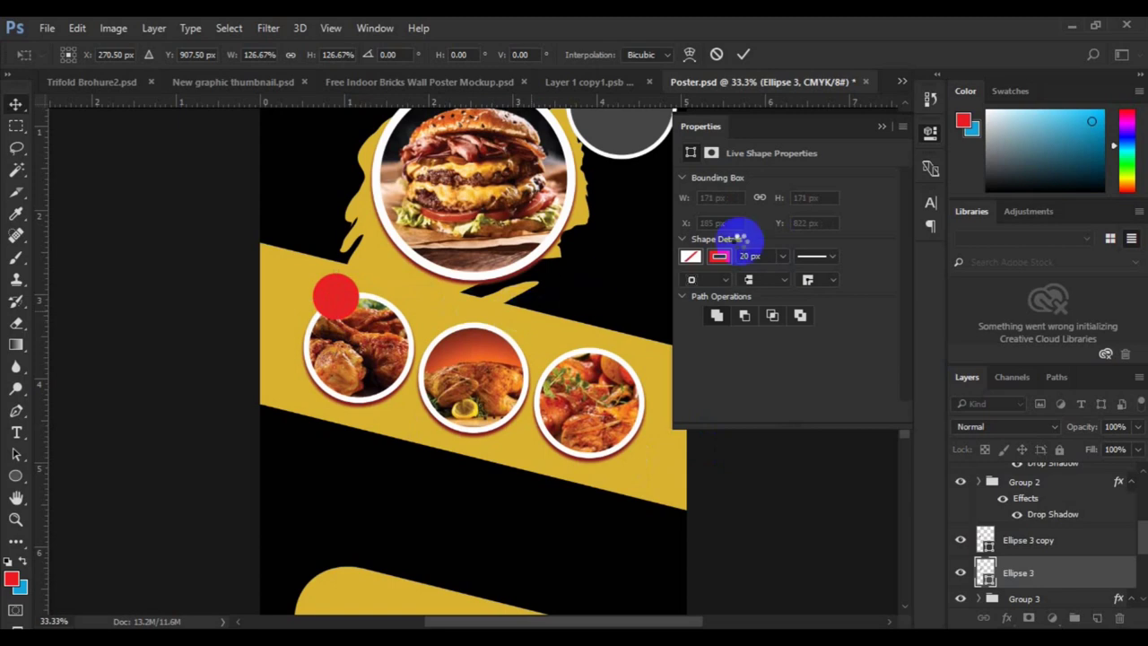
key(Return)
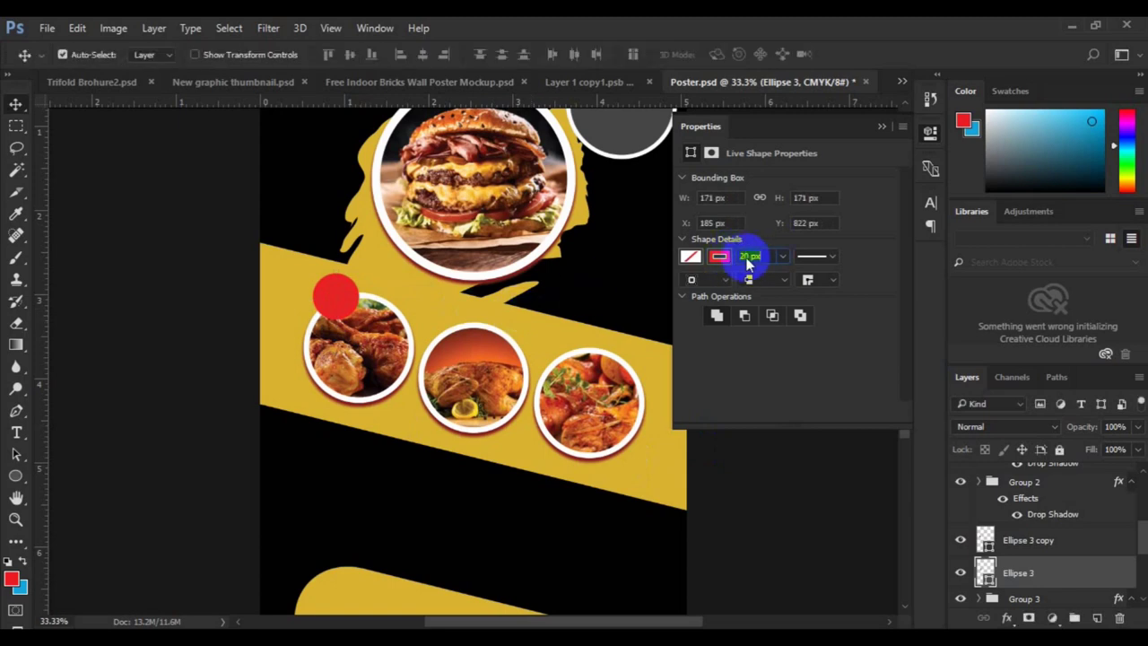
text(10)
text(5)
key(Return)
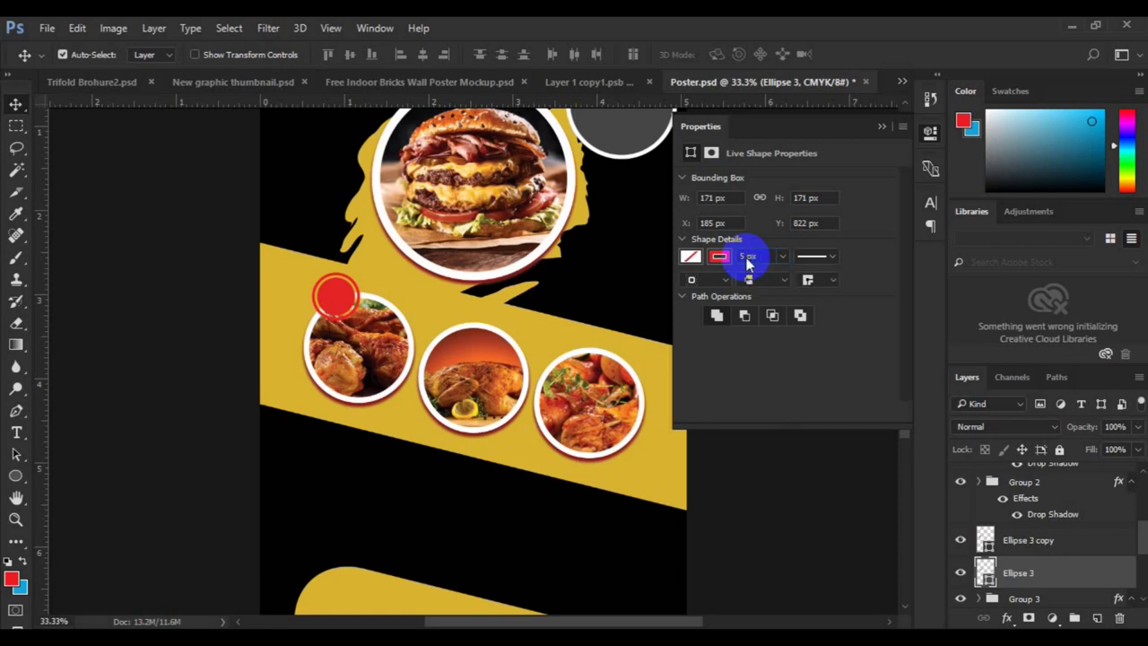
click(332, 297)
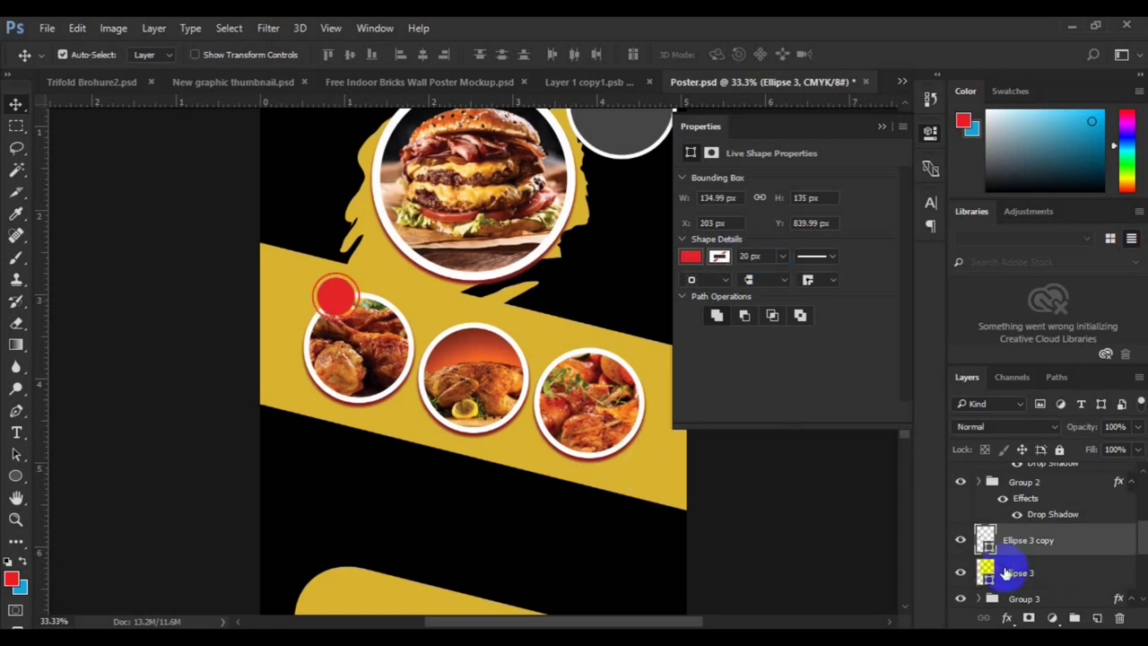
Add a new layer and start a white text entry on the red circle.
click(1098, 618)
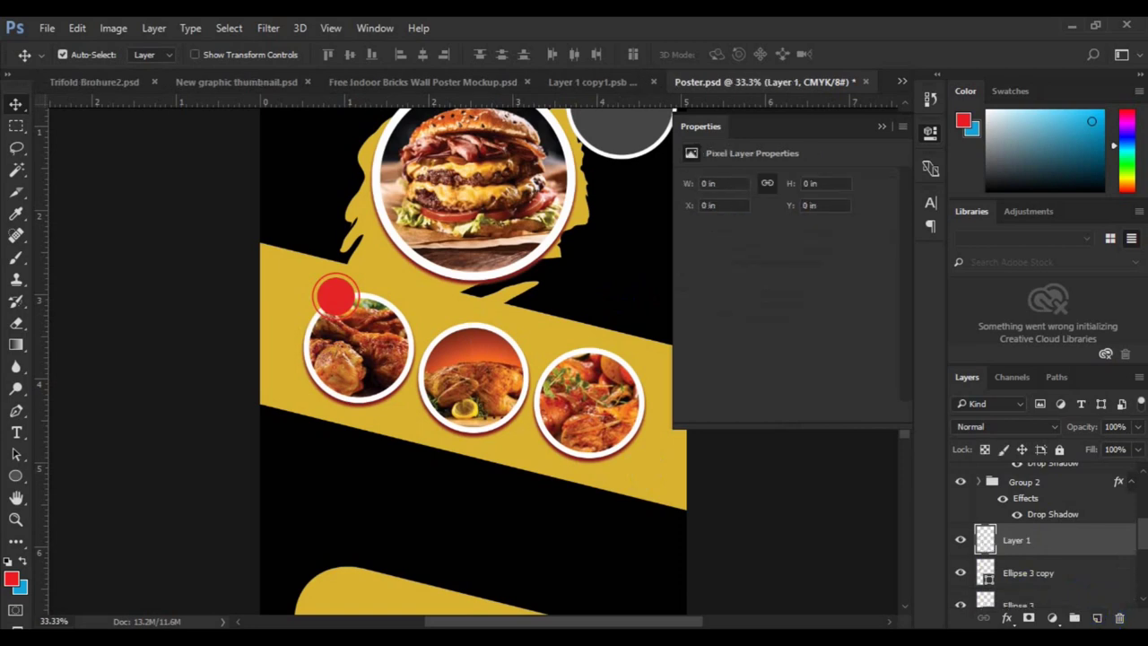
click(16, 433)
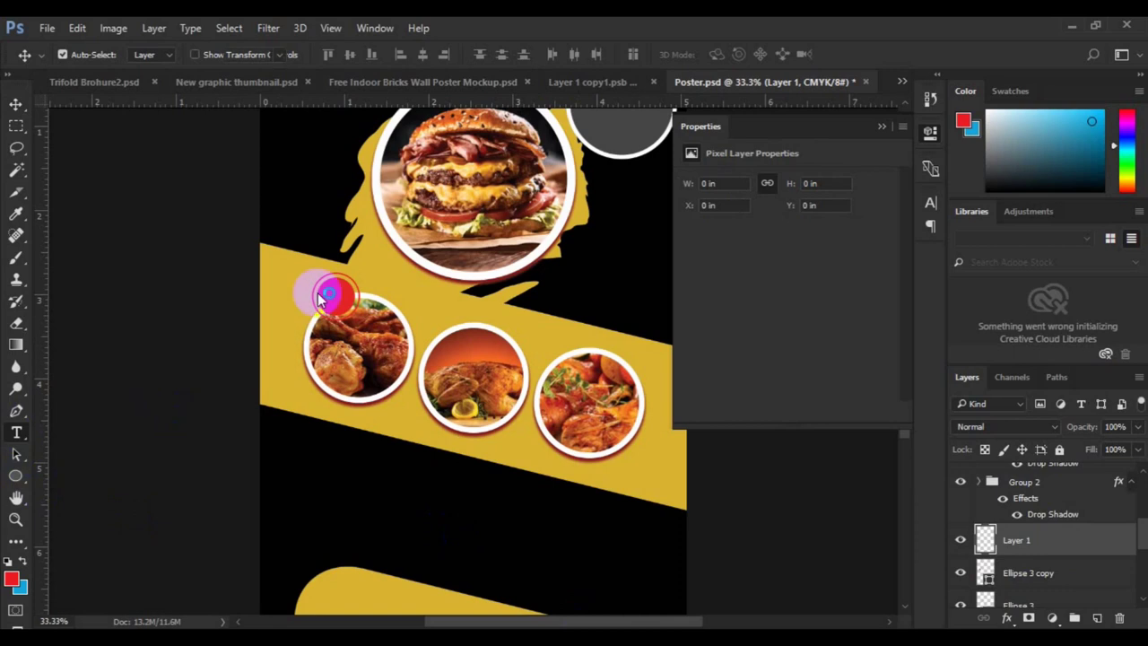
click(587, 55)
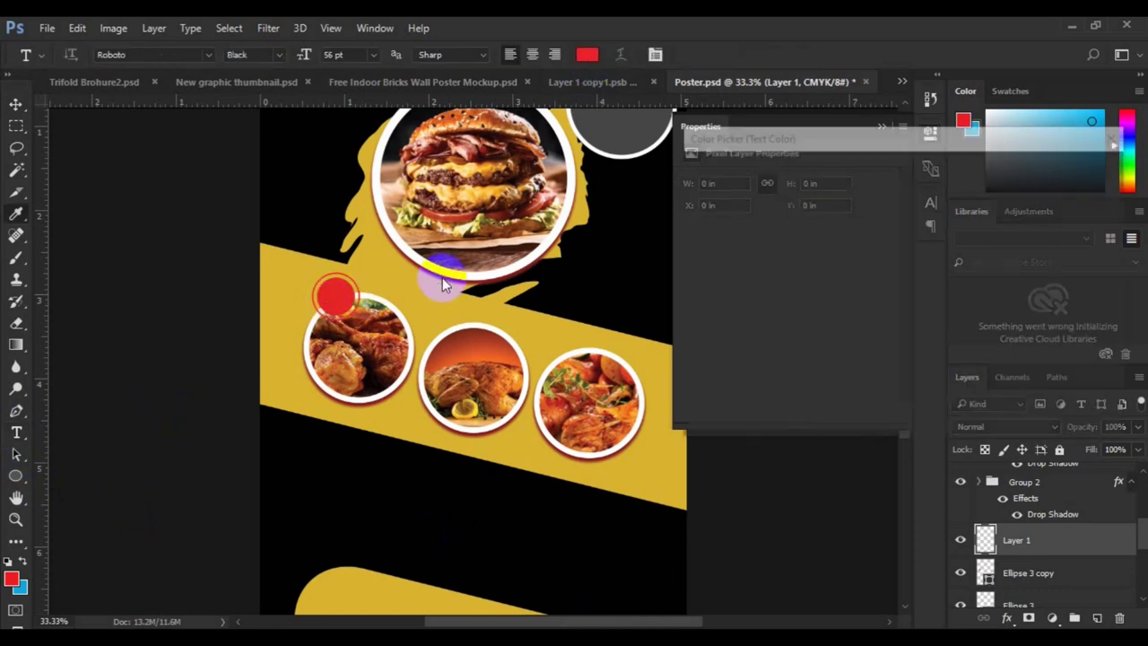
click(441, 271)
click(1071, 168)
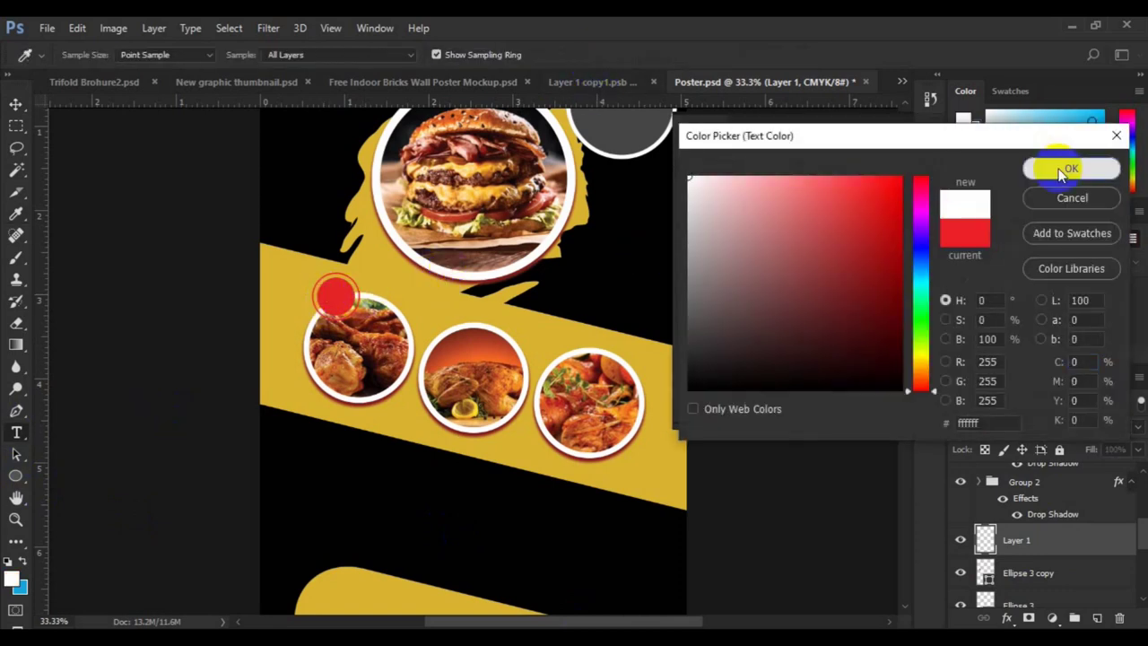
click(334, 301)
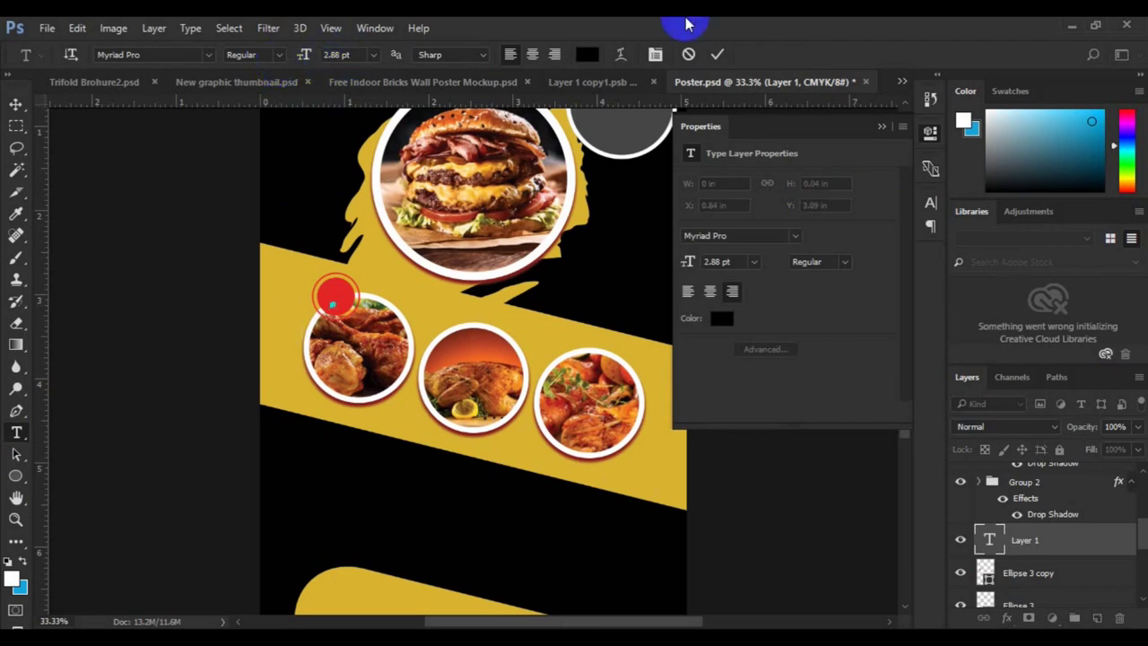
click(689, 56)
click(329, 301)
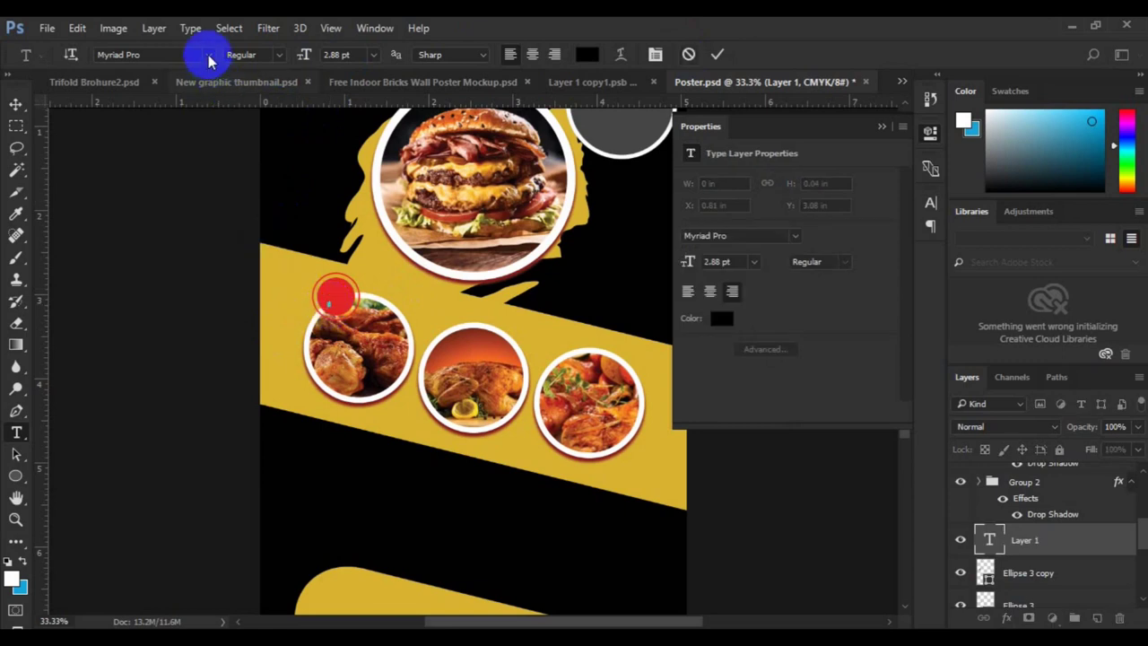
Set the text's font family to Roboto.
click(208, 55)
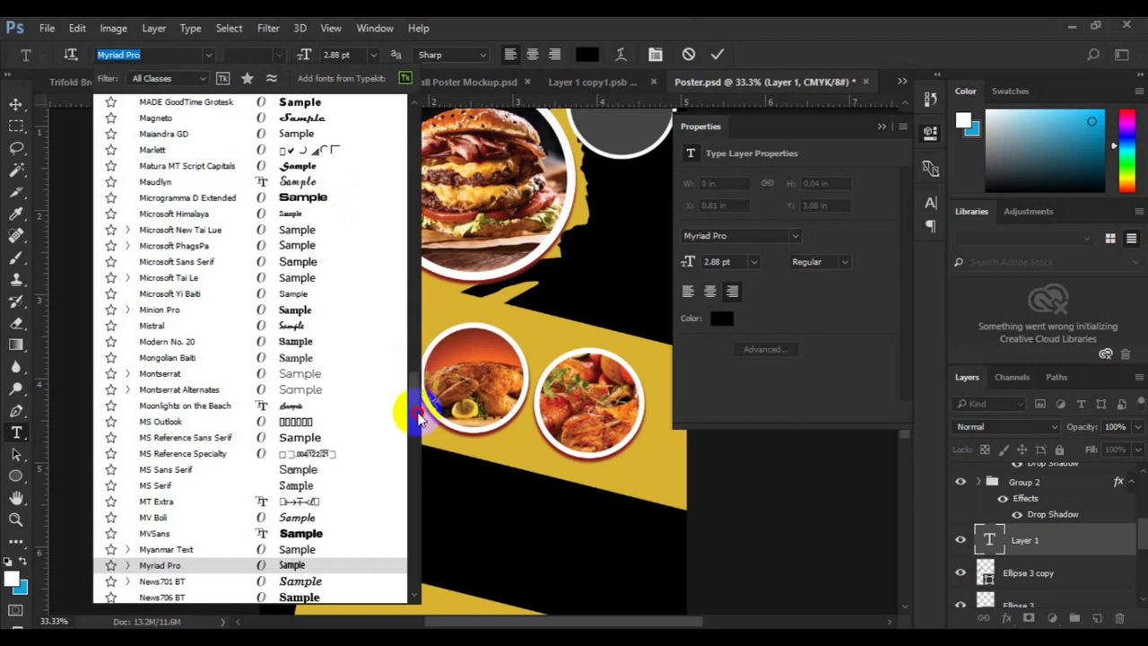
click(425, 511)
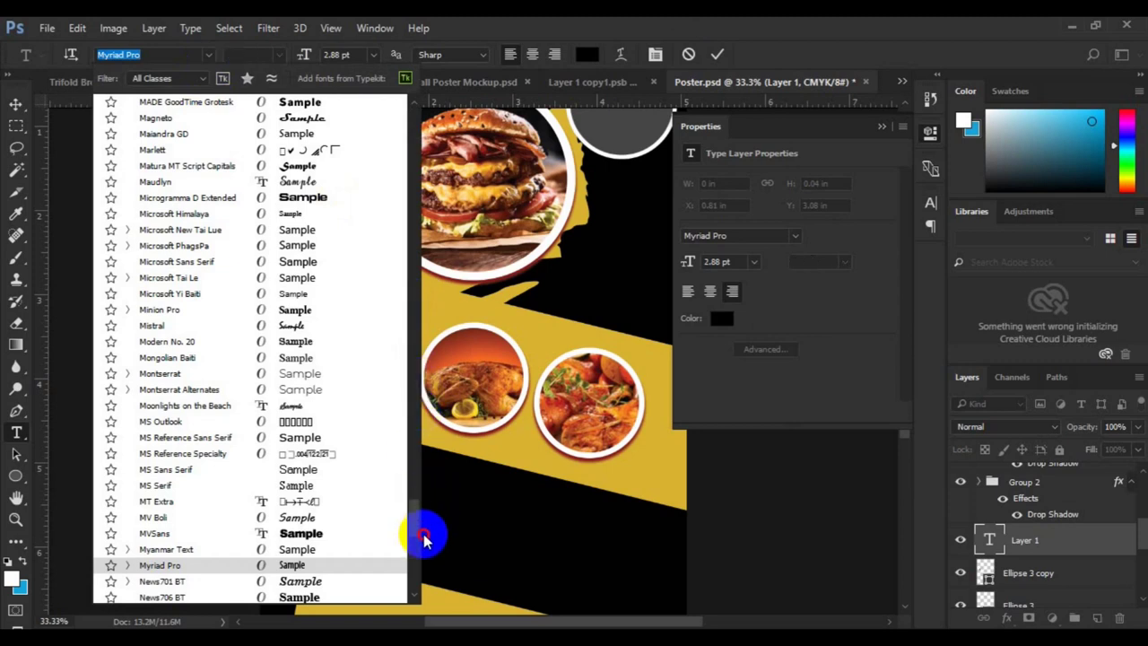
scroll(423, 508, down, 10)
drag(423, 505, 416, 339)
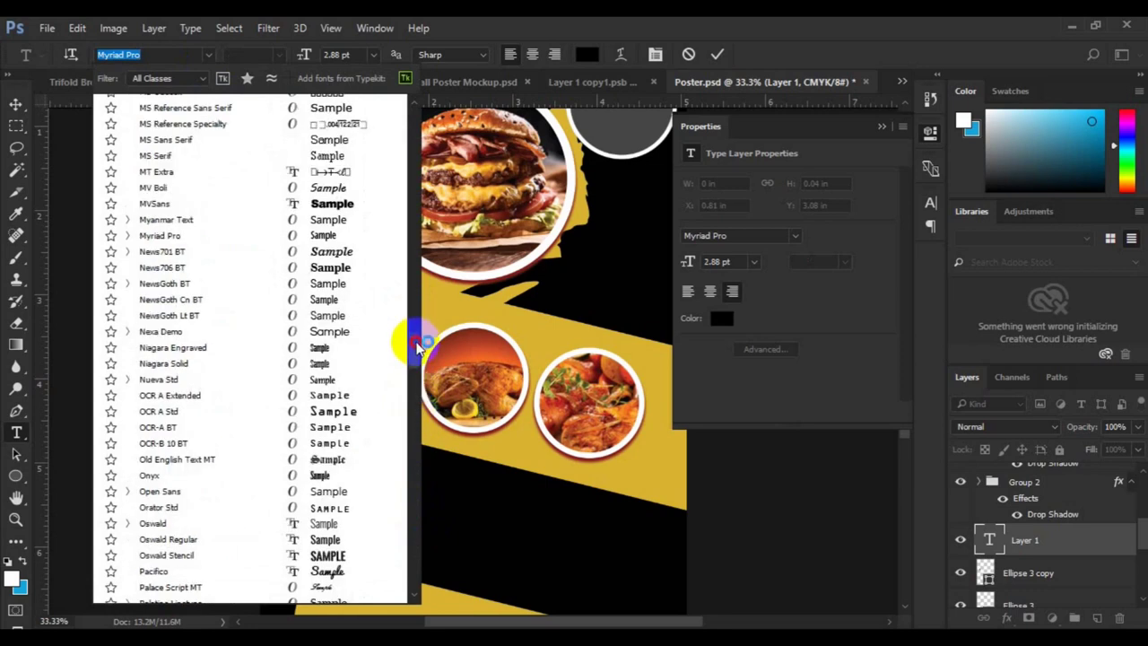
drag(415, 413, 417, 445)
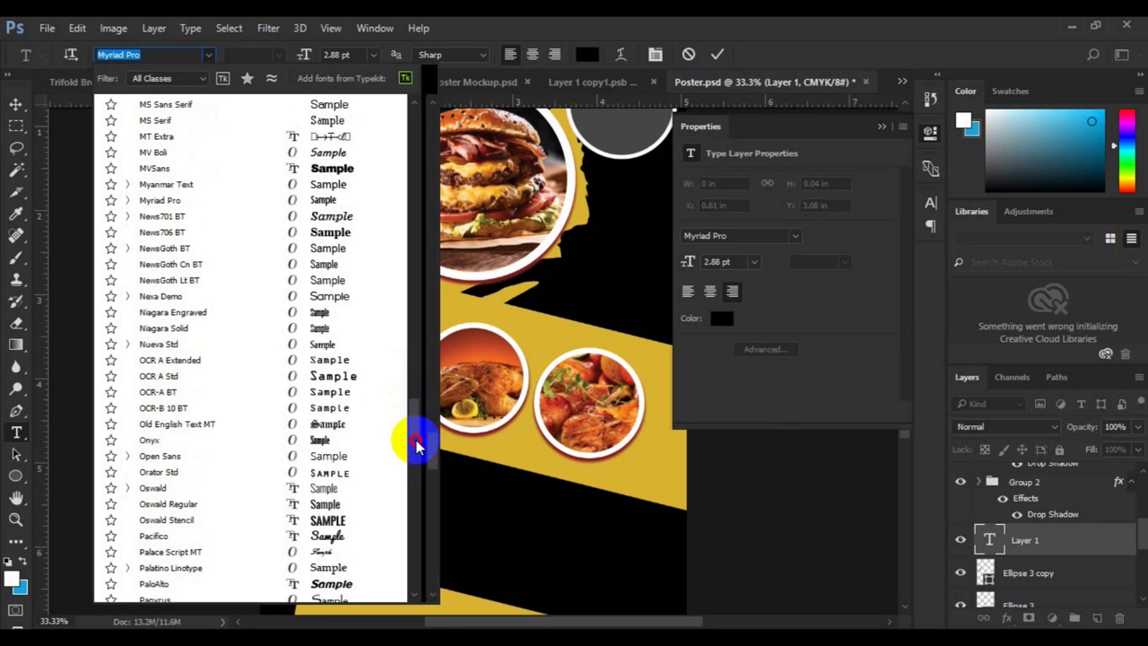
scroll(417, 446, down, 10)
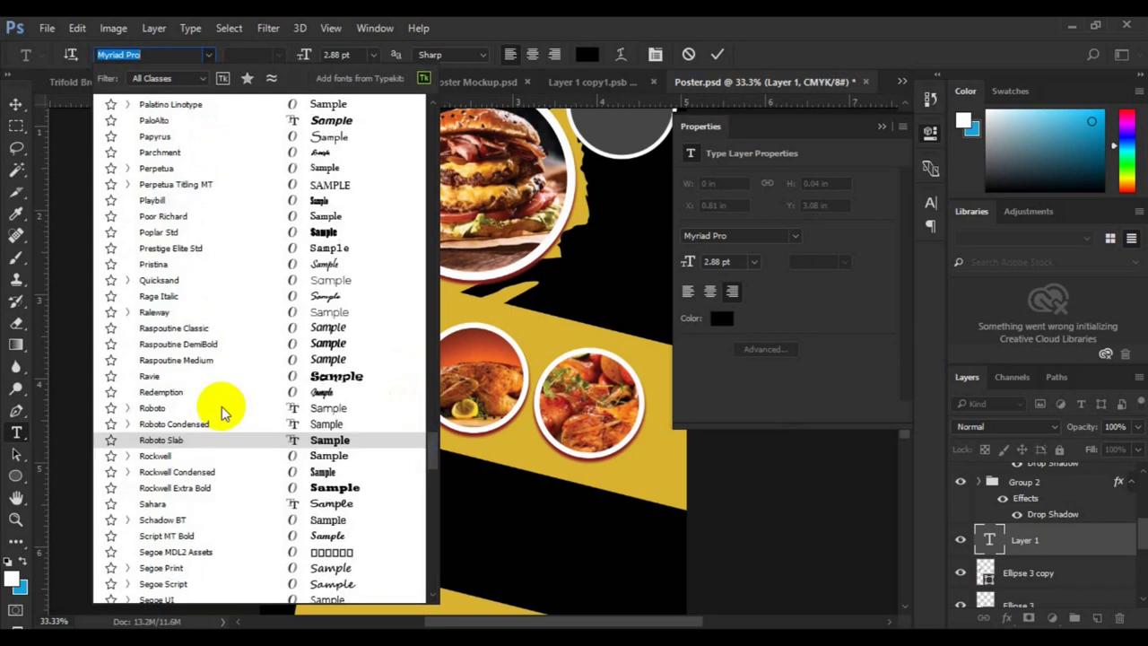
click(222, 408)
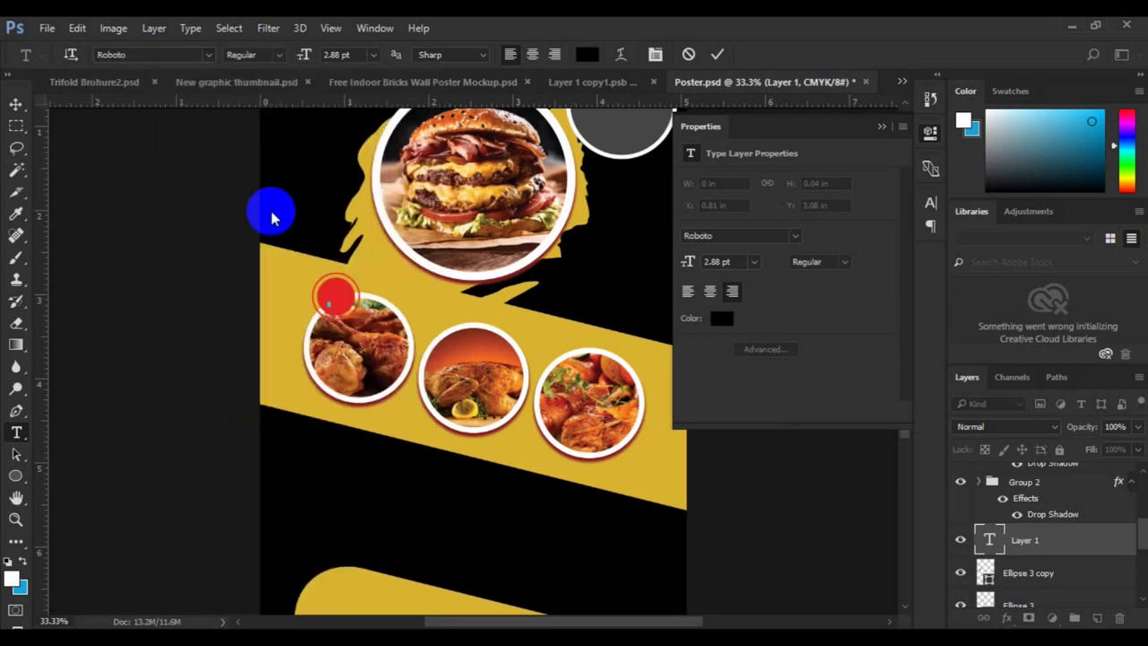
Style the badge text as Roboto Black, 10 pt, in white.
click(279, 56)
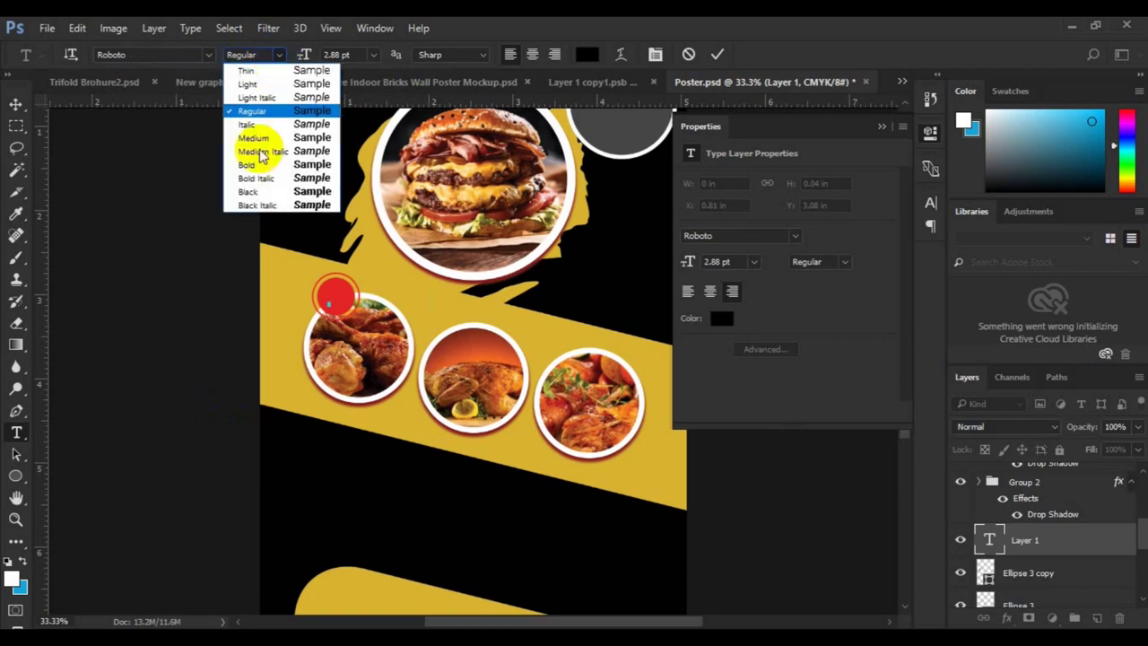
click(266, 193)
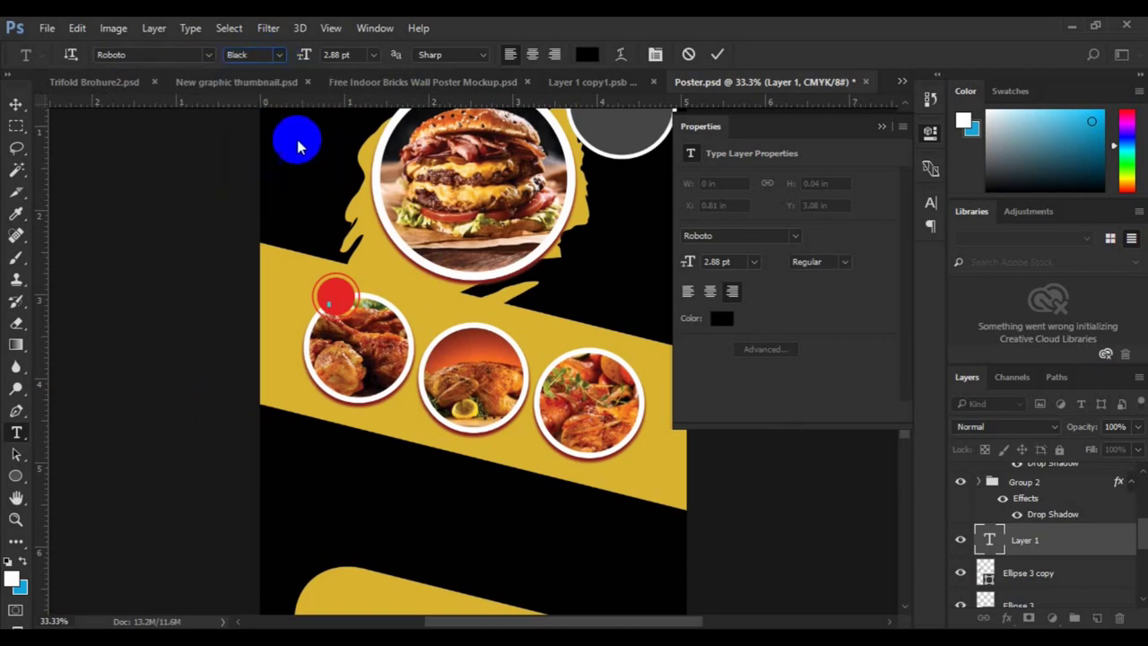
click(373, 55)
click(364, 153)
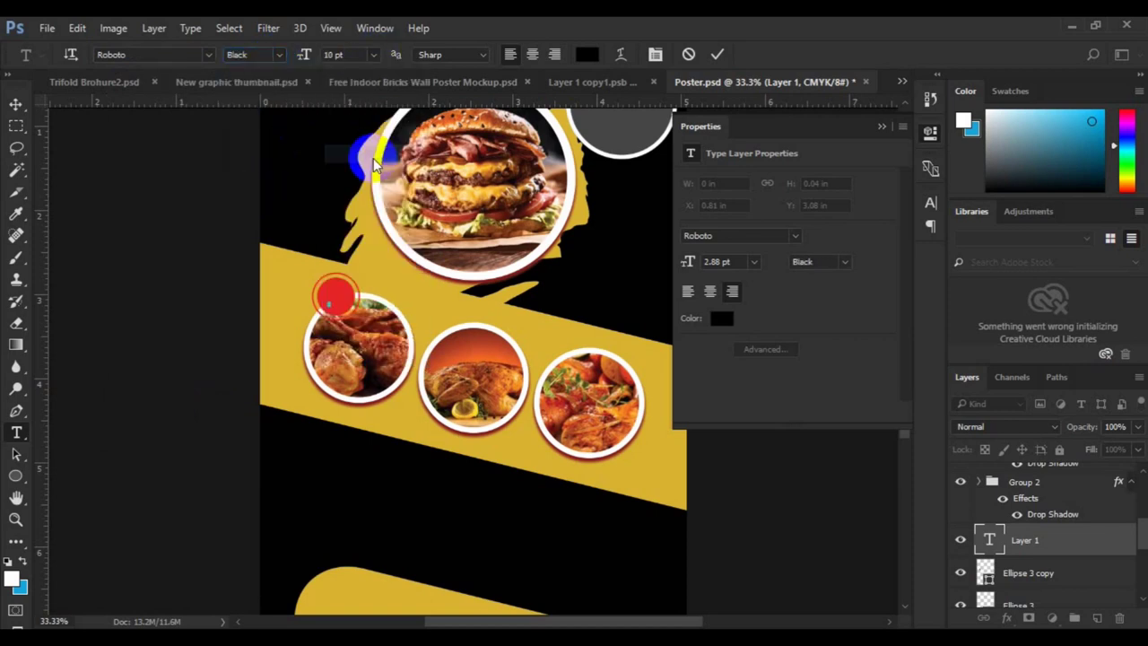
click(595, 56)
click(638, 267)
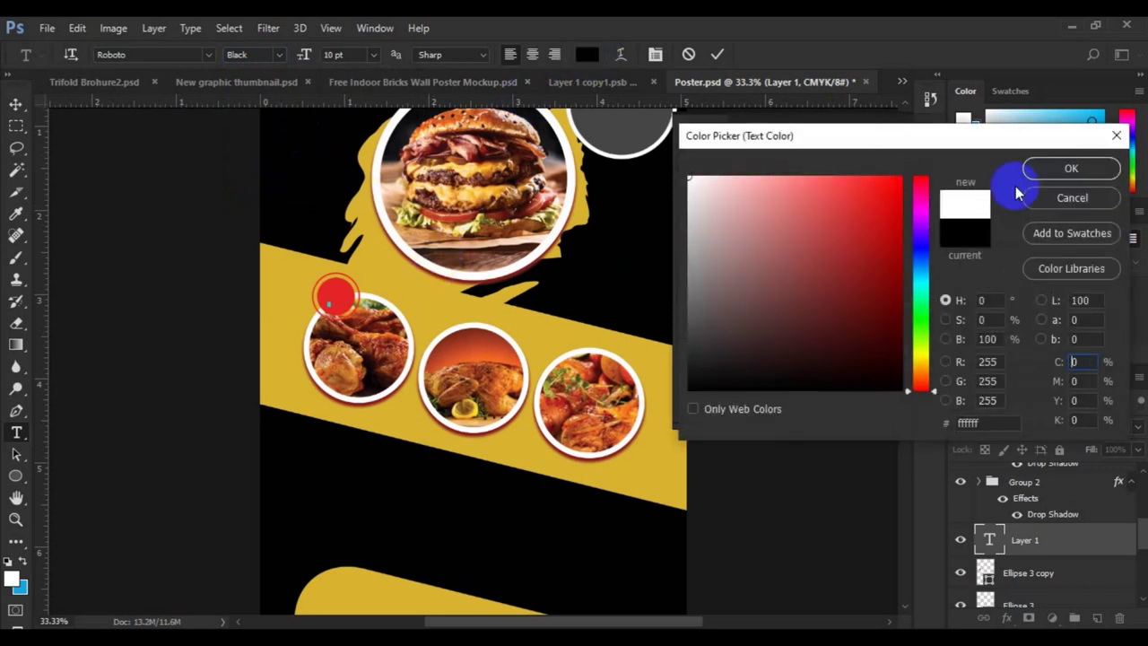
click(1047, 172)
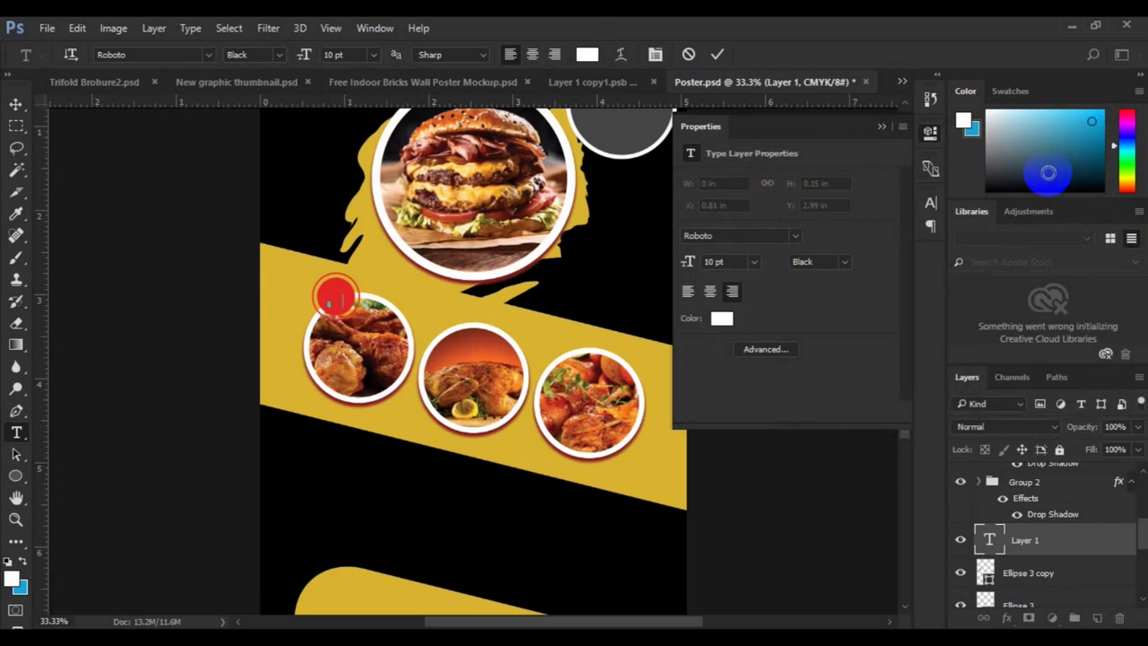
text($10)
Commit the $10 text and centre it on the red badge.
click(16, 105)
click(338, 299)
drag(343, 306, 334, 297)
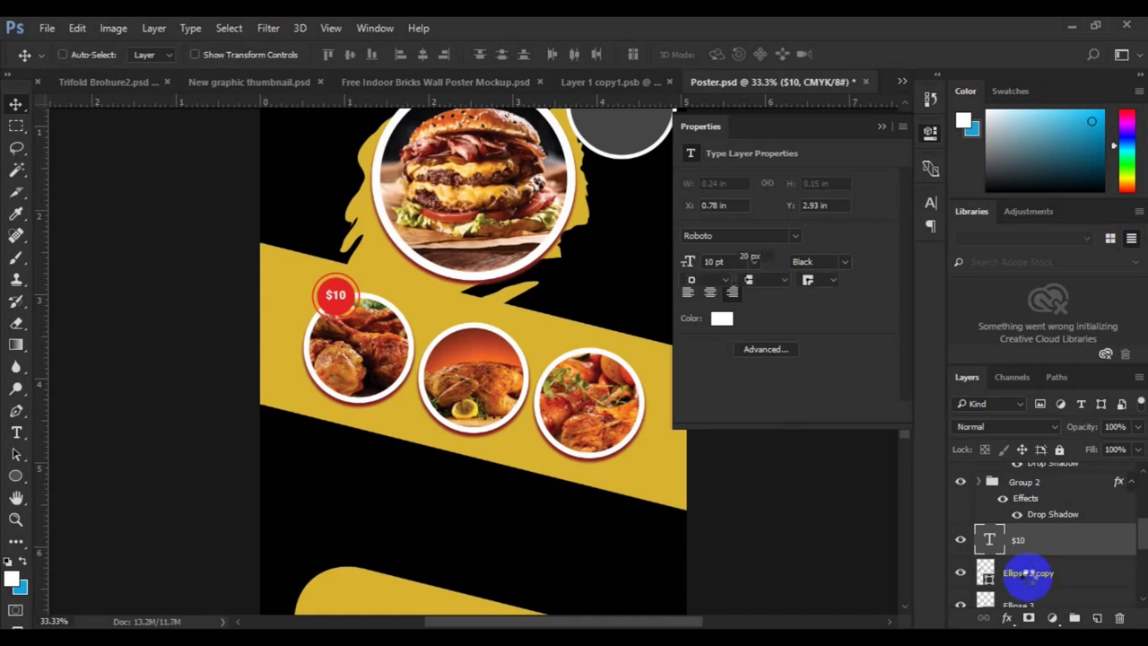
Group the $10 text, red circle and ring as Group 5, then duplicate the group.
ctrl+click(1030, 581)
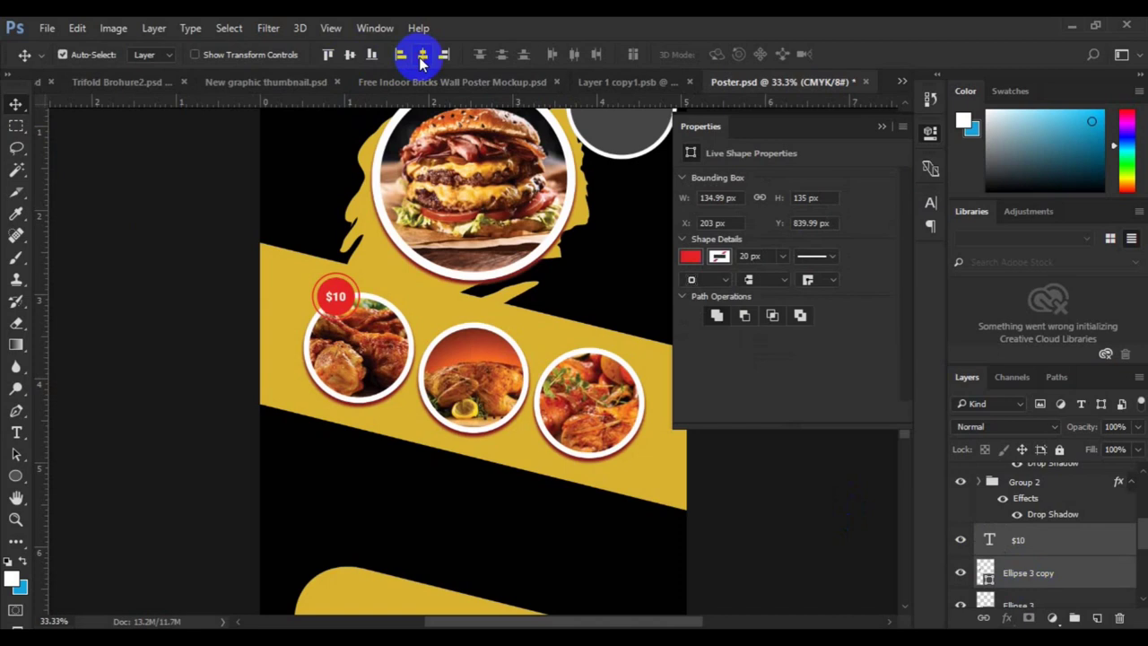
scroll(1130, 592, down, 1)
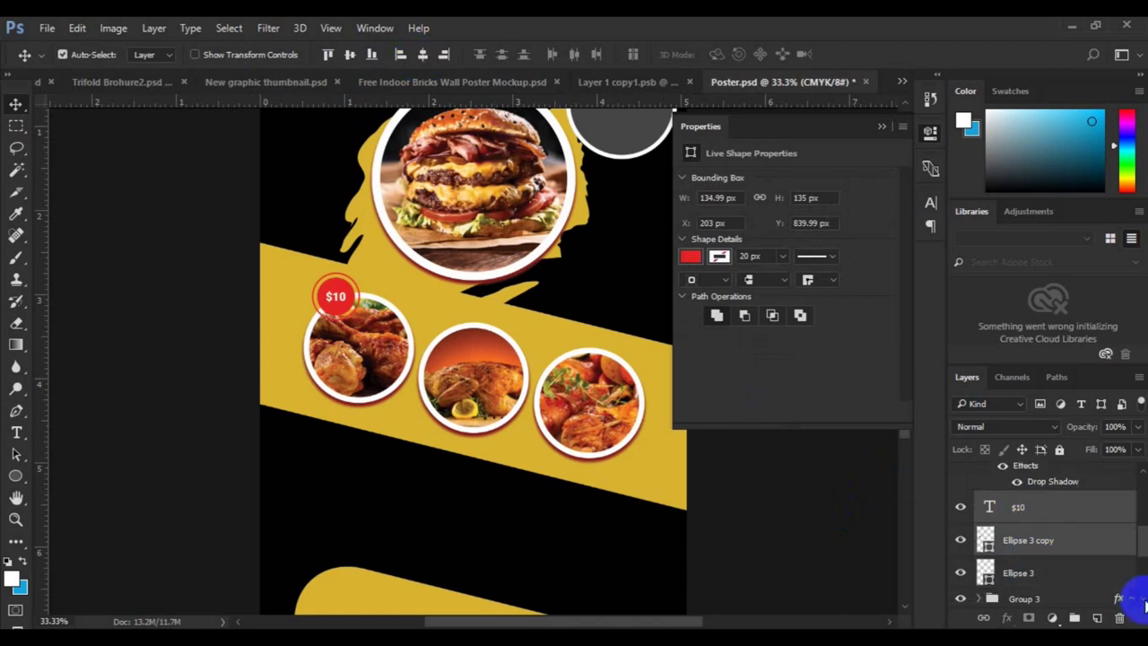
click(1046, 576)
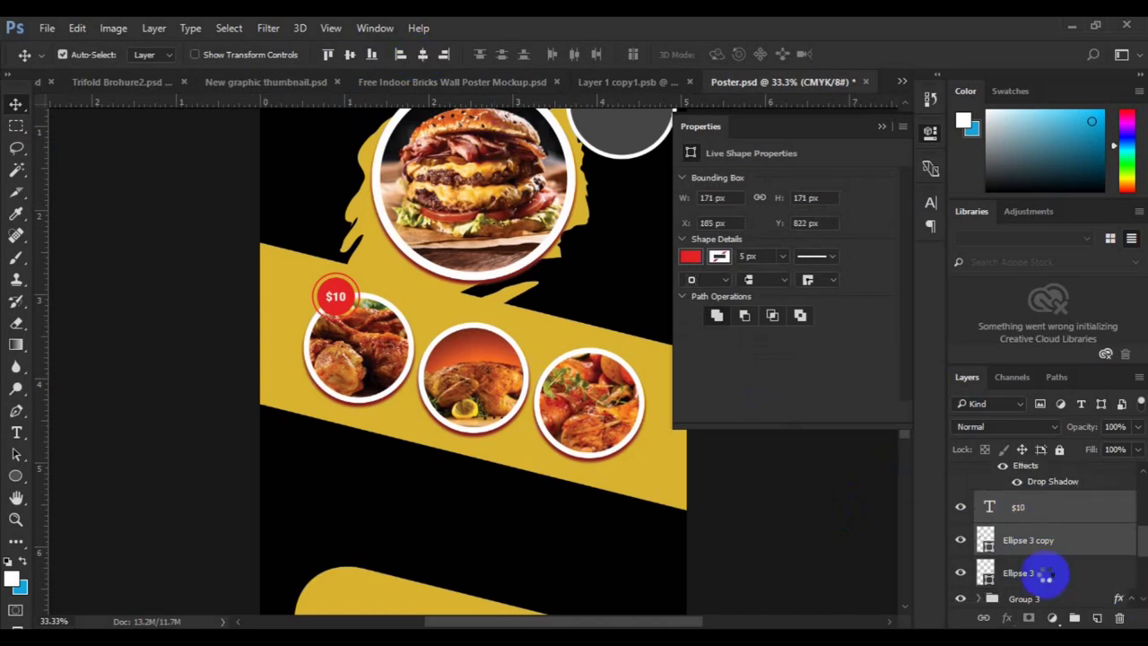
shift+click(1030, 515)
key(ctrl+g)
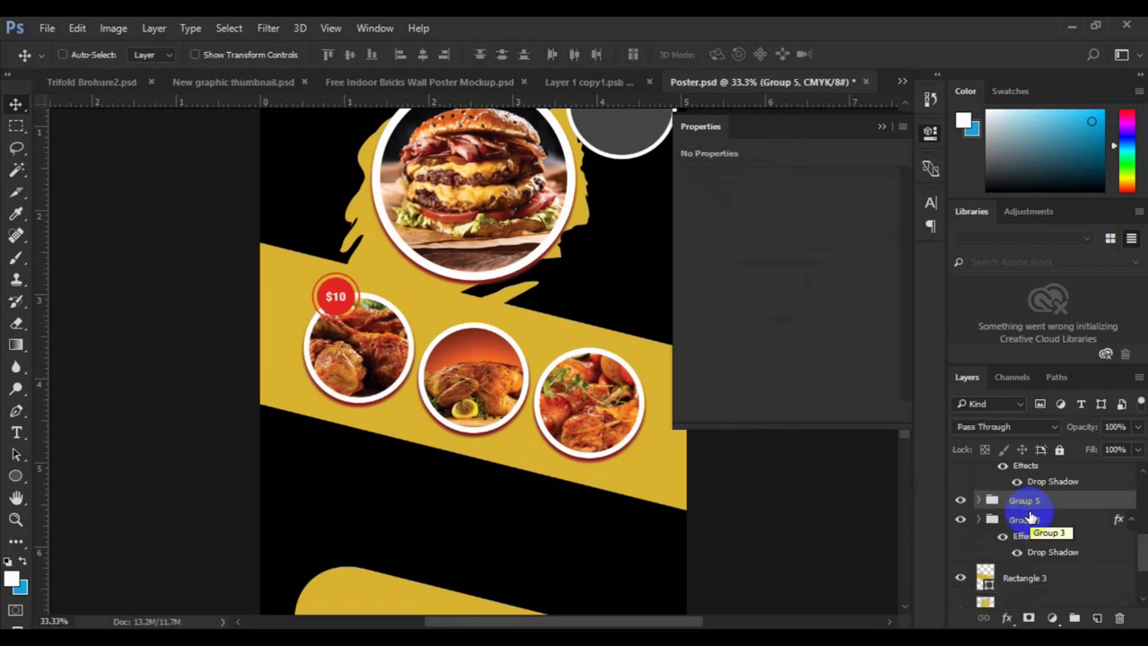
key(ctrl+j)
key(ctrl+t)
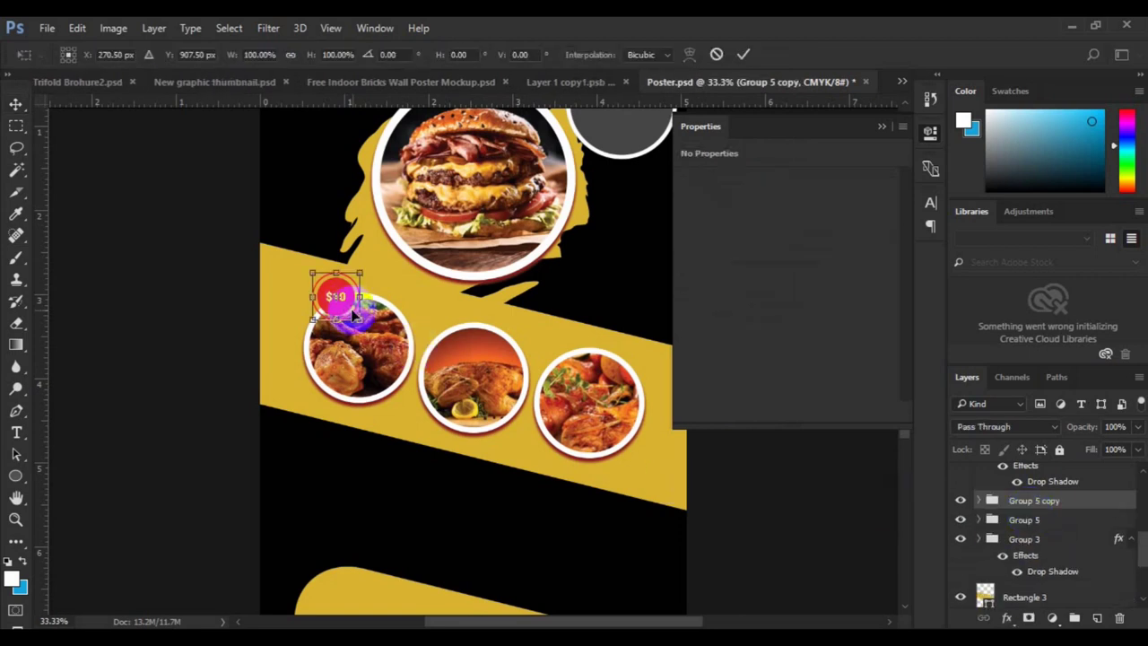
Move the copied badge onto the bottom edge of the middle chicken circle.
drag(354, 309, 475, 430)
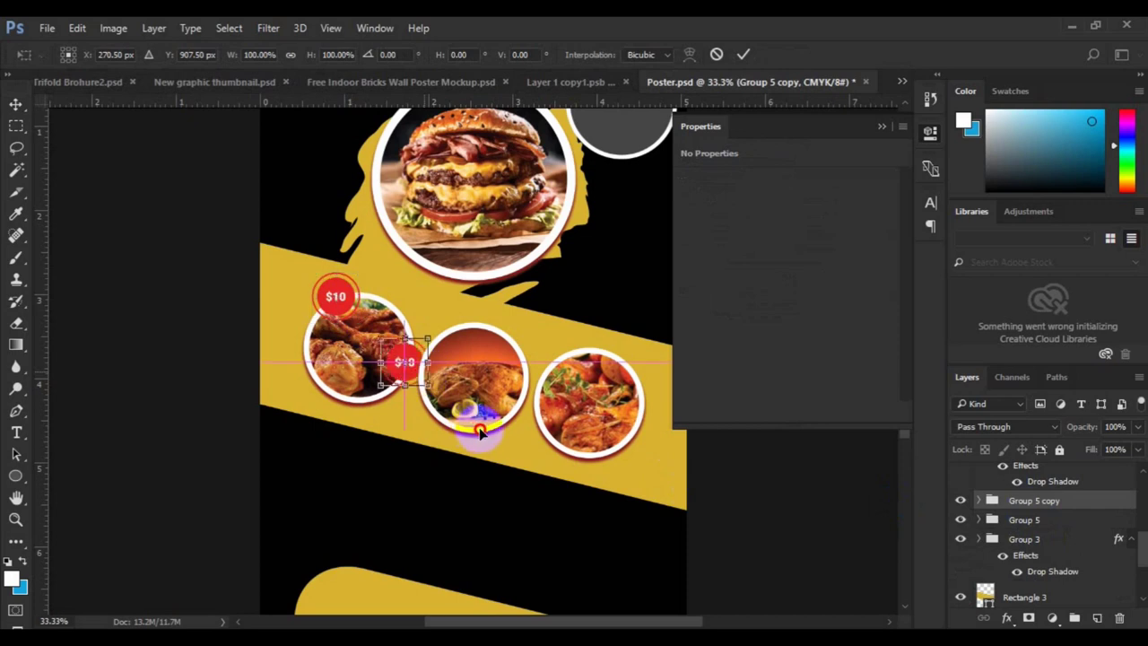
drag(479, 427, 489, 430)
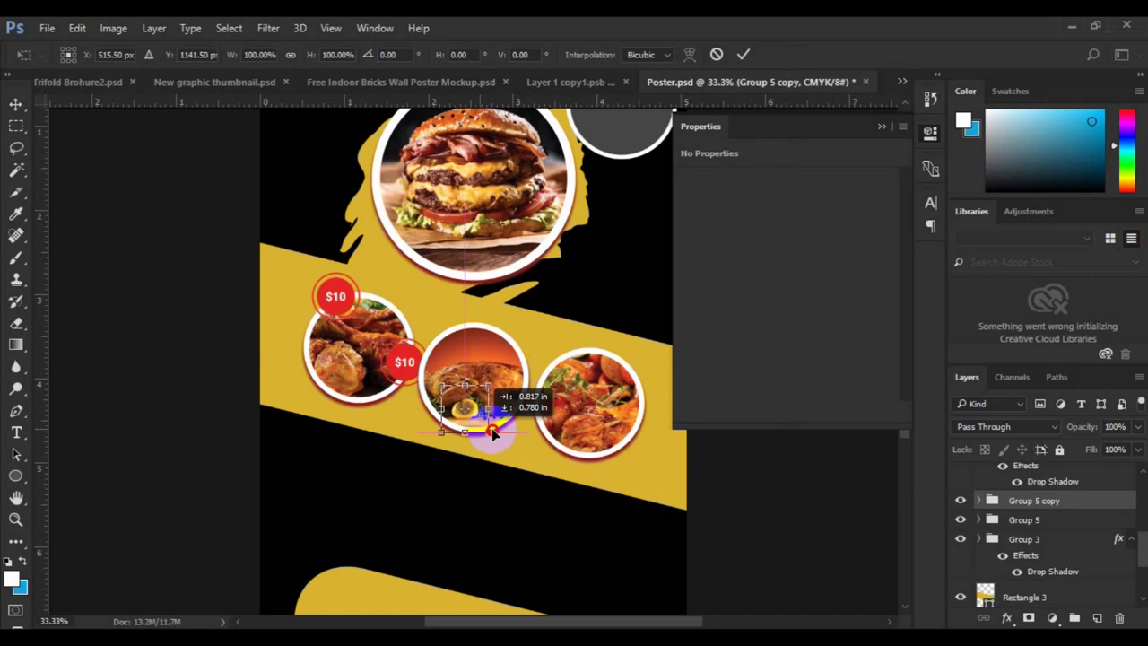
drag(491, 434, 494, 436)
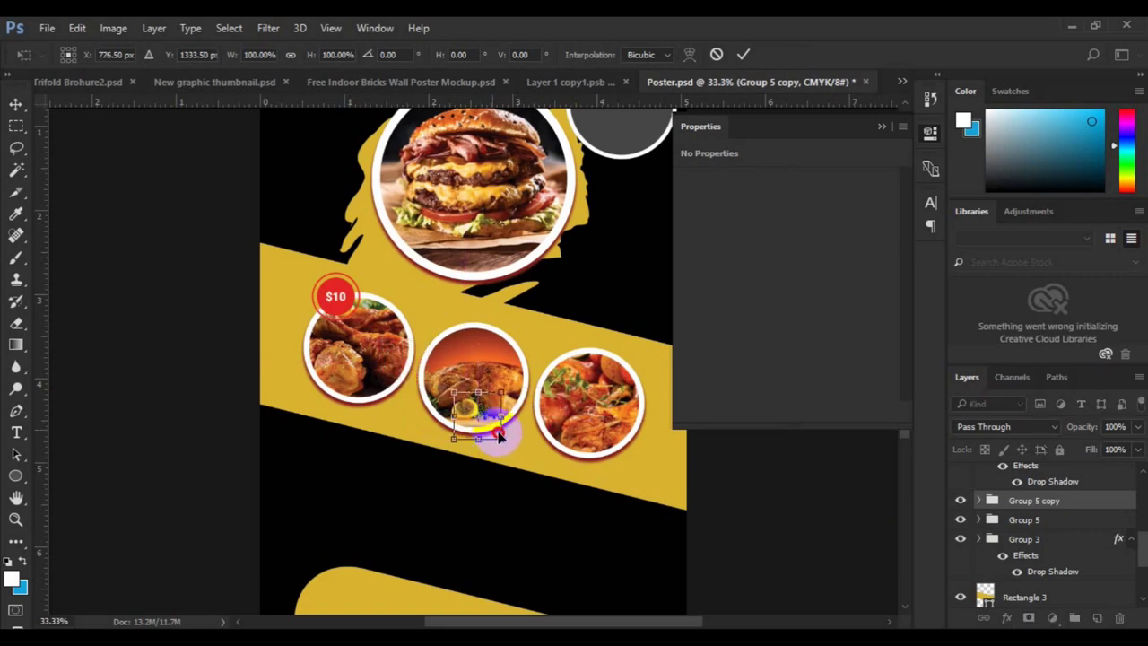
drag(497, 436, 500, 437)
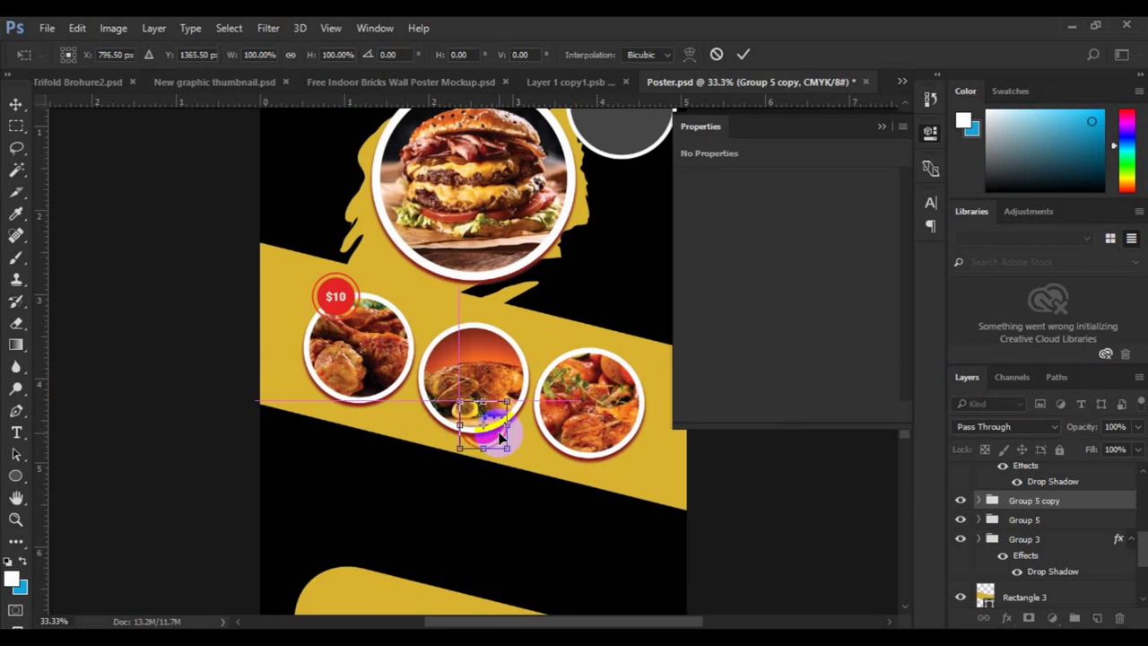
key(Return)
Restack the copied badge group above the food image layers.
mouse_move(1139, 538)
mouse_down()
mouse_move(1143, 552)
mouse_move(1139, 529)
mouse_up()
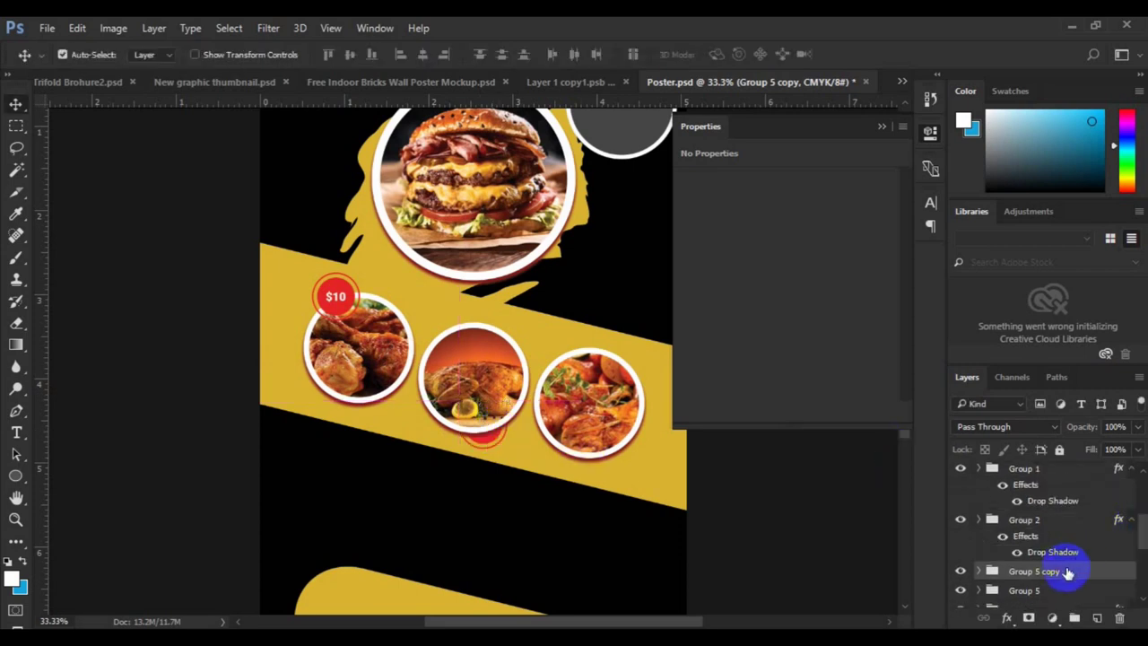
drag(1065, 571, 1064, 509)
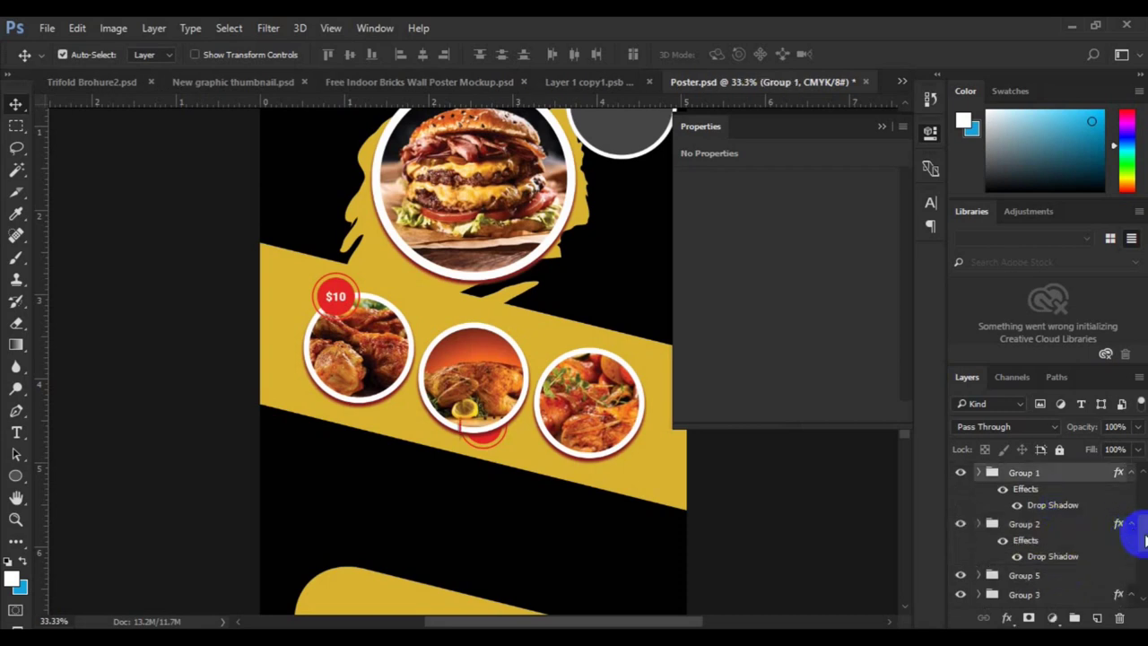
scroll(1145, 530, up, 1)
drag(1145, 530, 1143, 516)
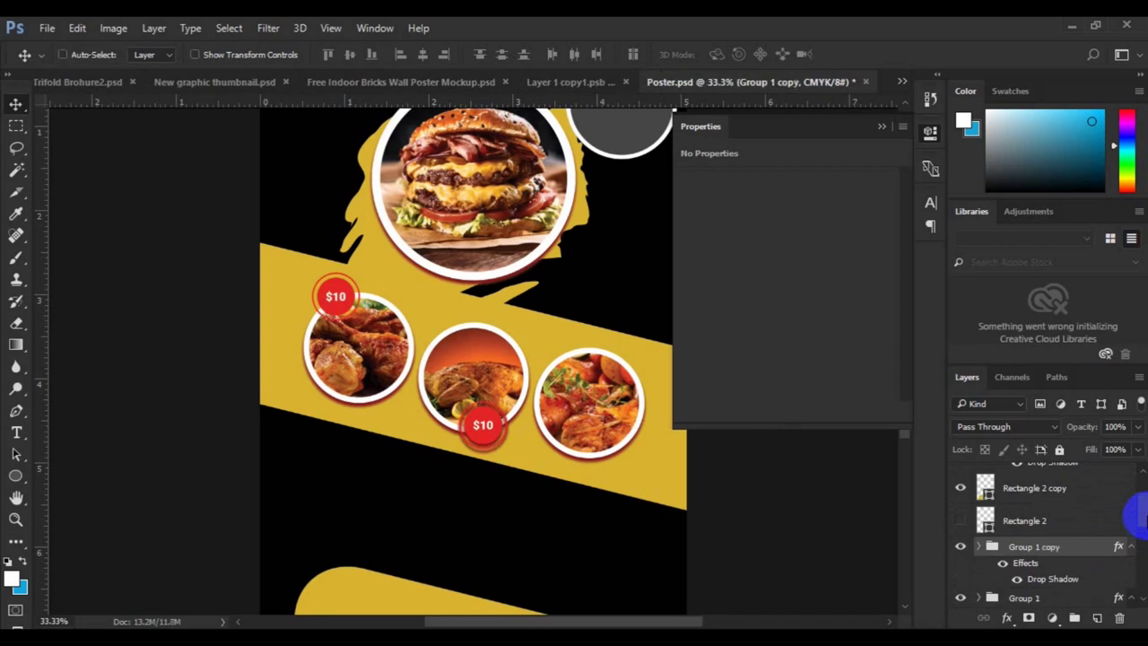
key(ctrl+t)
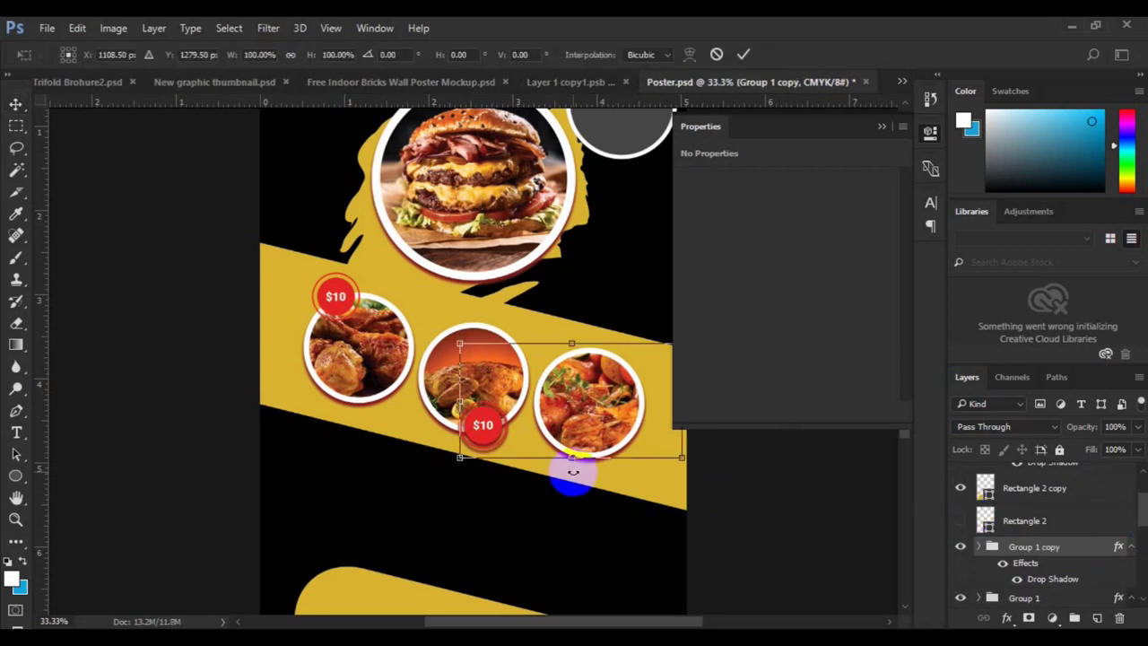
click(716, 54)
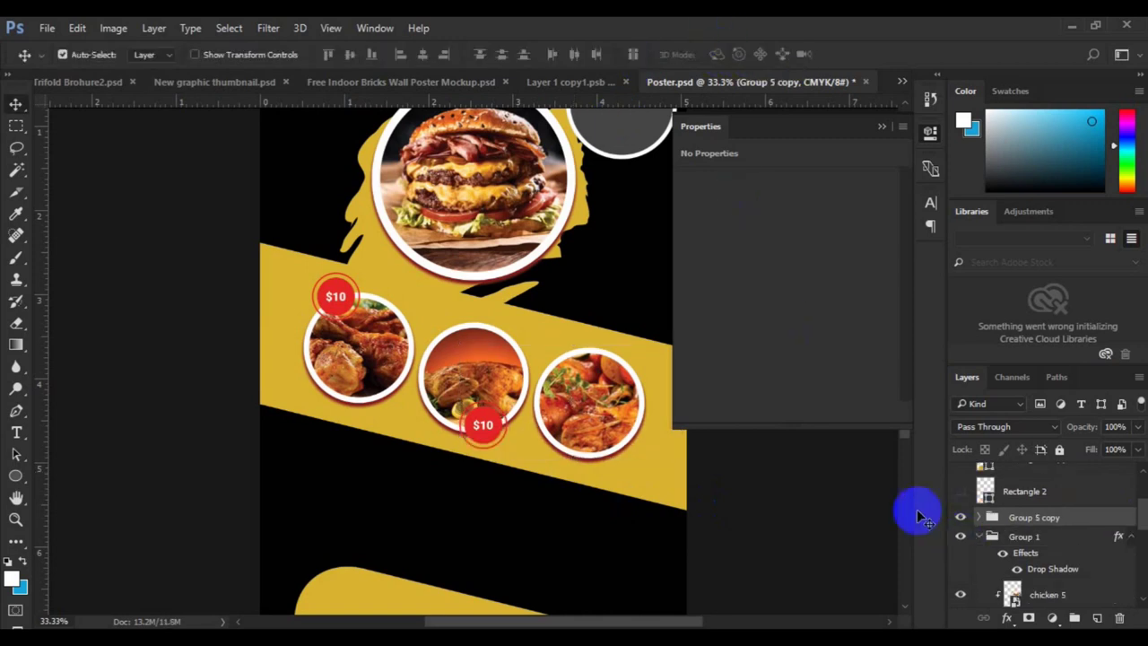
Duplicate the badge group and place the third $10 badge on the right circle's upper right.
click(881, 128)
key(ctrl+j)
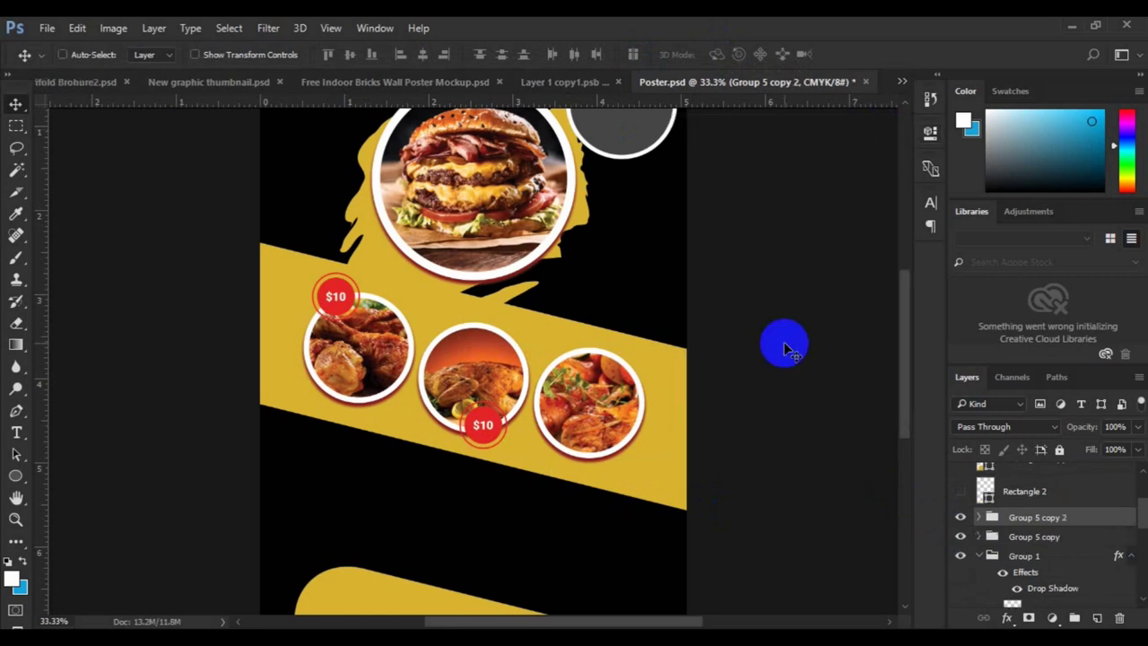
key(ctrl+t)
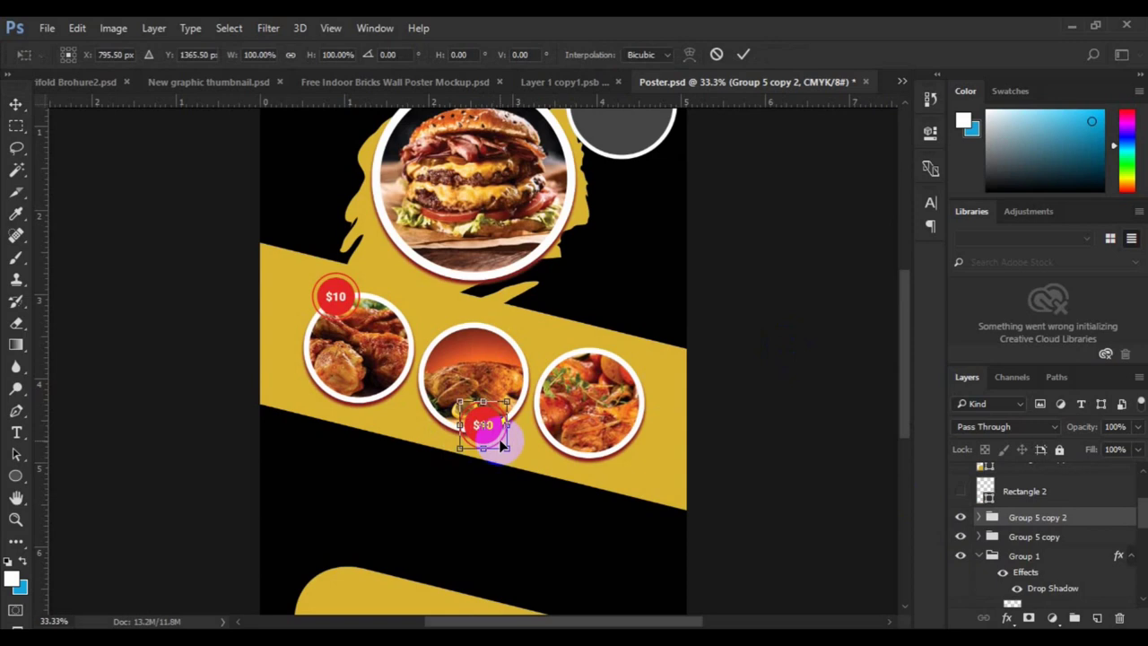
drag(503, 446, 525, 446)
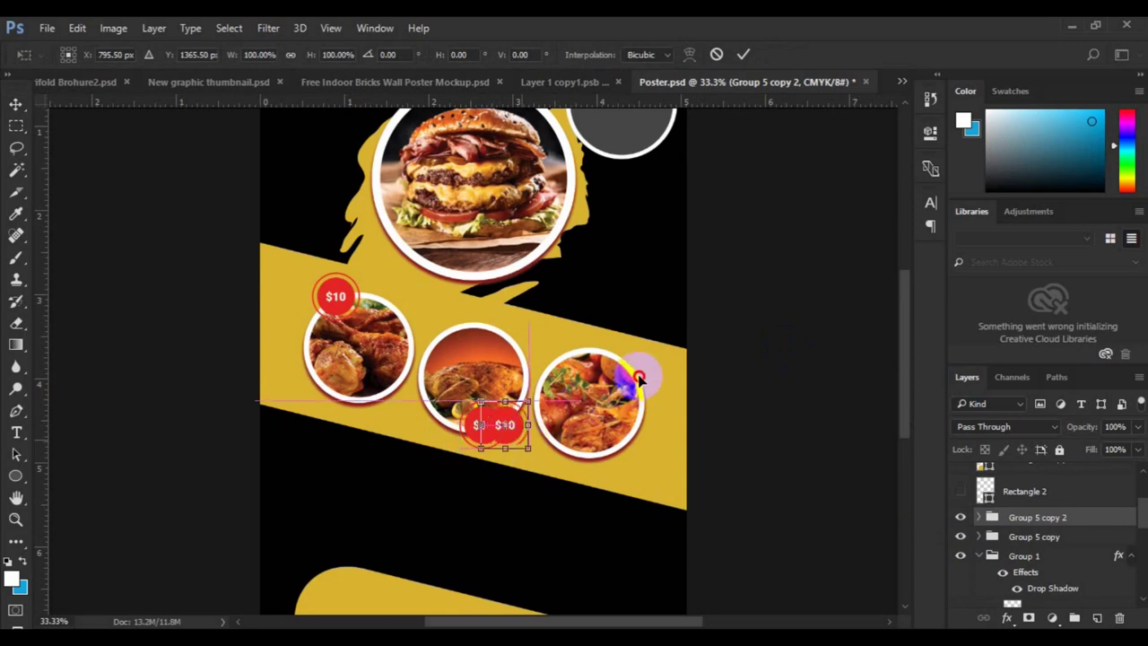
drag(639, 380, 638, 379)
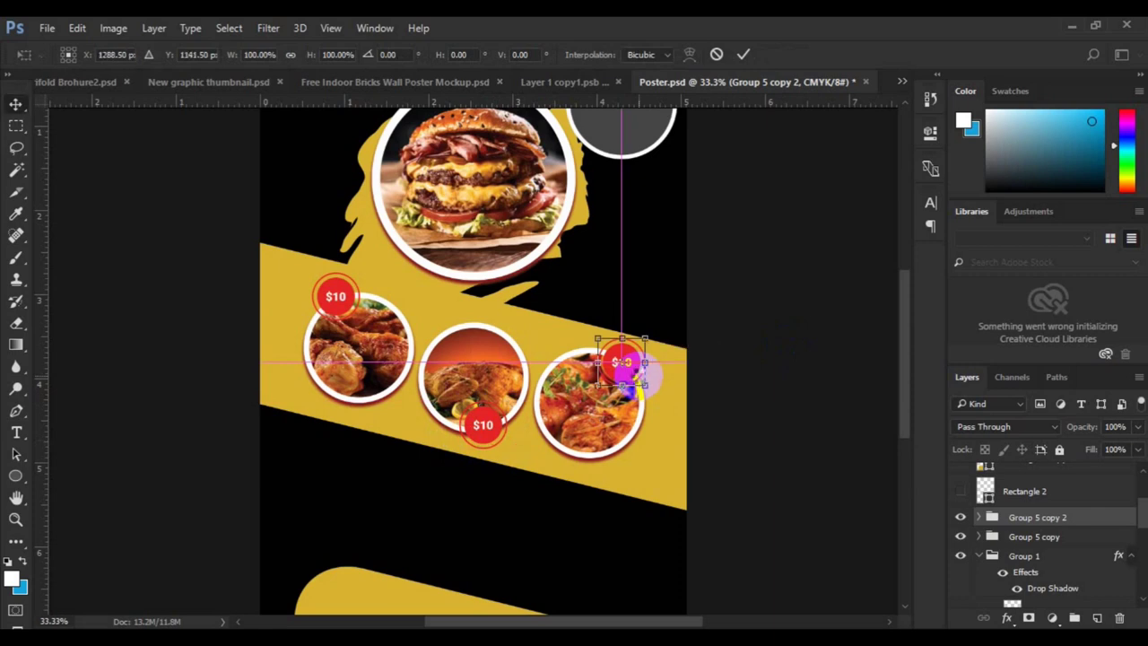
key(Return)
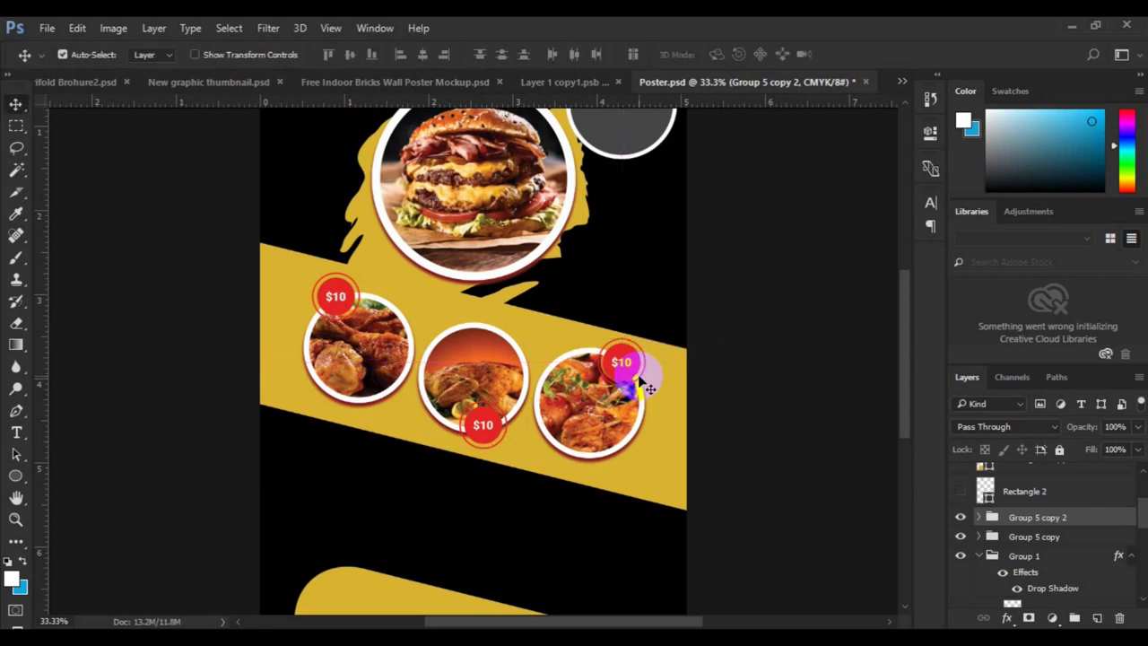
scroll(639, 379, down, 1)
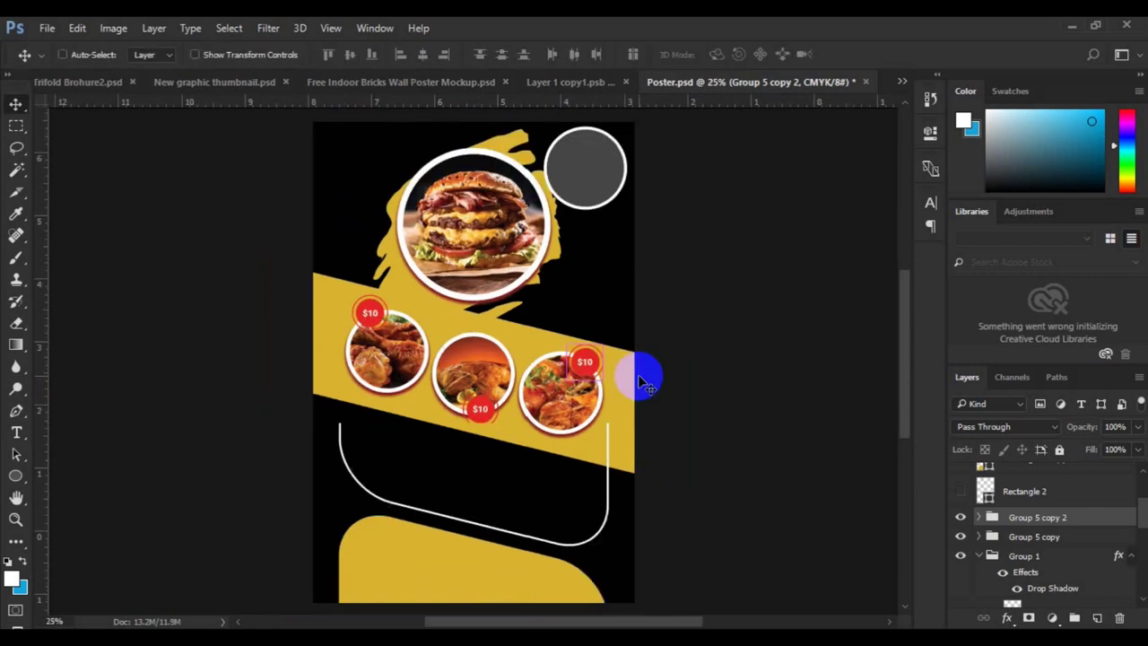
scroll(639, 379, up, 1)
scroll(639, 380, down, 1)
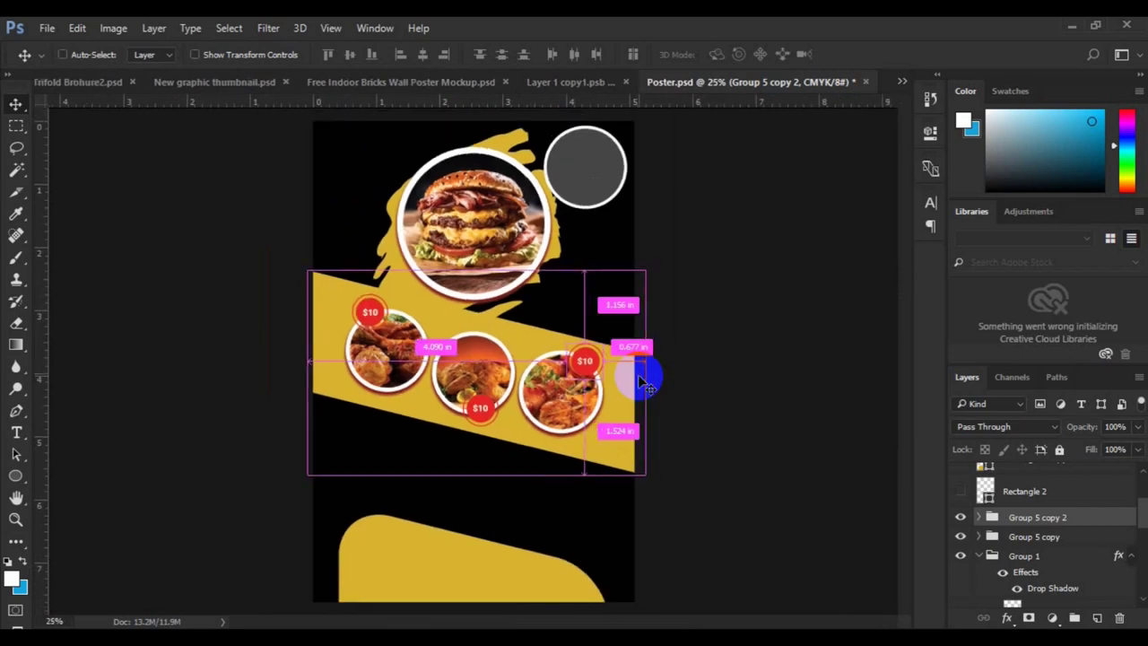
scroll(639, 380, down, 1)
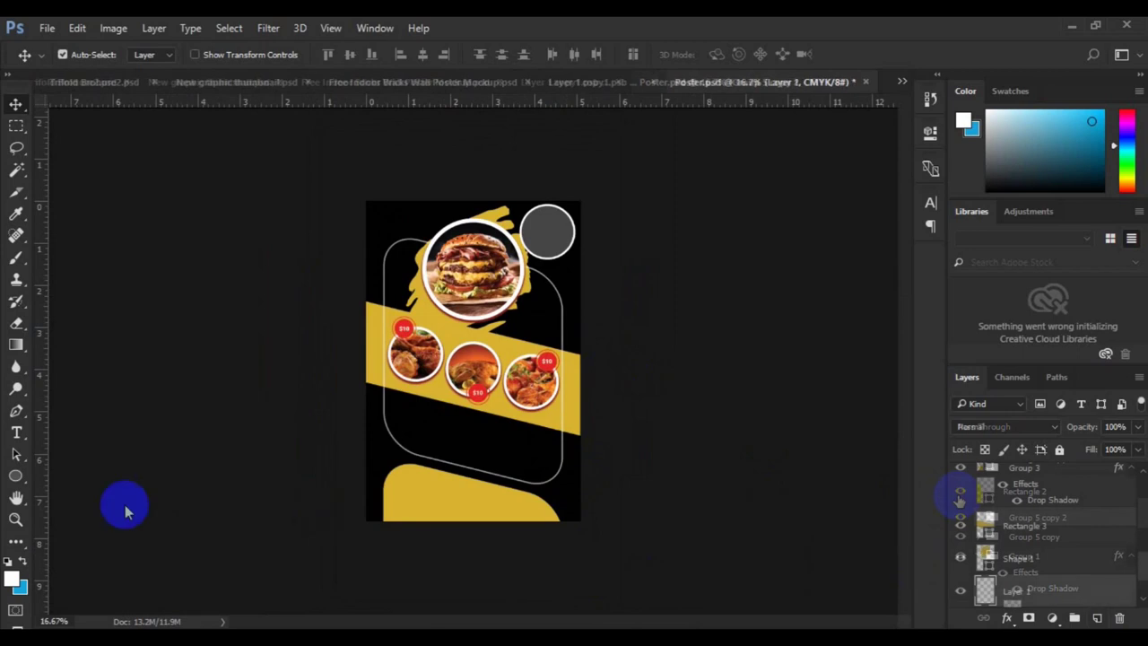
Add the RESTAURANT SLOGAN heading in the lower poster area at 30 pt.
click(15, 432)
click(373, 55)
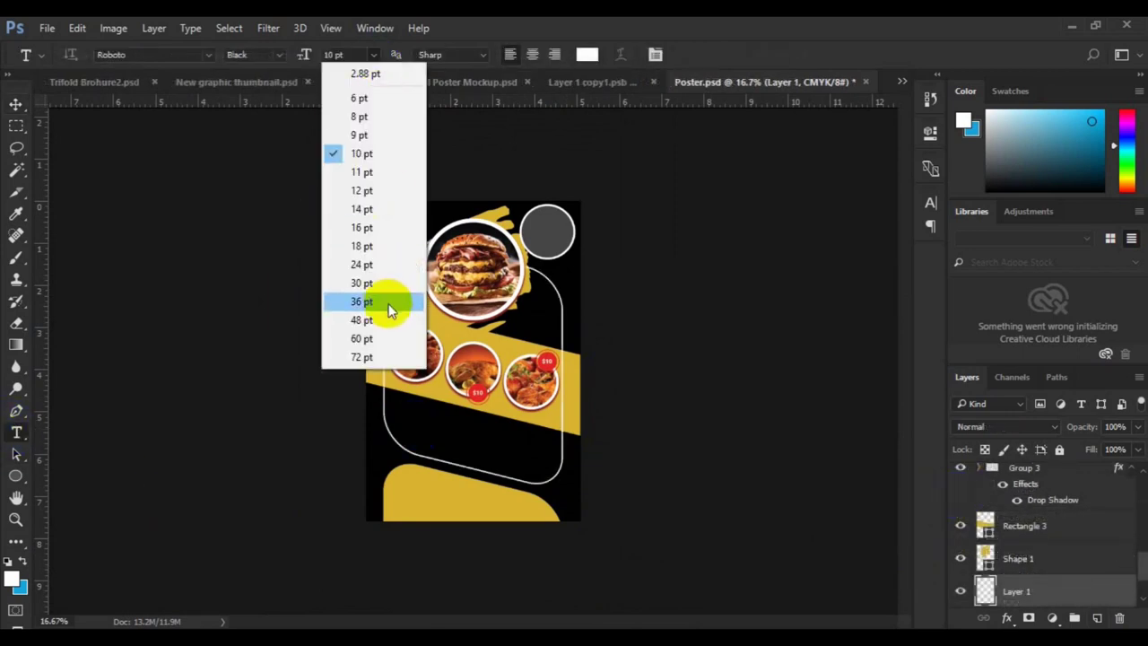
click(359, 302)
click(422, 434)
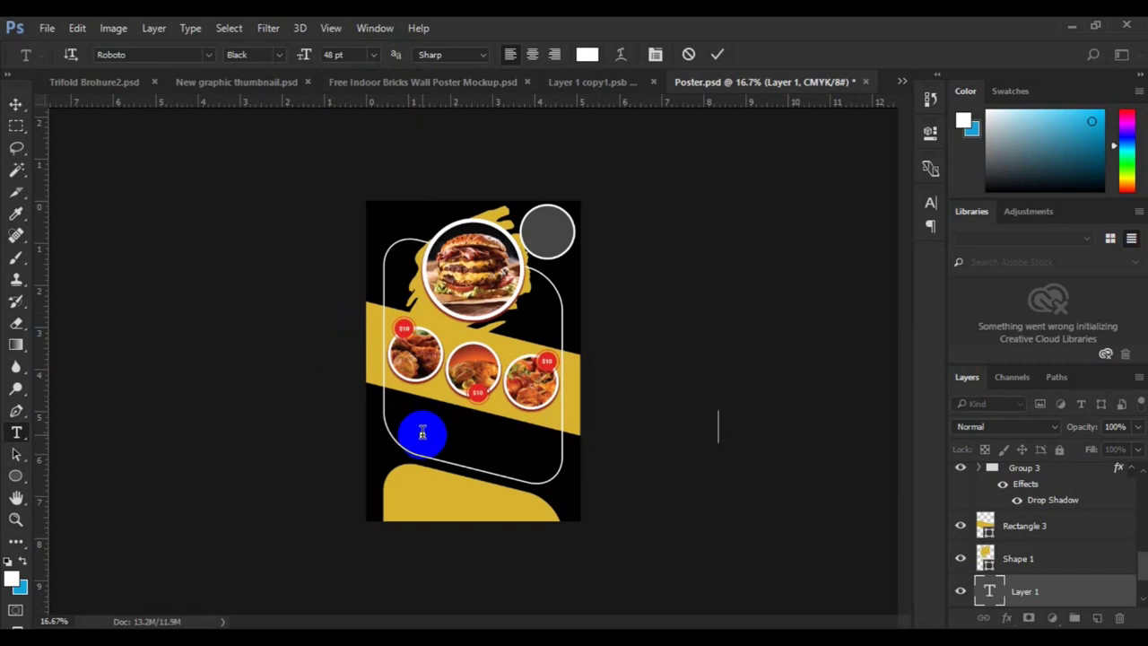
key(ctrl+a)
click(373, 54)
click(375, 285)
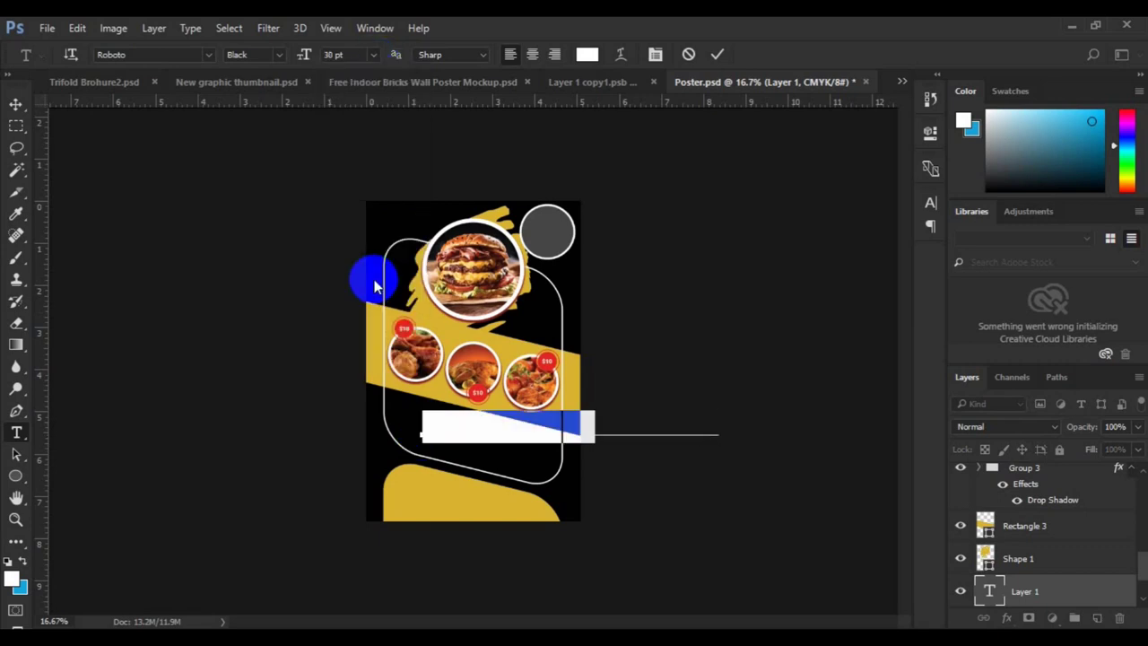
click(15, 103)
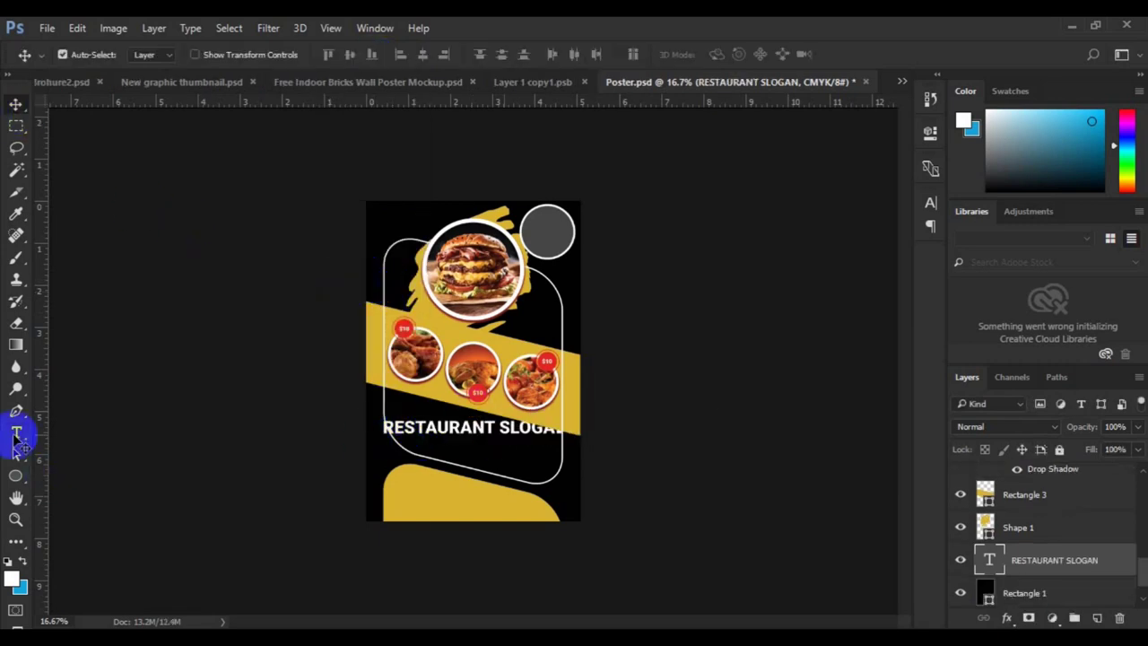
Resize the RESTAURANT SLOGAN heading to 24 pt.
key(t)
click(426, 429)
key(ctrl+a)
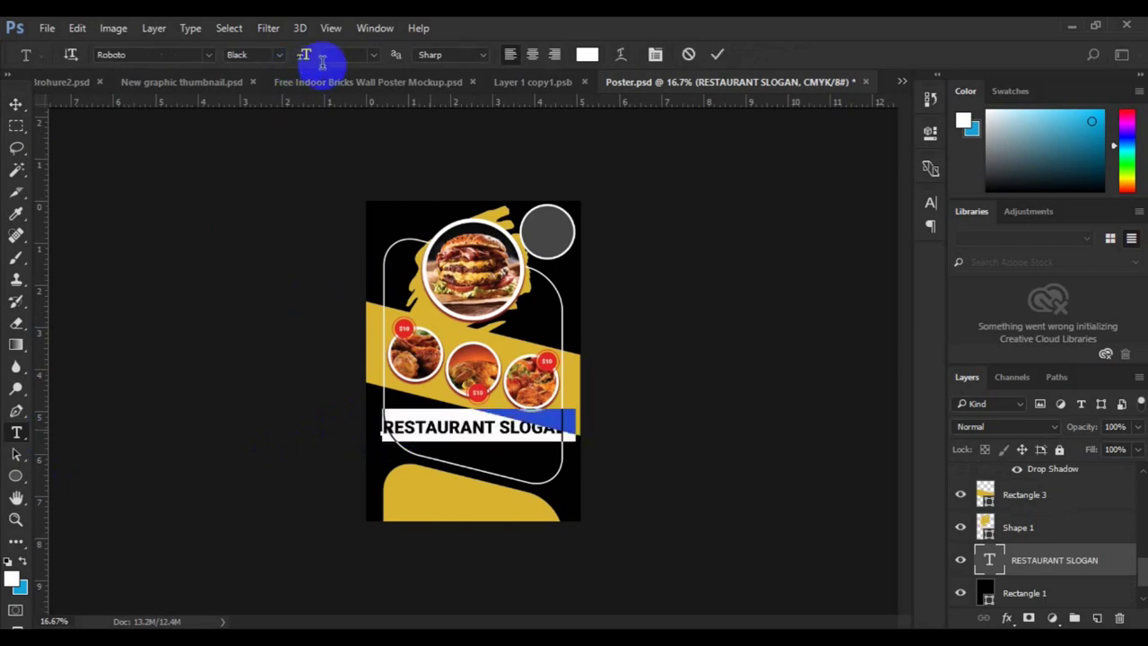
click(374, 54)
click(380, 243)
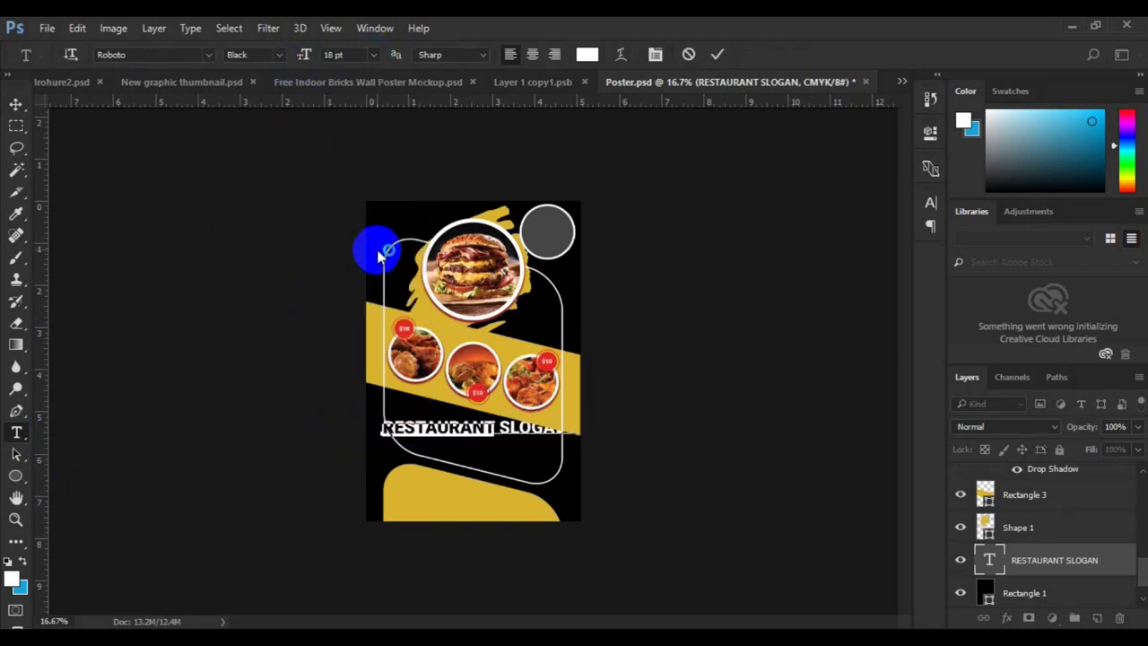
click(373, 54)
click(385, 264)
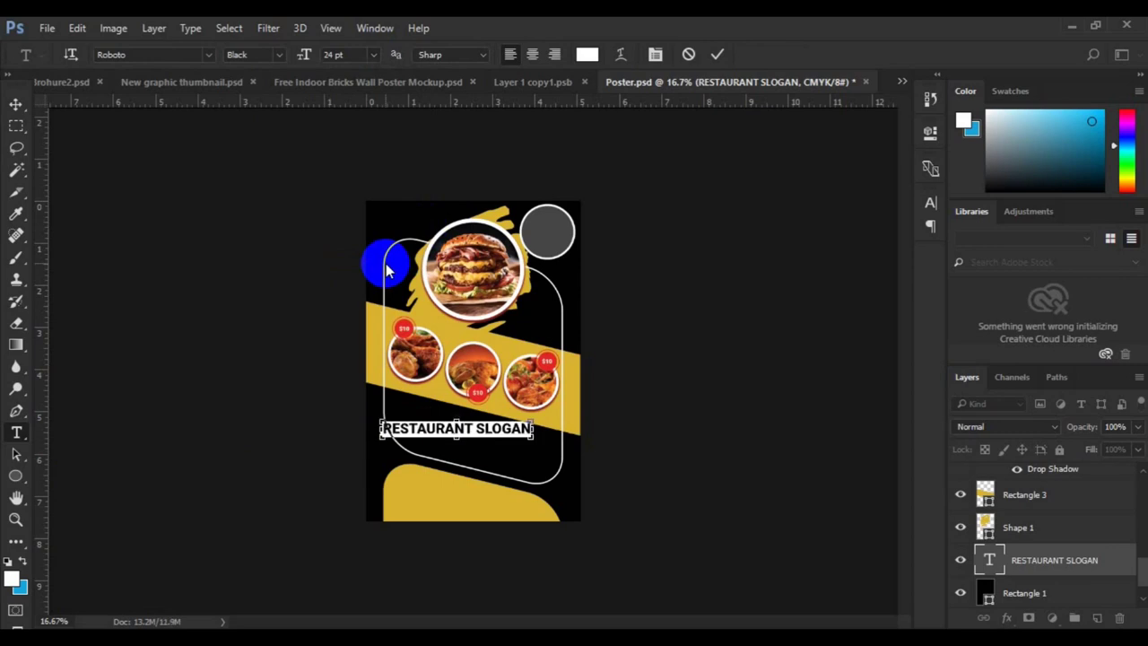
Colour the word SLOGAN gold, sampled from the poster's yellow band.
drag(473, 429, 532, 429)
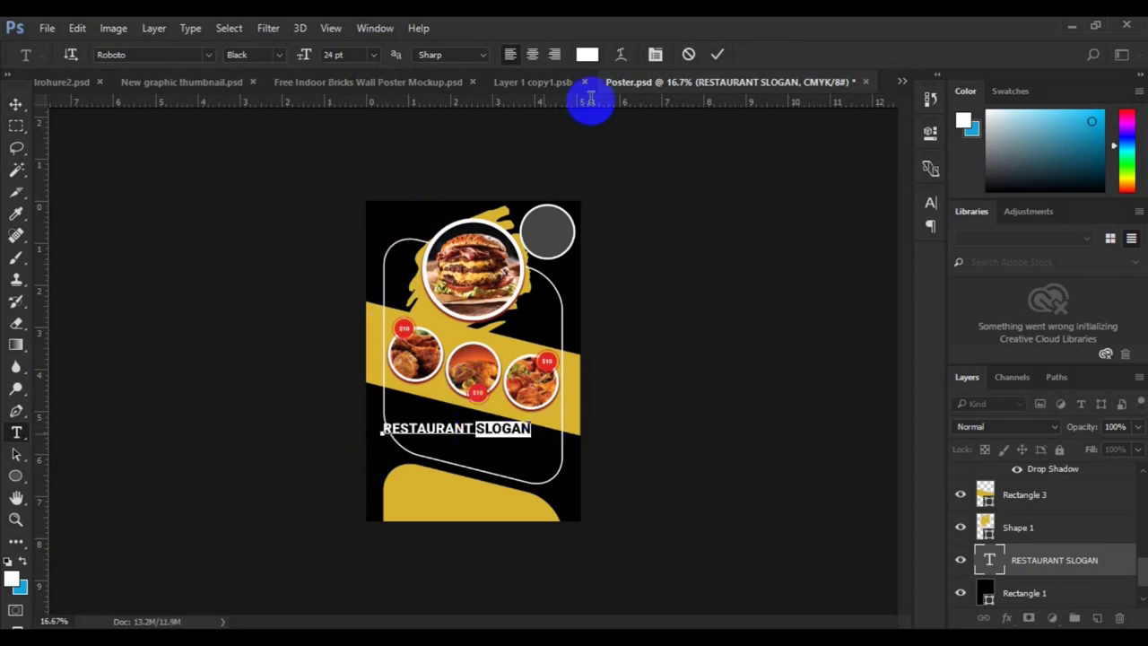
click(587, 55)
click(449, 337)
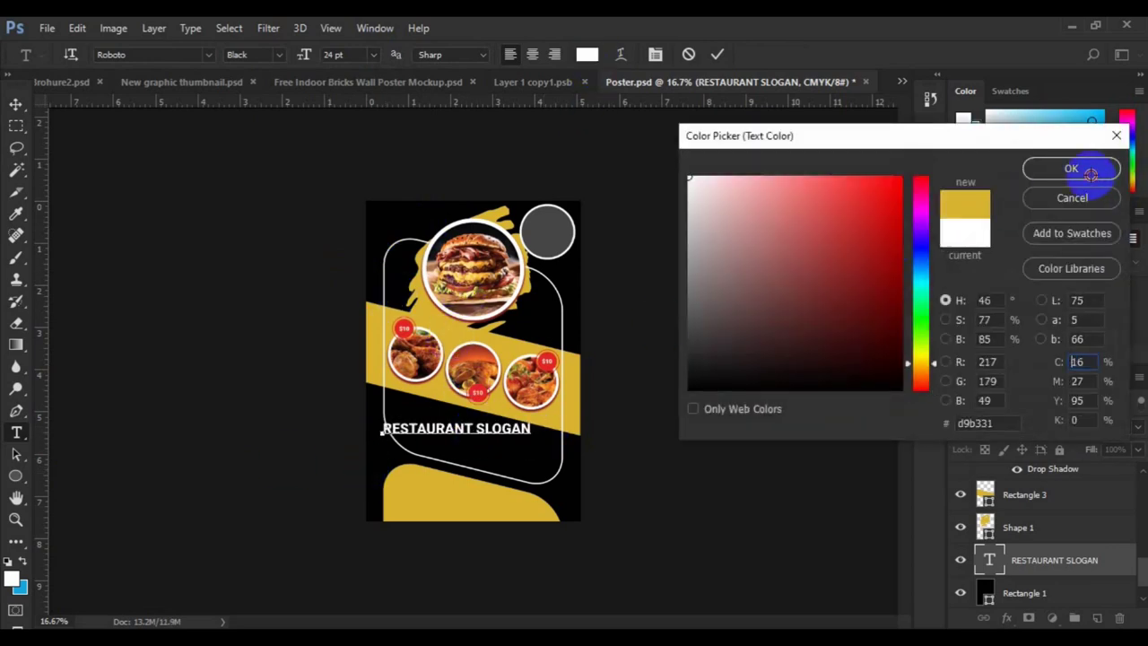
click(1070, 168)
Centre the heading horizontally on the poster and add an empty layer.
key(ctrl+Return)
key(v)
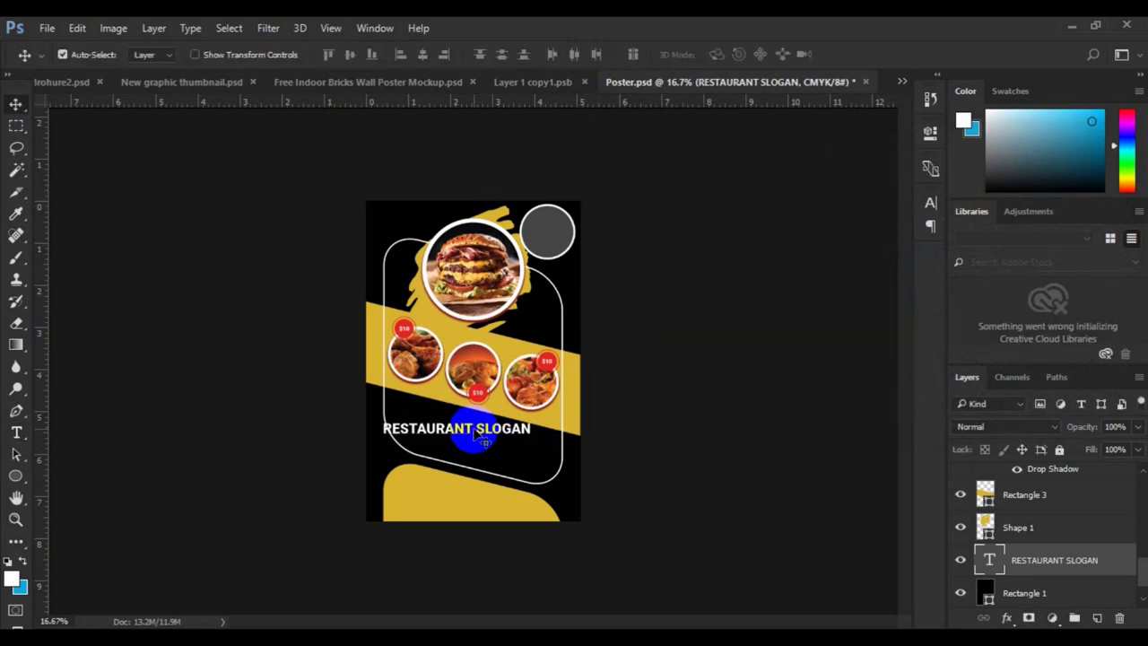
key(ctrl+t)
drag(461, 436, 518, 439)
key(Return)
click(1095, 619)
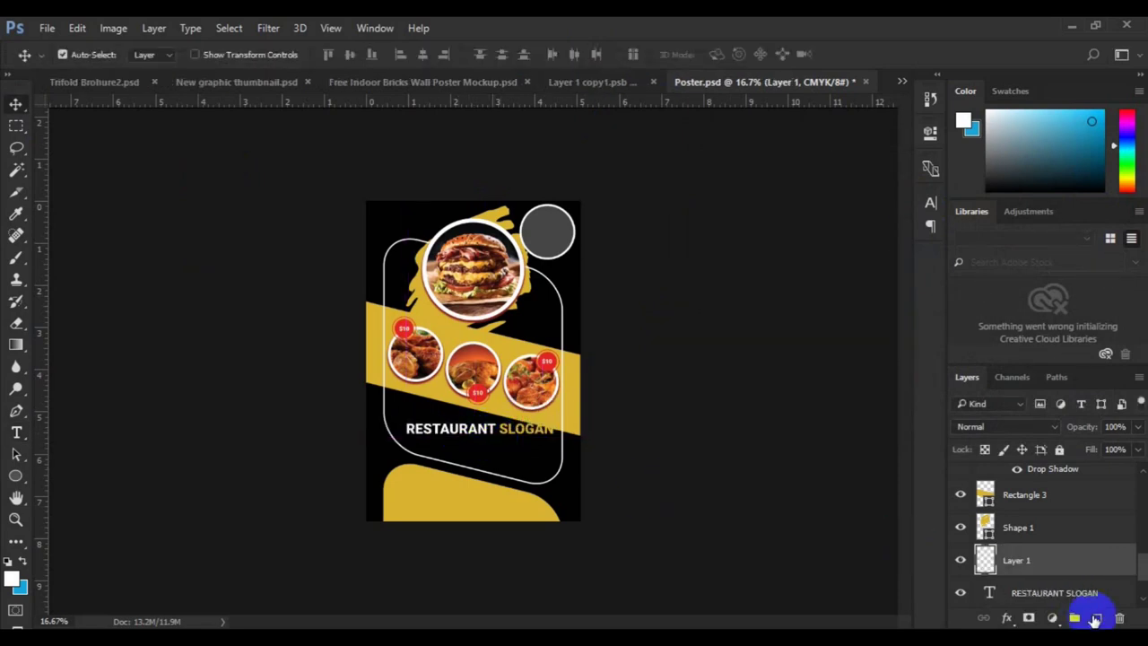
Draw a paragraph text box below the slogan in white Roboto Medium.
key(ctrl+plus)
key(ctrl+plus)
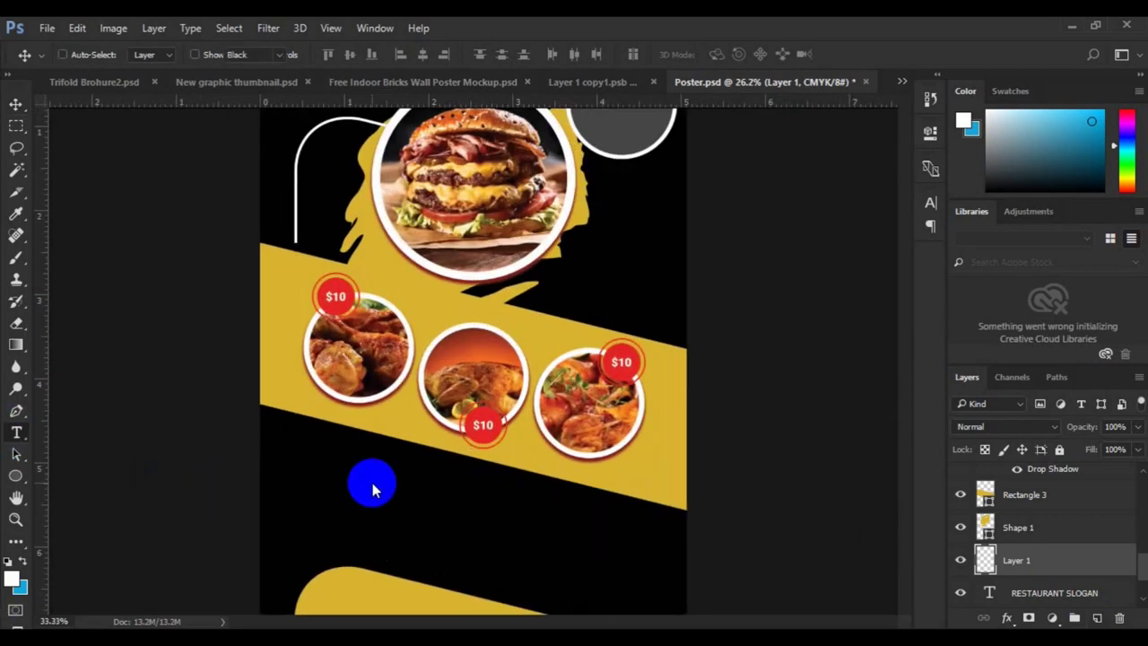
key(t)
mouse_move(356, 528)
mouse_down()
mouse_move(665, 590)
mouse_move(612, 584)
mouse_up()
click(253, 138)
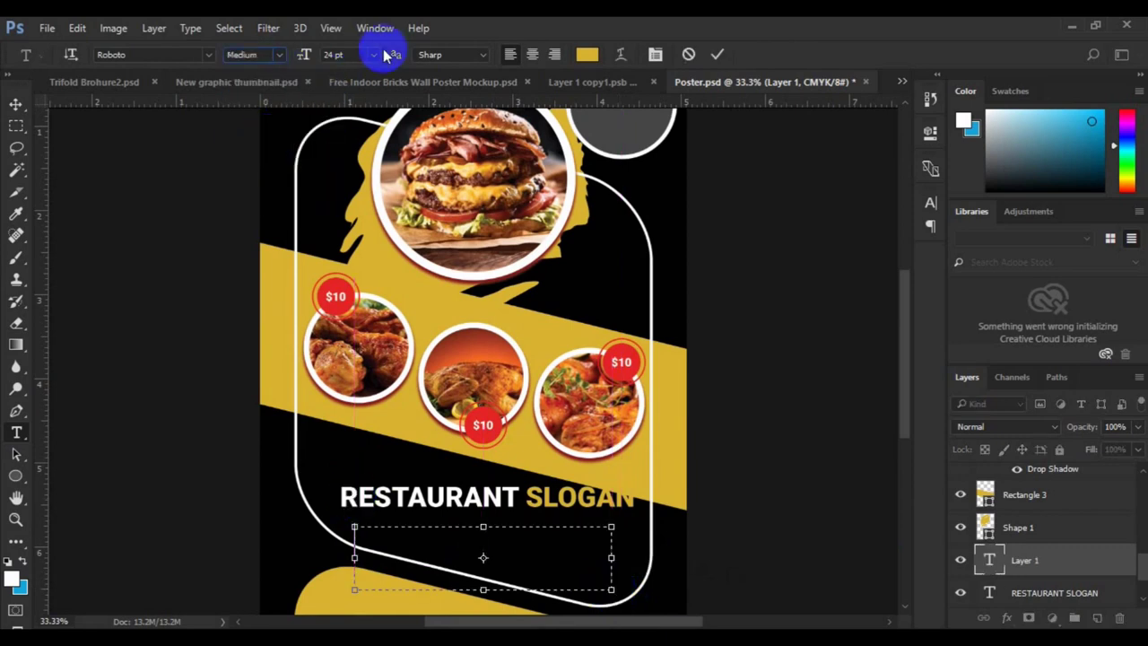
click(373, 55)
click(384, 206)
click(587, 54)
click(690, 180)
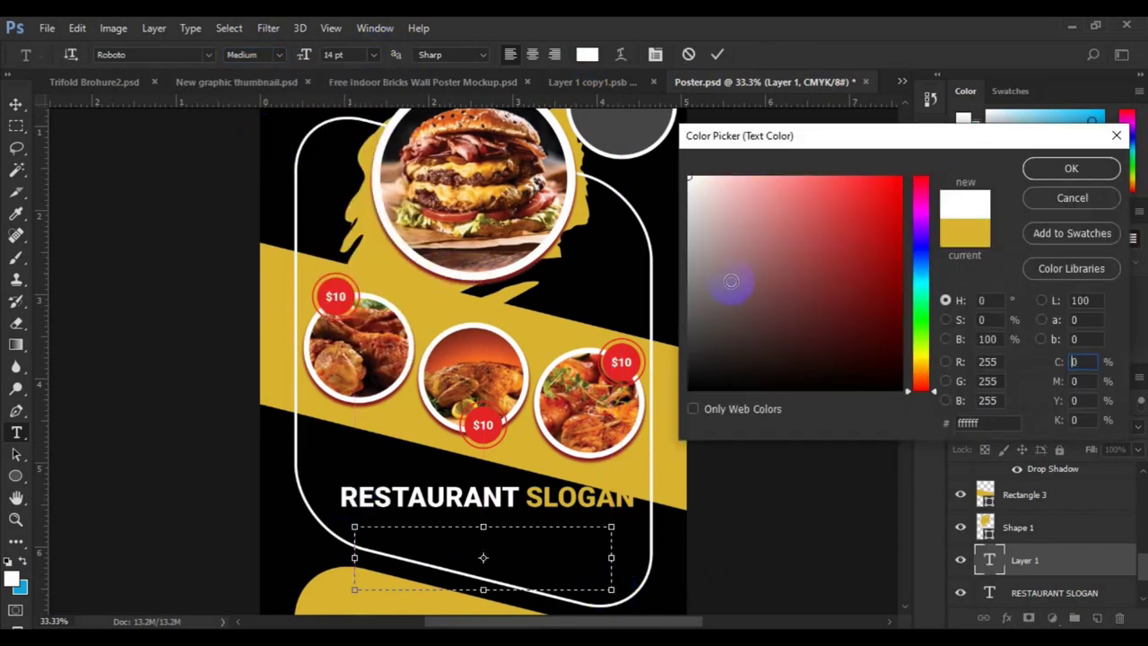
key(Return)
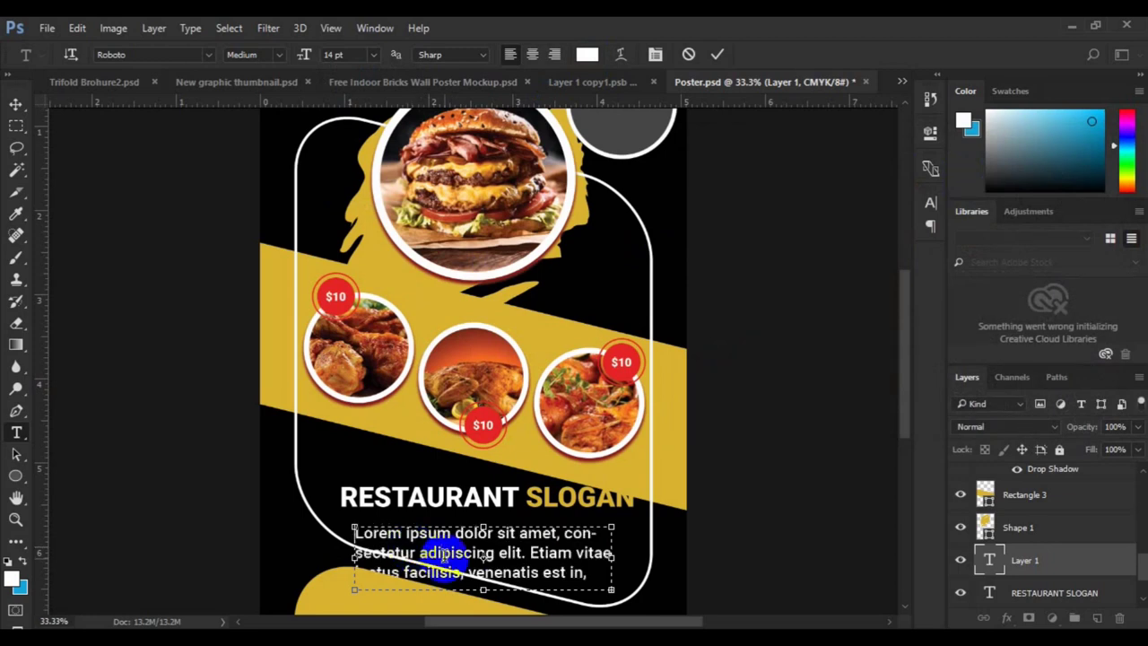
Set the Lorem ipsum paragraph to 10 pt, centre-align it, and position it under the slogan.
key(ctrl+a)
click(373, 55)
click(365, 166)
click(522, 558)
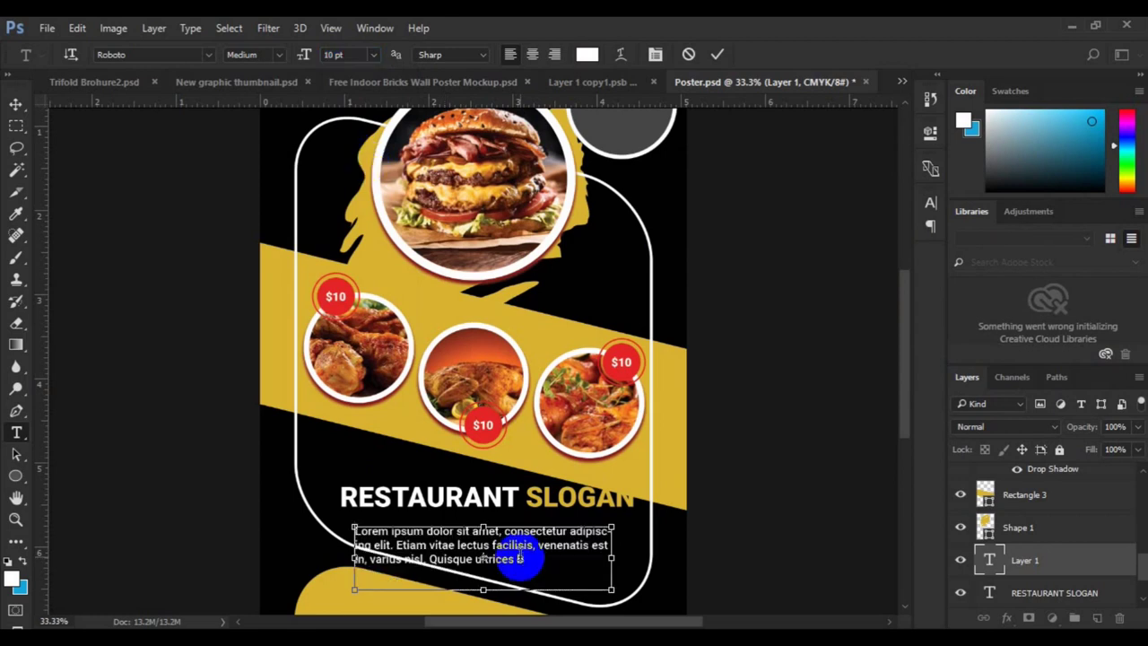
key(ctrl+a)
click(533, 55)
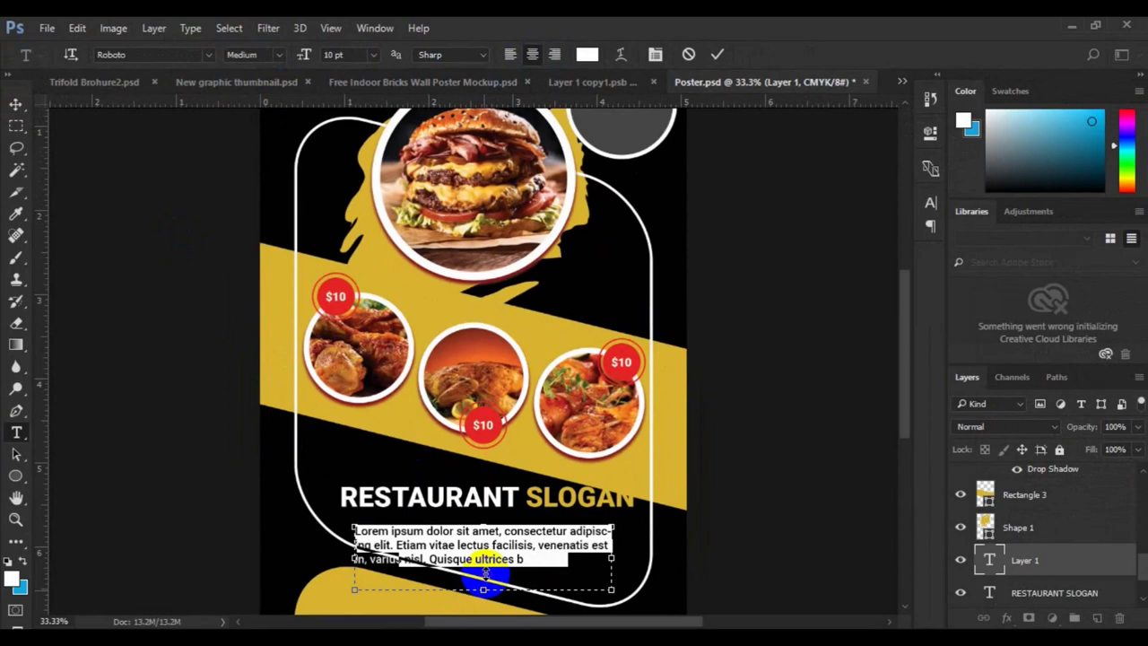
click(19, 105)
key(ctrl+t)
drag(526, 551, 529, 548)
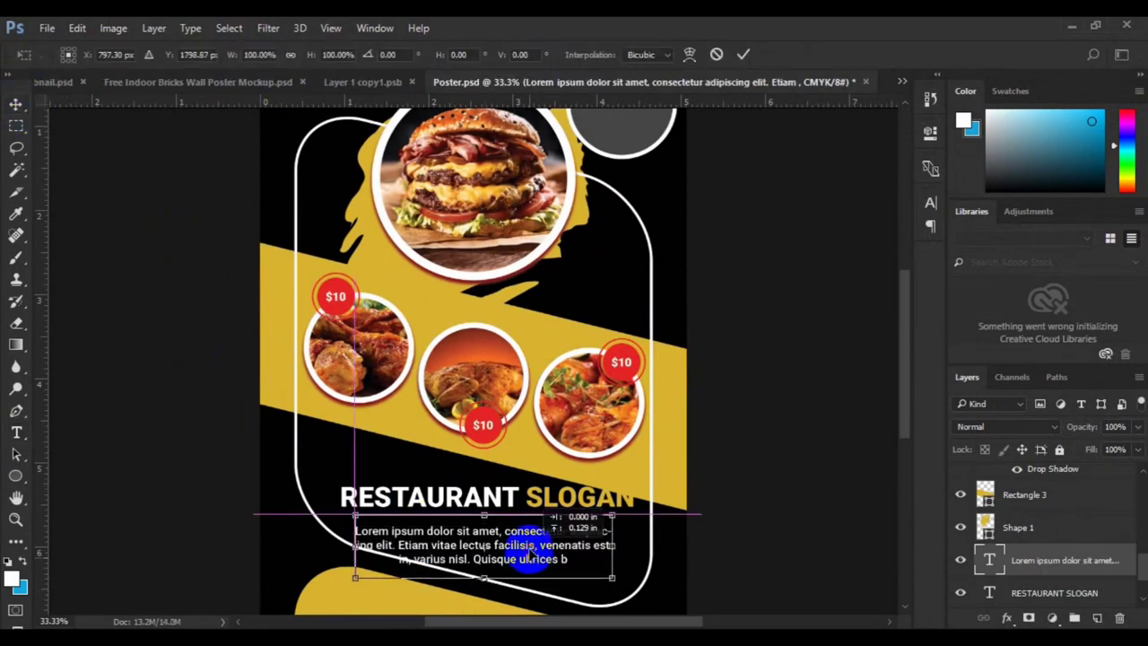
Align the slogan and paragraph centres, then rotate them about 14° and scale to about 103%.
key(Return)
shift+click(1031, 594)
click(422, 56)
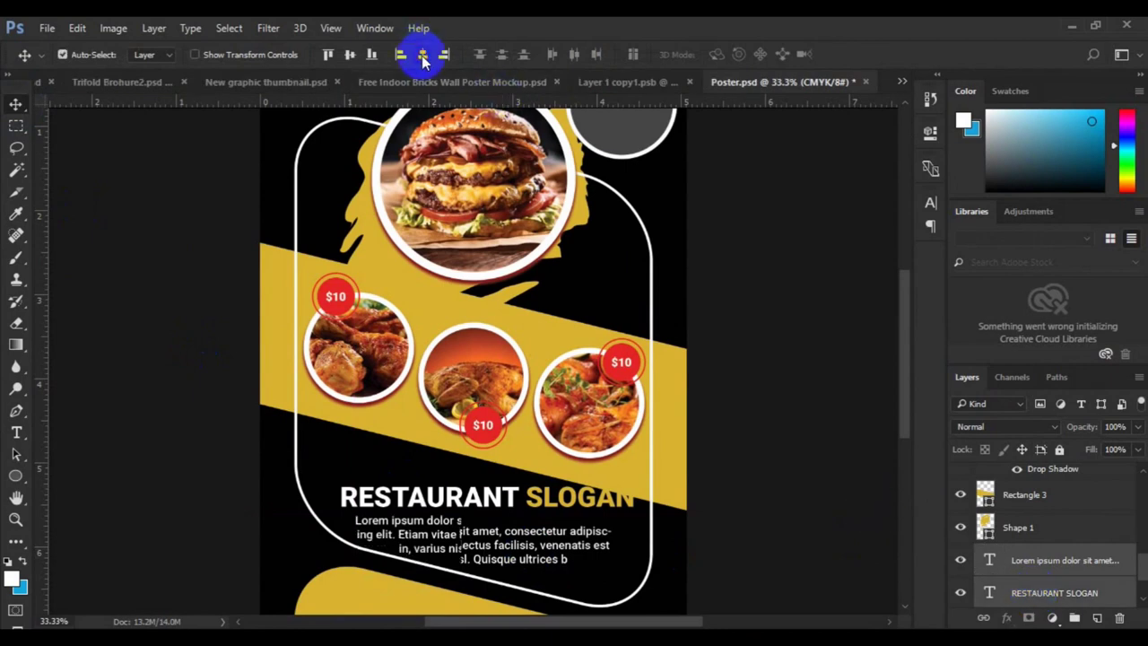
key(ctrl+t)
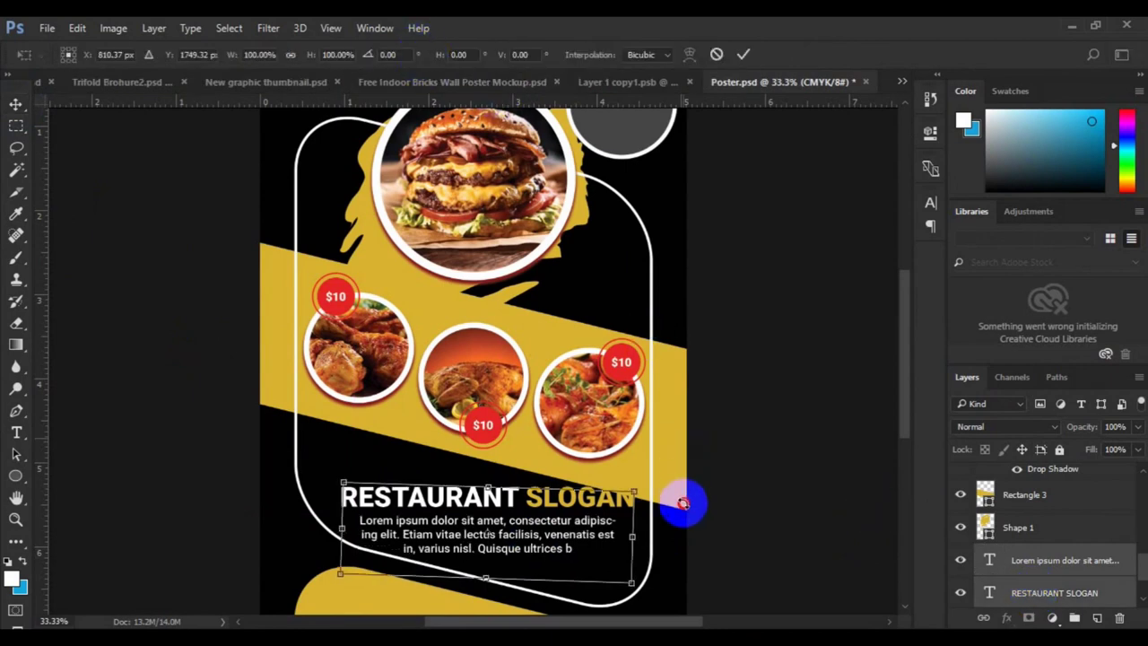
mouse_move(687, 528)
mouse_down()
mouse_move(695, 494)
mouse_move(526, 547)
mouse_move(616, 584)
mouse_move(606, 610)
mouse_up()
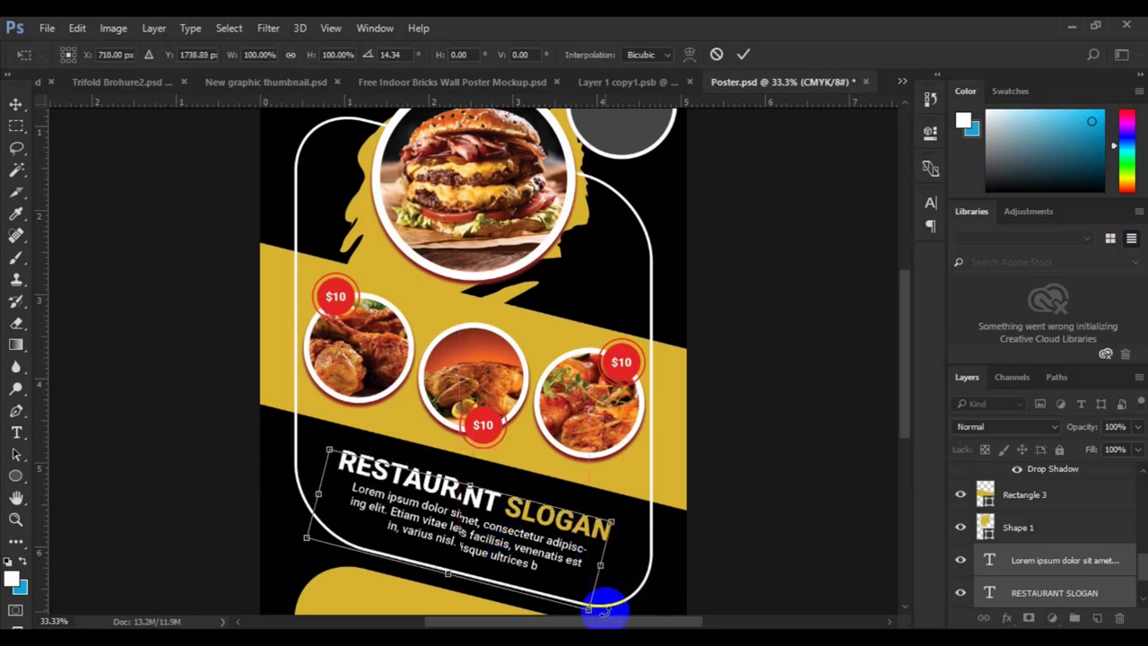
mouse_move(560, 568)
mouse_down()
mouse_move(547, 551)
mouse_move(615, 613)
mouse_up()
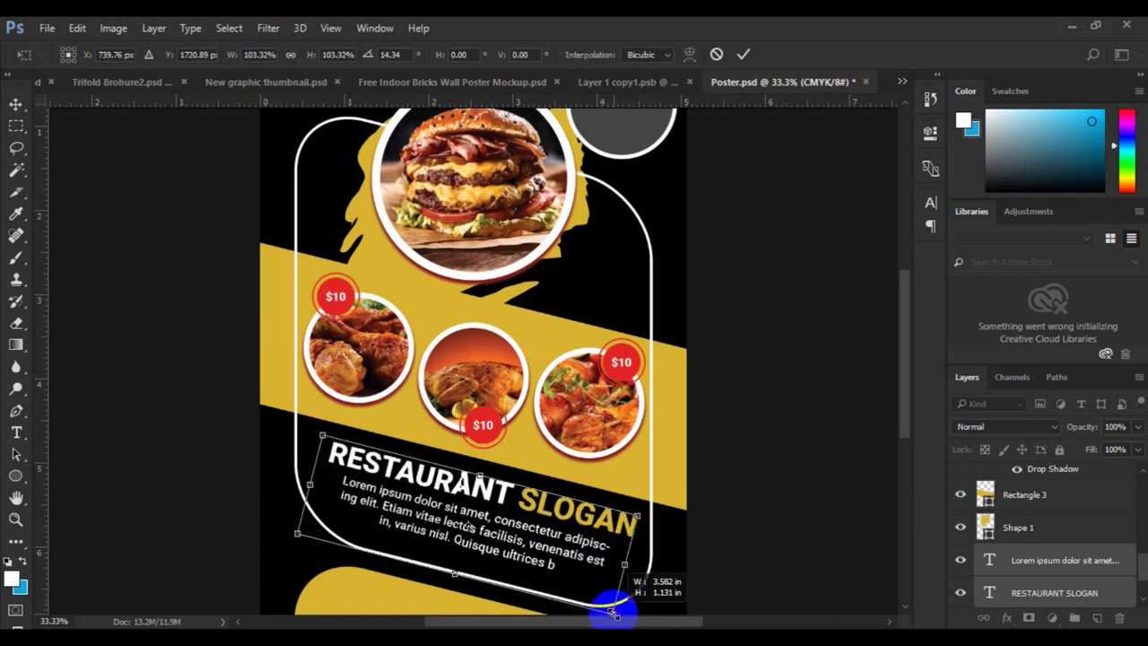
key(Return)
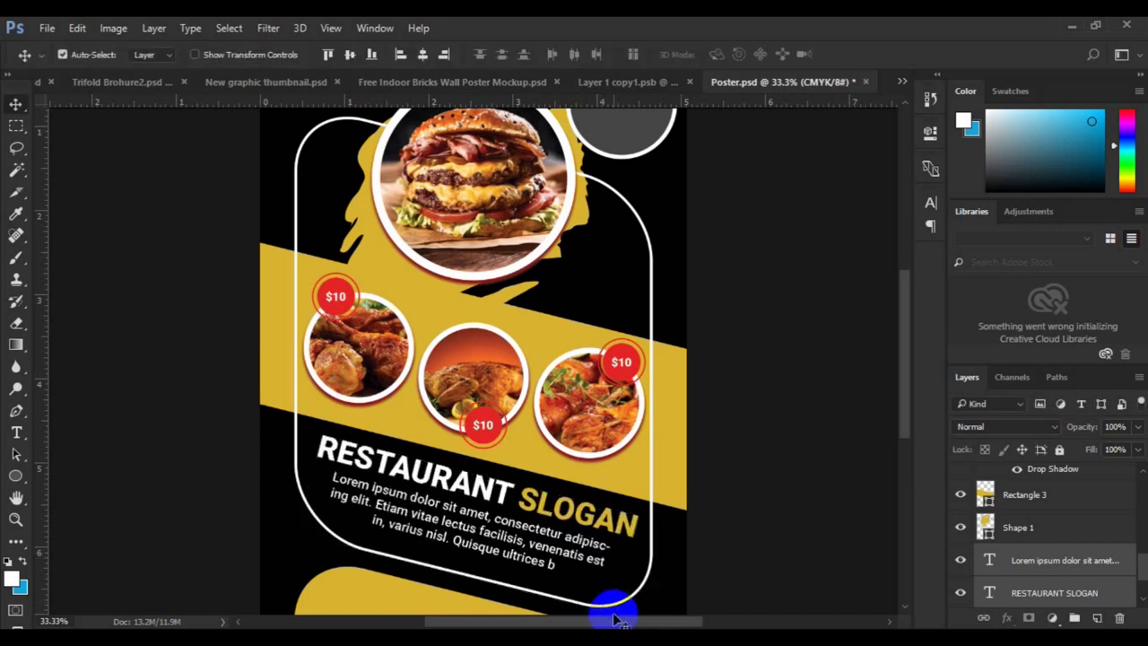
key(ctrl+0)
click(596, 170)
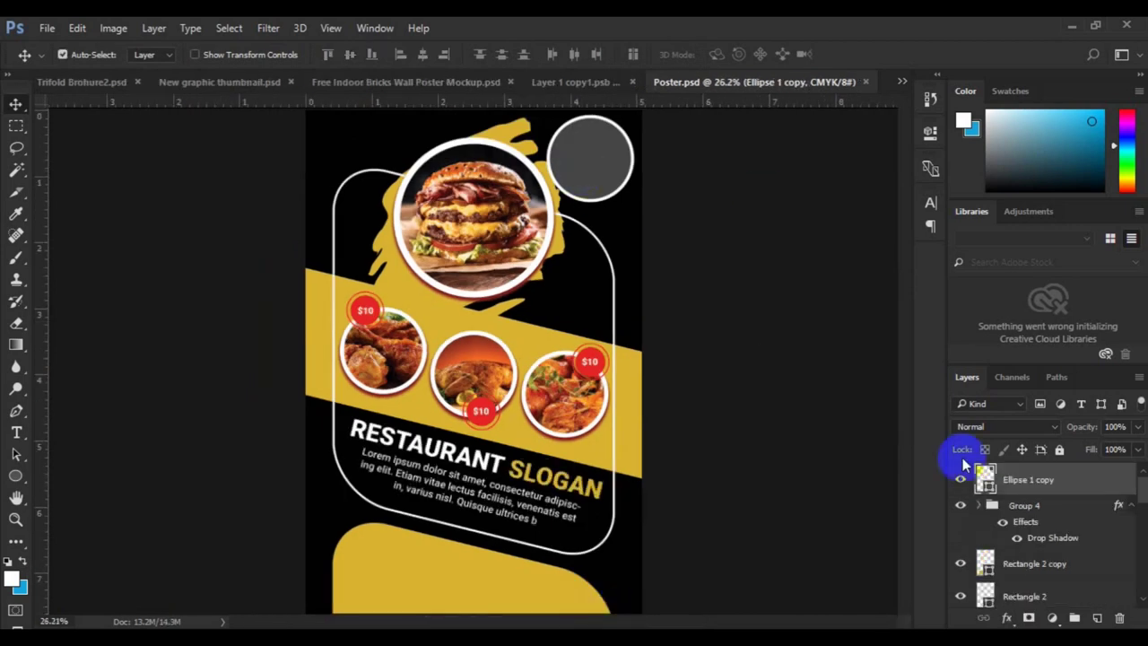
Fill the top-right circle with the badge red and nudge it slightly right and down.
click(482, 413)
click(1047, 175)
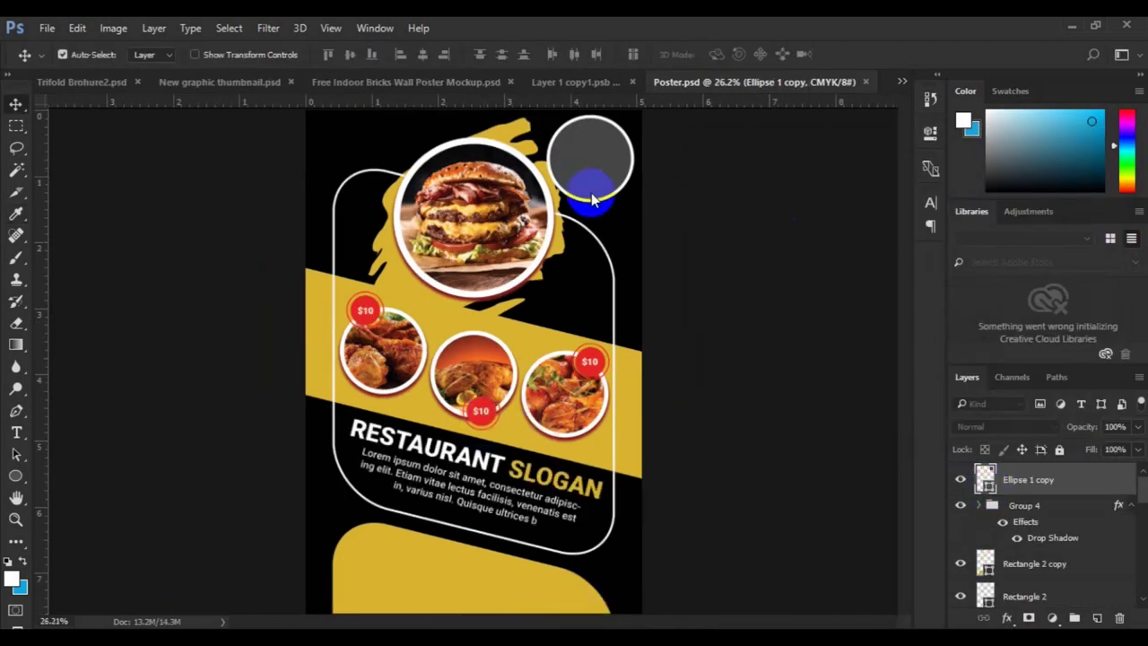
click(15, 476)
click(215, 55)
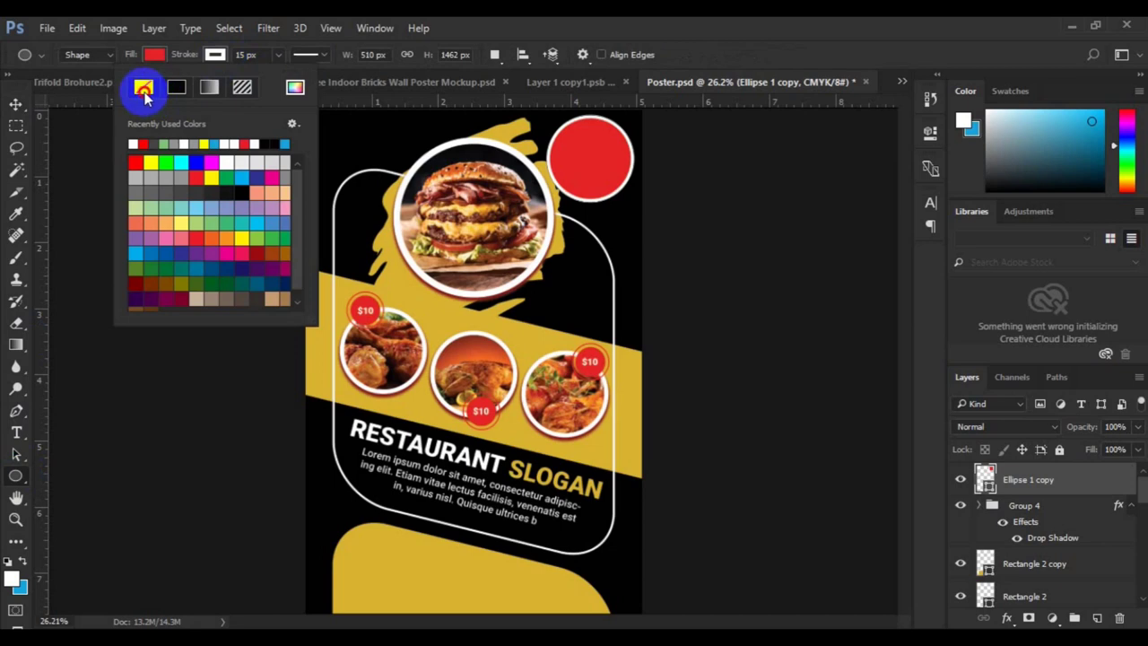
click(16, 106)
drag(589, 159, 595, 163)
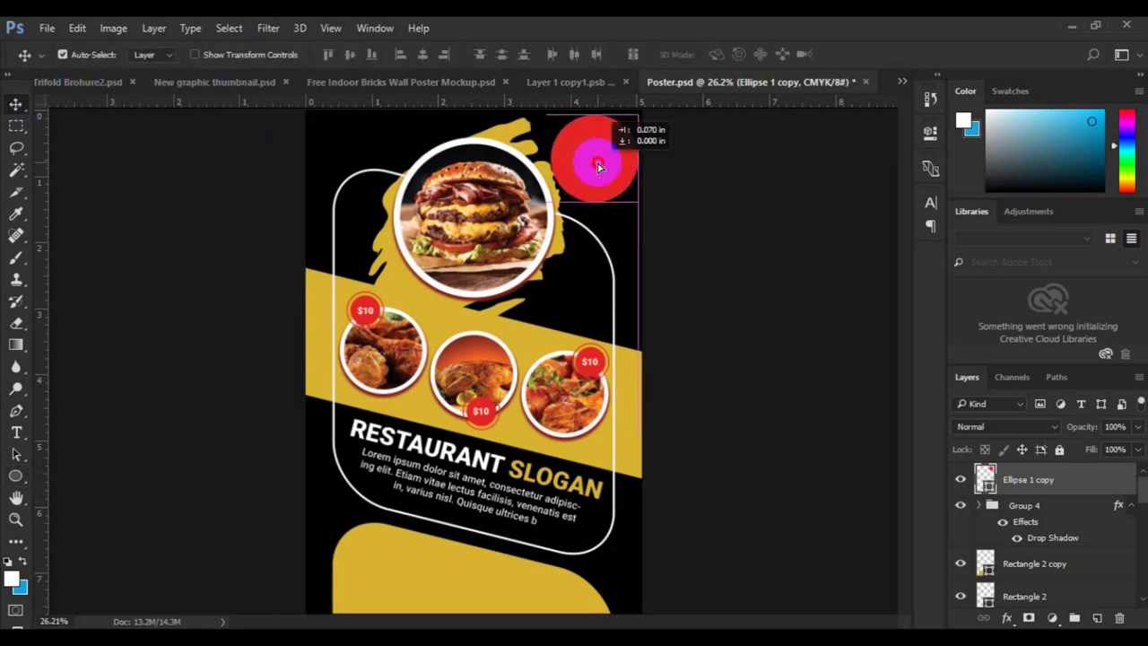
Shrink the red circle slightly, then duplicate it and shrink the copy a little more.
key(ctrl+t)
drag(635, 223, 630, 210)
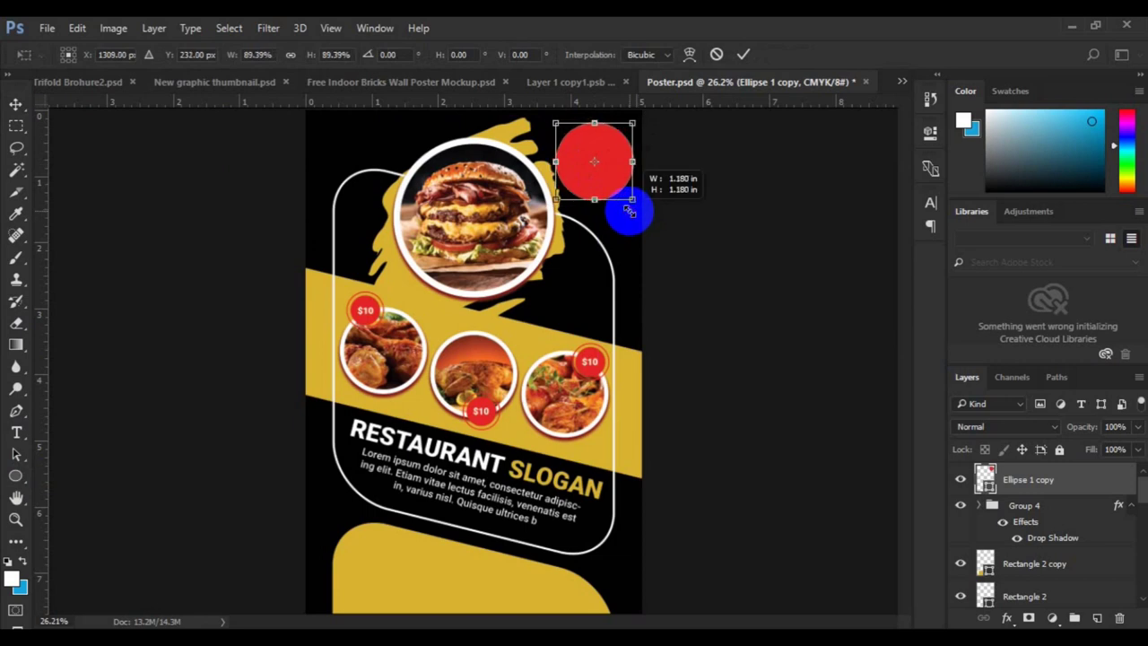
key(Return)
key(ctrl+j)
key(ctrl+t)
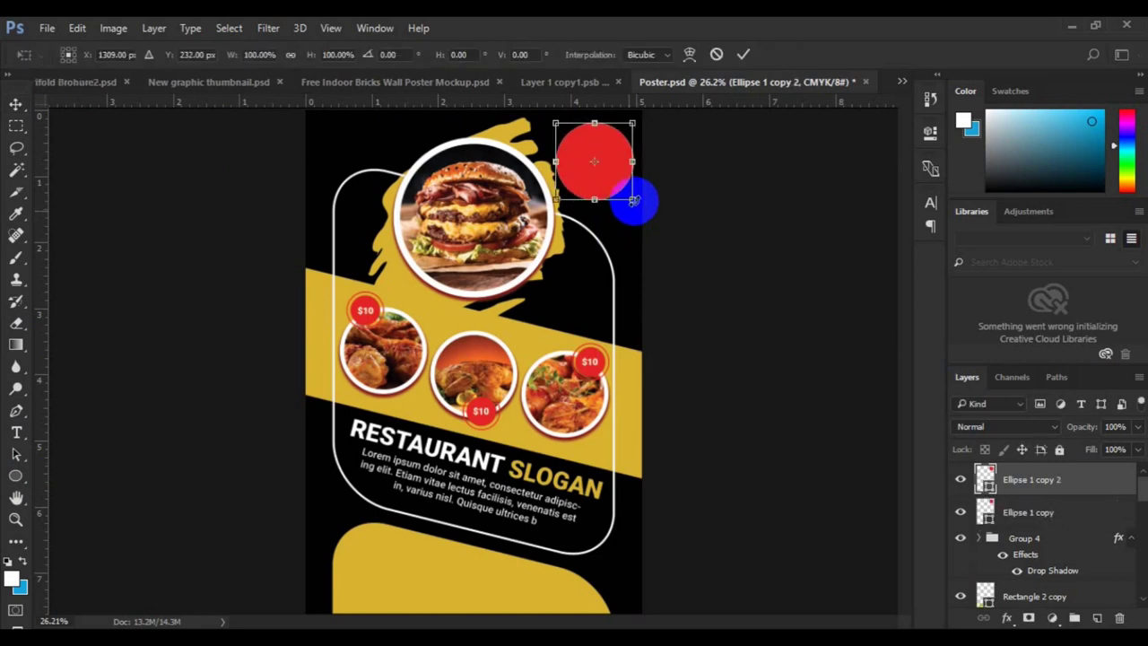
drag(633, 196, 628, 192)
key(Return)
Turn the lower circle copy into a ring with no fill and a thin outline.
click(987, 513)
click(15, 476)
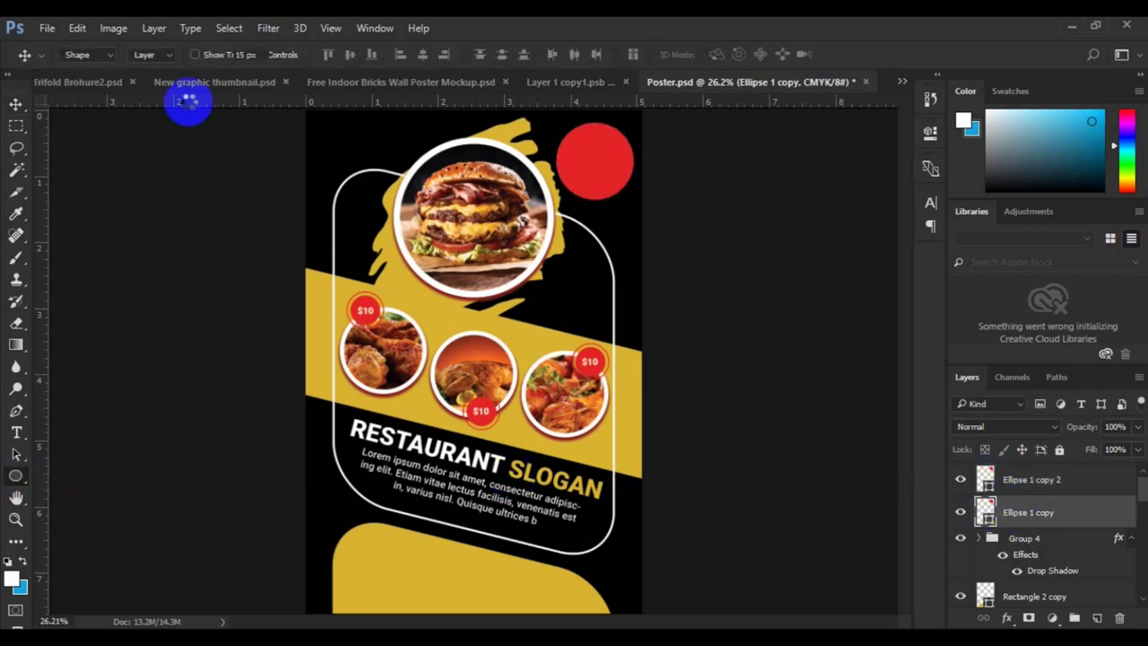
click(154, 53)
click(79, 90)
click(244, 53)
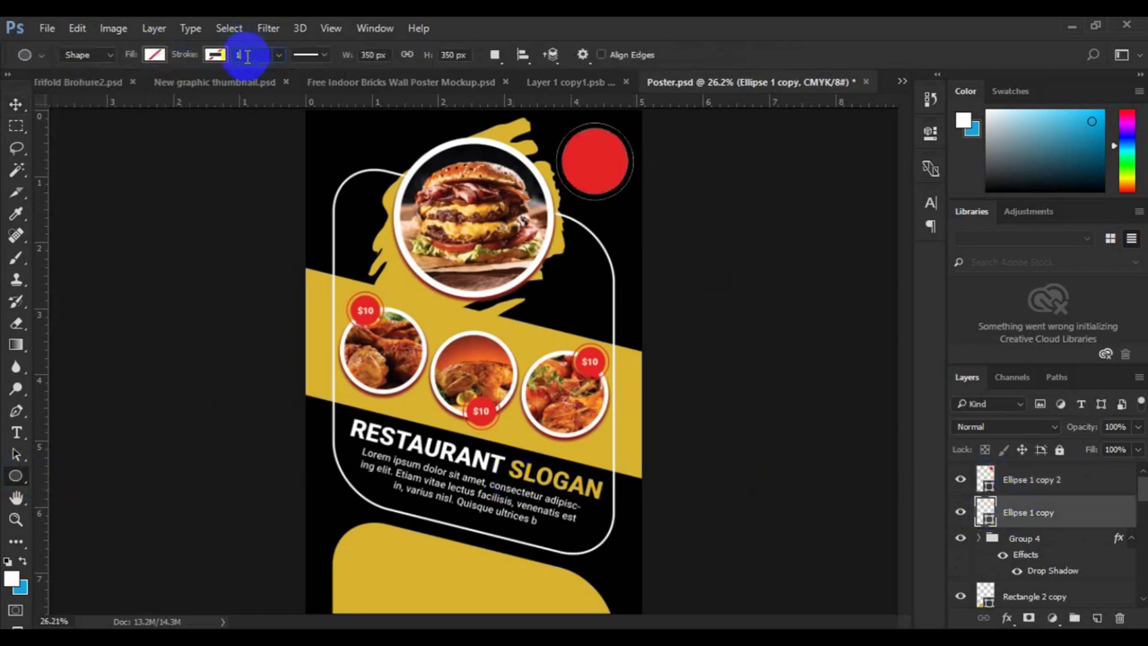
click(216, 54)
click(134, 141)
click(222, 52)
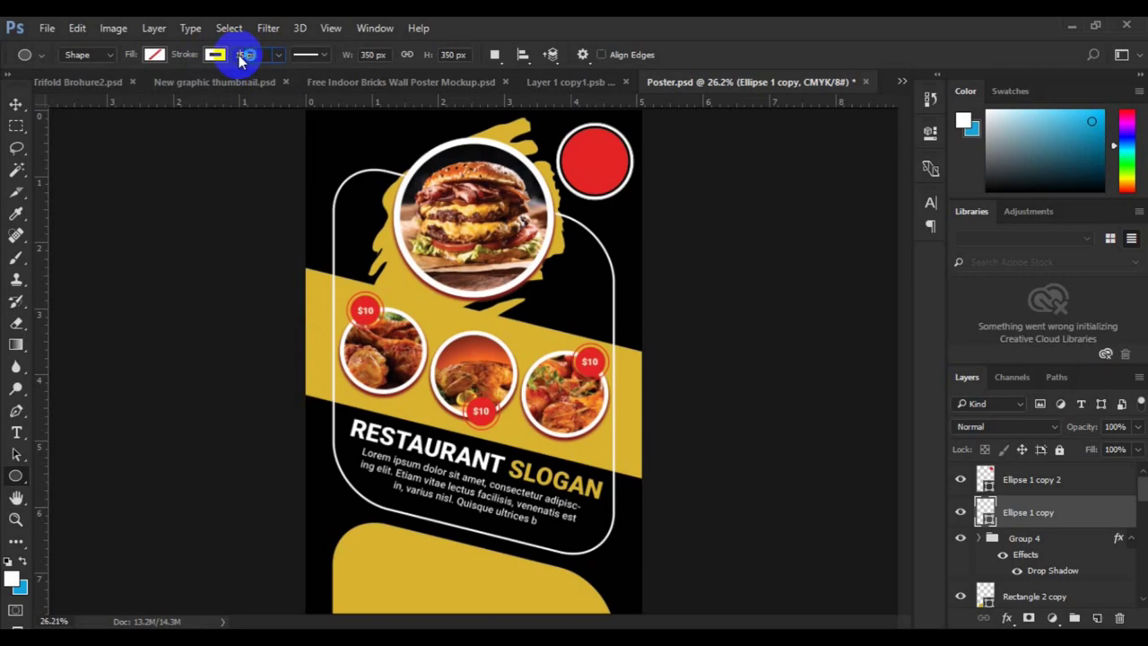
Add a new empty layer on top and zoom in on the poster.
key(v)
click(592, 166)
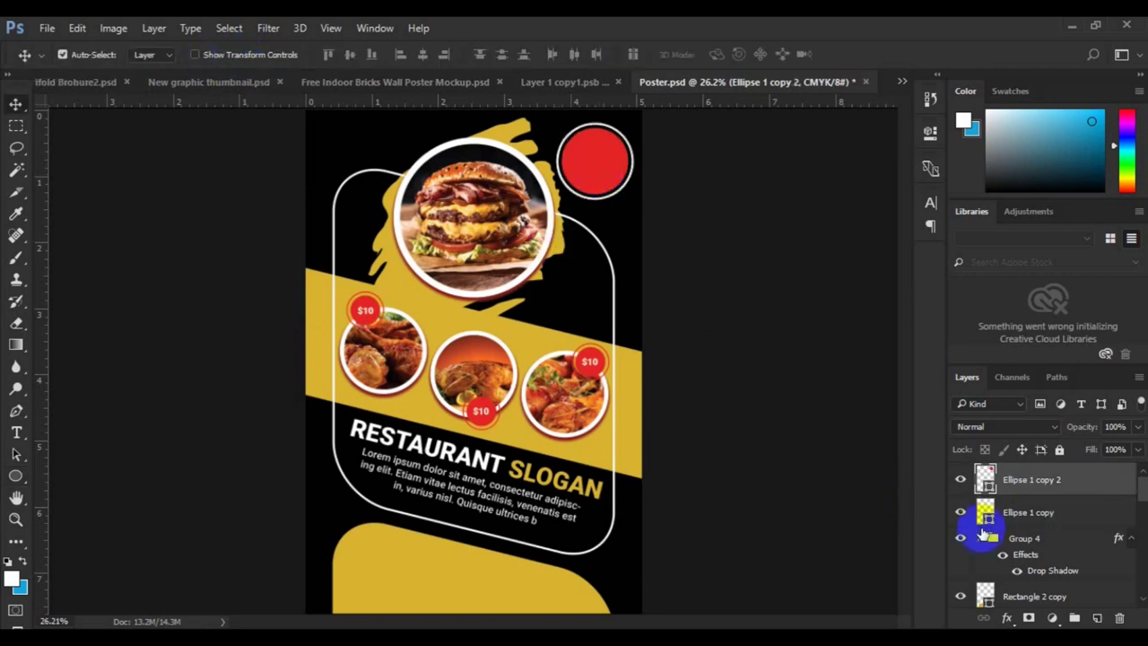
key(ctrl+shift+alt+n)
key(ctrl+plus)
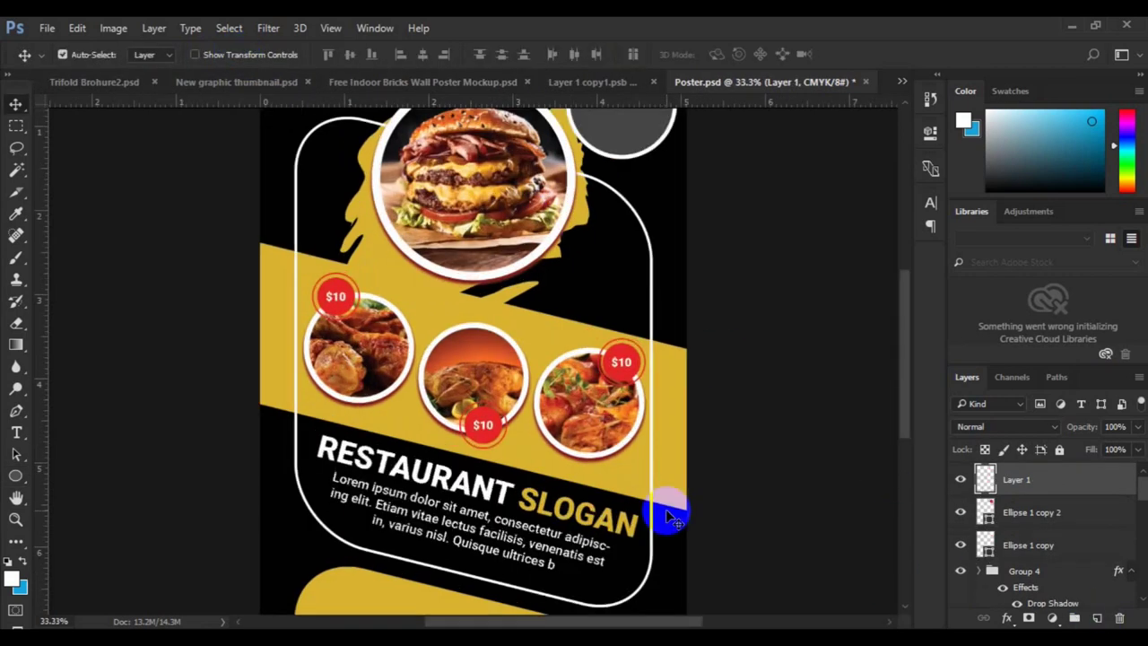
Add a centred 24 pt Black-weight '50' label inside the red circle.
key(h)
drag(625, 123, 603, 406)
key(t)
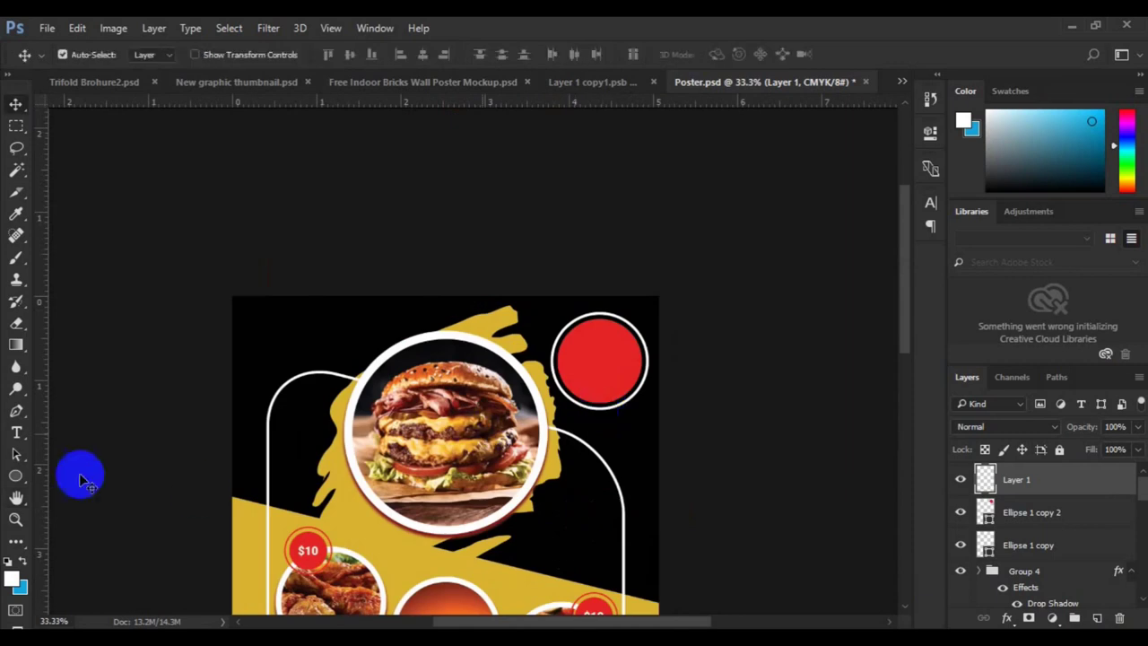
click(586, 367)
click(373, 54)
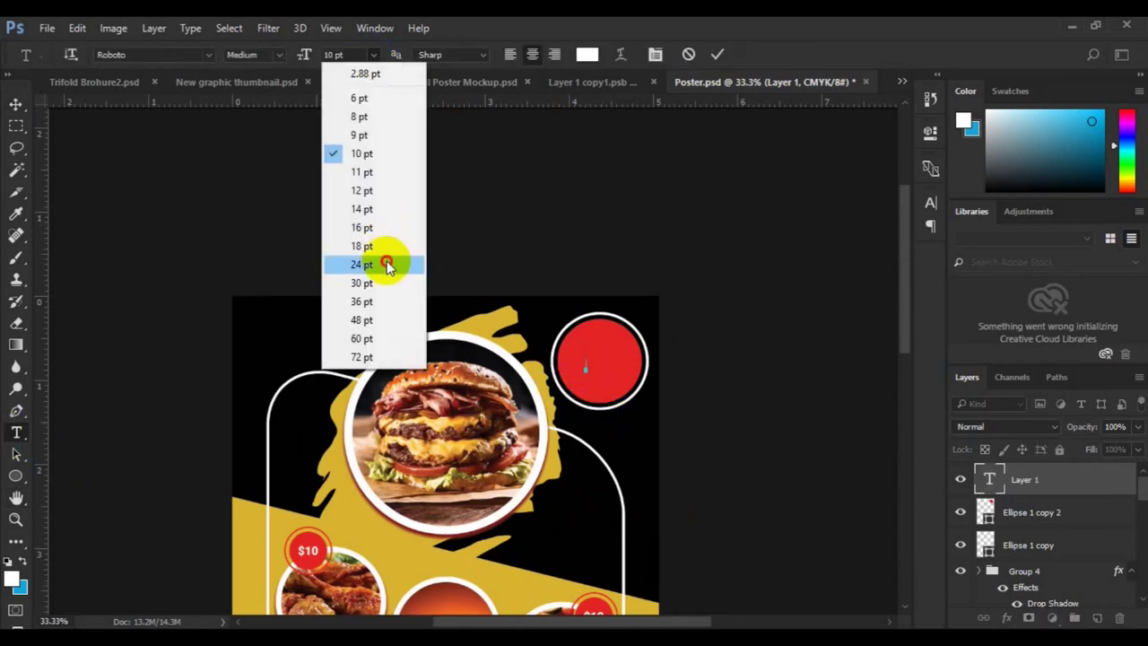
click(383, 261)
click(278, 55)
click(272, 192)
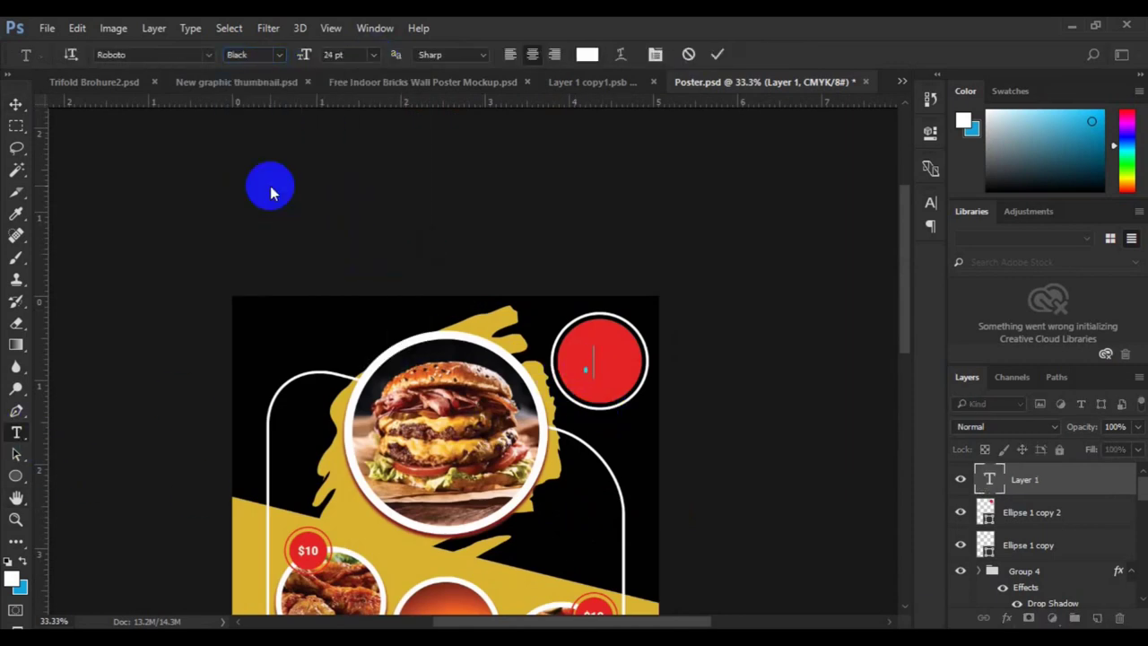
text(50)
click(15, 104)
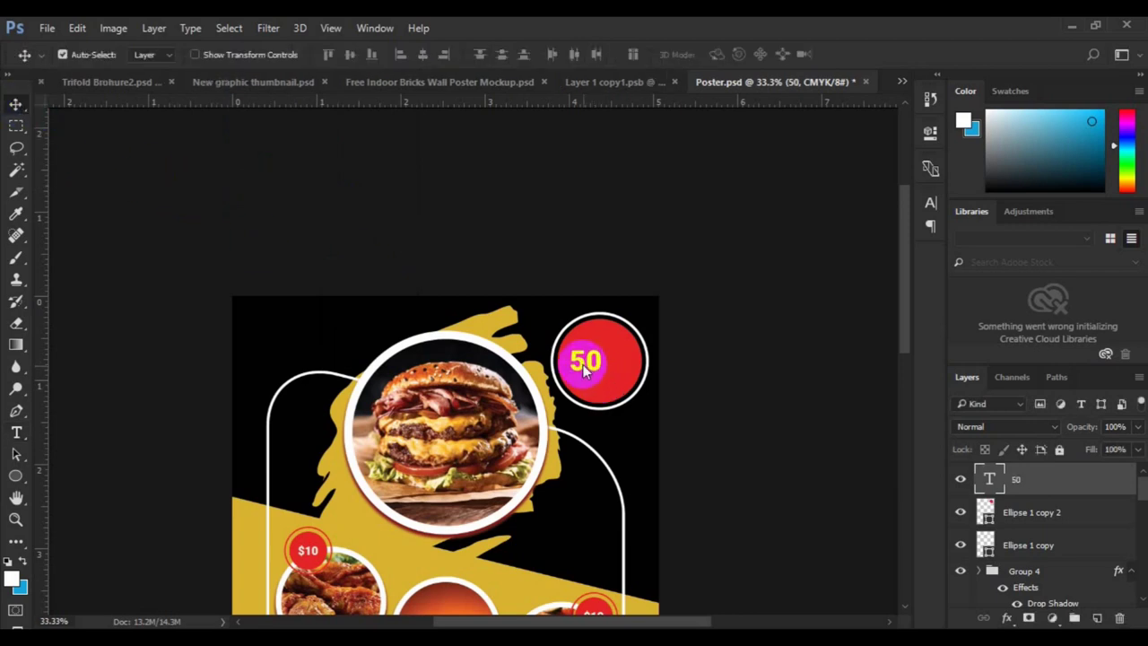
key(shift+Right)
key(shift+Right)
key(shift+Right)
key(shift+Left)
key(shift+Left)
Make the percent sign Thin and add a new empty layer above 50%.
click(16, 433)
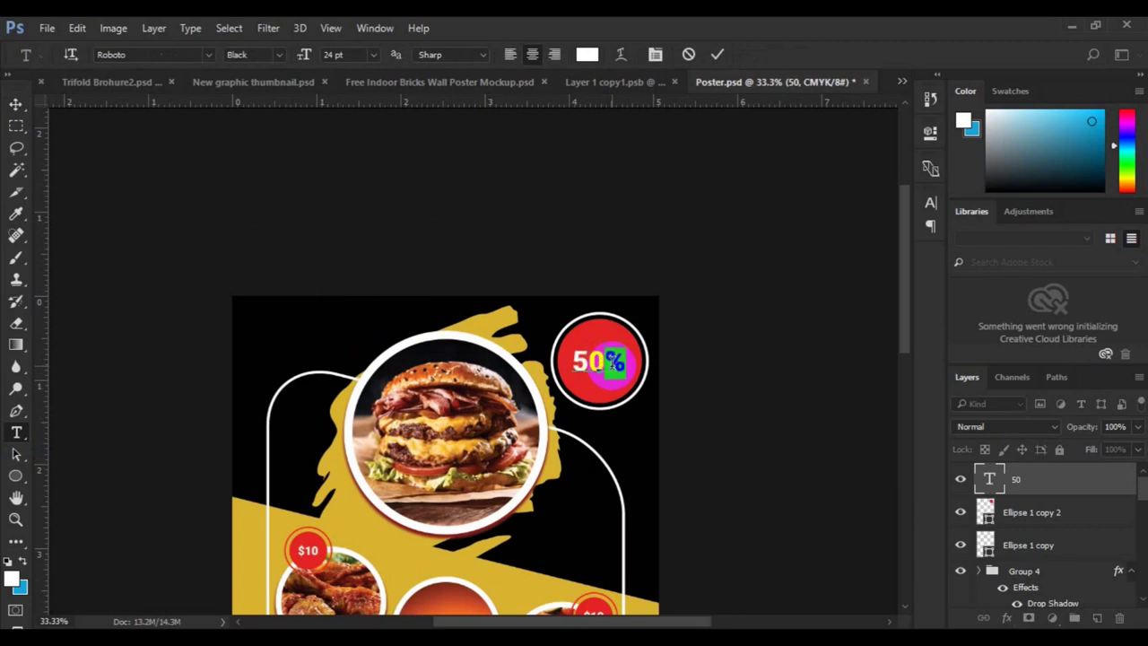
click(256, 54)
click(16, 104)
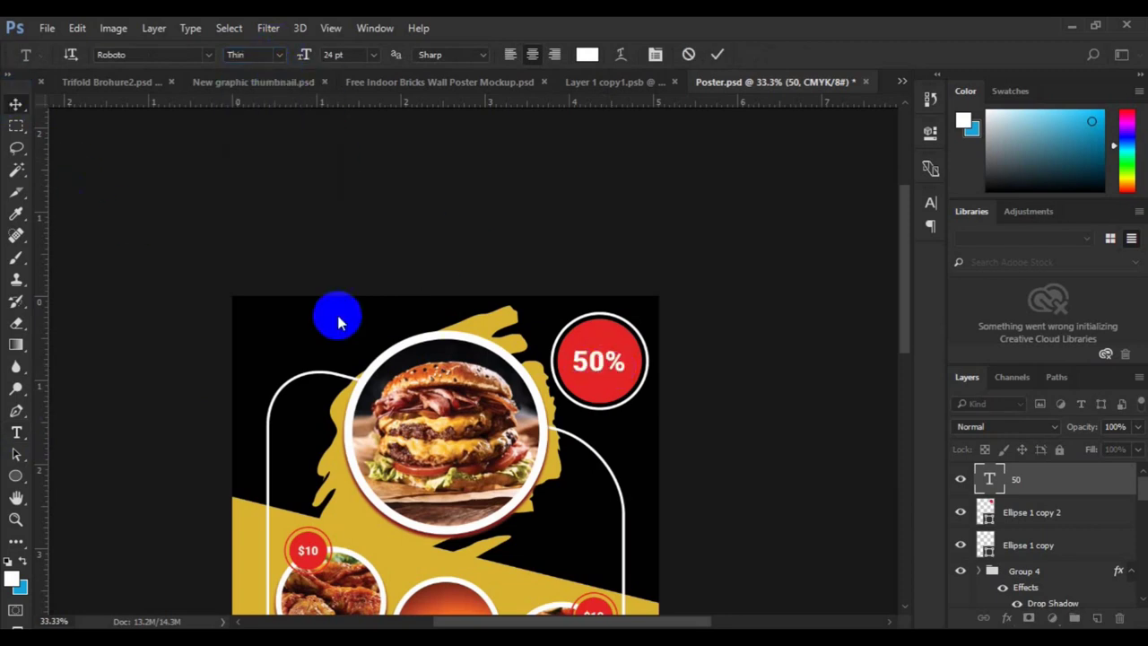
click(1096, 618)
Type 'UPTO' on the red badge in Medium weight and adjust its font size.
click(16, 432)
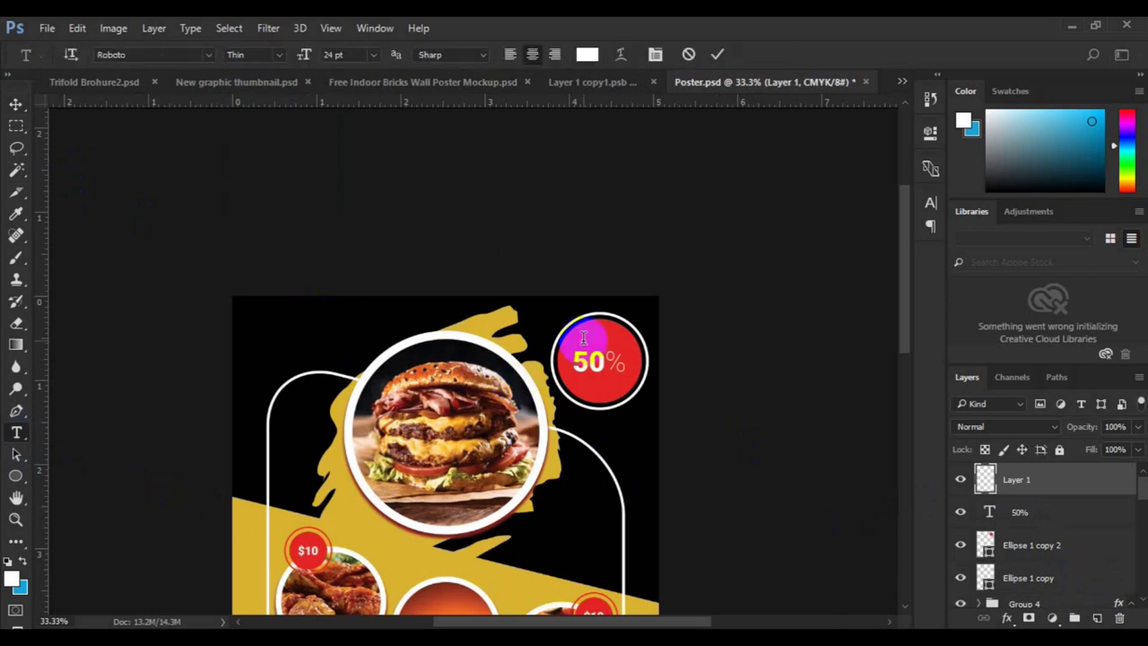
click(583, 338)
text(UPTO)
key(ctrl+a)
click(279, 55)
click(248, 135)
text(10)
key(Return)
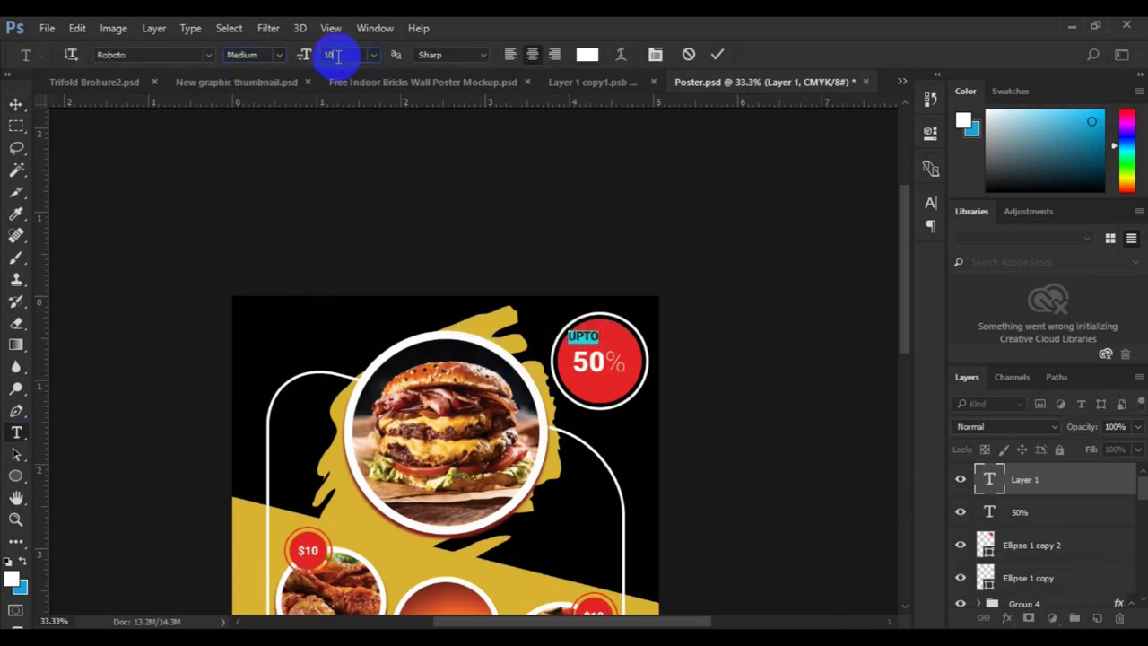
text(30)
click(15, 104)
click(587, 335)
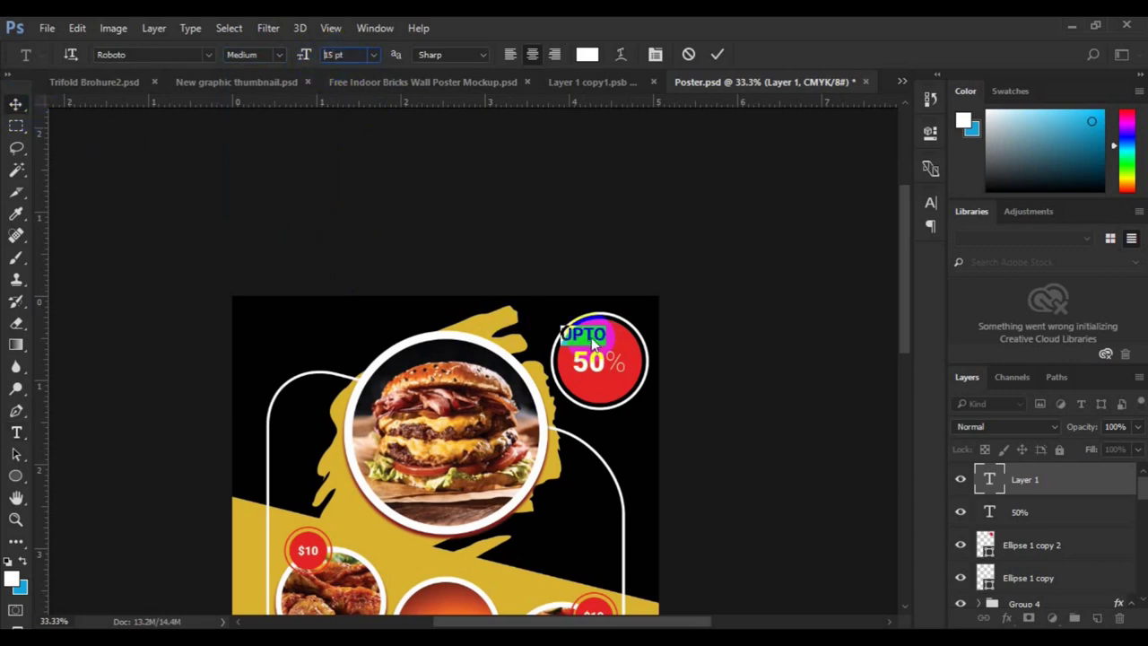
key(ctrl+plus)
Centre UPTO above 50%, copy it to an OFF line below, and group both words.
click(629, 328)
drag(653, 332, 659, 391)
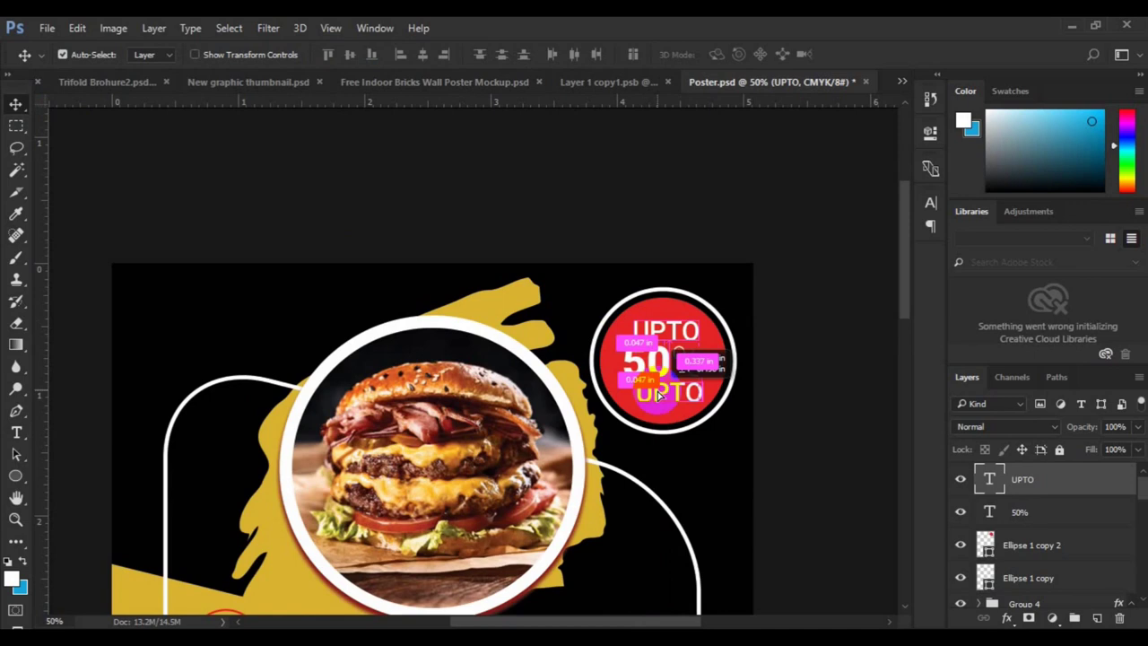
click(16, 432)
click(128, 197)
key(v)
shift+click(1032, 523)
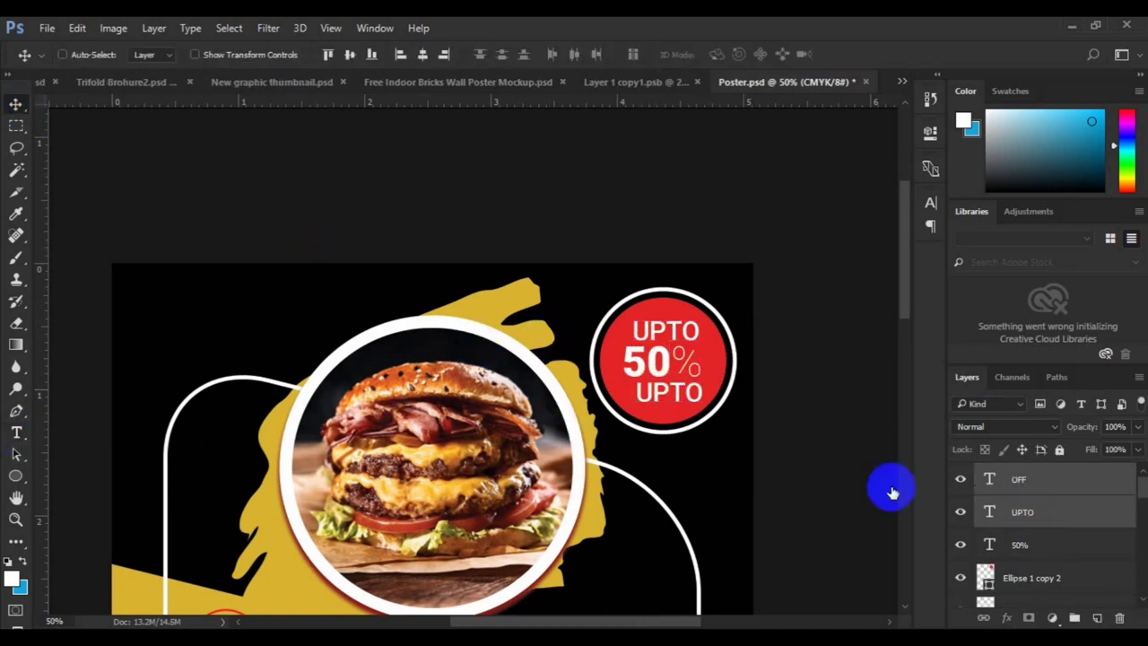
key(ctrl+g)
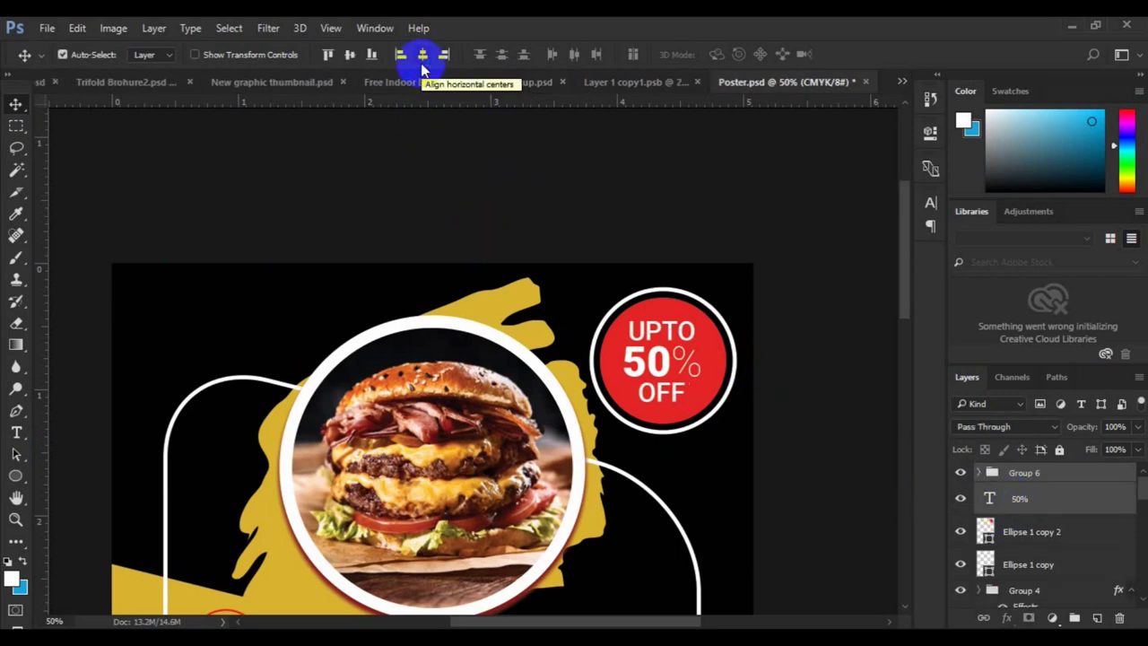
Enlarge the 50% text inside the red badge.
click(1050, 504)
key(ctrl+t)
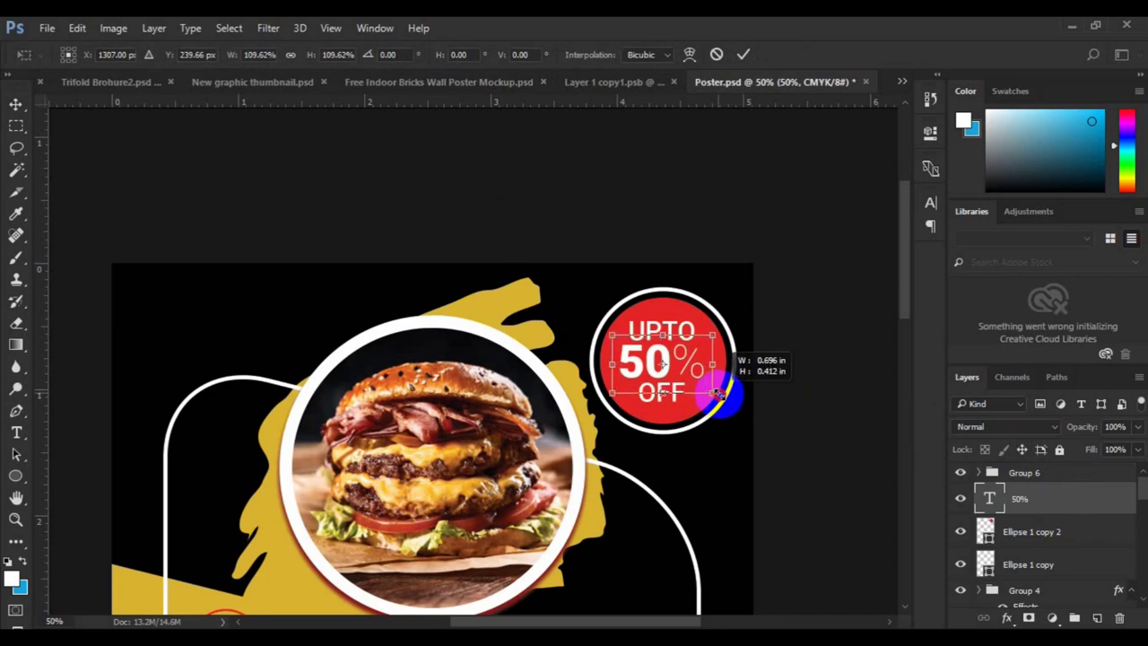
drag(721, 395, 719, 395)
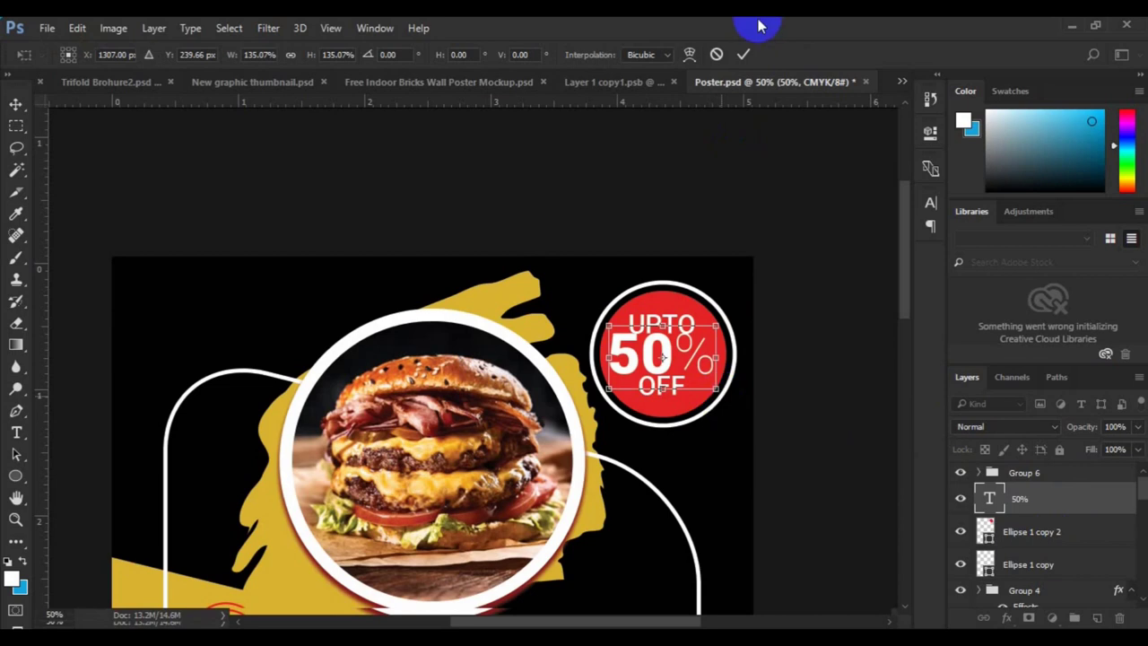
click(743, 54)
Respace UPTO and OFF around 50%, group all badge text, and centre it on the circle.
click(698, 337)
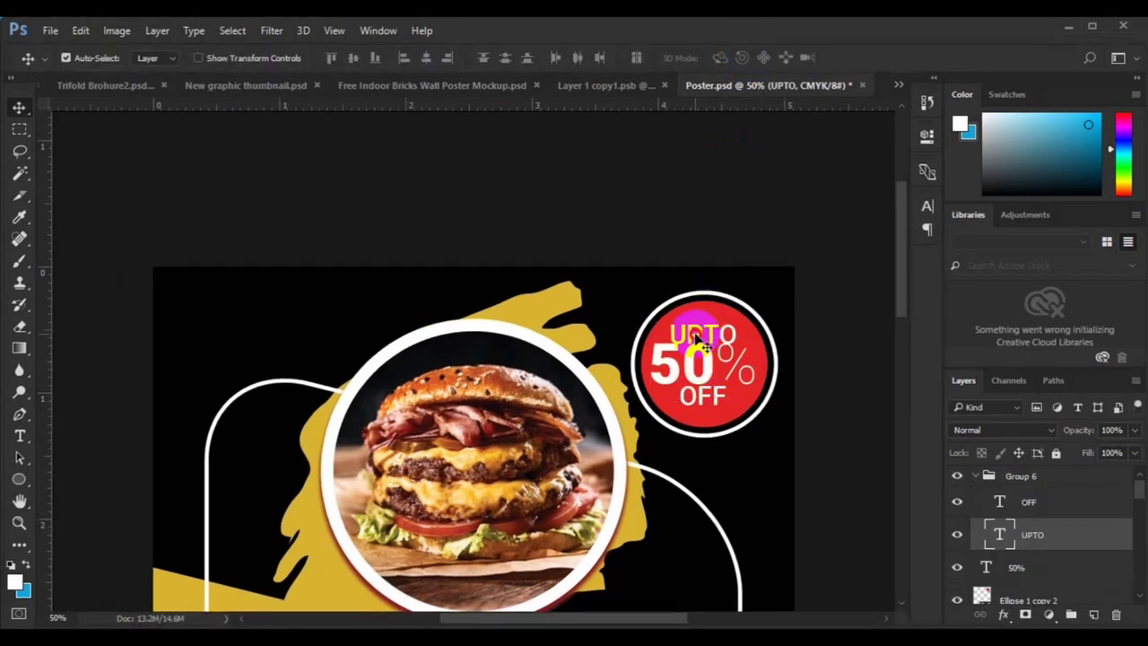
mouse_move(697, 335)
mouse_down()
mouse_move(695, 324)
mouse_move(695, 339)
mouse_up()
drag(704, 399, 705, 406)
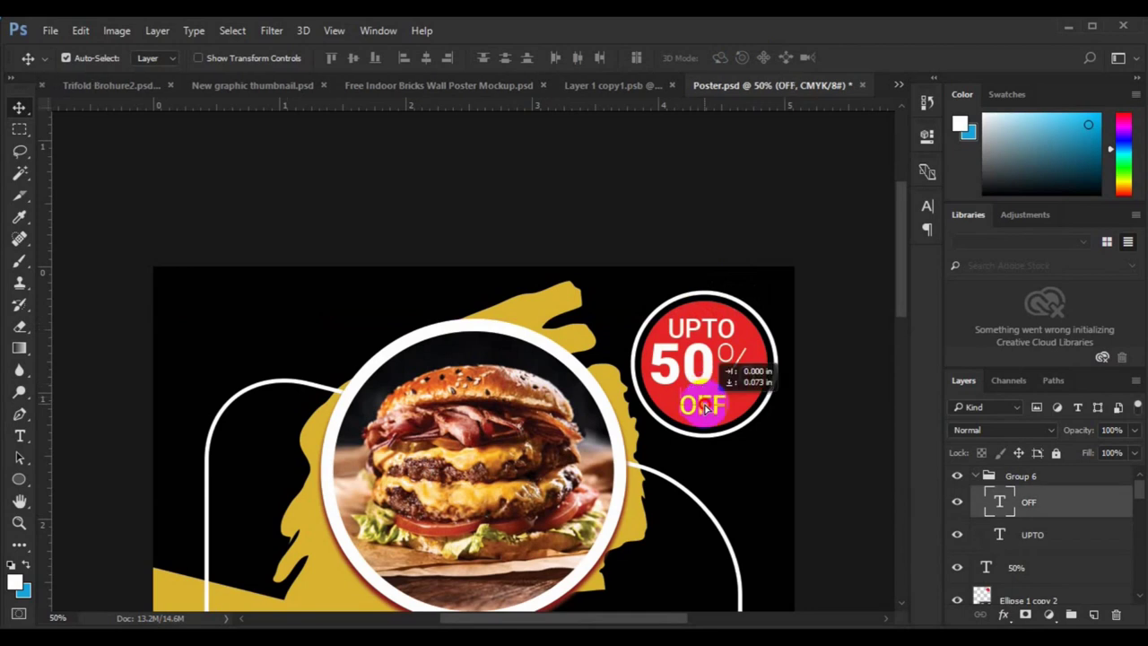
click(987, 475)
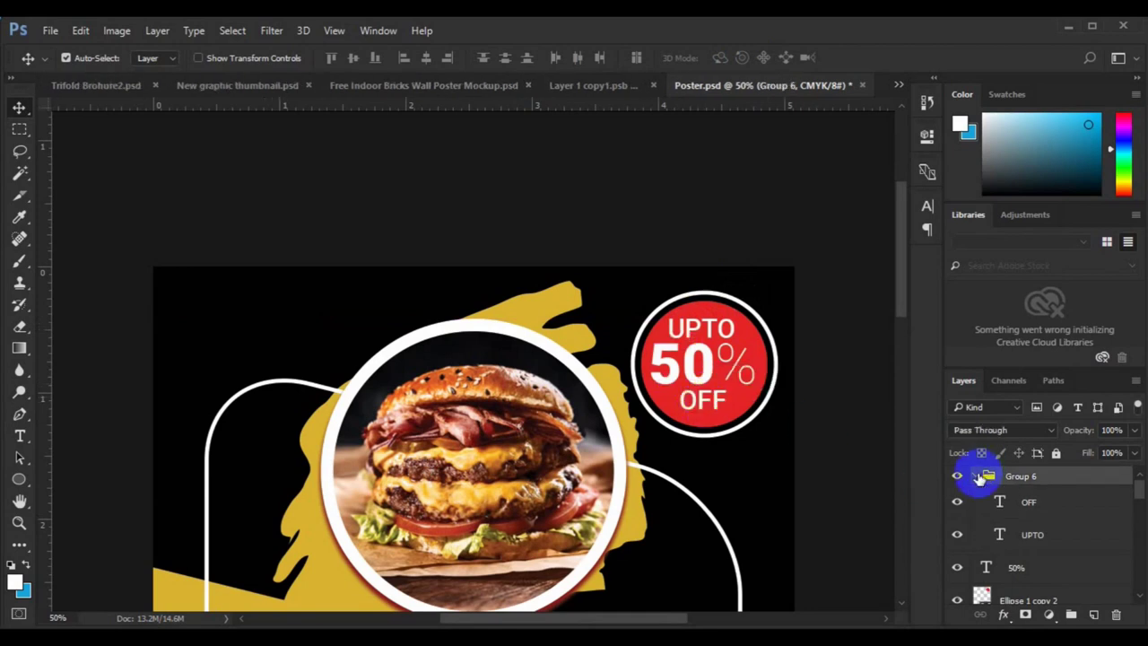
key(ctrl+g)
ctrl+click(1012, 505)
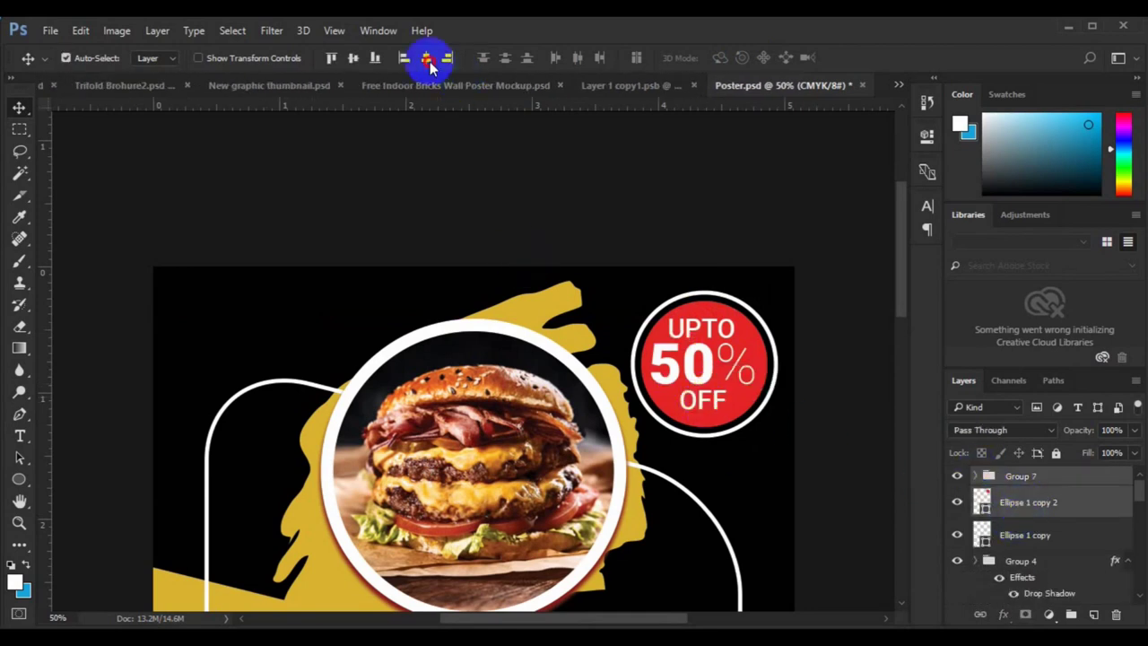
click(353, 58)
key(ctrl+0)
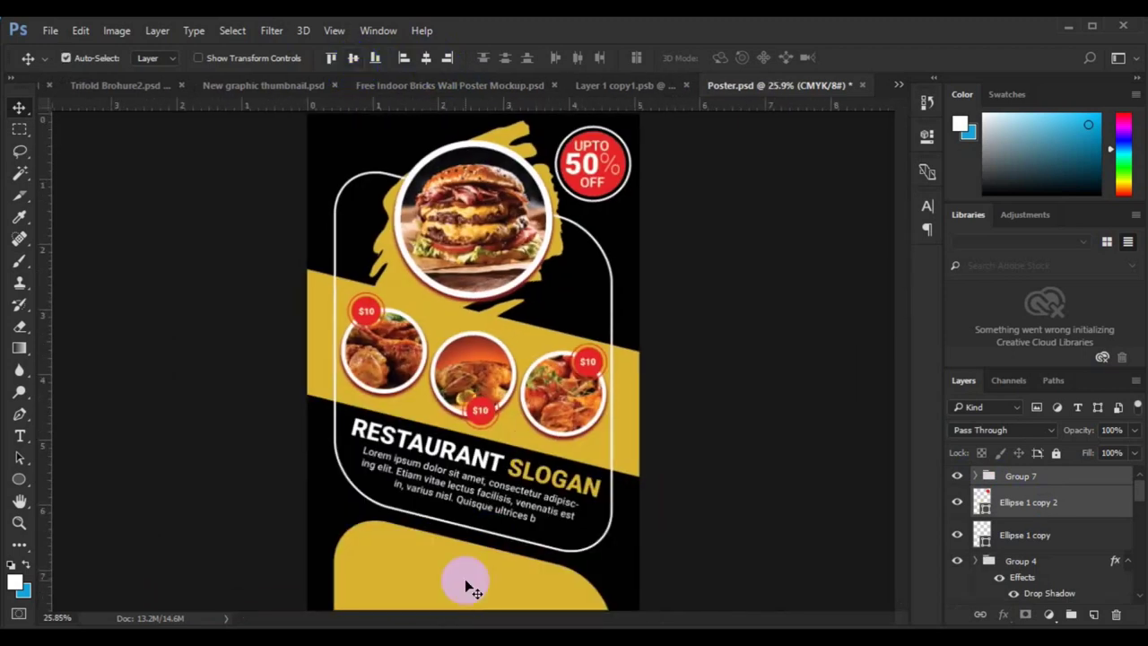
Restore the bottom footer panel's fill to the poster's sampled yellow.
click(461, 581)
click(20, 478)
click(85, 477)
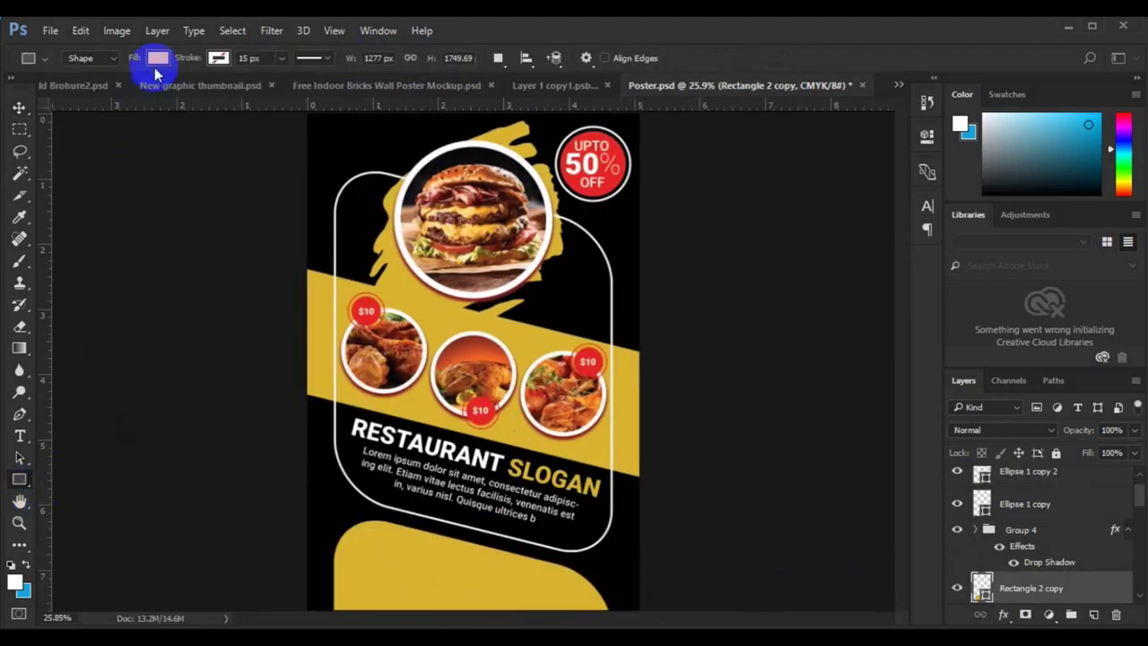
click(158, 58)
click(77, 146)
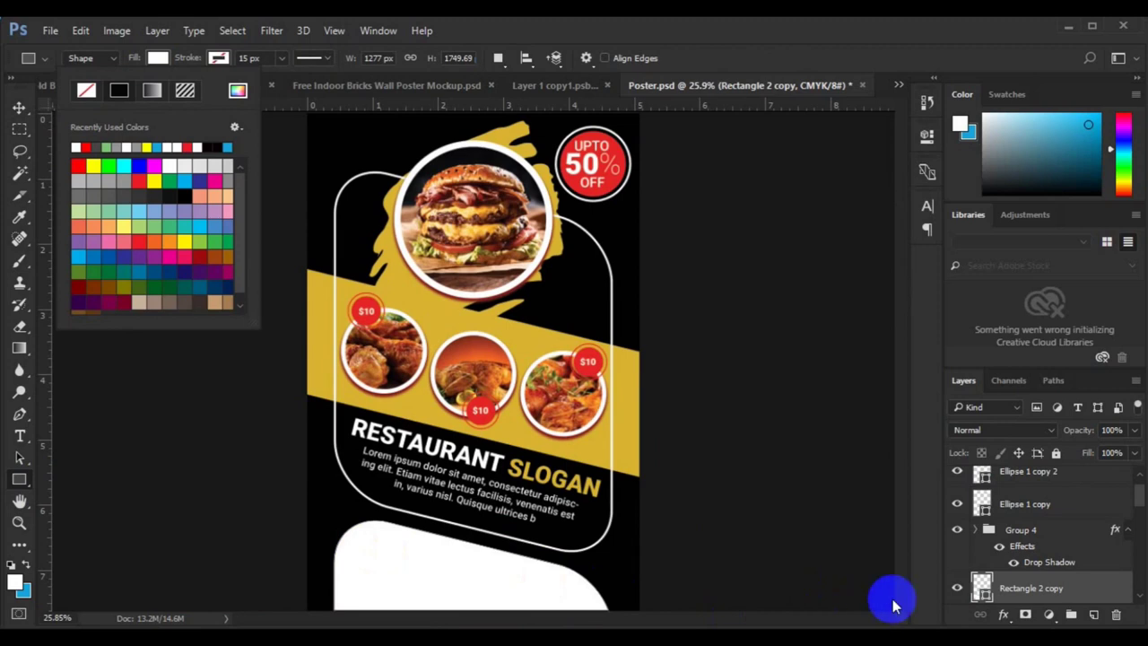
double_click(982, 589)
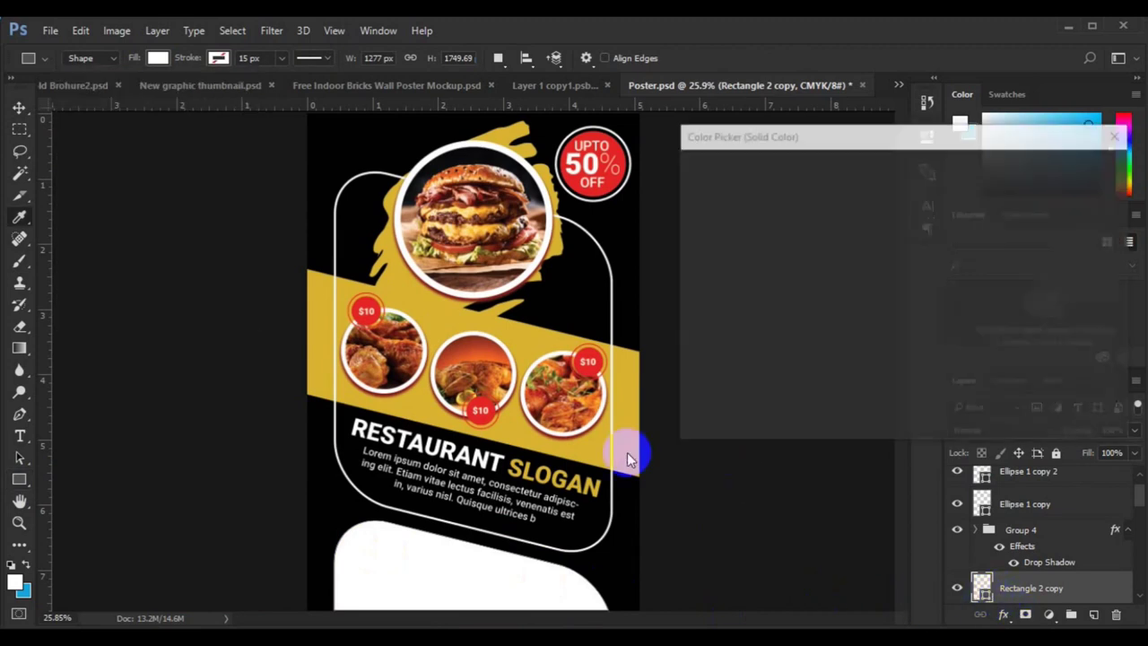
click(625, 452)
key(Return)
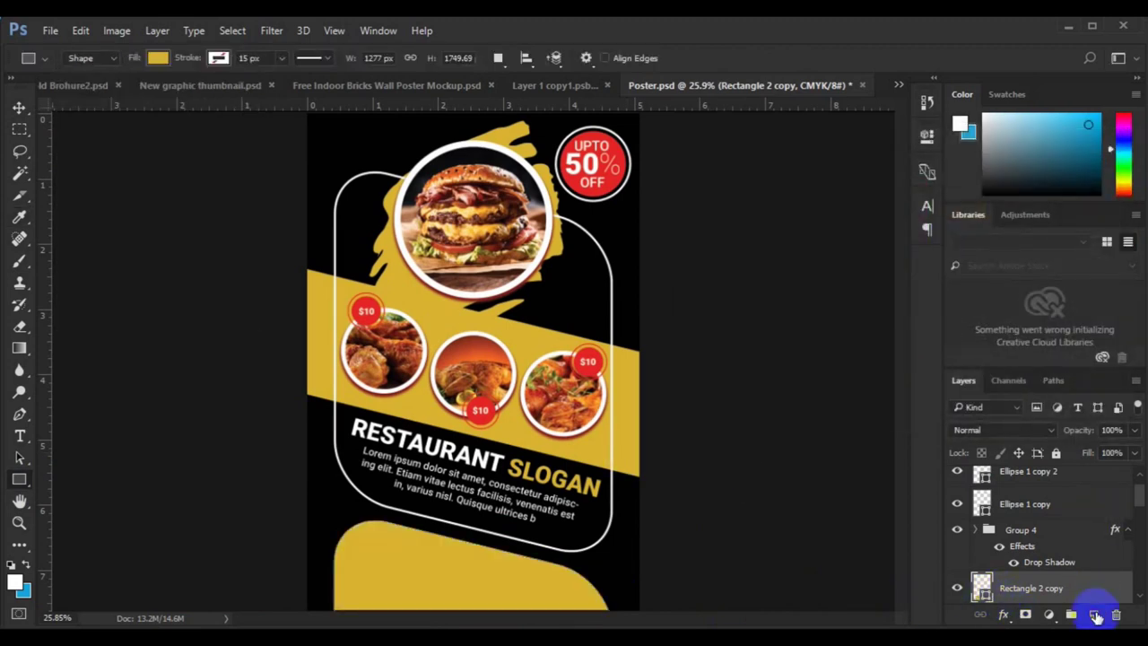
Draw a small white square at the footer's left on a new layer.
click(1093, 614)
drag(357, 546, 395, 581)
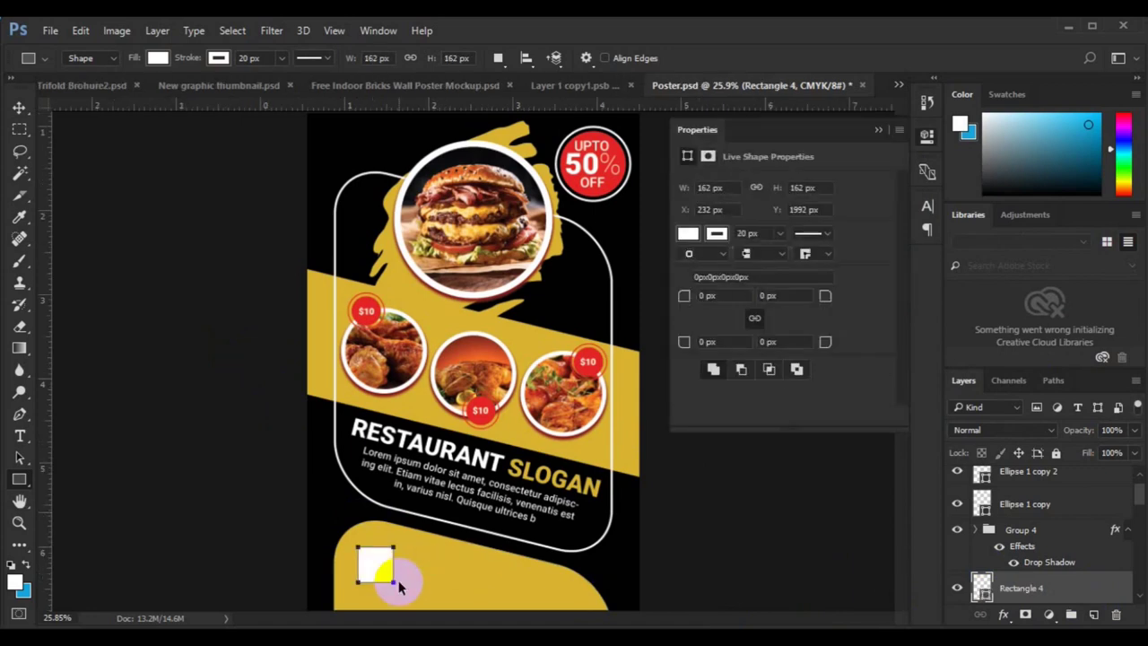
key(ctrl+plus)
key(v)
key(h)
drag(524, 502, 512, 435)
key(ctrl+plus)
mouse_move(287, 568)
mouse_down()
mouse_move(333, 480)
mouse_move(268, 499)
mouse_up()
key(v)
Try a black fill on the square but cancel it, keeping the square white.
double_click(981, 588)
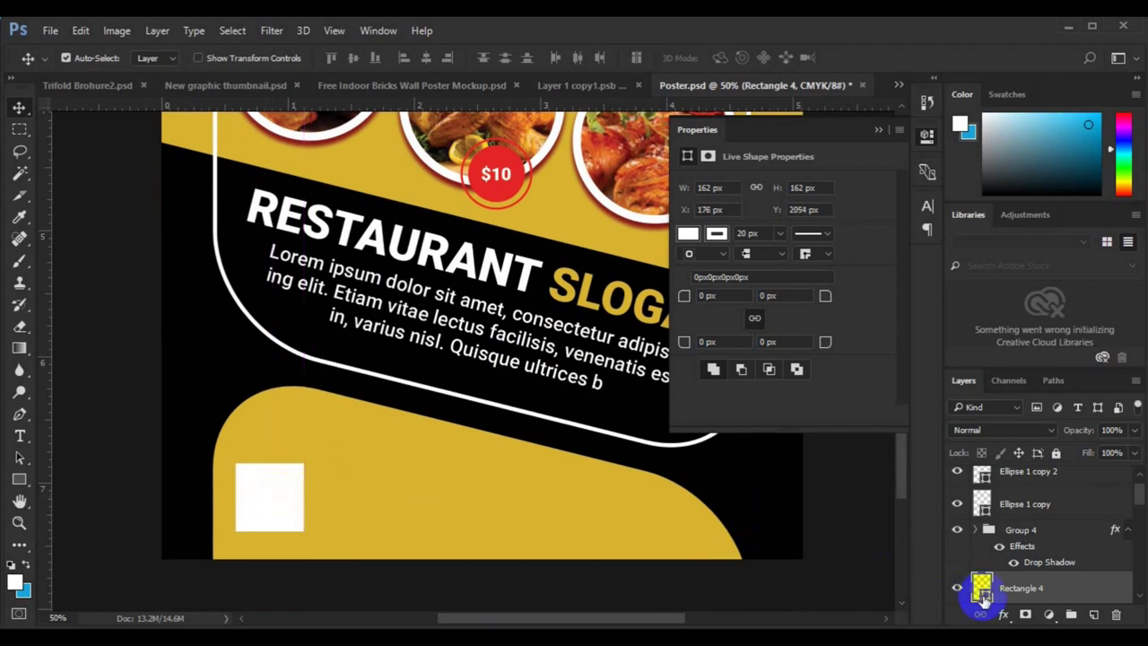
drag(205, 411, 775, 486)
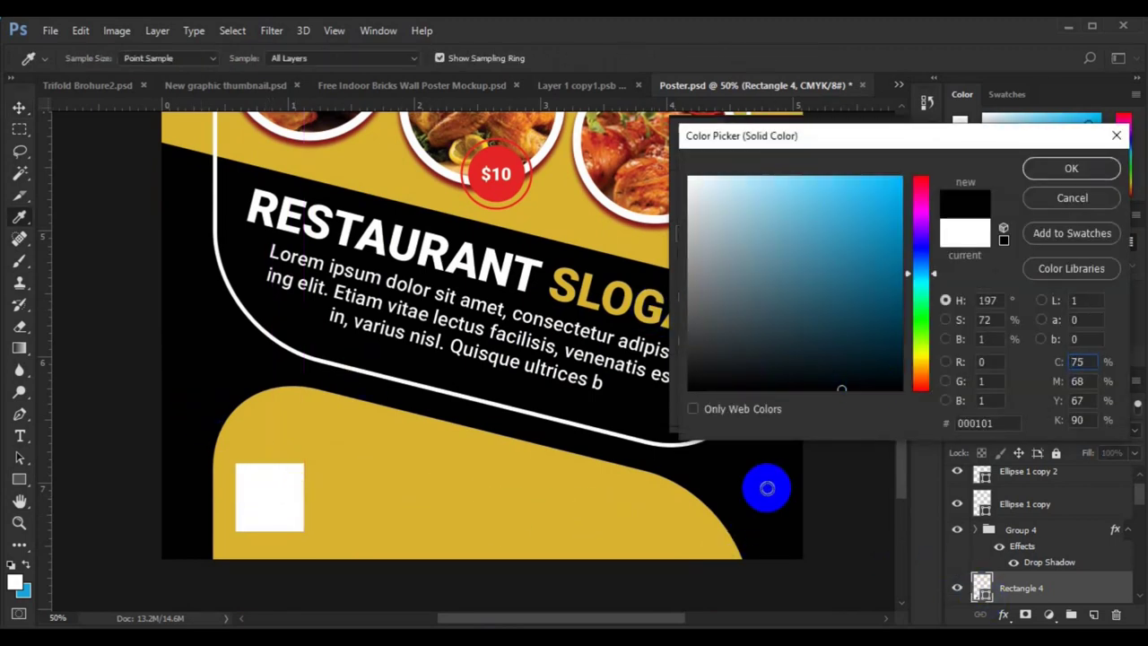
click(1072, 199)
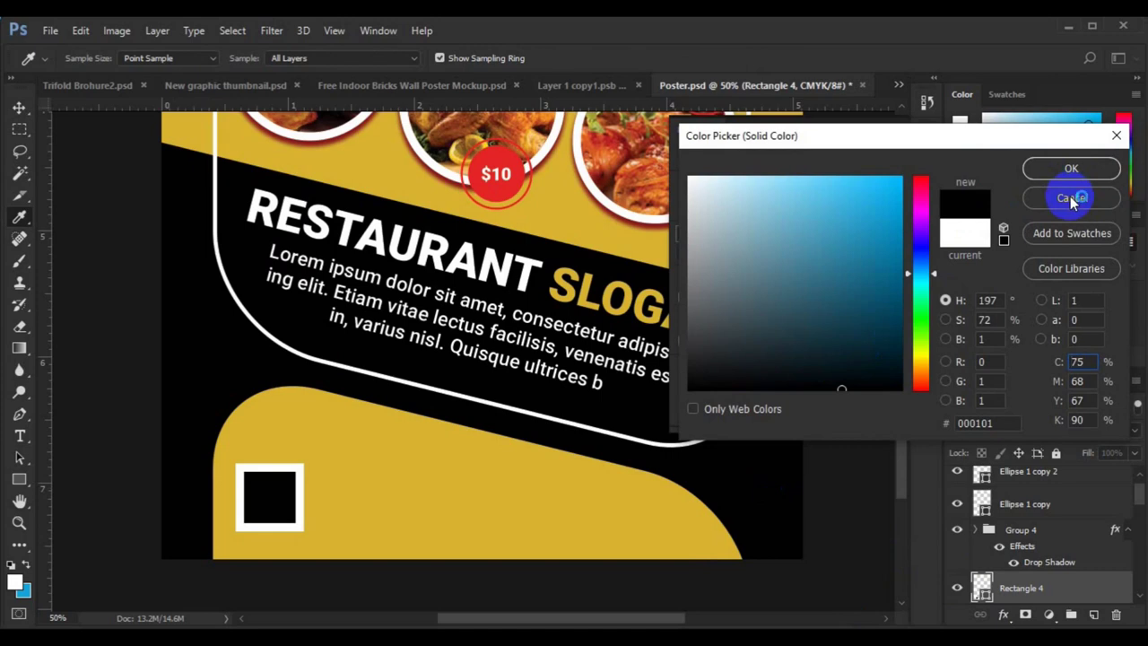
click(20, 480)
click(219, 59)
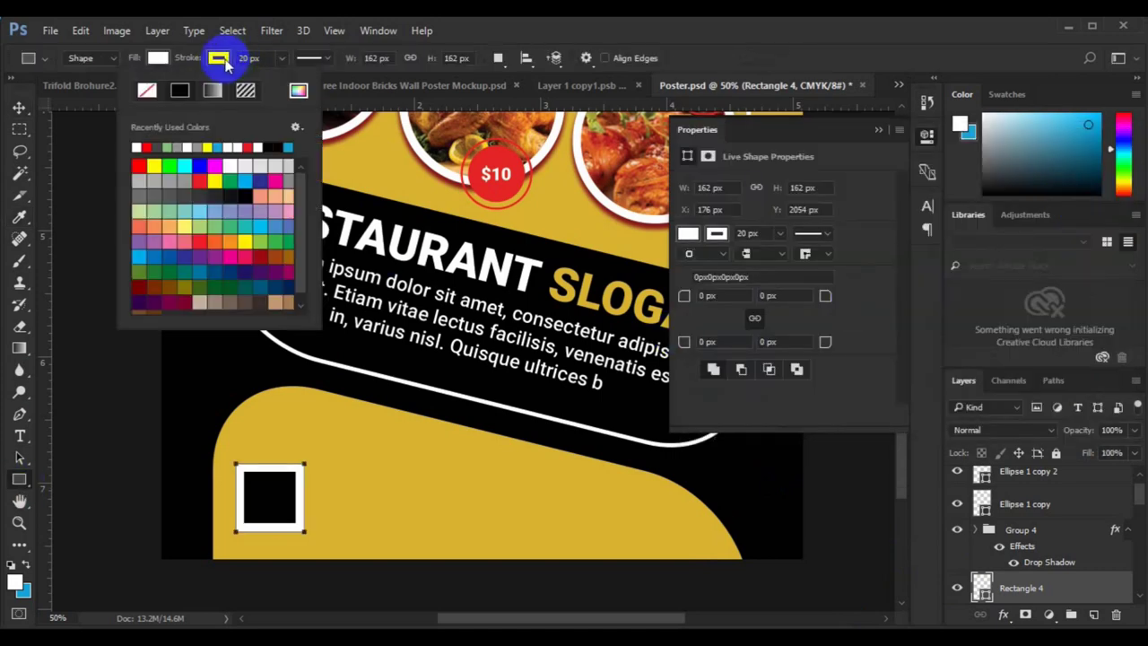
click(150, 93)
Switch to the Custom Shape tool and add a new empty layer for the shape.
click(19, 480)
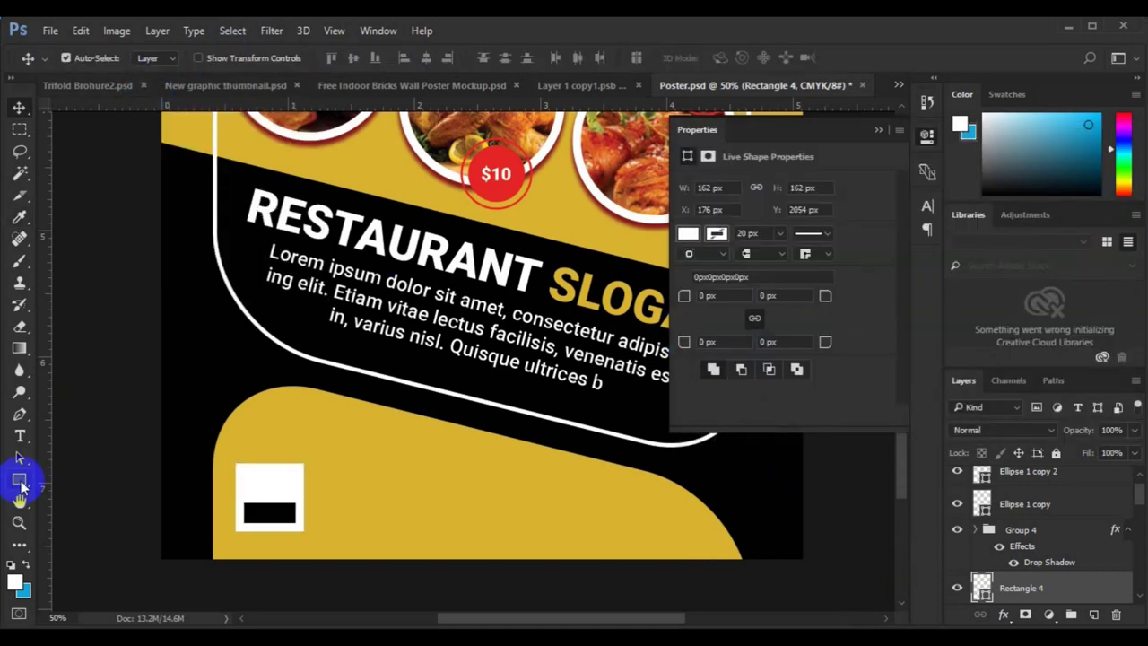
click(90, 556)
click(1094, 614)
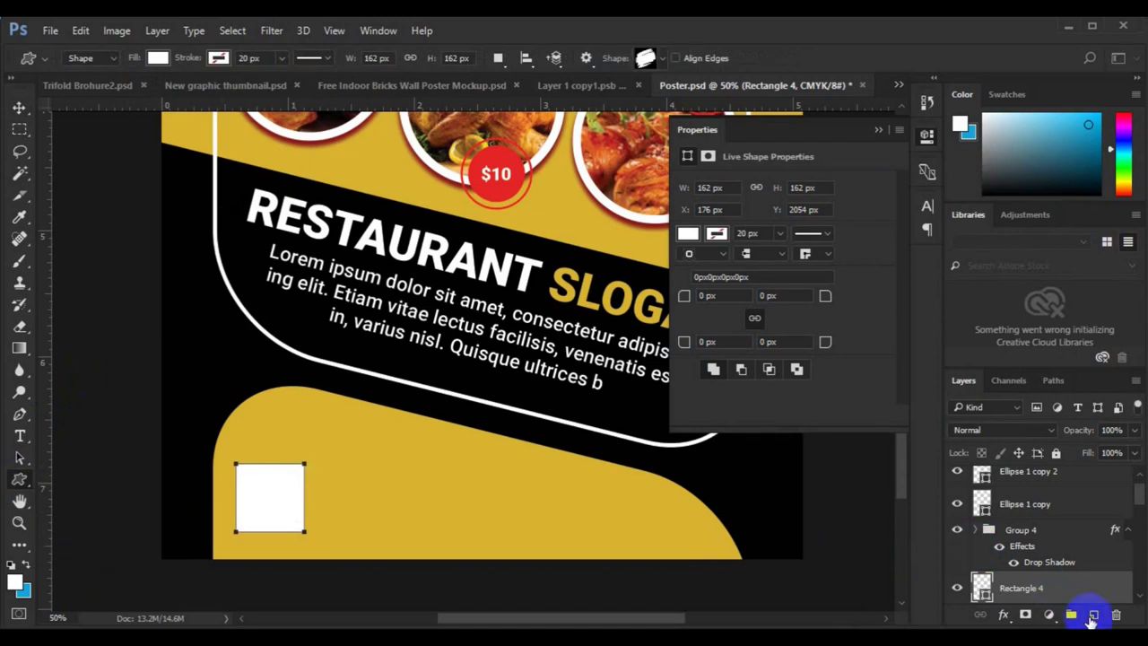
Pick the QR code shape from the custom shape library.
click(659, 56)
scroll(807, 305, down, 5)
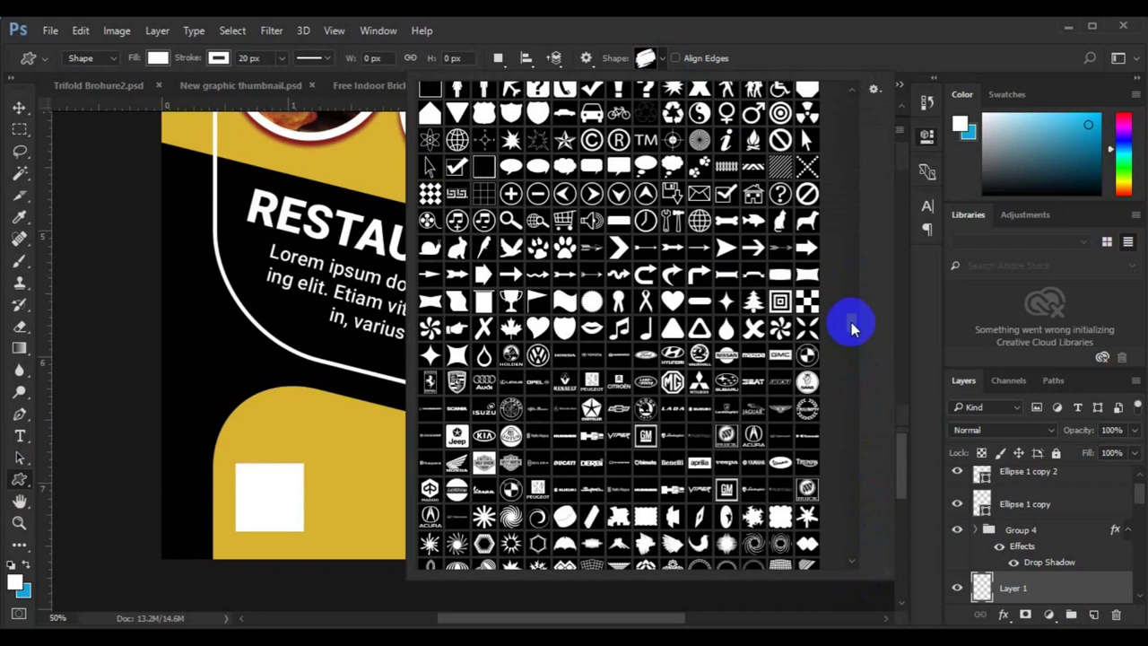
scroll(851, 359, down, 1)
scroll(852, 561, down, 5)
drag(850, 403, 849, 575)
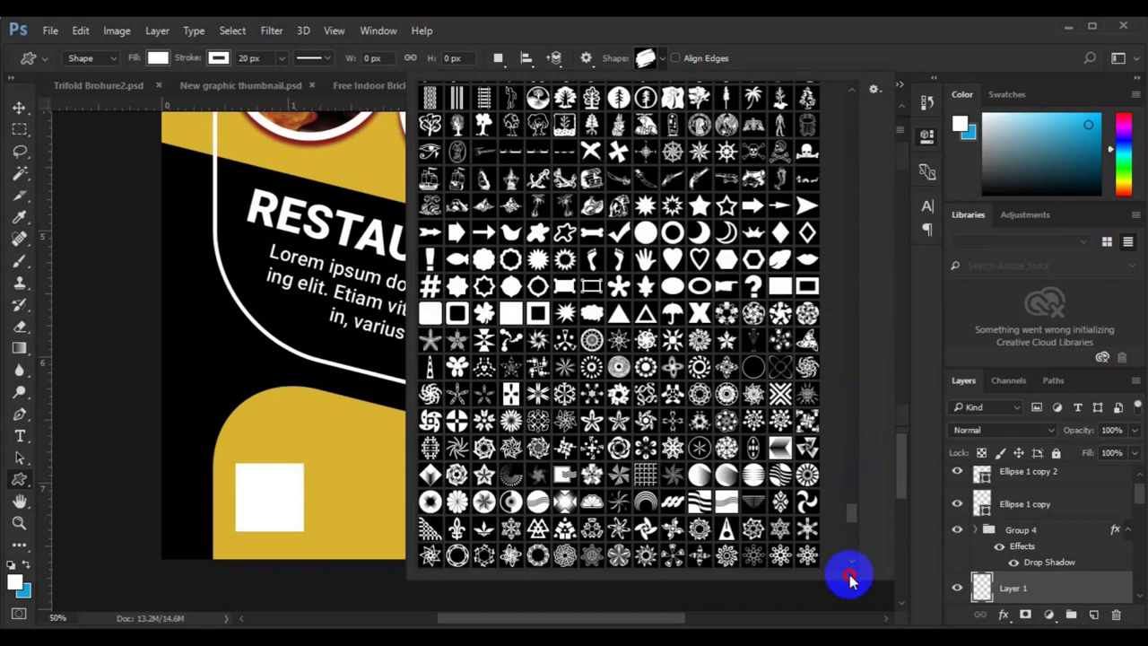
scroll(850, 574, down, 1)
scroll(854, 561, down, 1)
scroll(852, 551, down, 1)
scroll(852, 551, down, 5)
click(774, 556)
Draw a black-filled QR code shape over the white footer square.
click(158, 237)
click(158, 57)
click(184, 196)
drag(256, 478, 300, 532)
Centre the QR code on the white square and add an empty layer for contact text.
key(v)
scroll(1040, 538, down, 1)
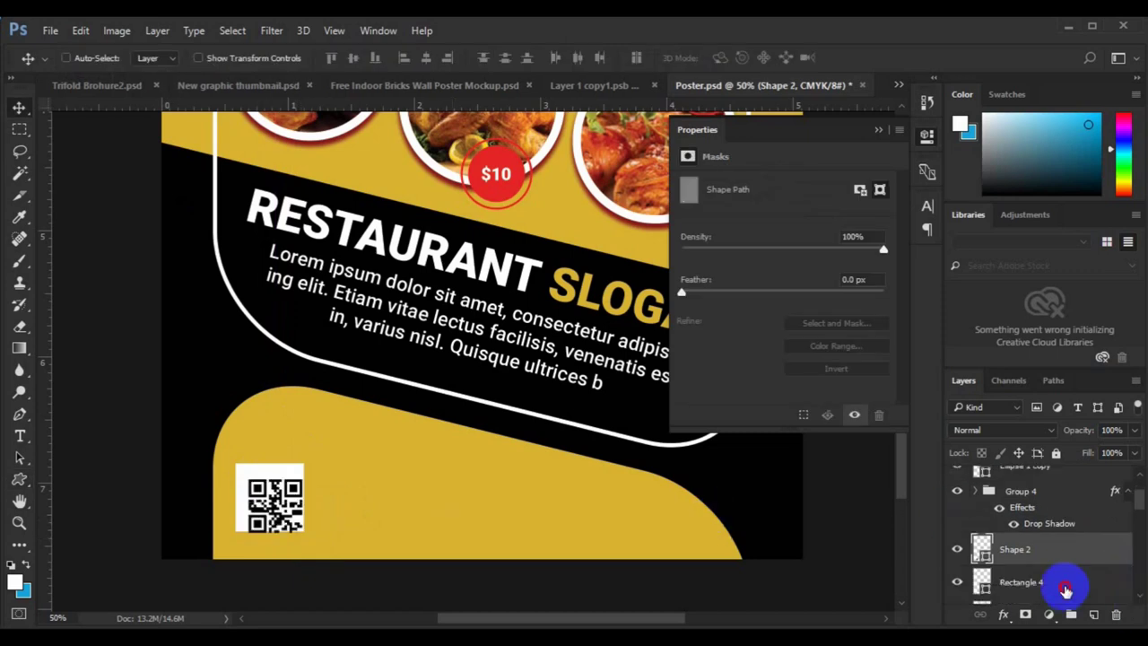
shift+click(1020, 582)
click(426, 61)
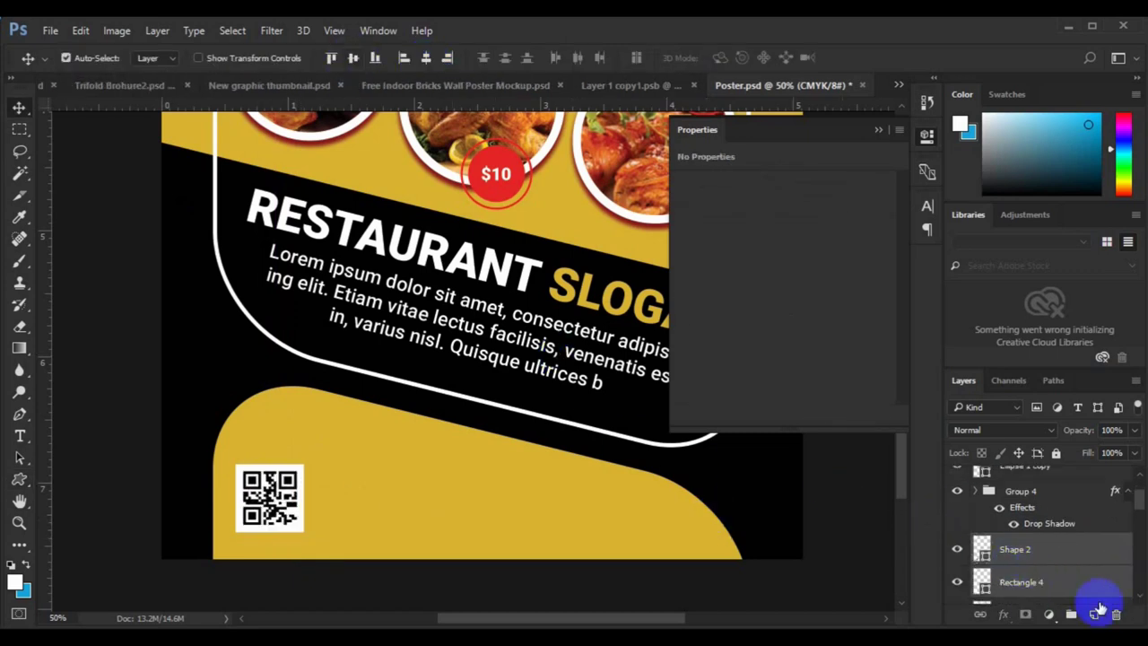
click(1094, 615)
click(19, 436)
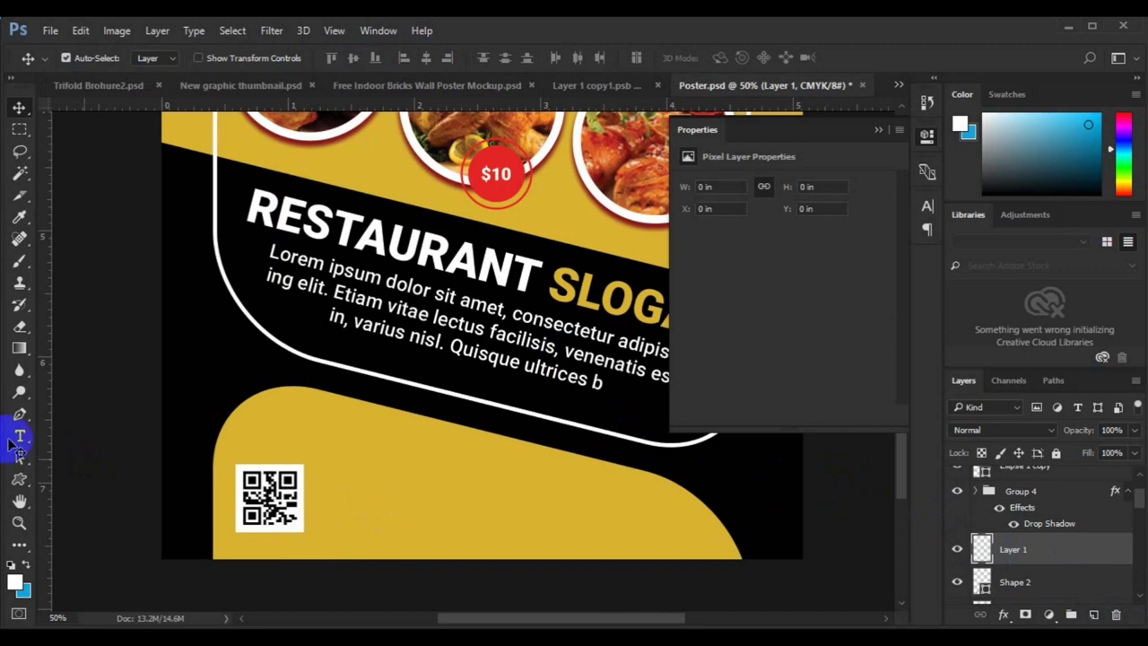
Add a near-black 10 pt 'Contact Us Here' heading beside the QR code.
click(339, 479)
click(590, 57)
click(890, 382)
click(1039, 179)
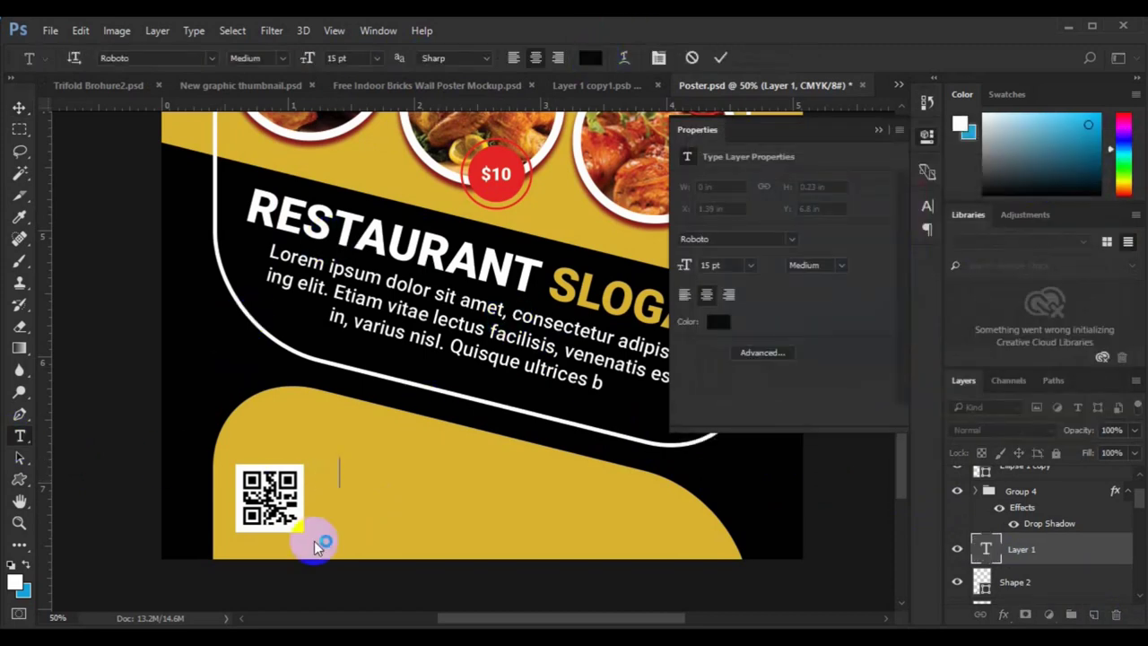
text(Here)
key(ctrl+a)
click(376, 57)
click(377, 144)
click(18, 108)
mouse_move(301, 481)
mouse_down()
mouse_move(427, 482)
mouse_move(413, 508)
mouse_up()
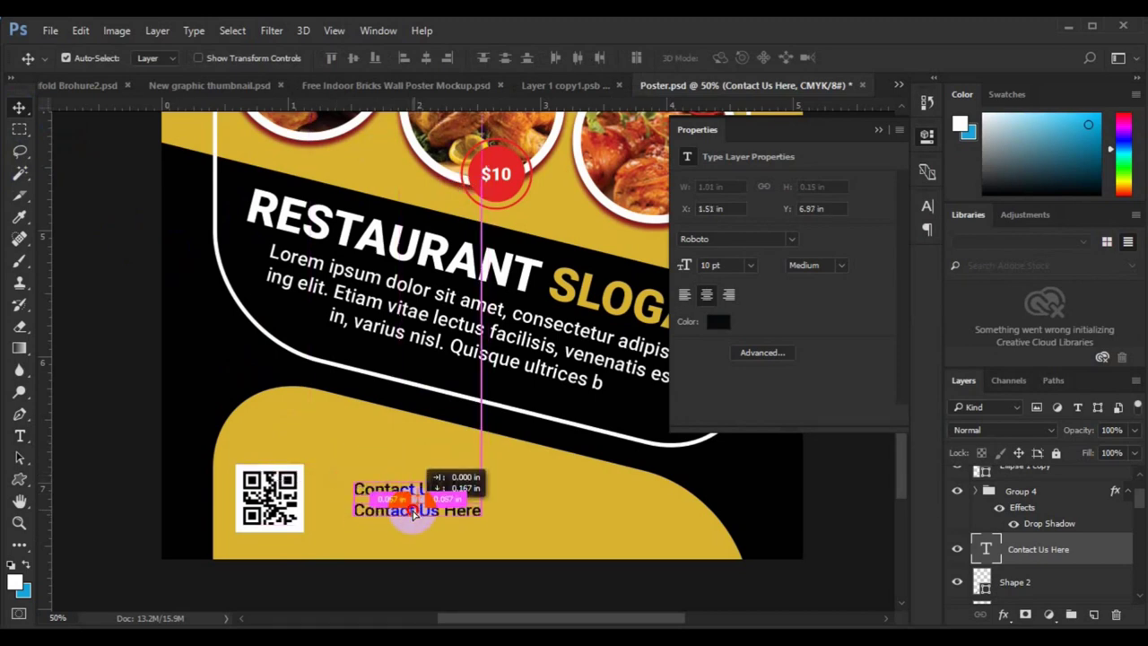
Duplicate the heading as a Regular-weight second line holding the website, email and address.
drag(412, 513, 415, 519)
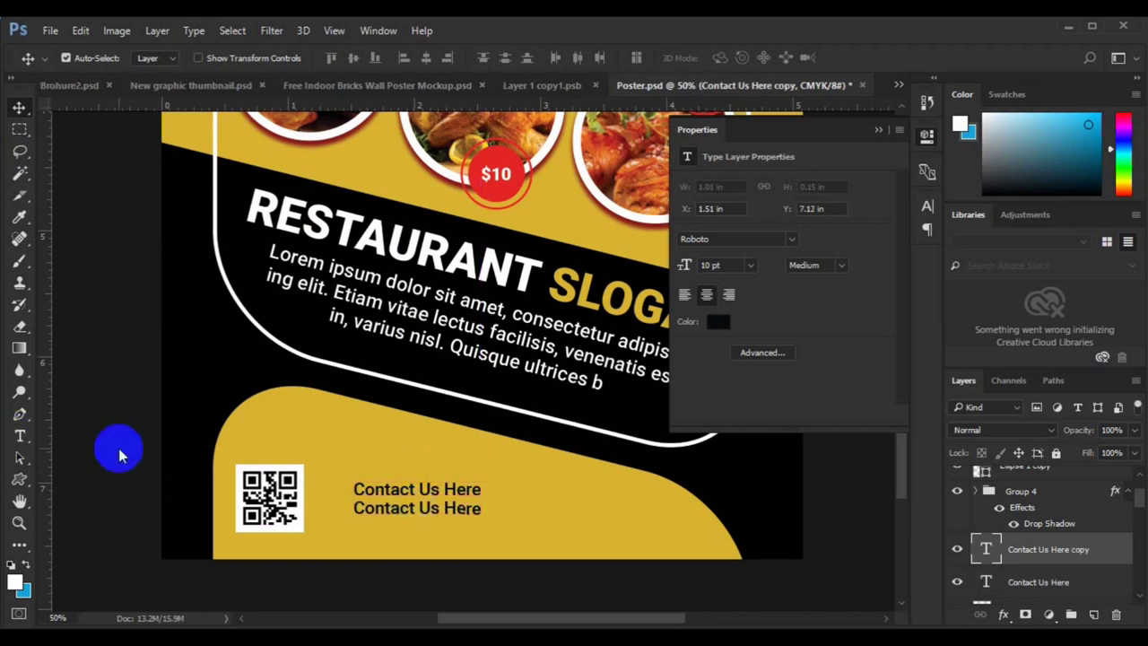
key(t)
click(364, 508)
key(ctrl+a)
click(256, 57)
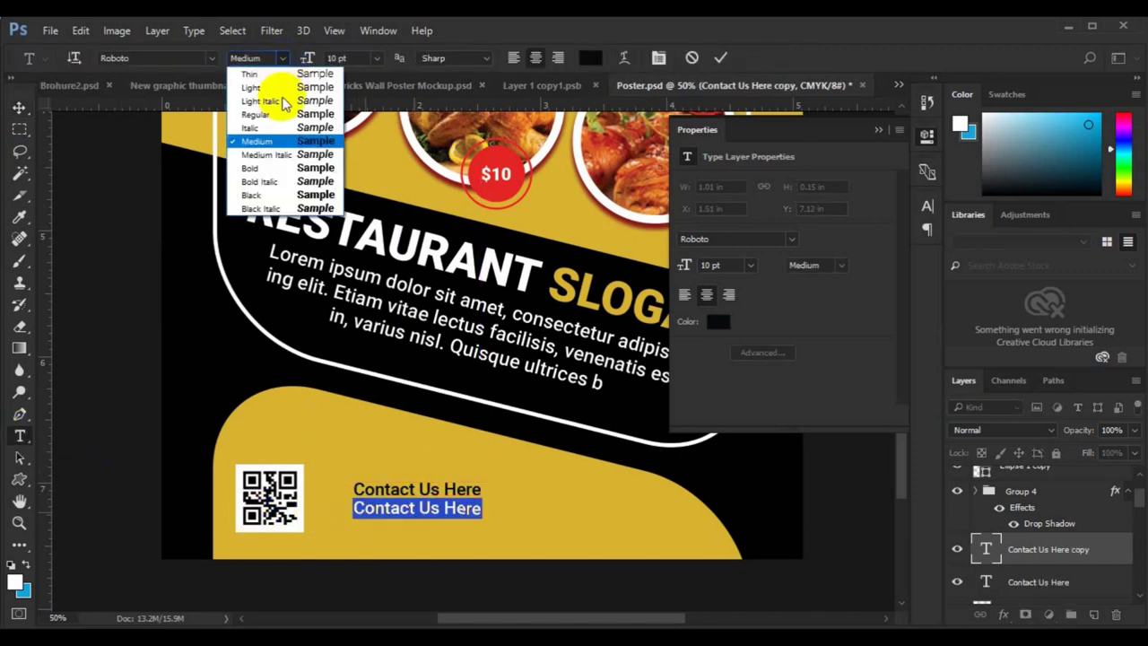
click(280, 119)
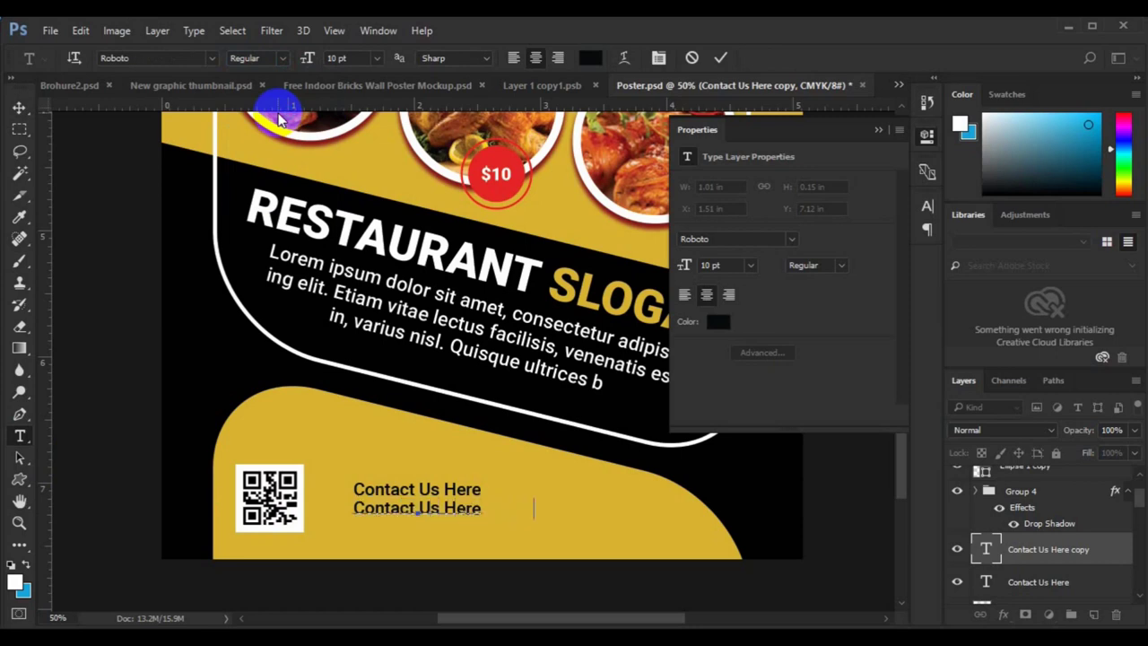
key(ctrl+v)
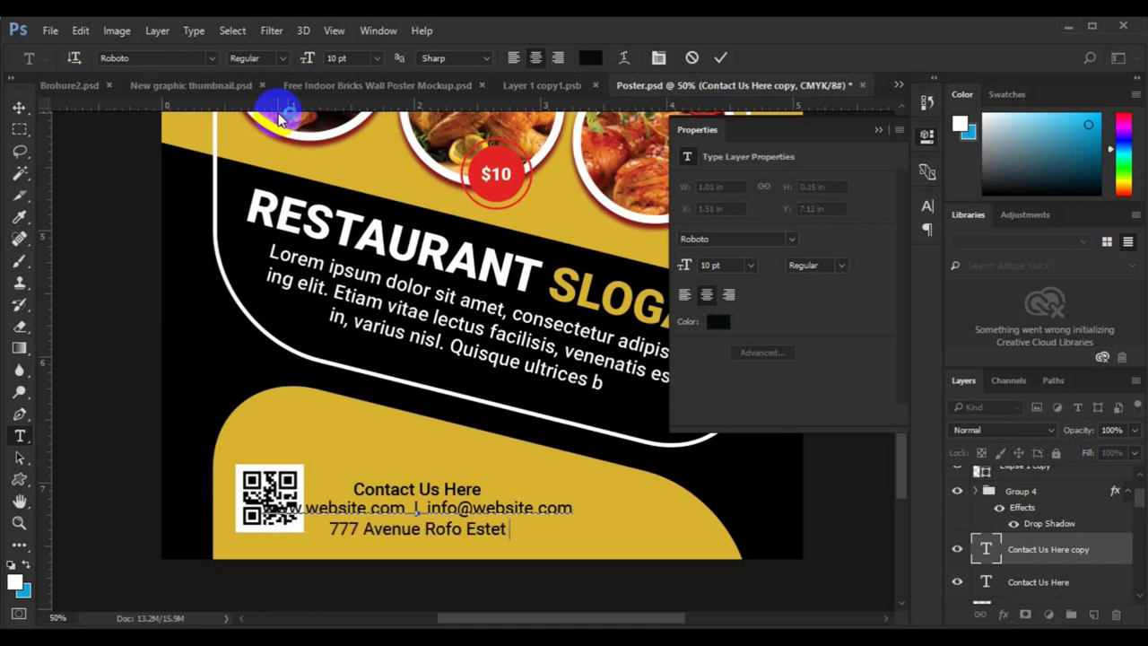
text(, Lagos)
Set the contact details to 8 pt and centre-align them with the heading.
key(ctrl+a)
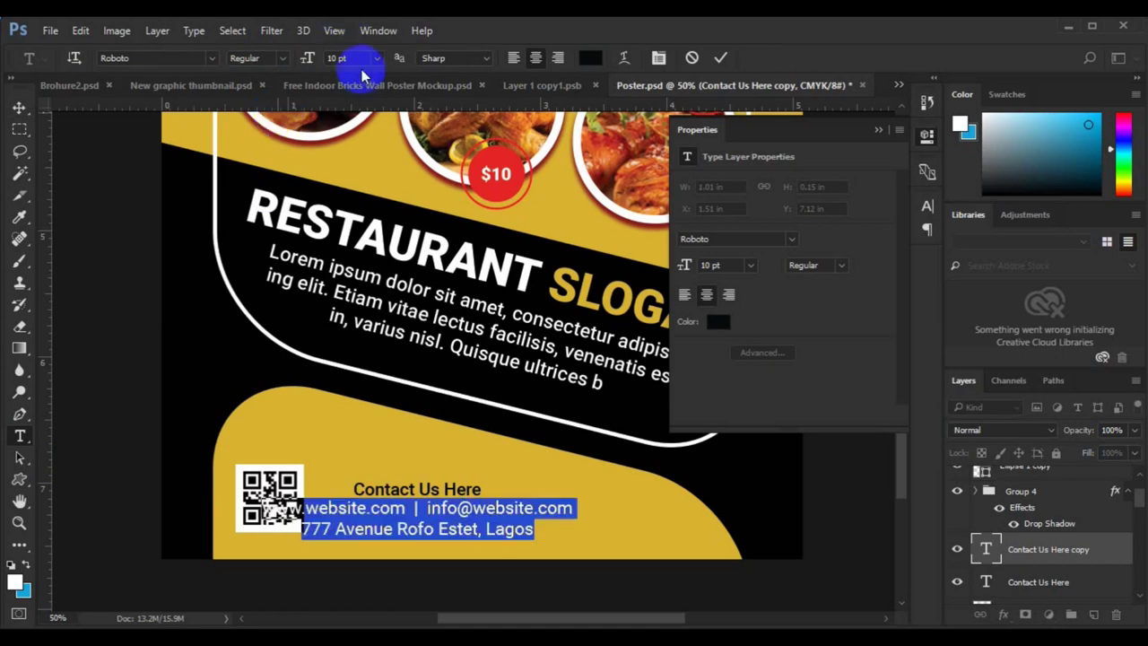
click(377, 57)
click(359, 93)
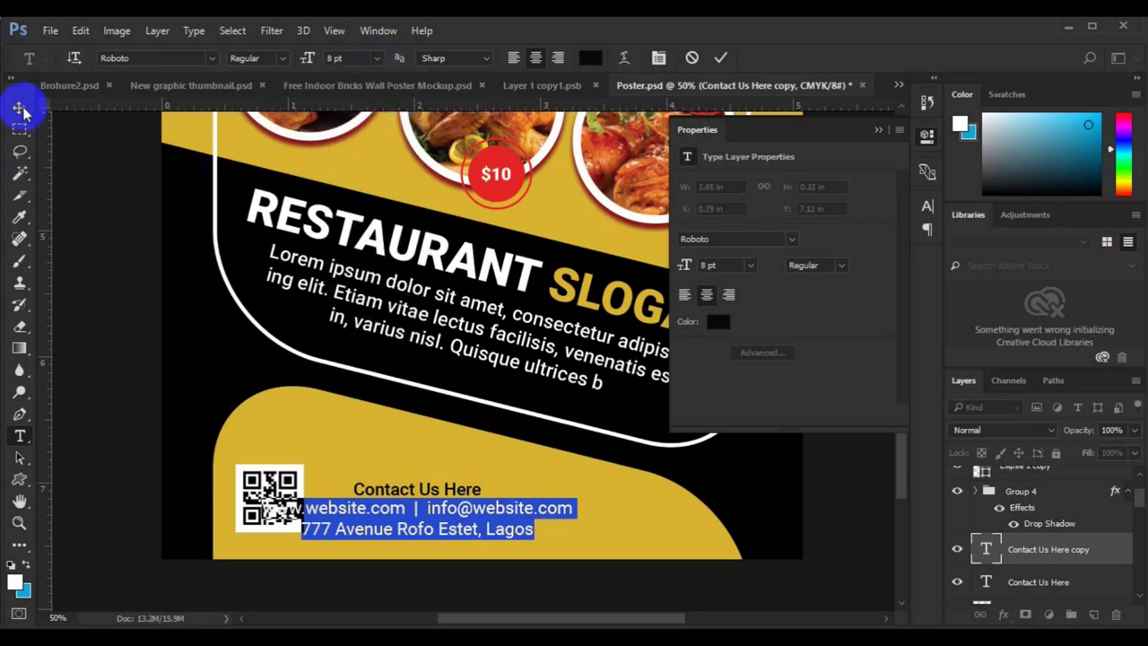
click(332, 487)
key(ctrl+Return)
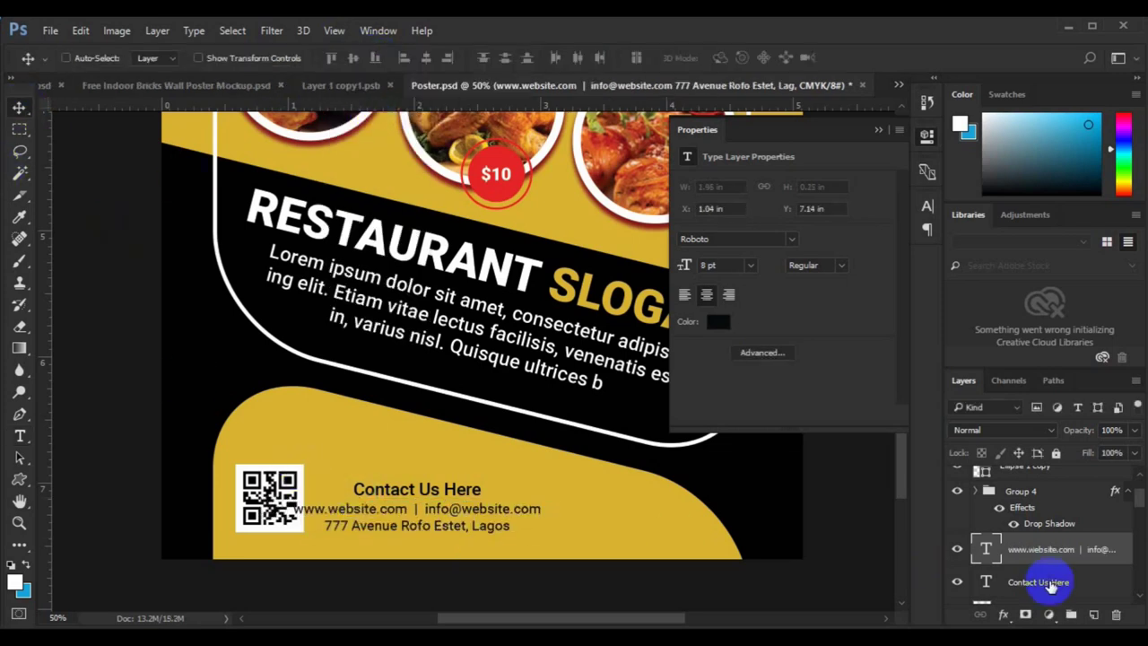
click(1051, 583)
click(427, 59)
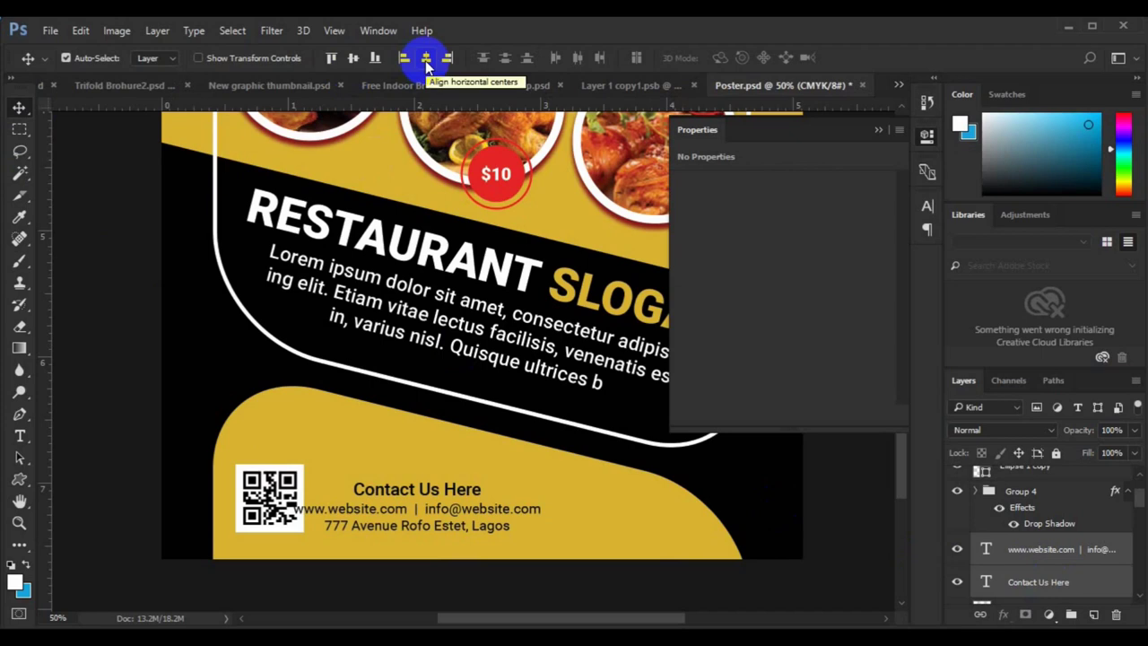
Group the two contact text layers and shift the block slightly right.
key(ctrl+g)
key(ctrl+t)
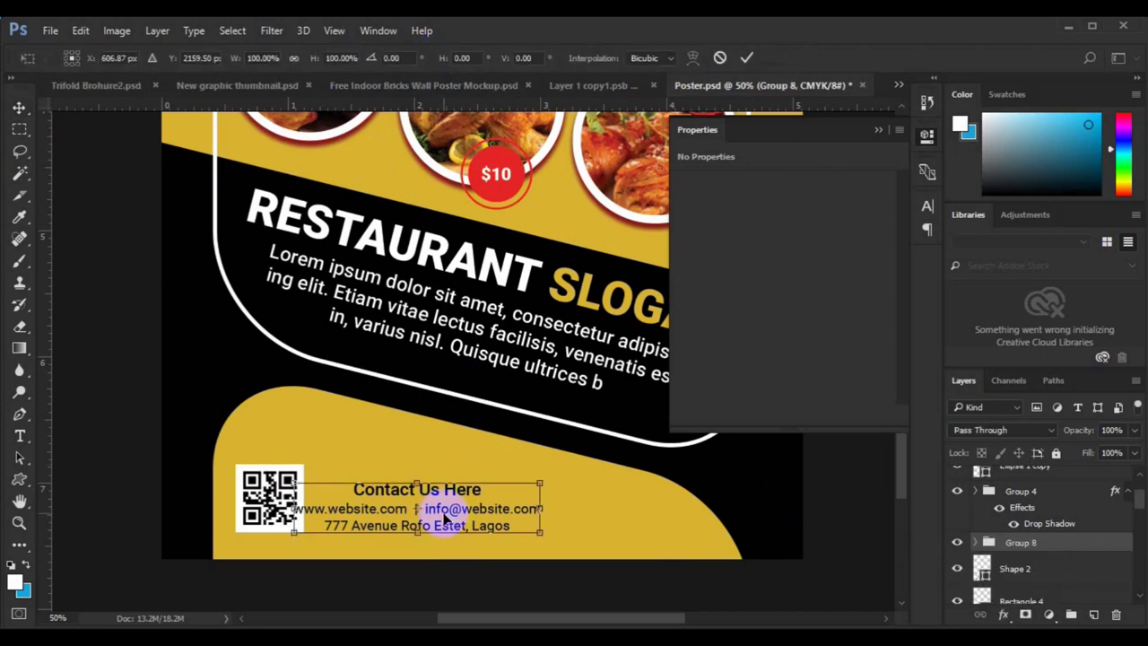
drag(440, 511, 473, 513)
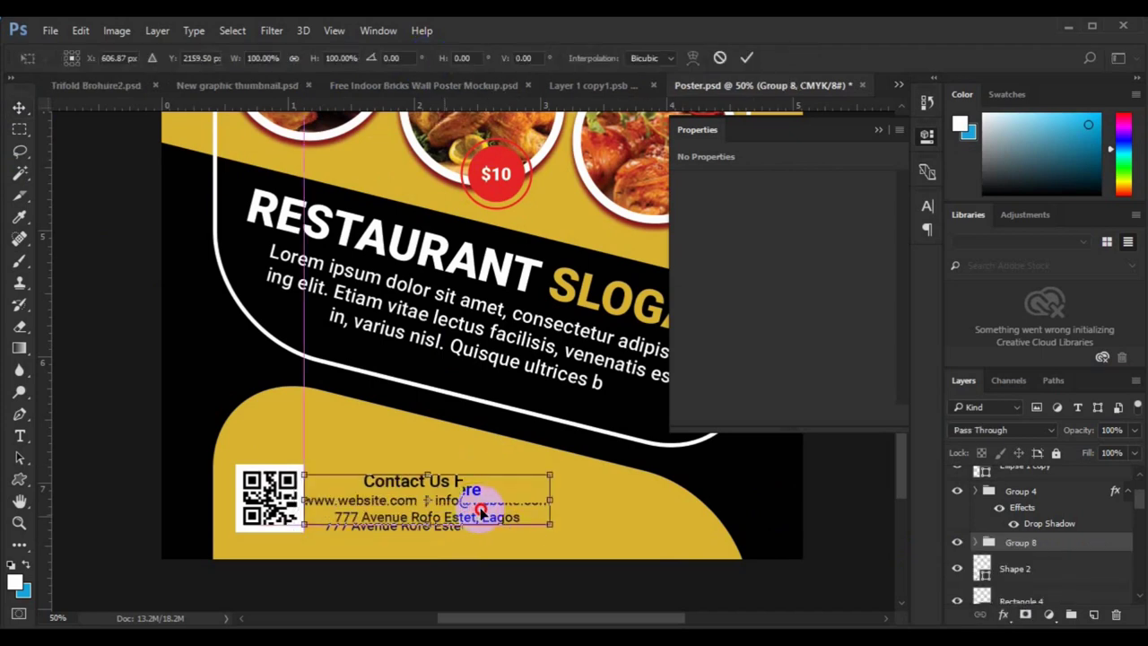
drag(481, 511, 490, 513)
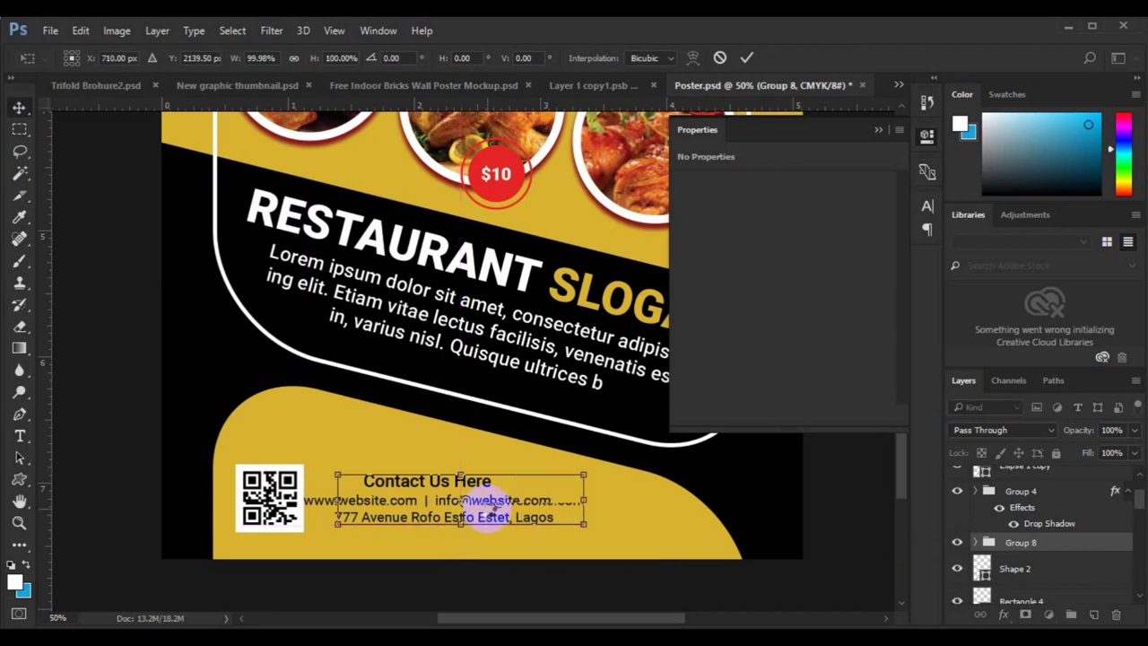
key(Return)
Group the QR code with its white backing and move it right and down.
click(1014, 570)
drag(1013, 572, 1016, 594)
shift+click(1016, 594)
key(ctrl+g)
key(ctrl+t)
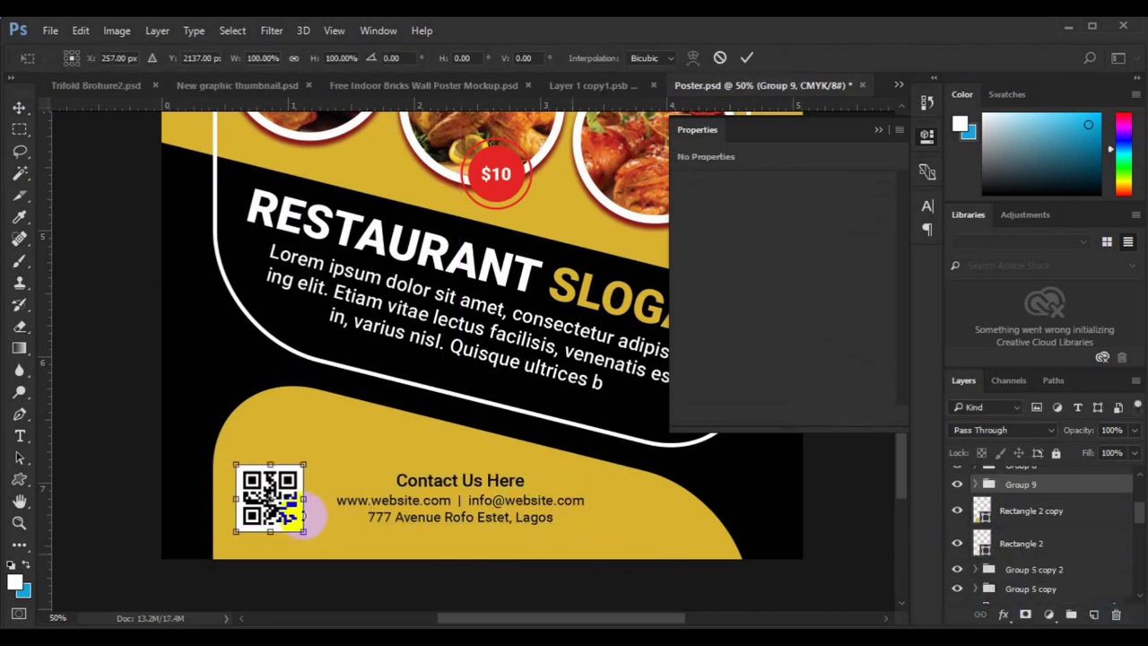
drag(294, 520, 314, 524)
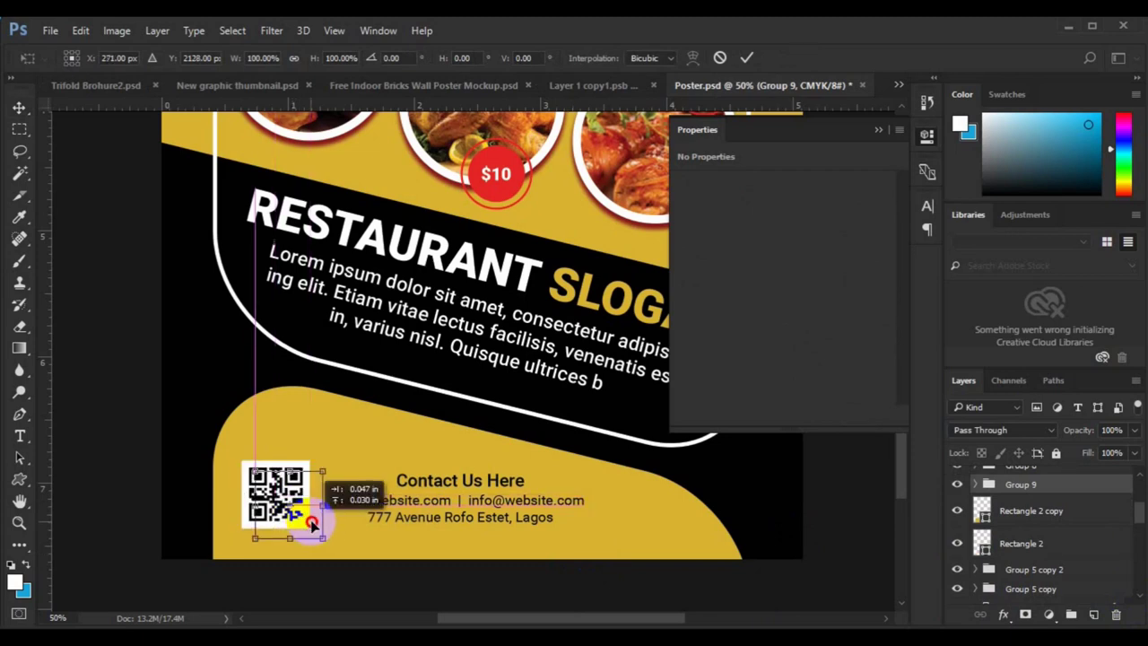
key(Return)
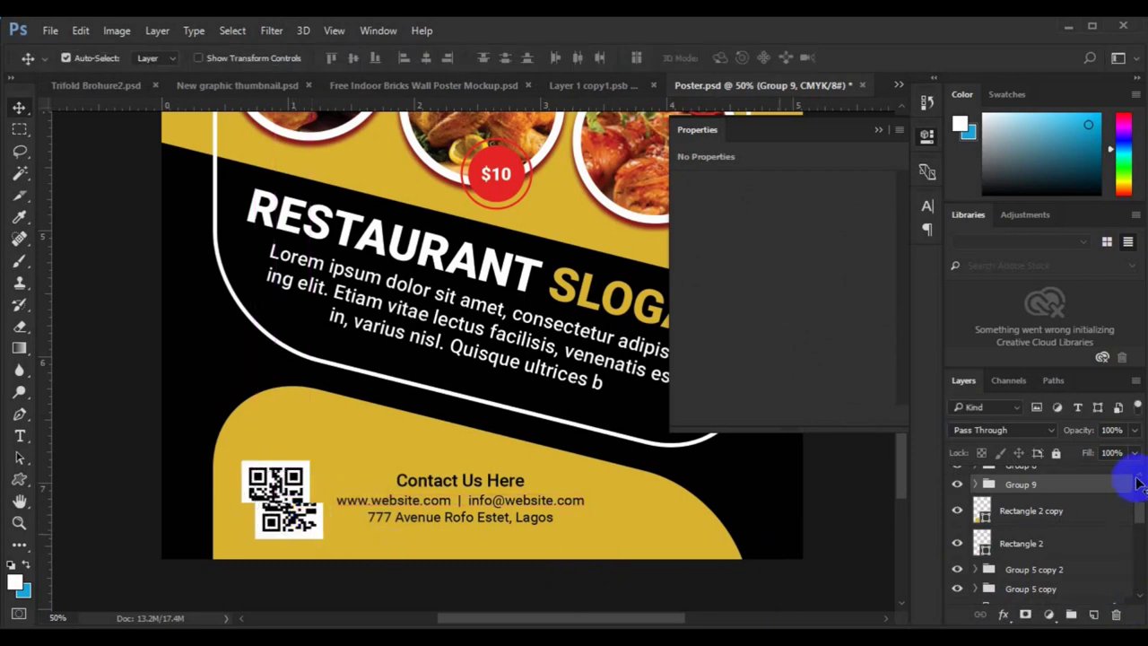
Try centring the QR and contact groups, undo it, then view the whole poster.
click(1139, 476)
shift+click(1061, 484)
click(422, 57)
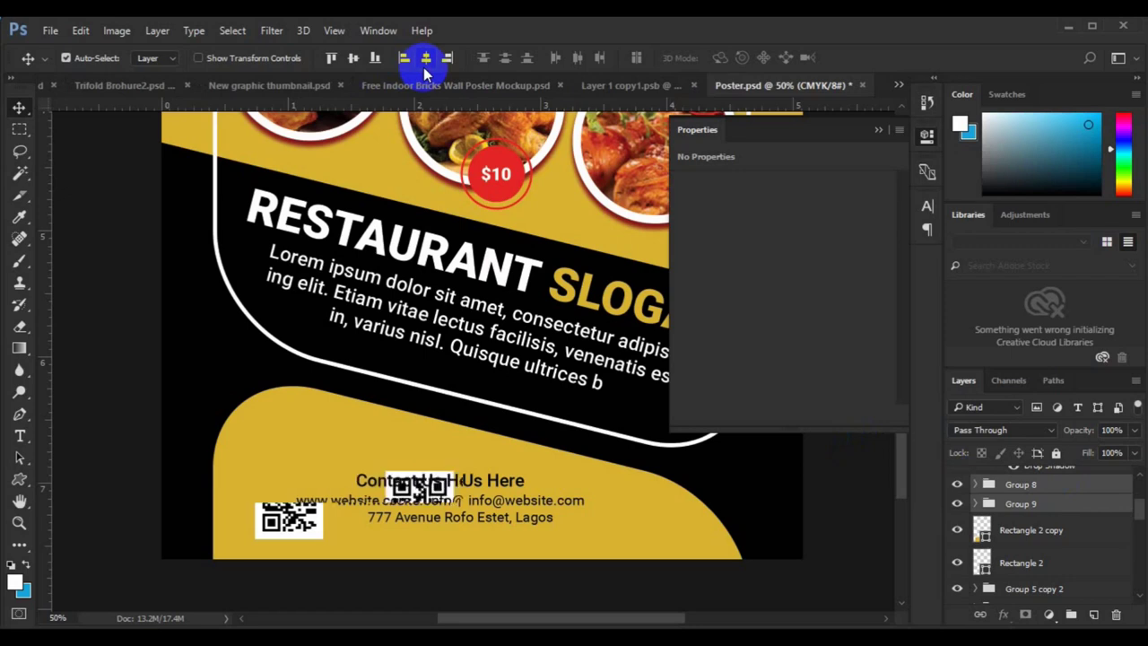
key(ctrl+z)
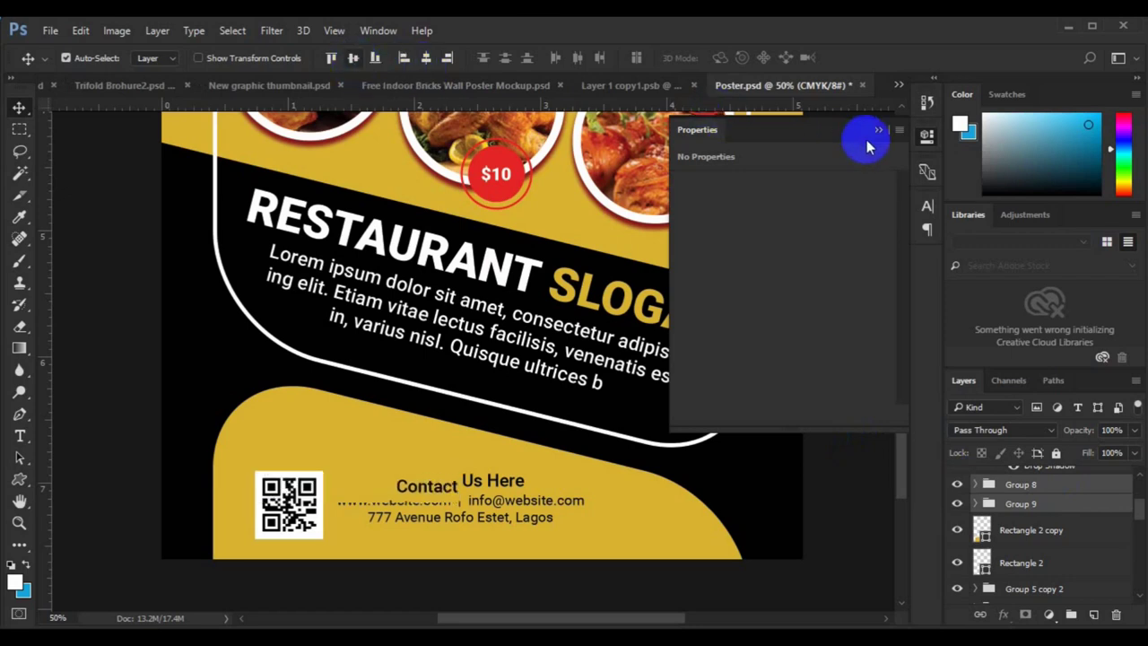
click(878, 129)
key(ctrl)
key(ctrl+0)
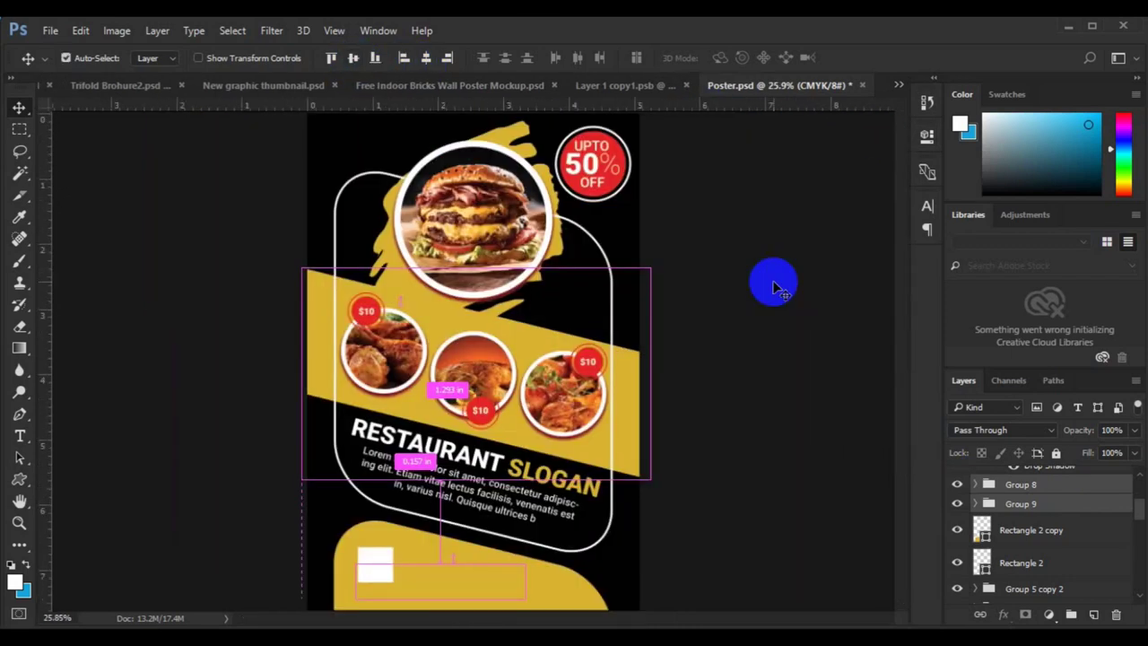
Draw an ornamental custom shape in the poster's gold yellow at the top-left.
ctrl+click(385, 192)
click(20, 480)
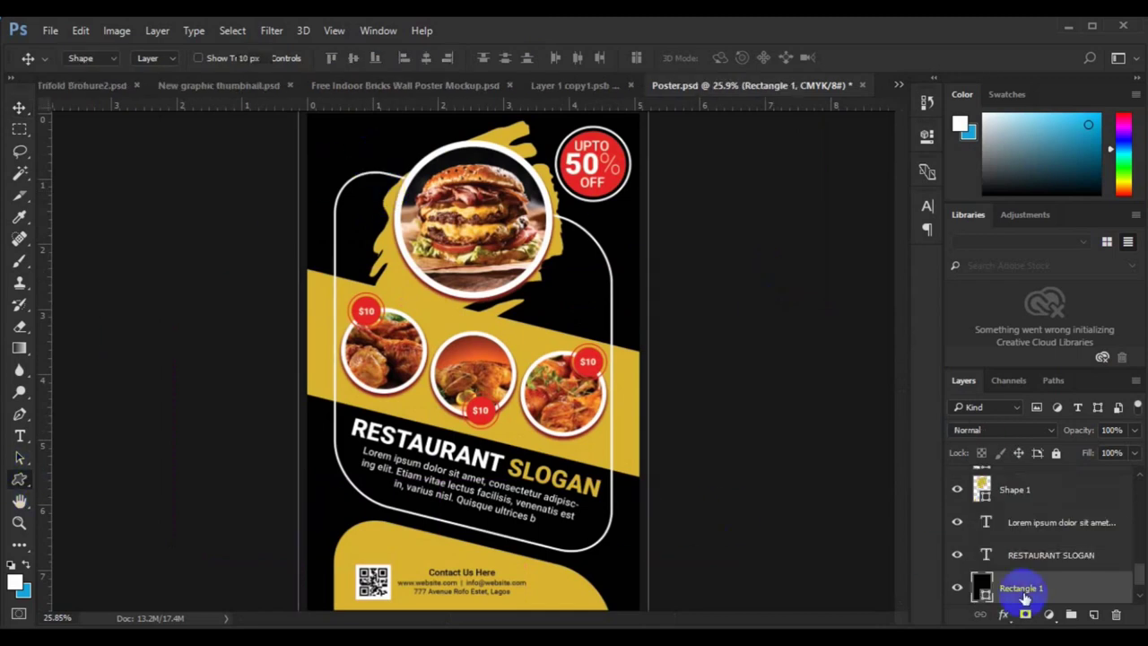
click(1093, 614)
click(663, 57)
click(526, 261)
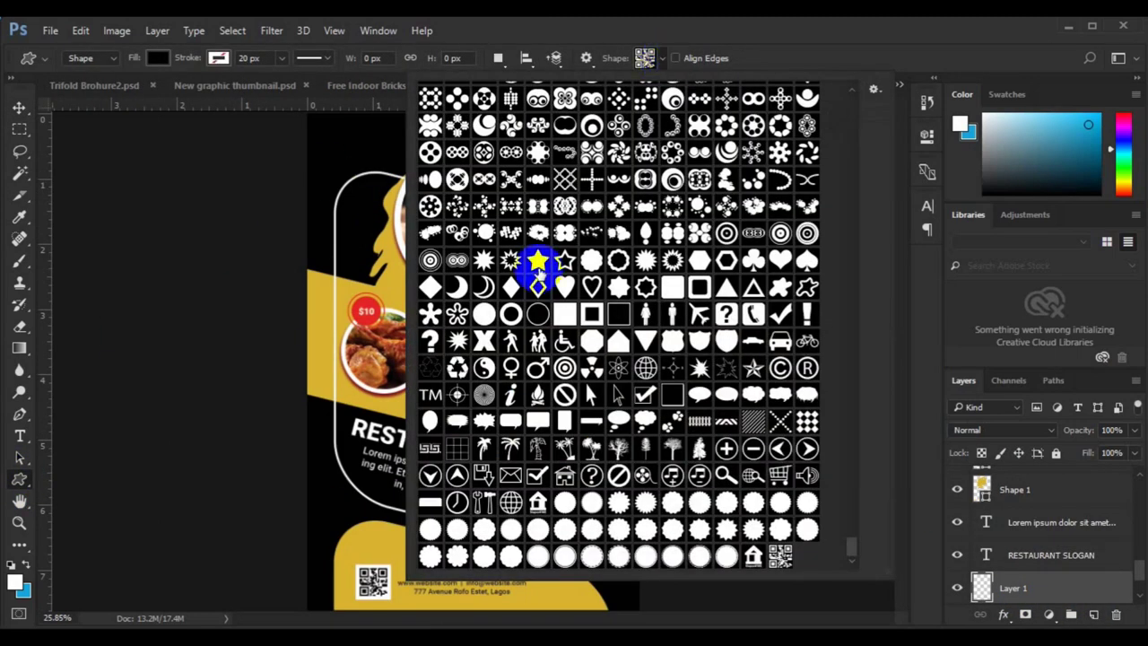
click(157, 58)
click(243, 103)
click(397, 194)
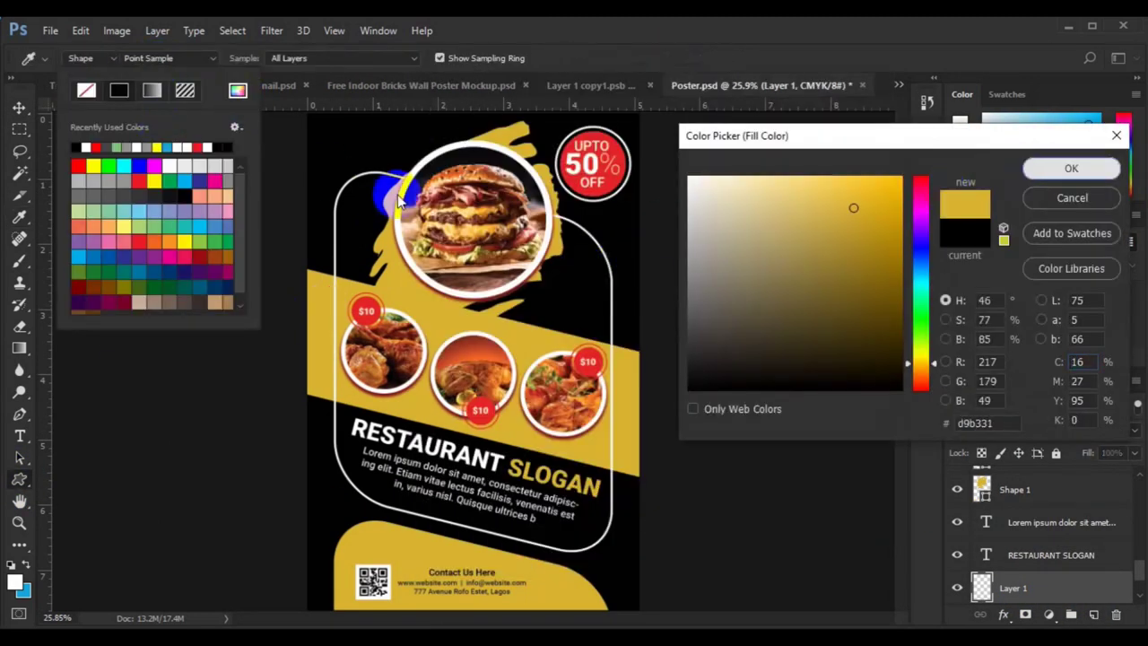
click(1071, 167)
mouse_move(321, 126)
mouse_down()
mouse_move(350, 152)
mouse_move(382, 269)
mouse_up()
key(v)
Add white 10 pt 'Logo design' text beside the gold logo.
key(ctrl+plus)
scroll(435, 261, up, 2)
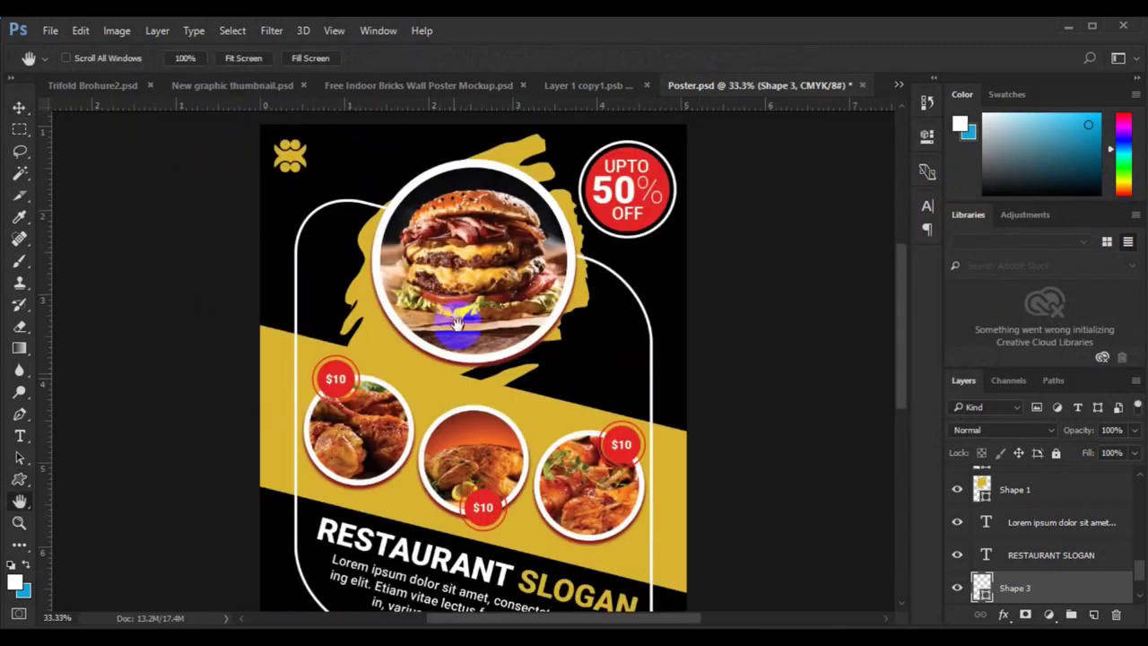
scroll(448, 327, up, 1)
click(20, 437)
click(1093, 615)
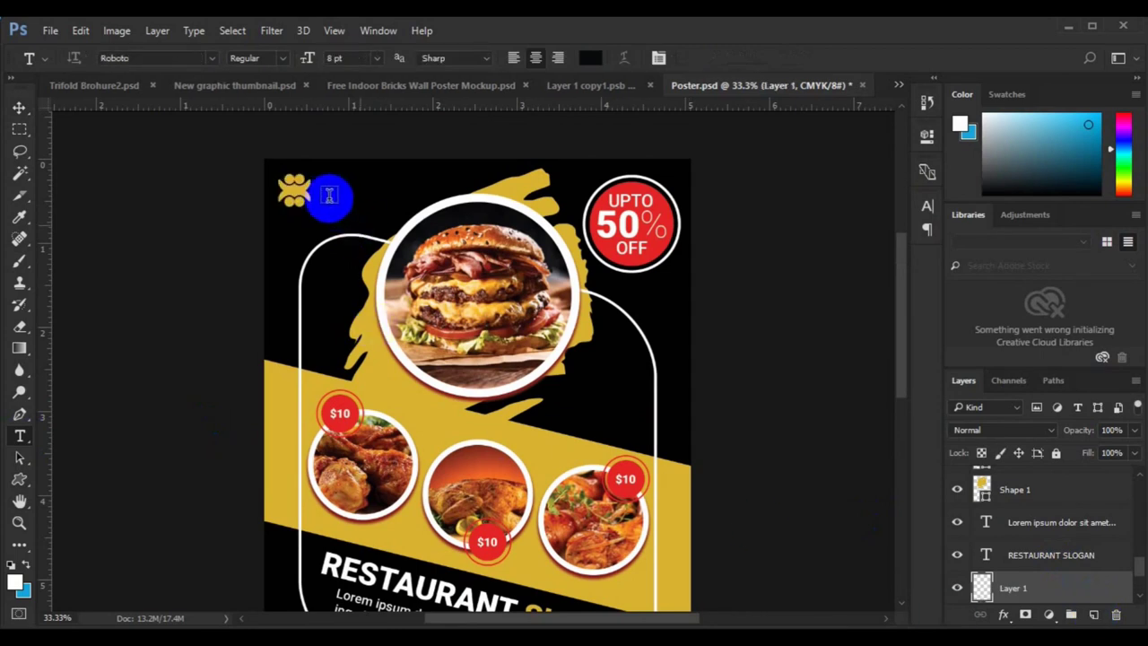
click(589, 58)
click(384, 330)
click(1071, 168)
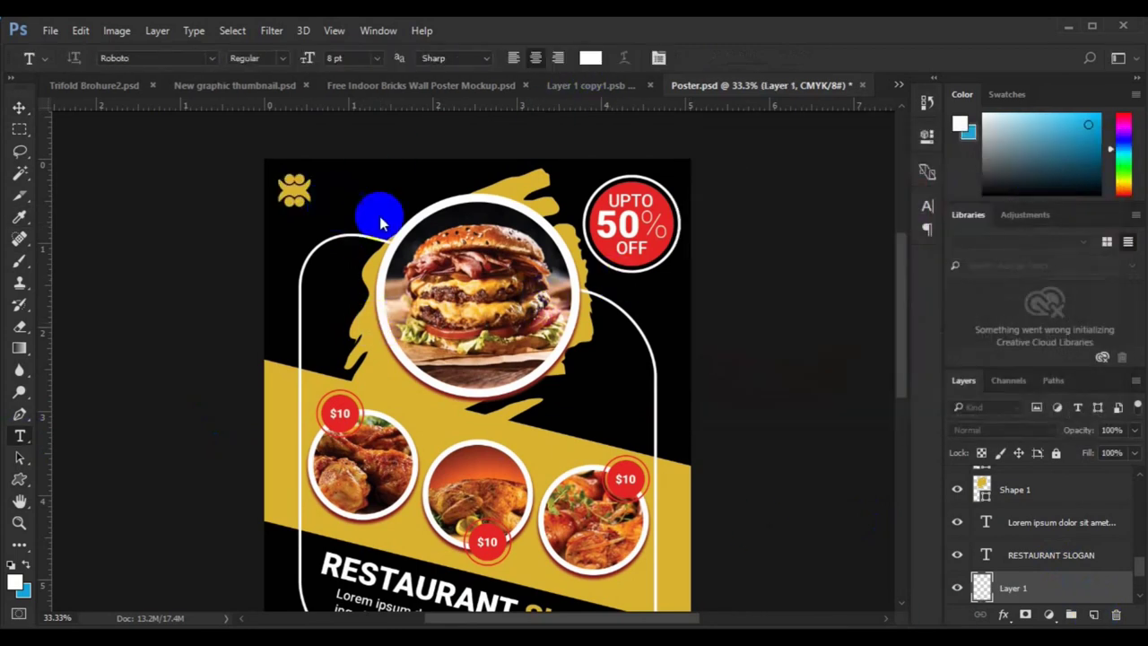
click(326, 190)
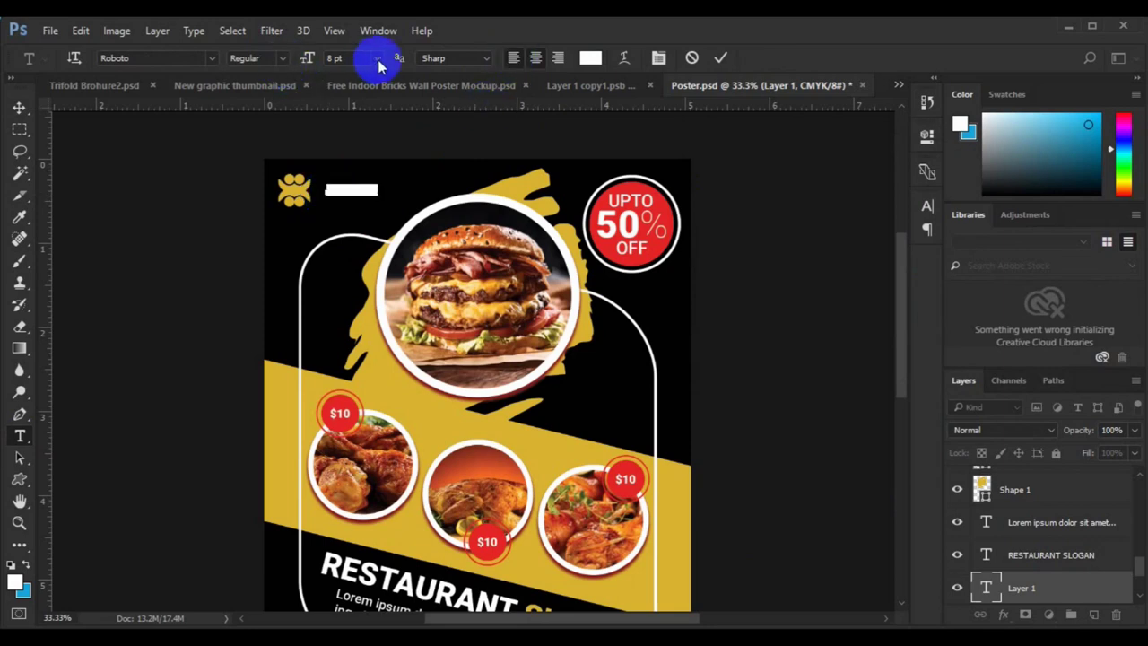
click(377, 57)
click(371, 143)
click(19, 107)
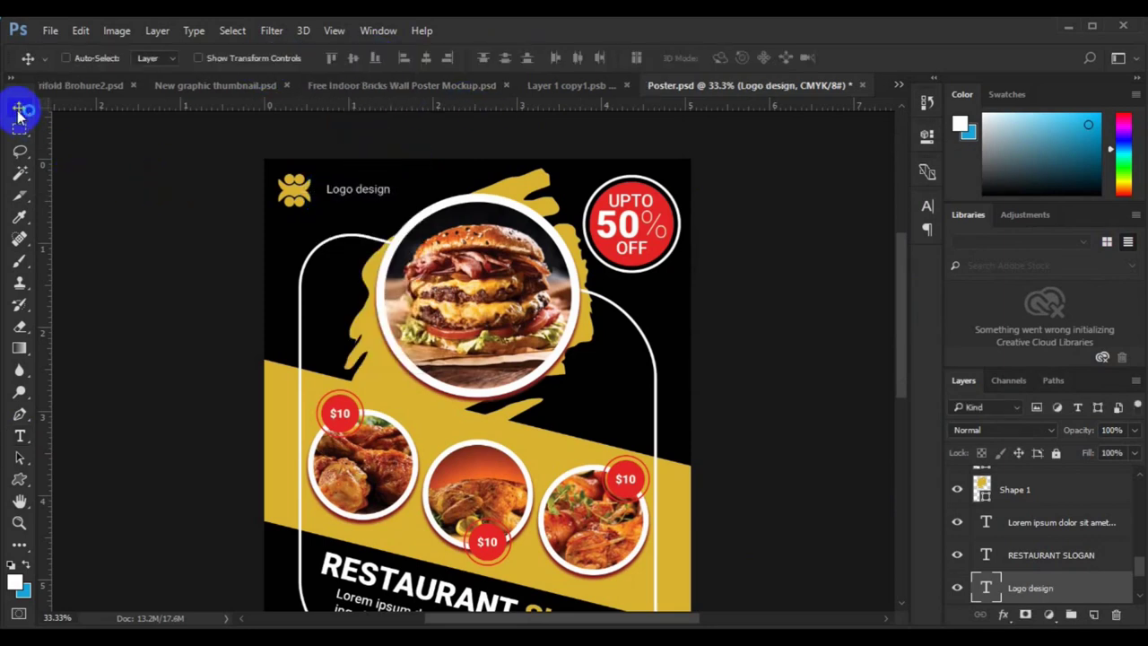
Enlarge the 'Logo design' text and align it with the logo shape.
key(ctrl+t)
drag(389, 191, 398, 199)
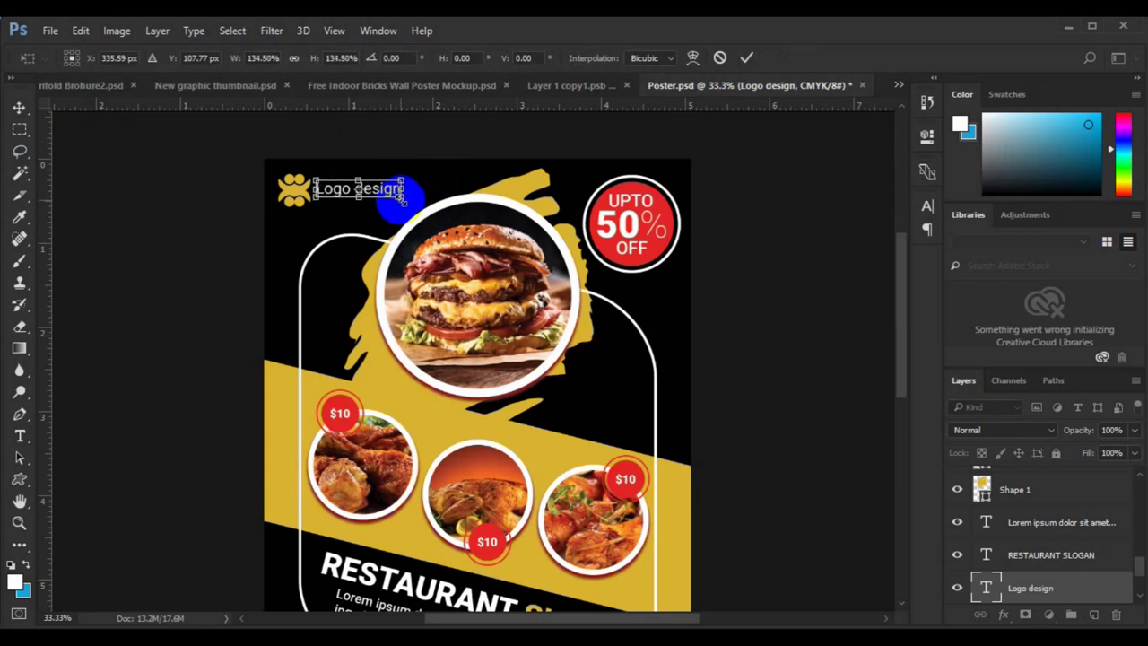
key(Return)
scroll(1132, 574, down, 2)
scroll(1058, 547, down, 1)
ctrl+click(1032, 538)
click(424, 57)
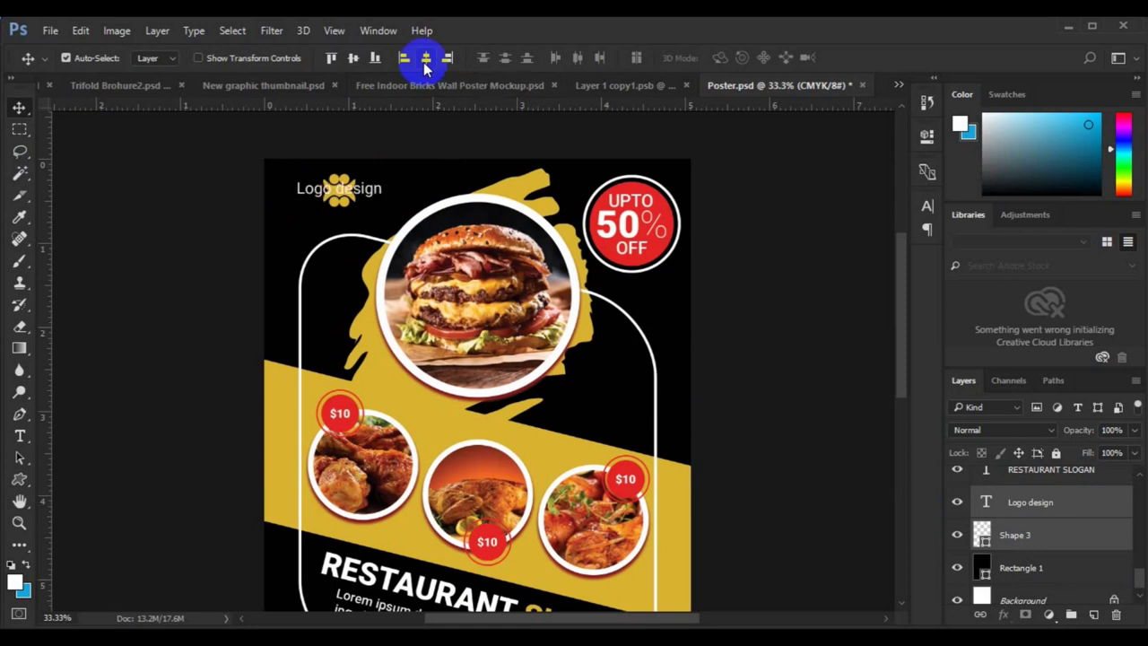
click(353, 57)
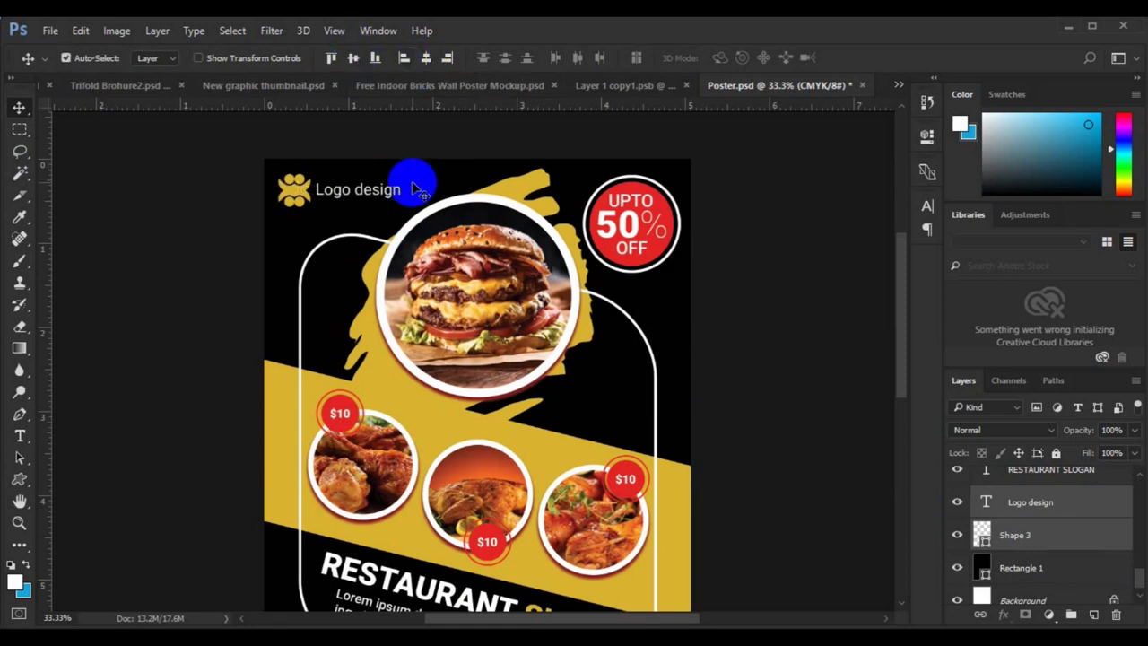